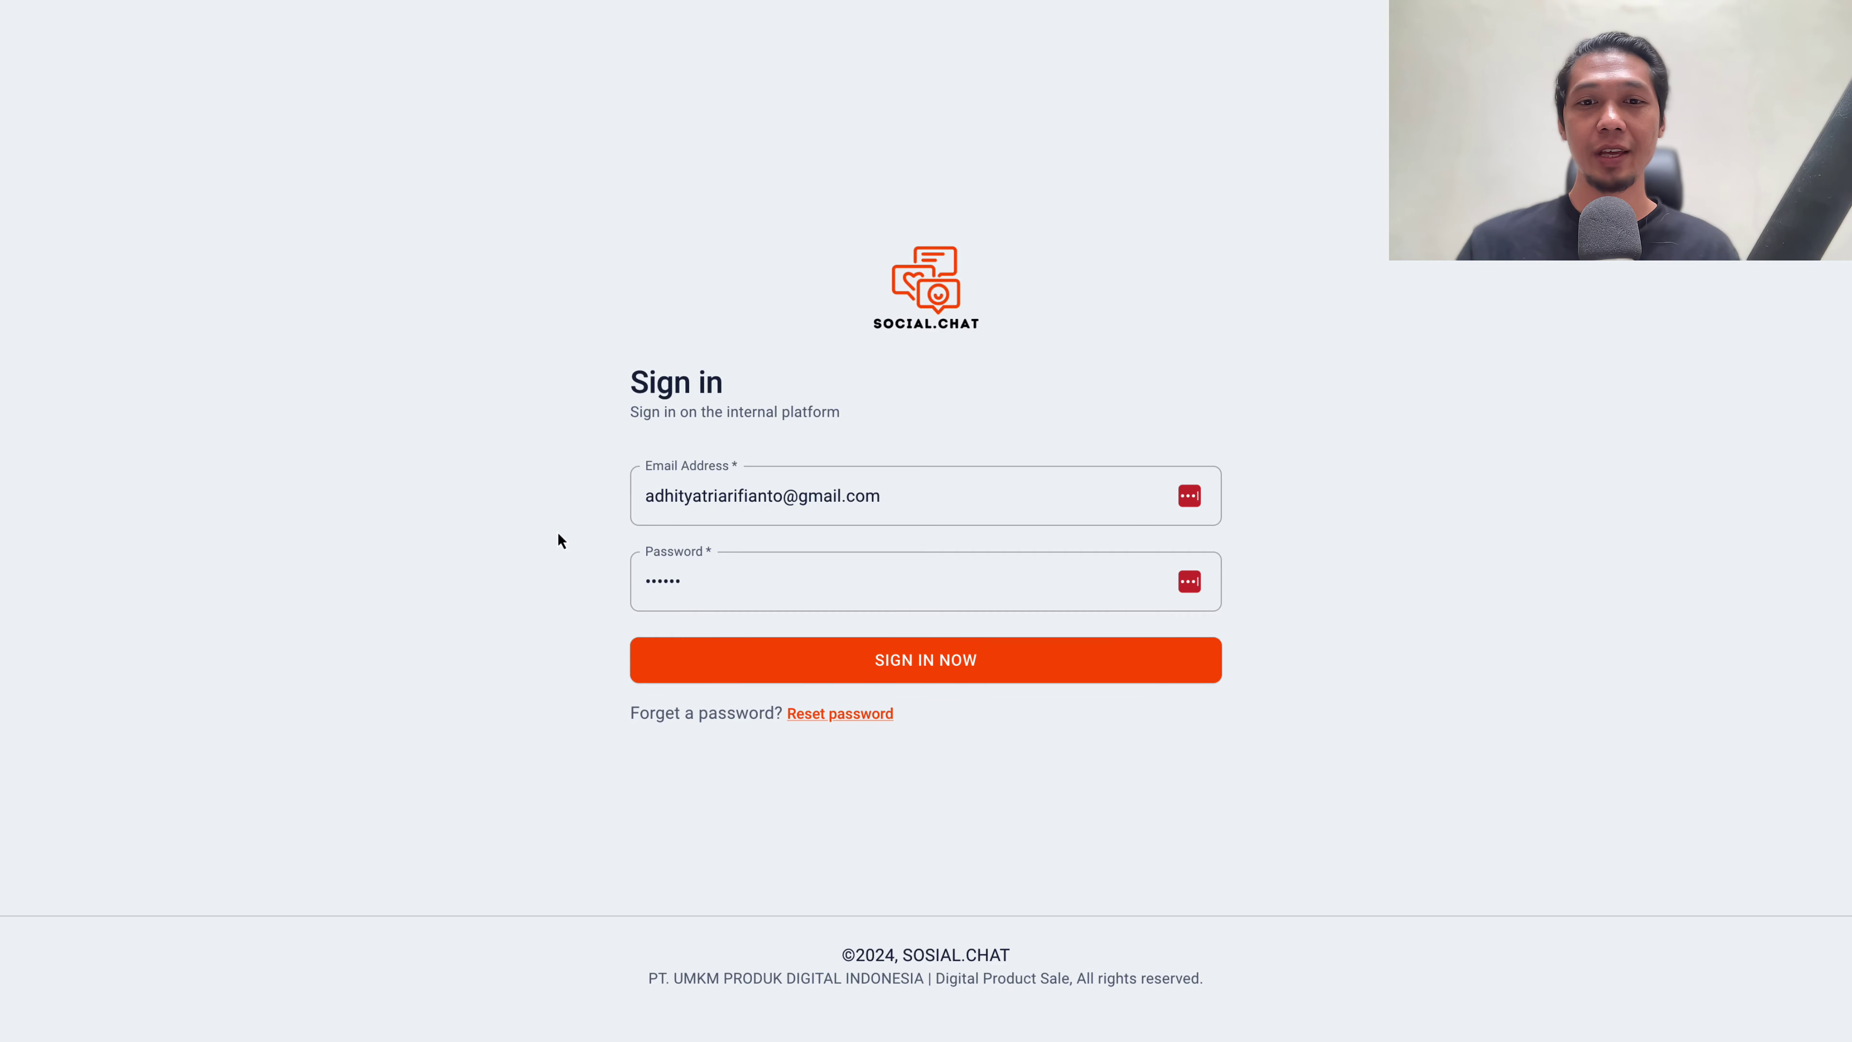
Submit the account email and password to reach the Dashboard showing the Default widget
click(832, 657)
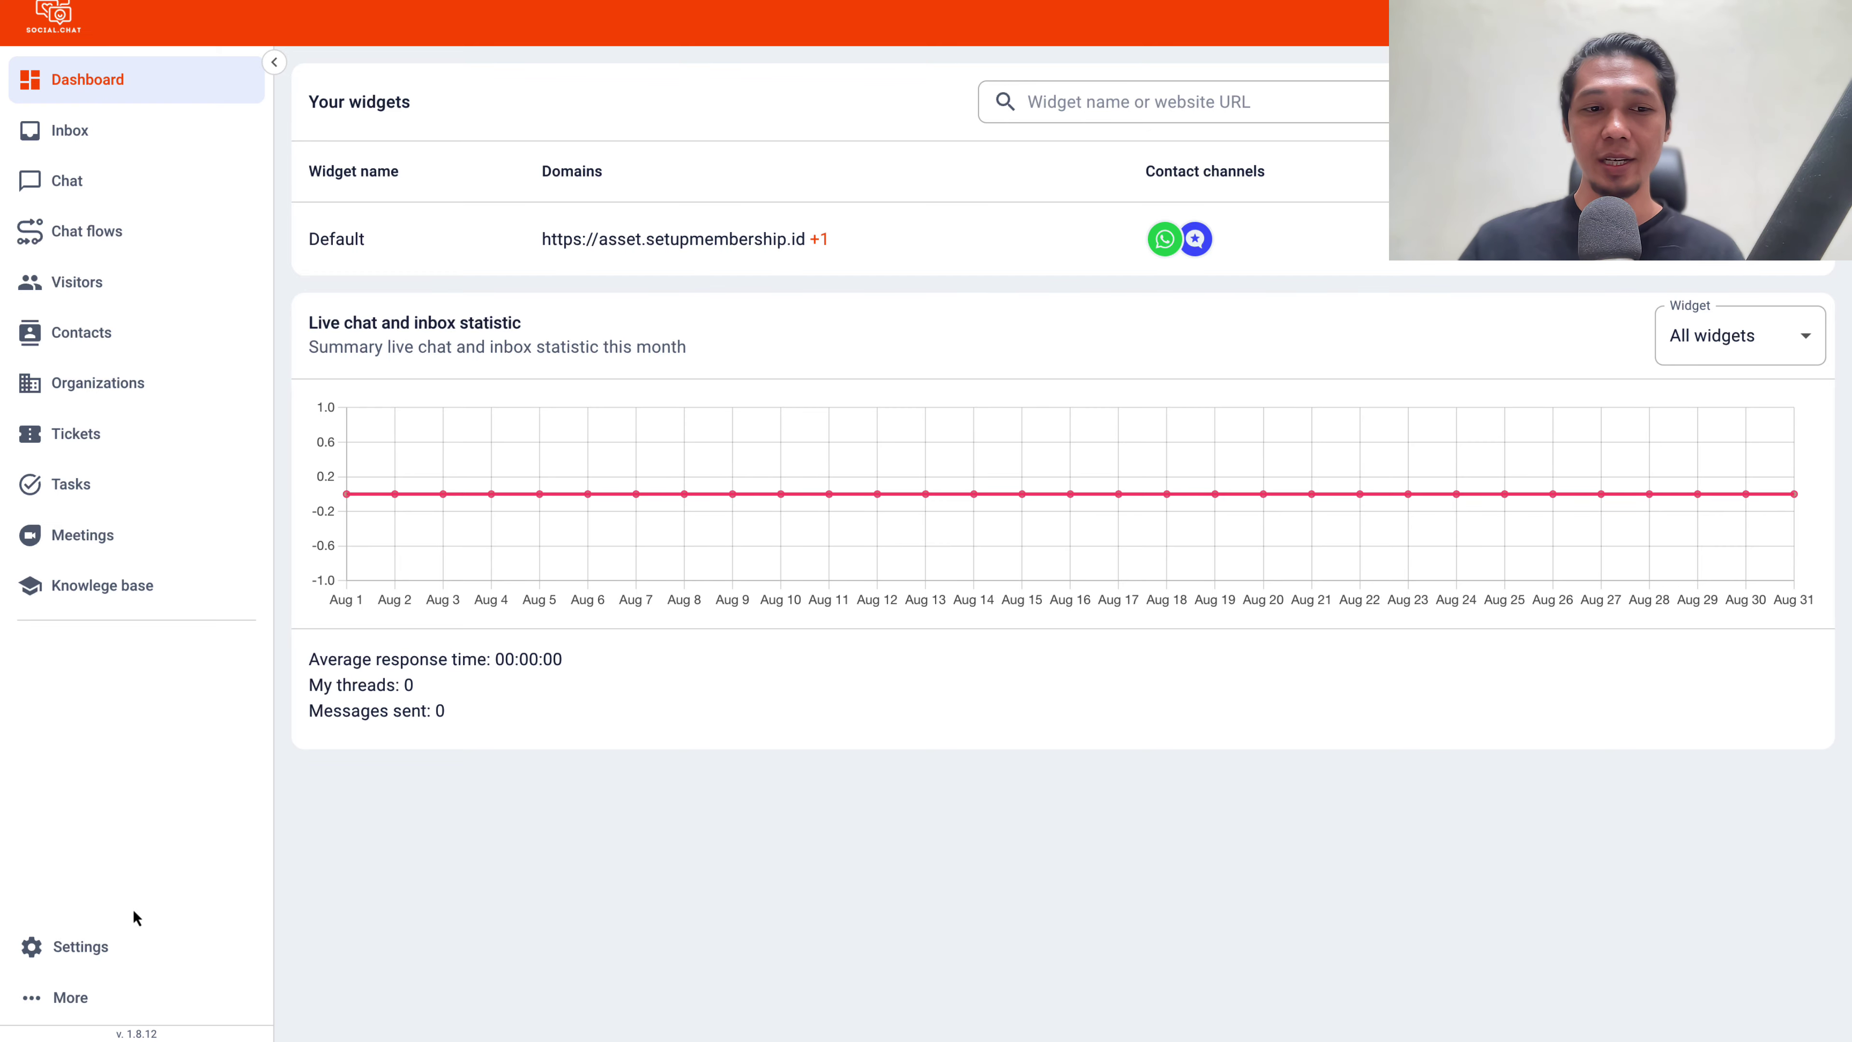
Browse the Integrations, Forms and Email settings pages, turning on the external mail server option
click(103, 944)
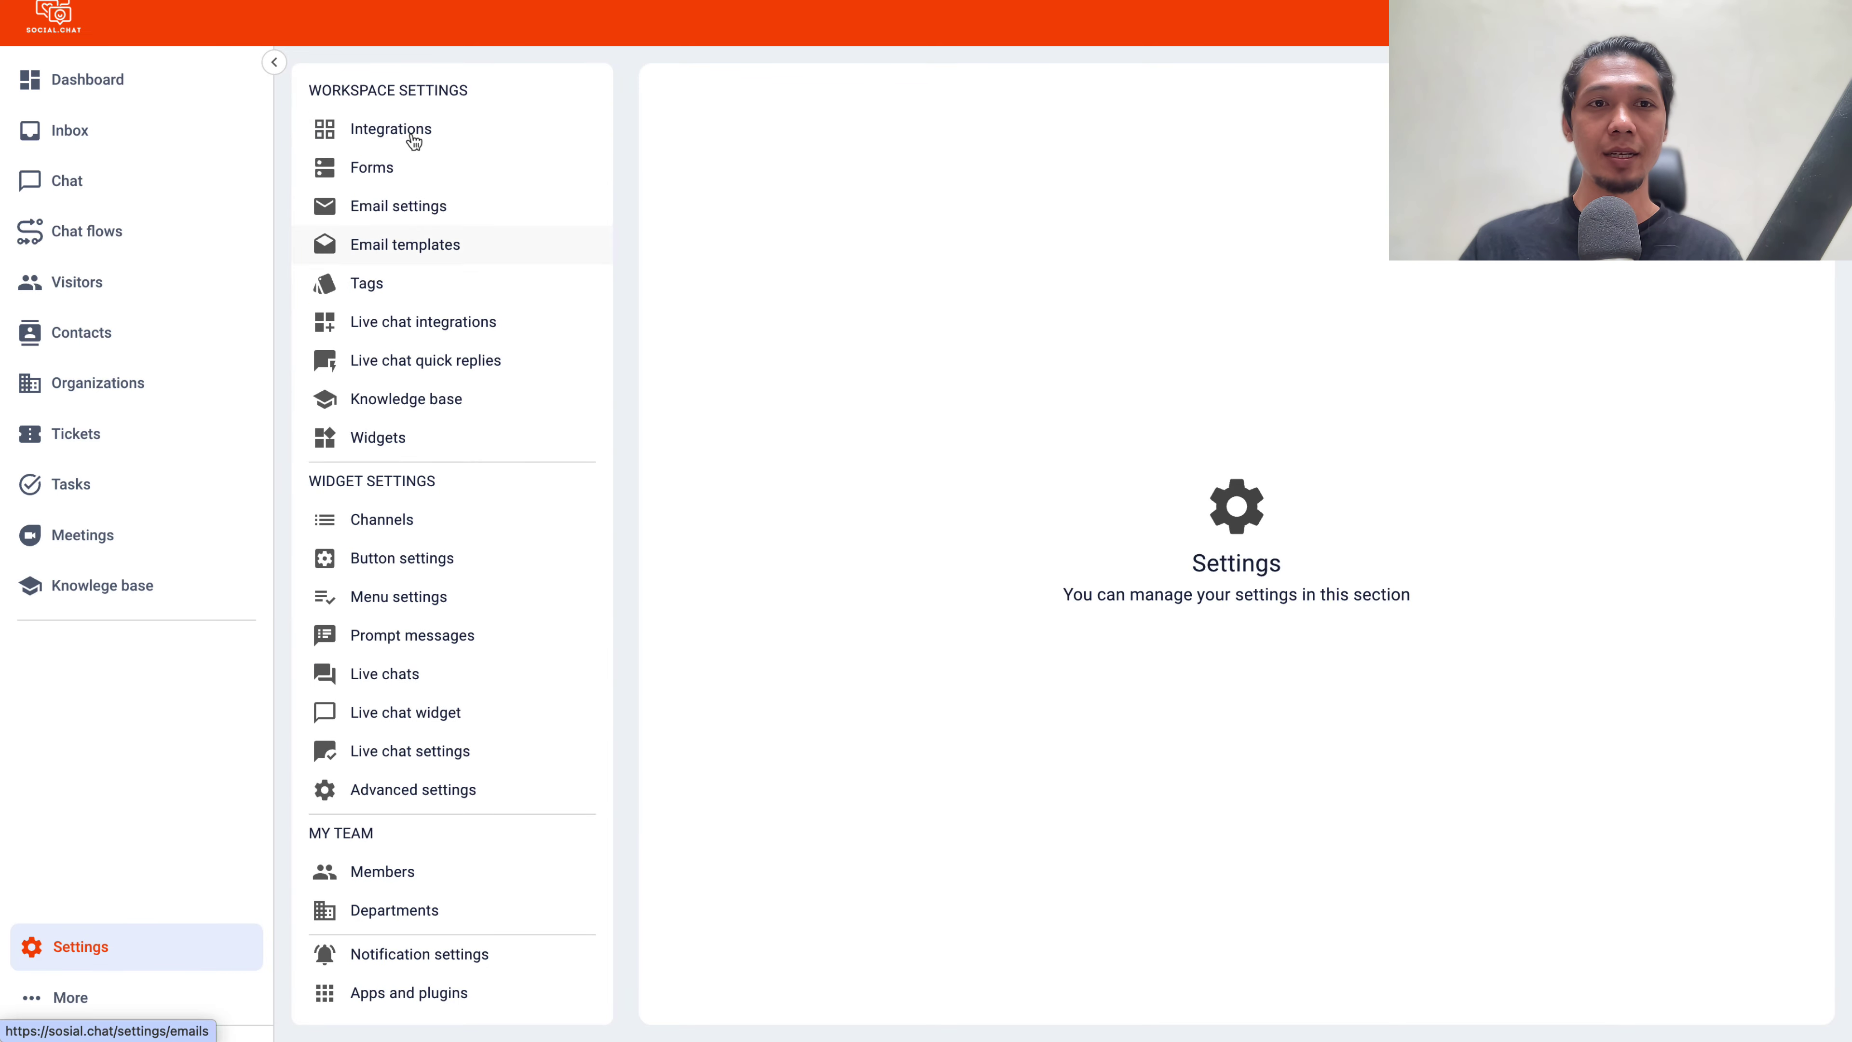
click(412, 131)
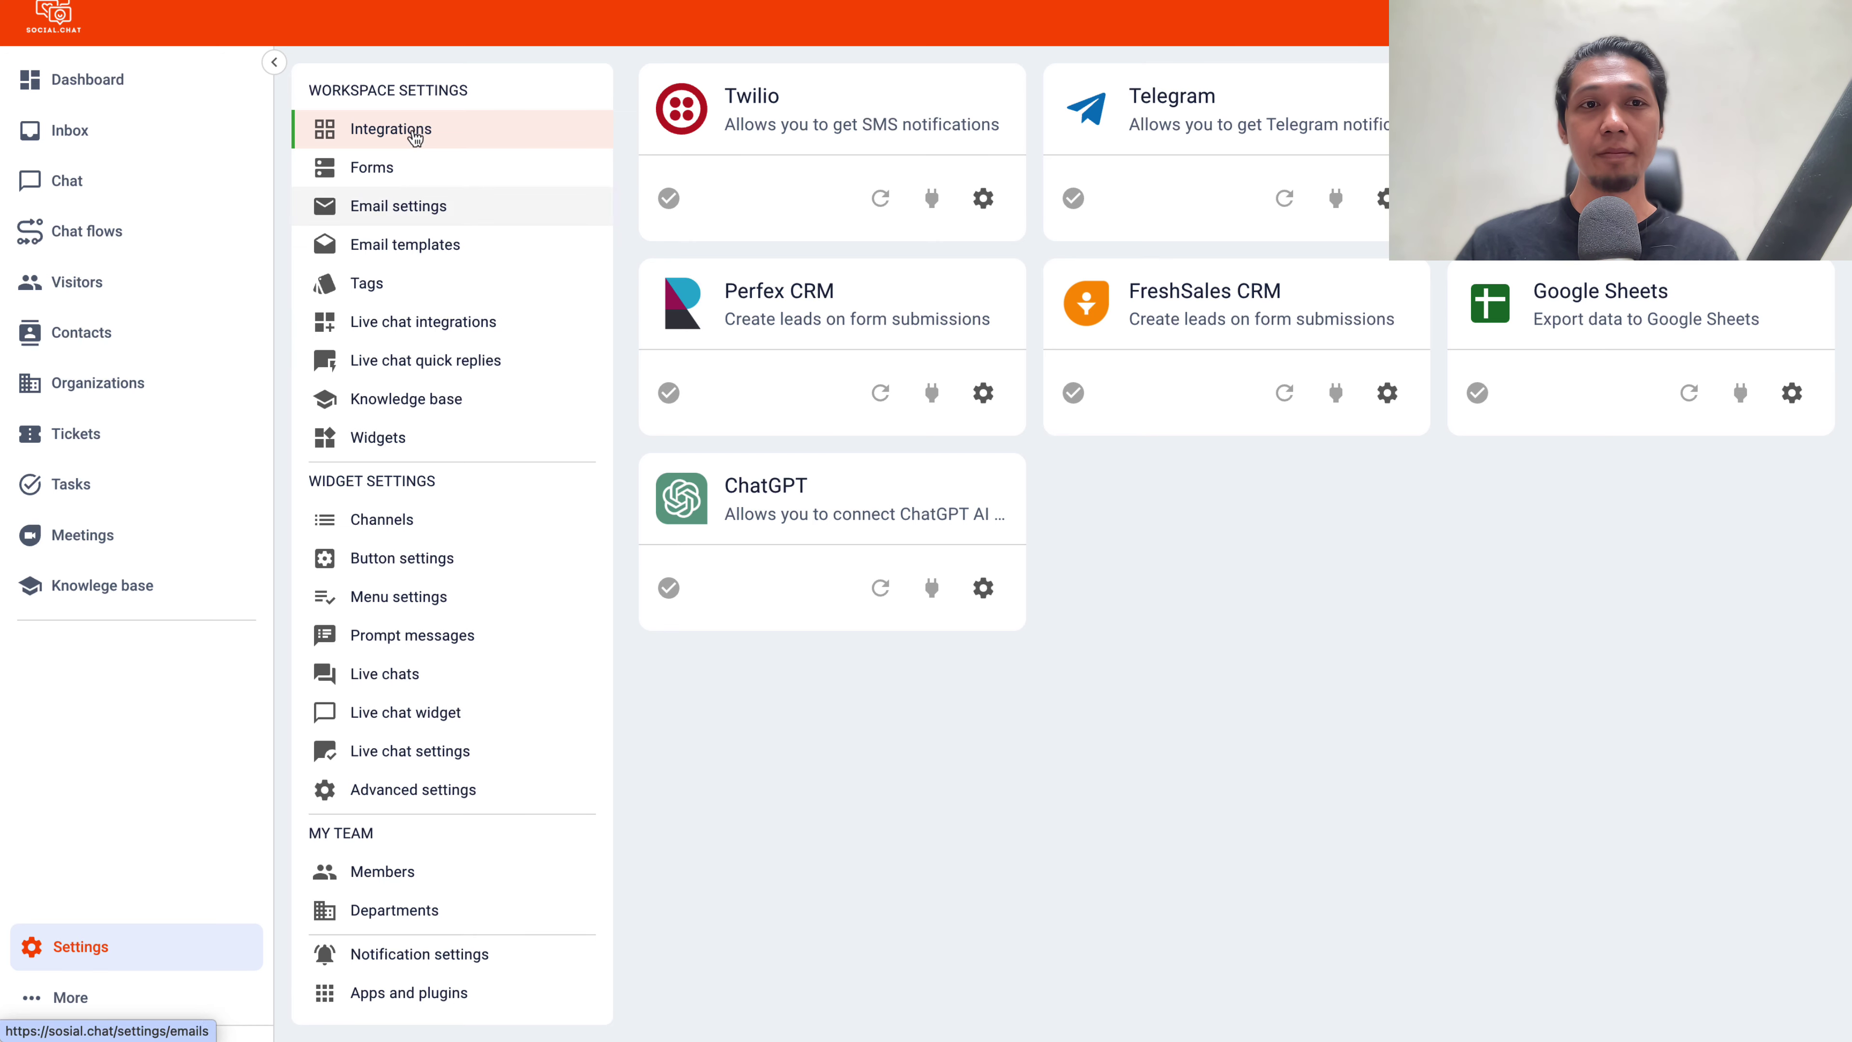
click(404, 168)
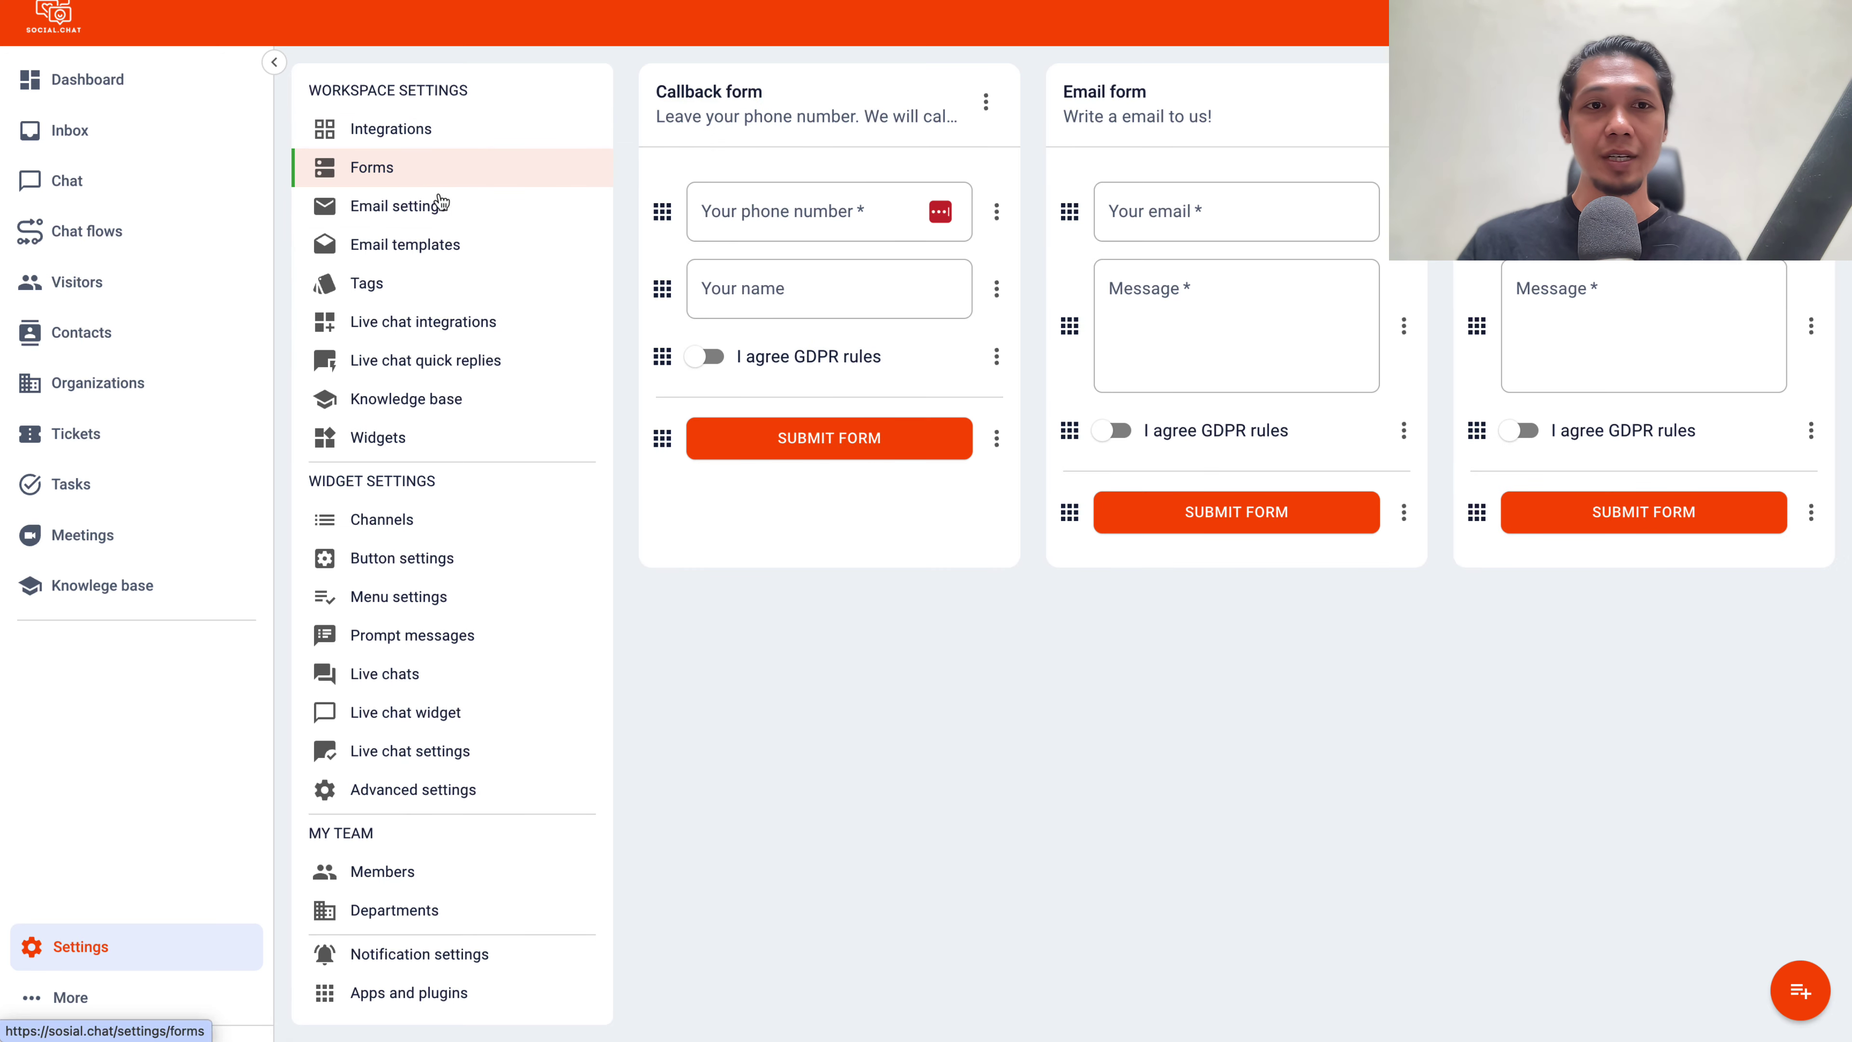
click(444, 205)
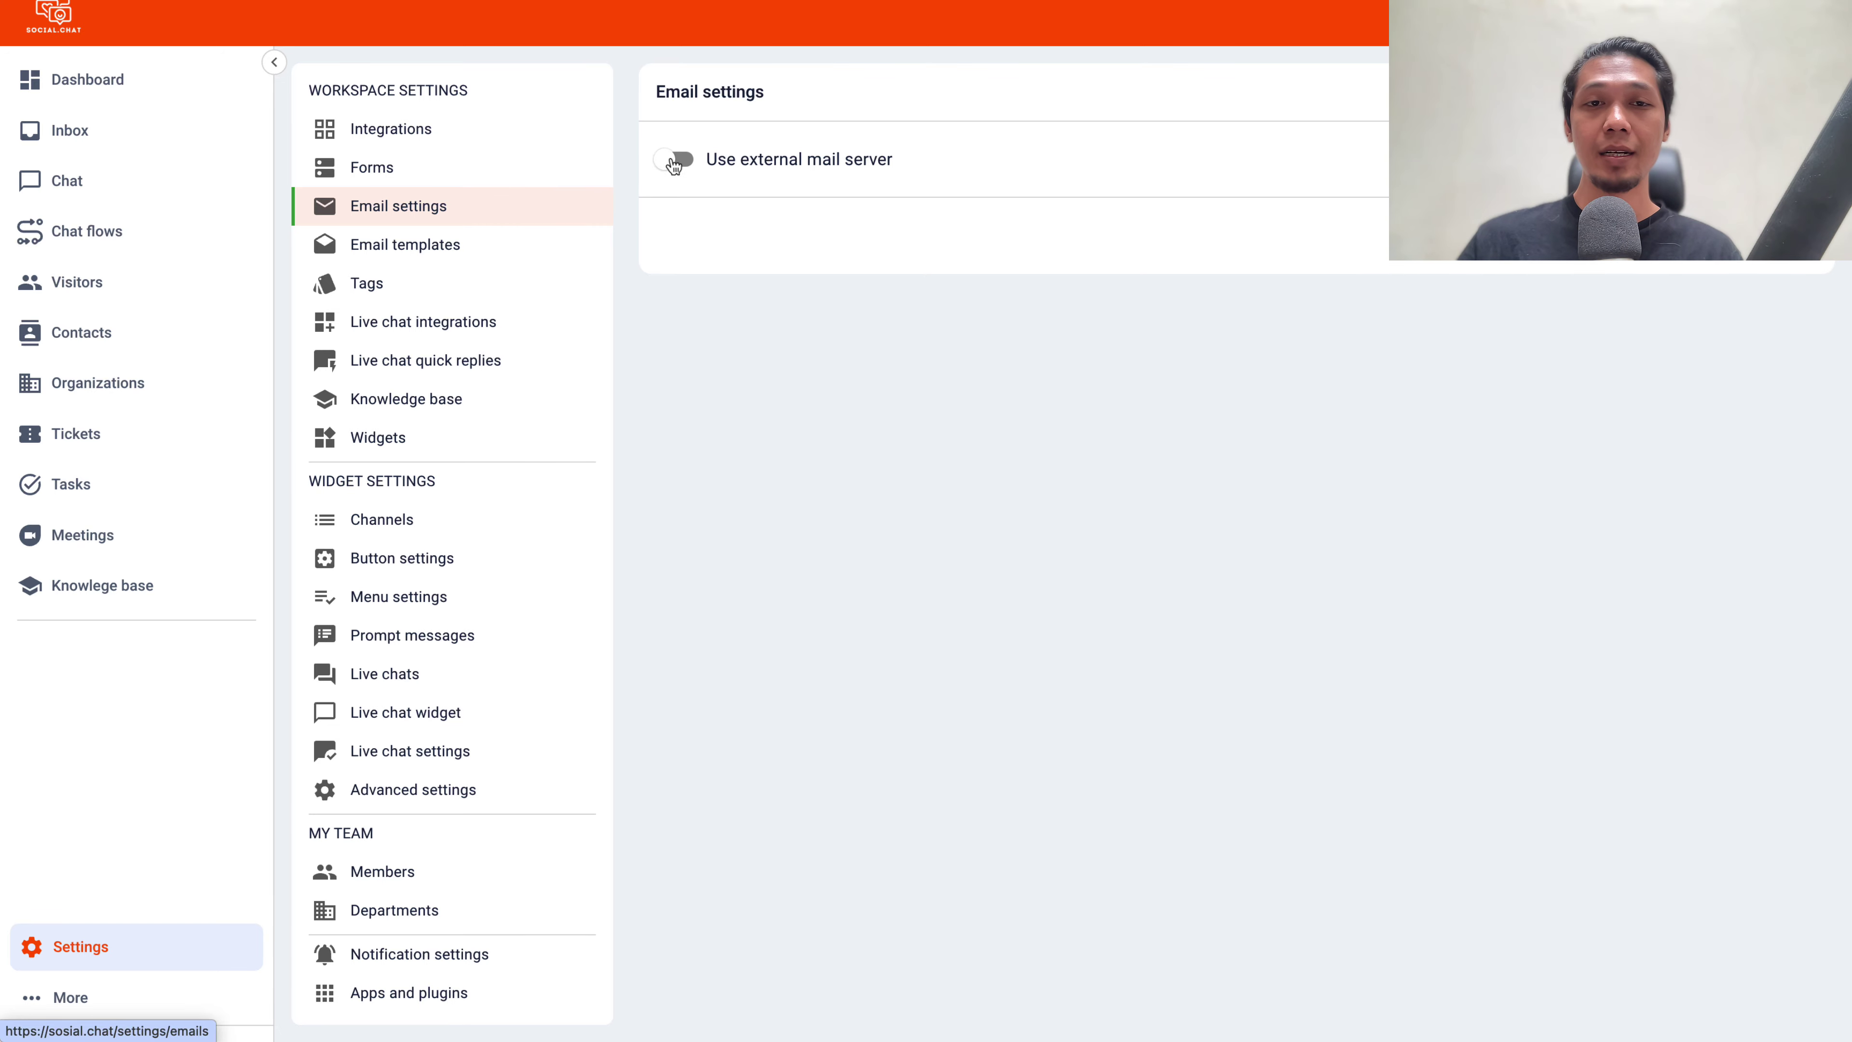
click(674, 161)
Look over the email templates and the messengers available under Live chat integrations
click(385, 256)
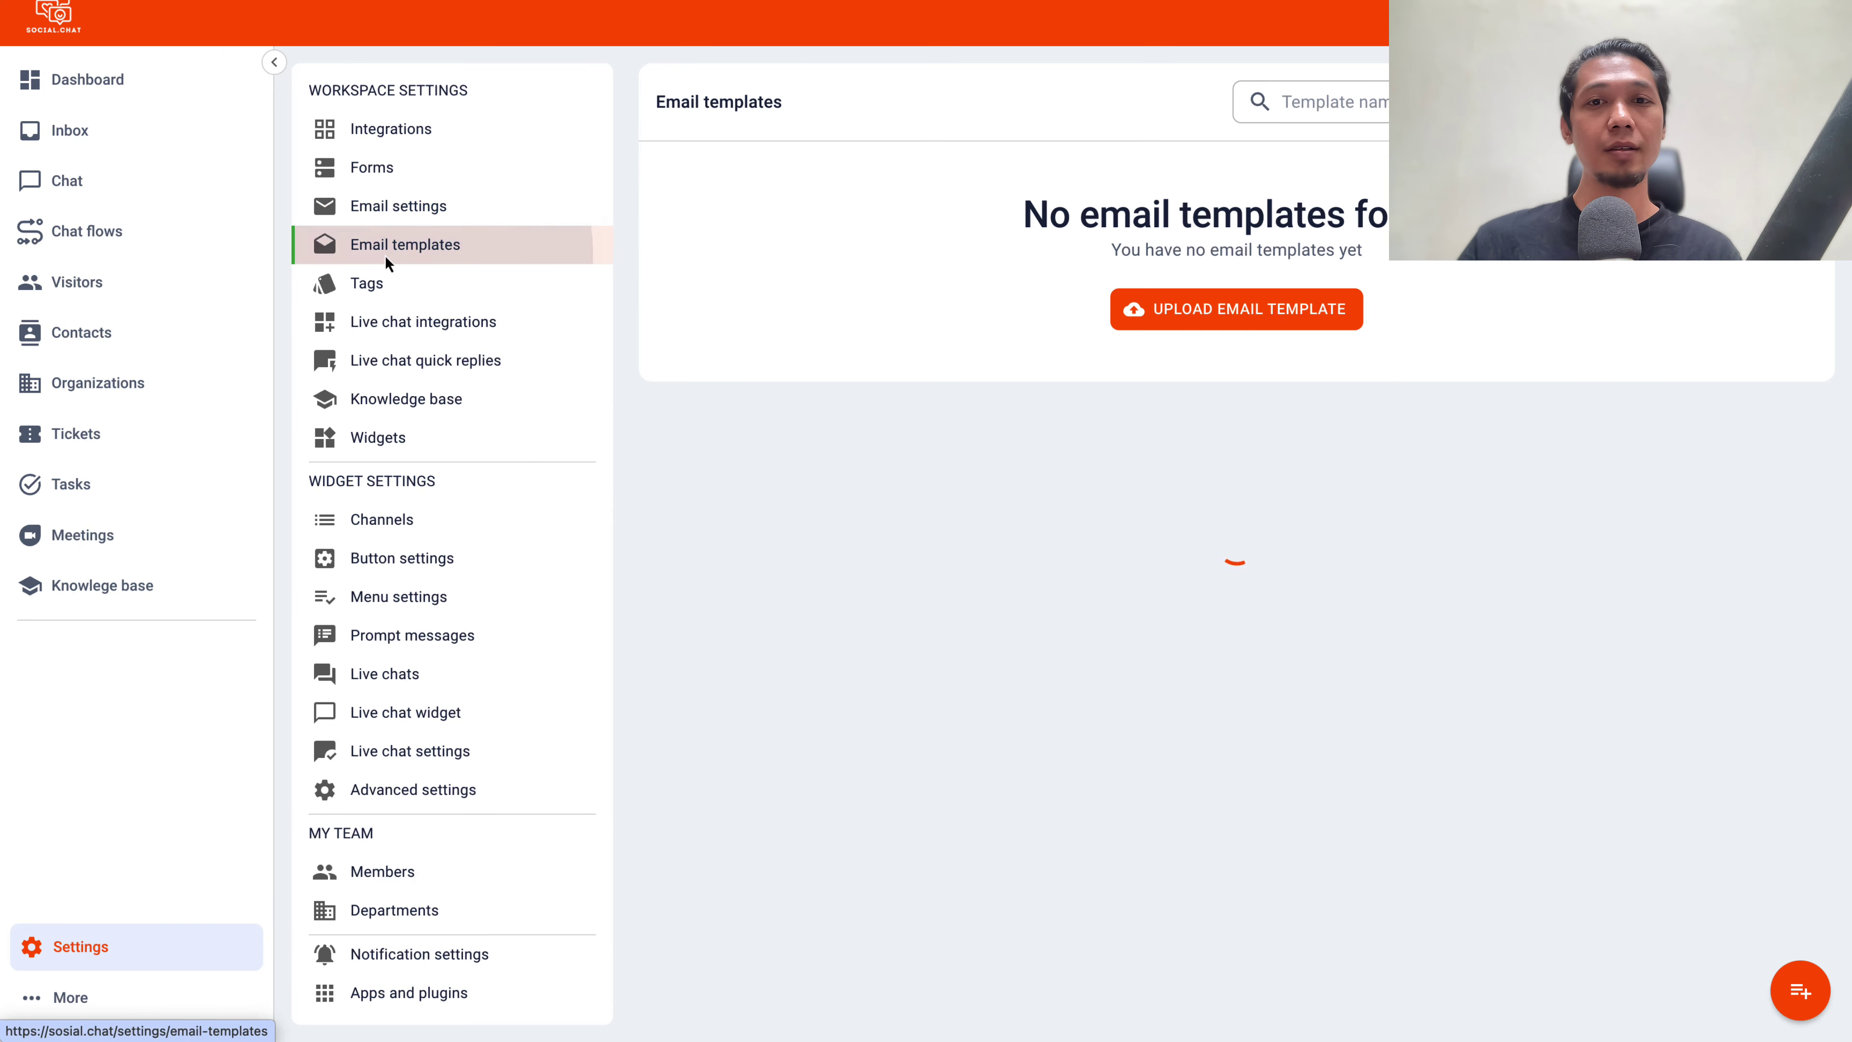
click(394, 322)
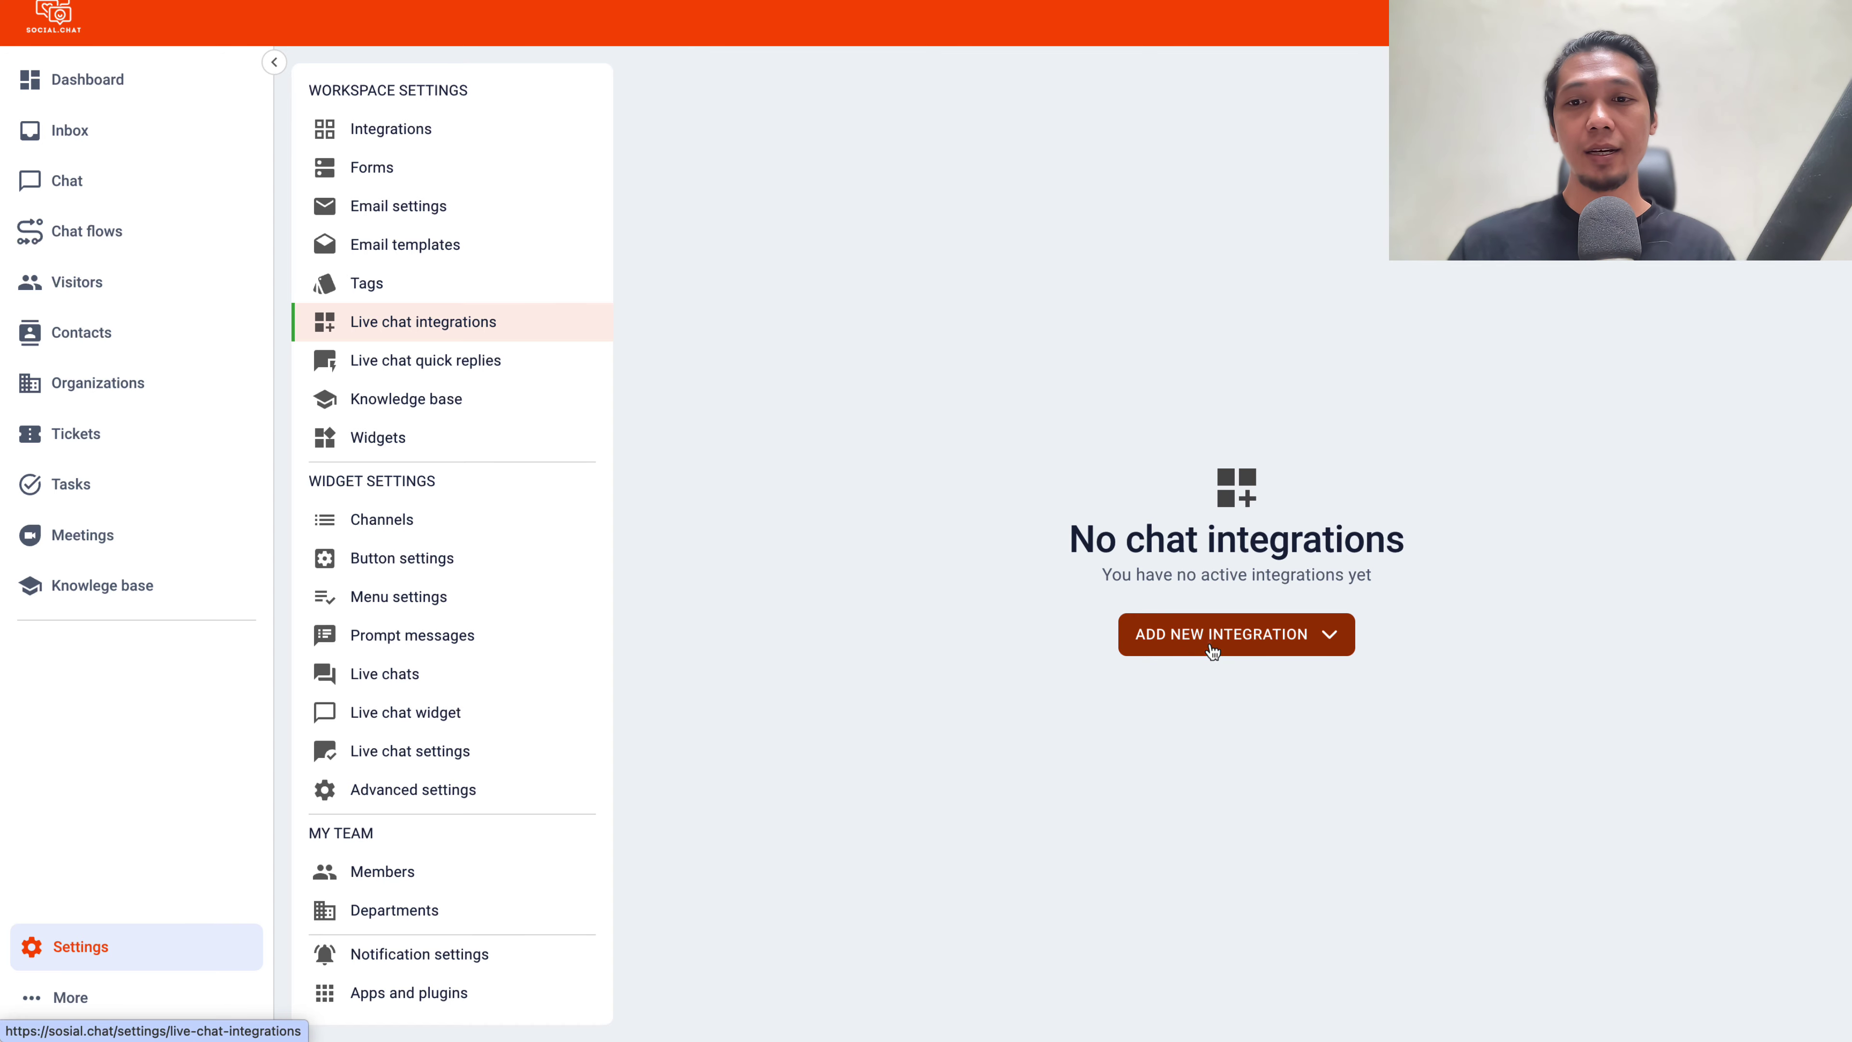
click(1213, 652)
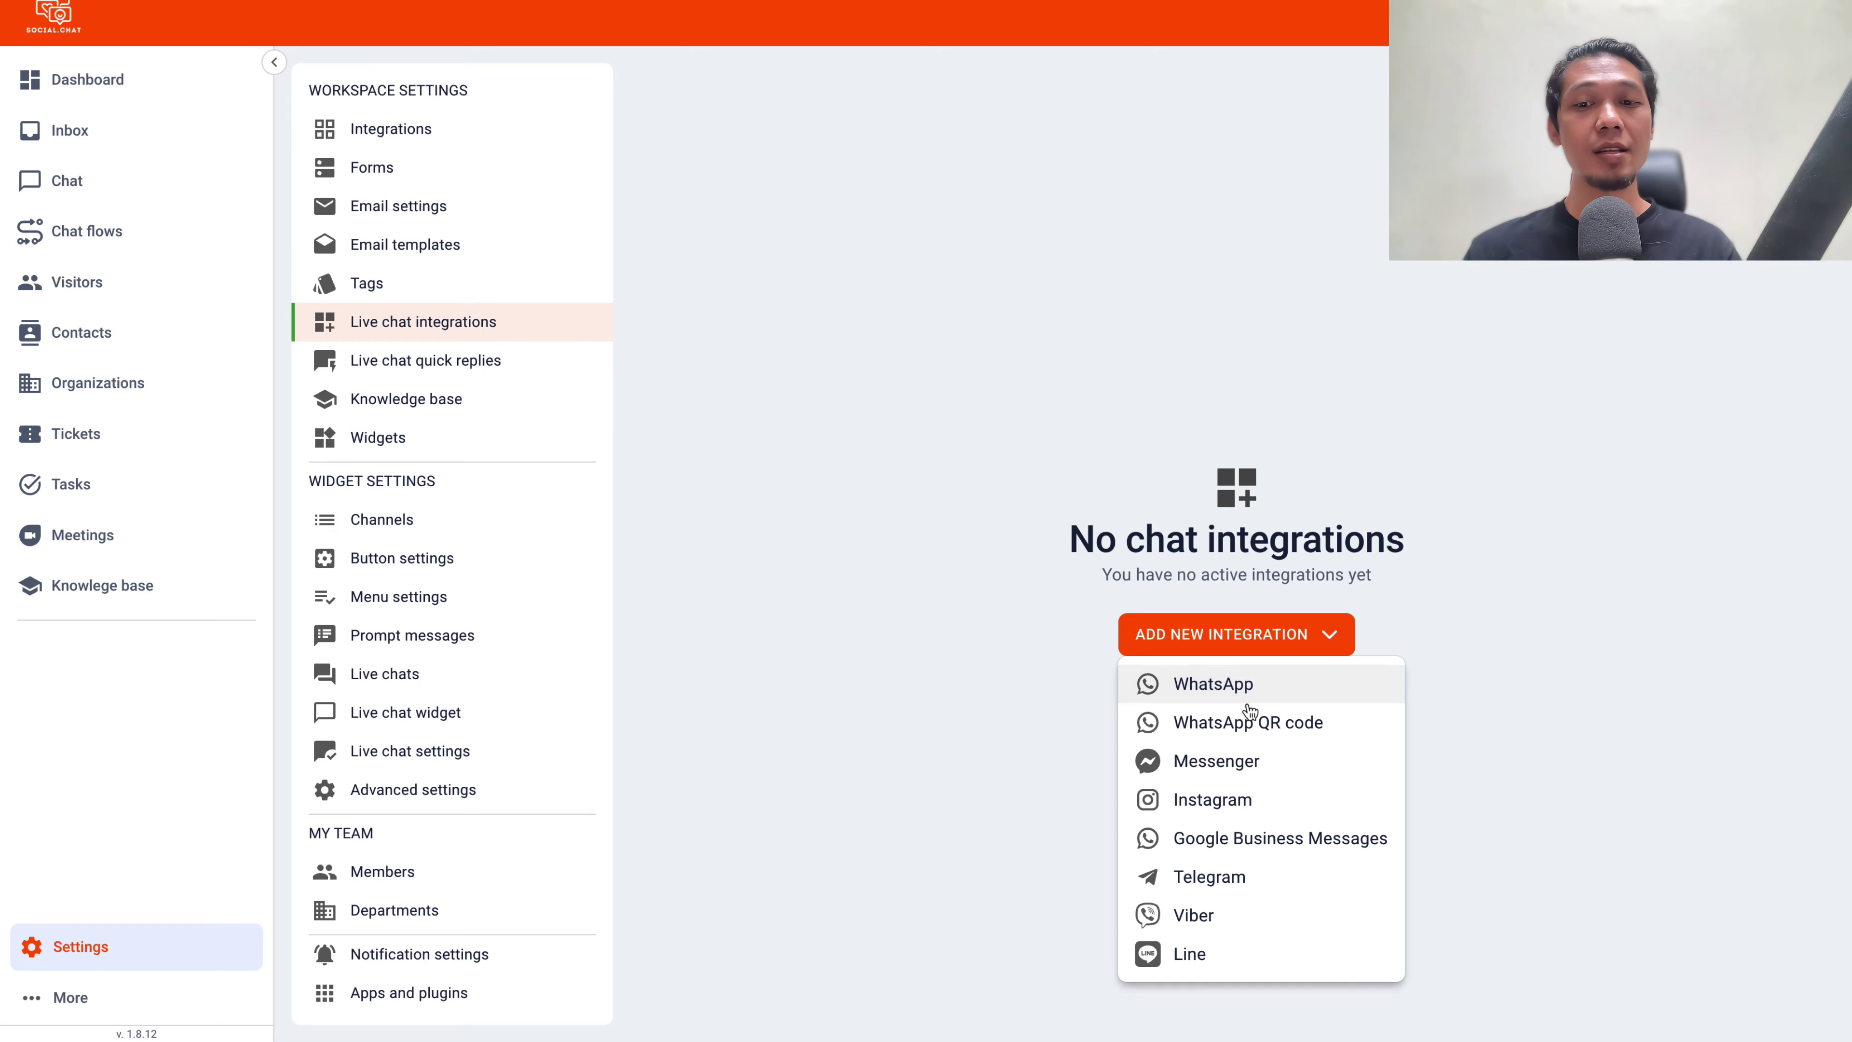
click(858, 527)
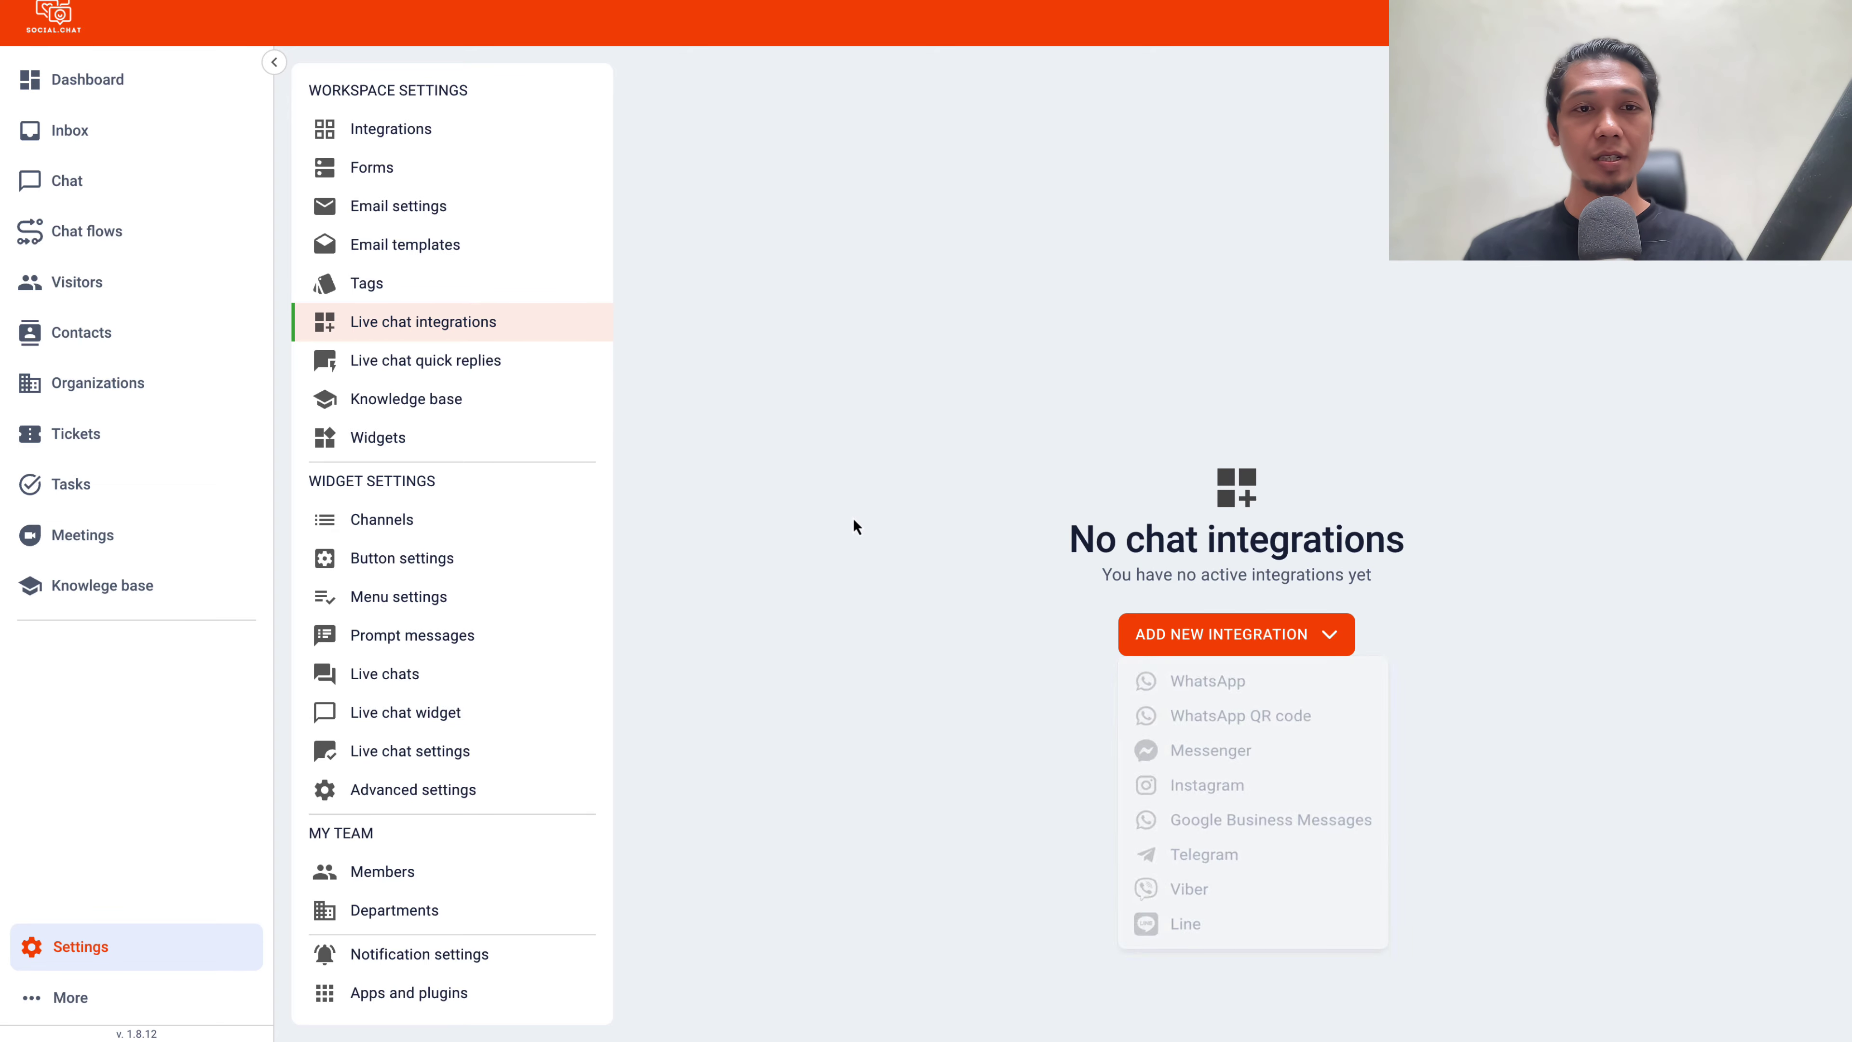
Open Live chat quick replies and dismiss the new quick reply form unsaved
click(477, 380)
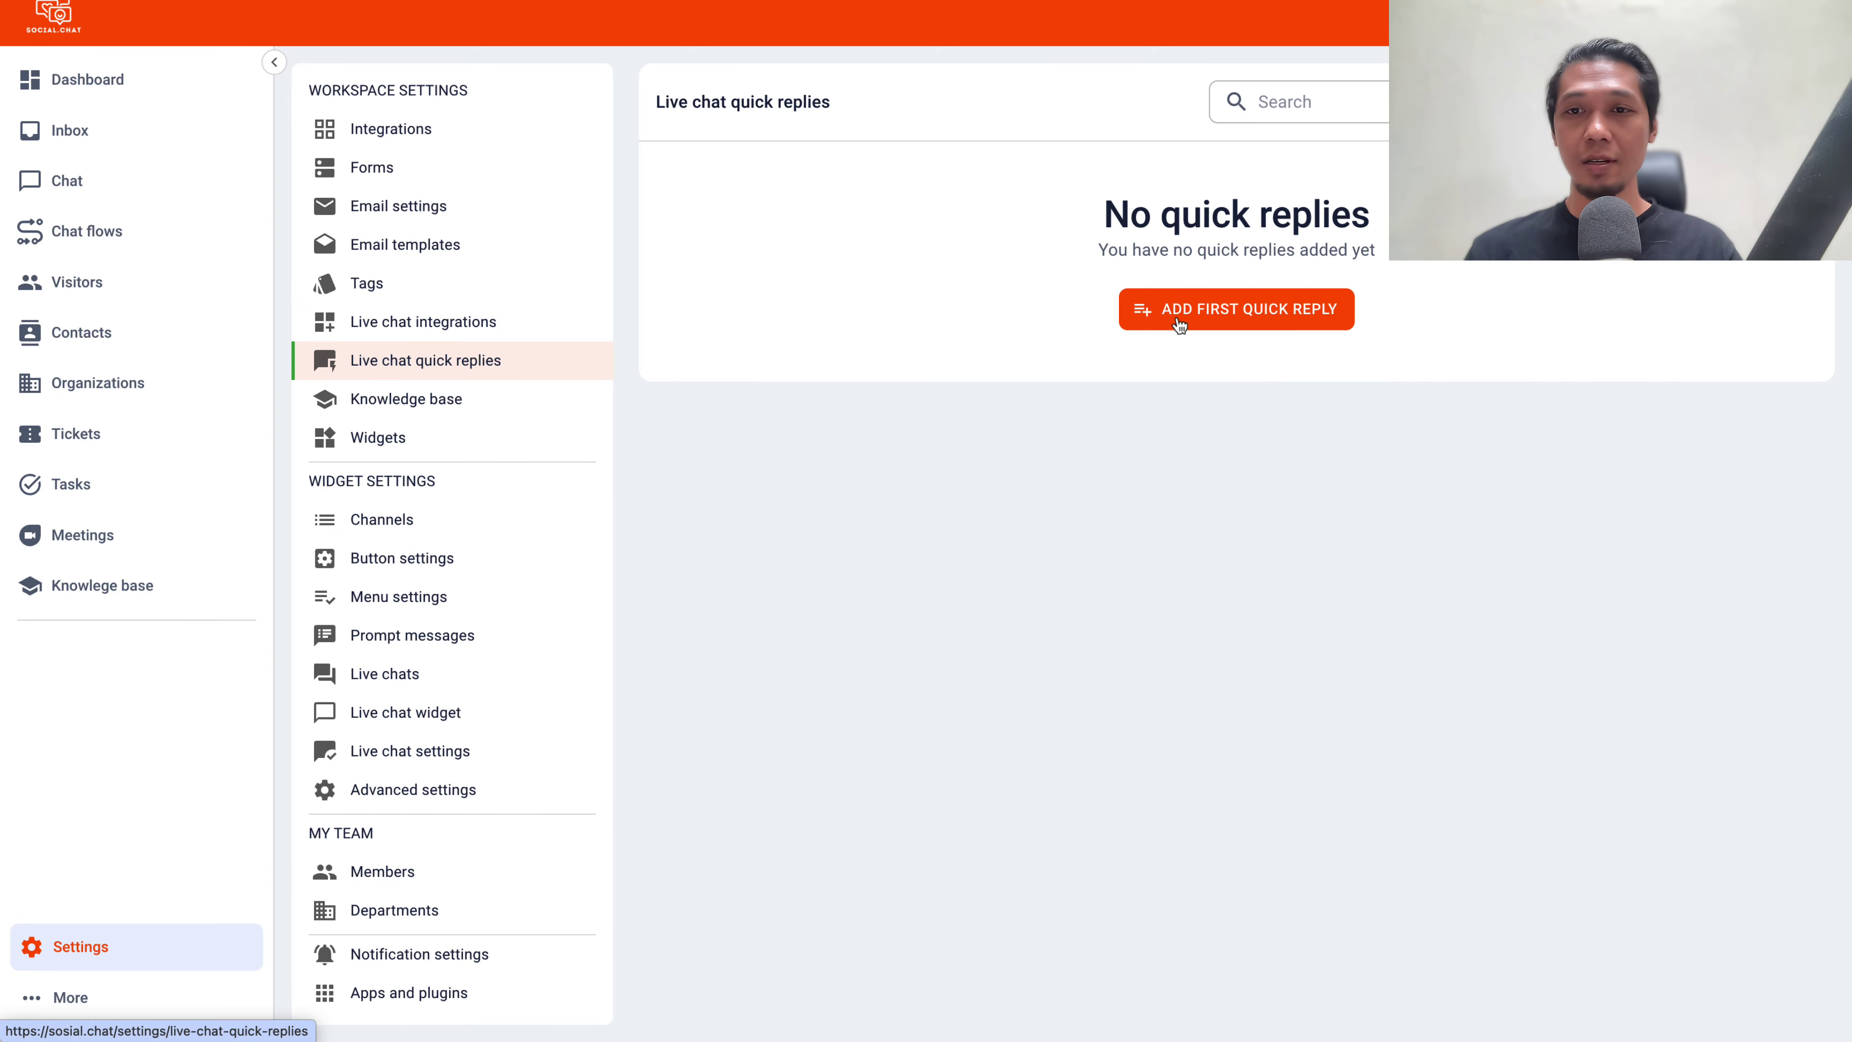
click(1179, 322)
click(1089, 694)
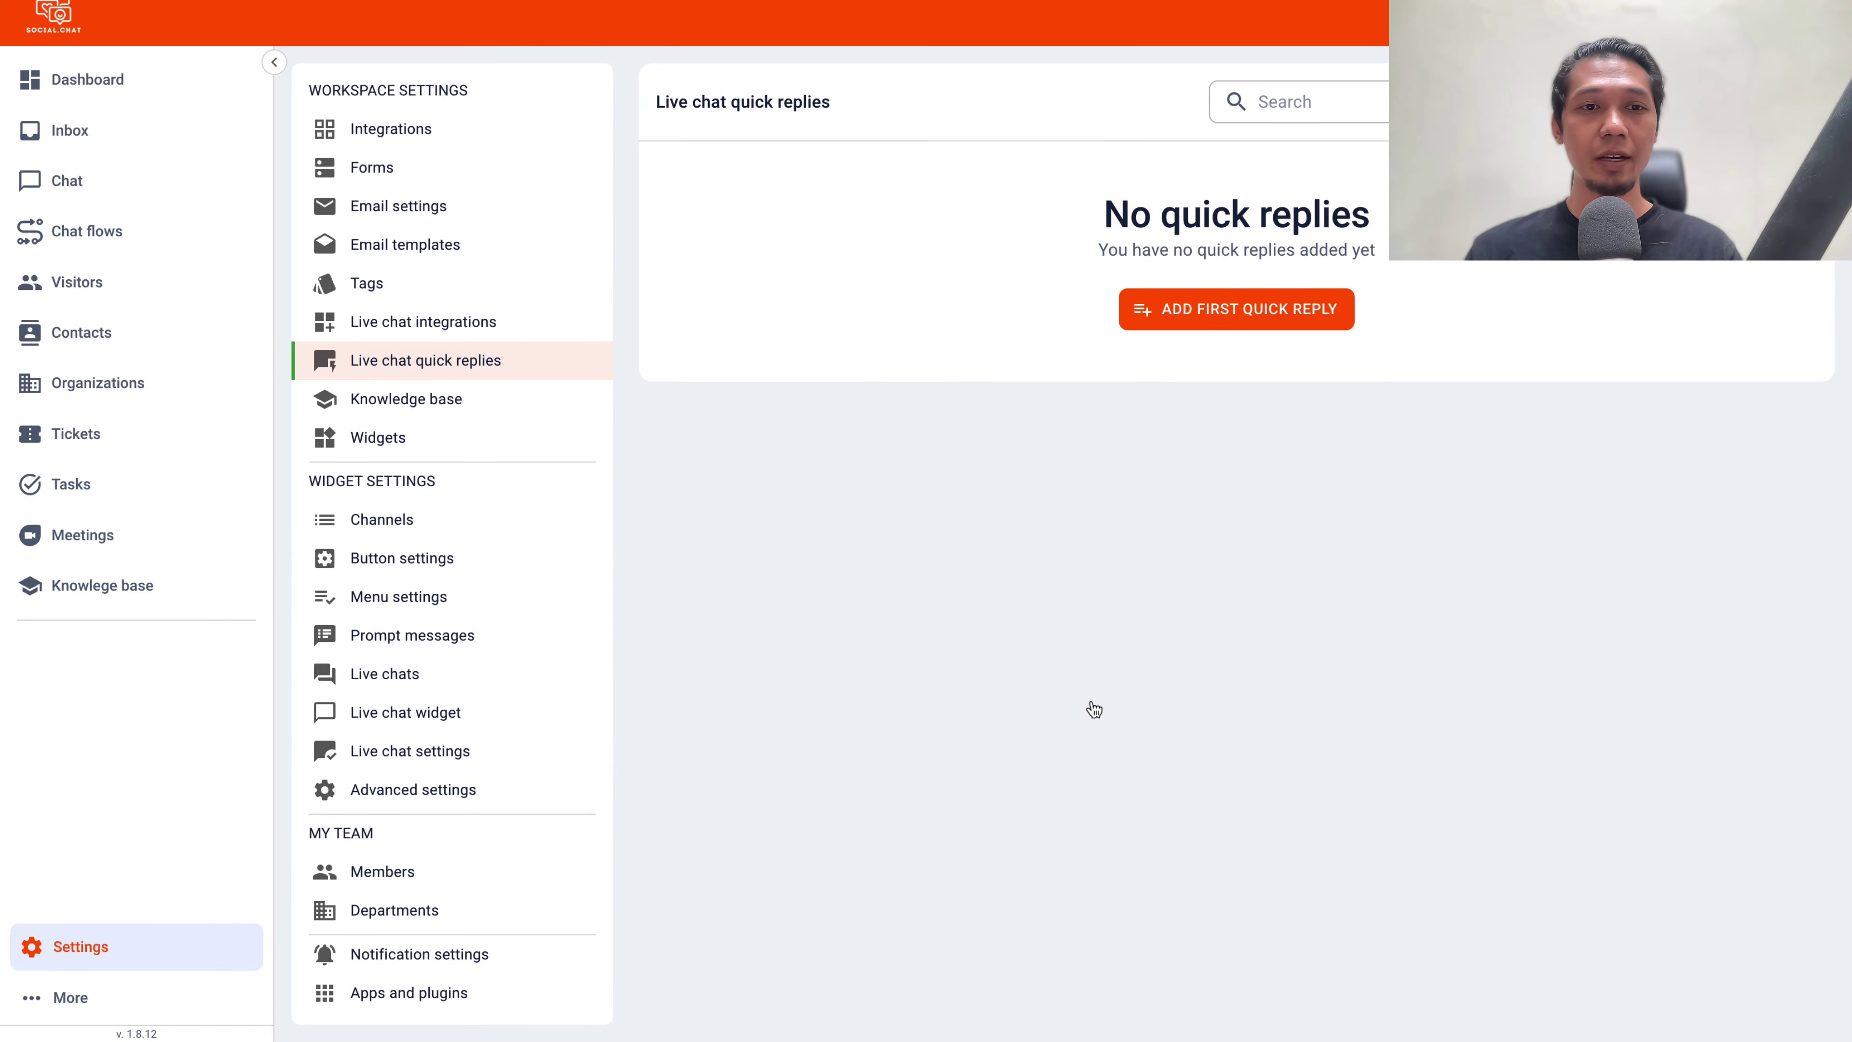
Preview the public knowledge base page, then list the Default widget with its domains and channels
click(459, 413)
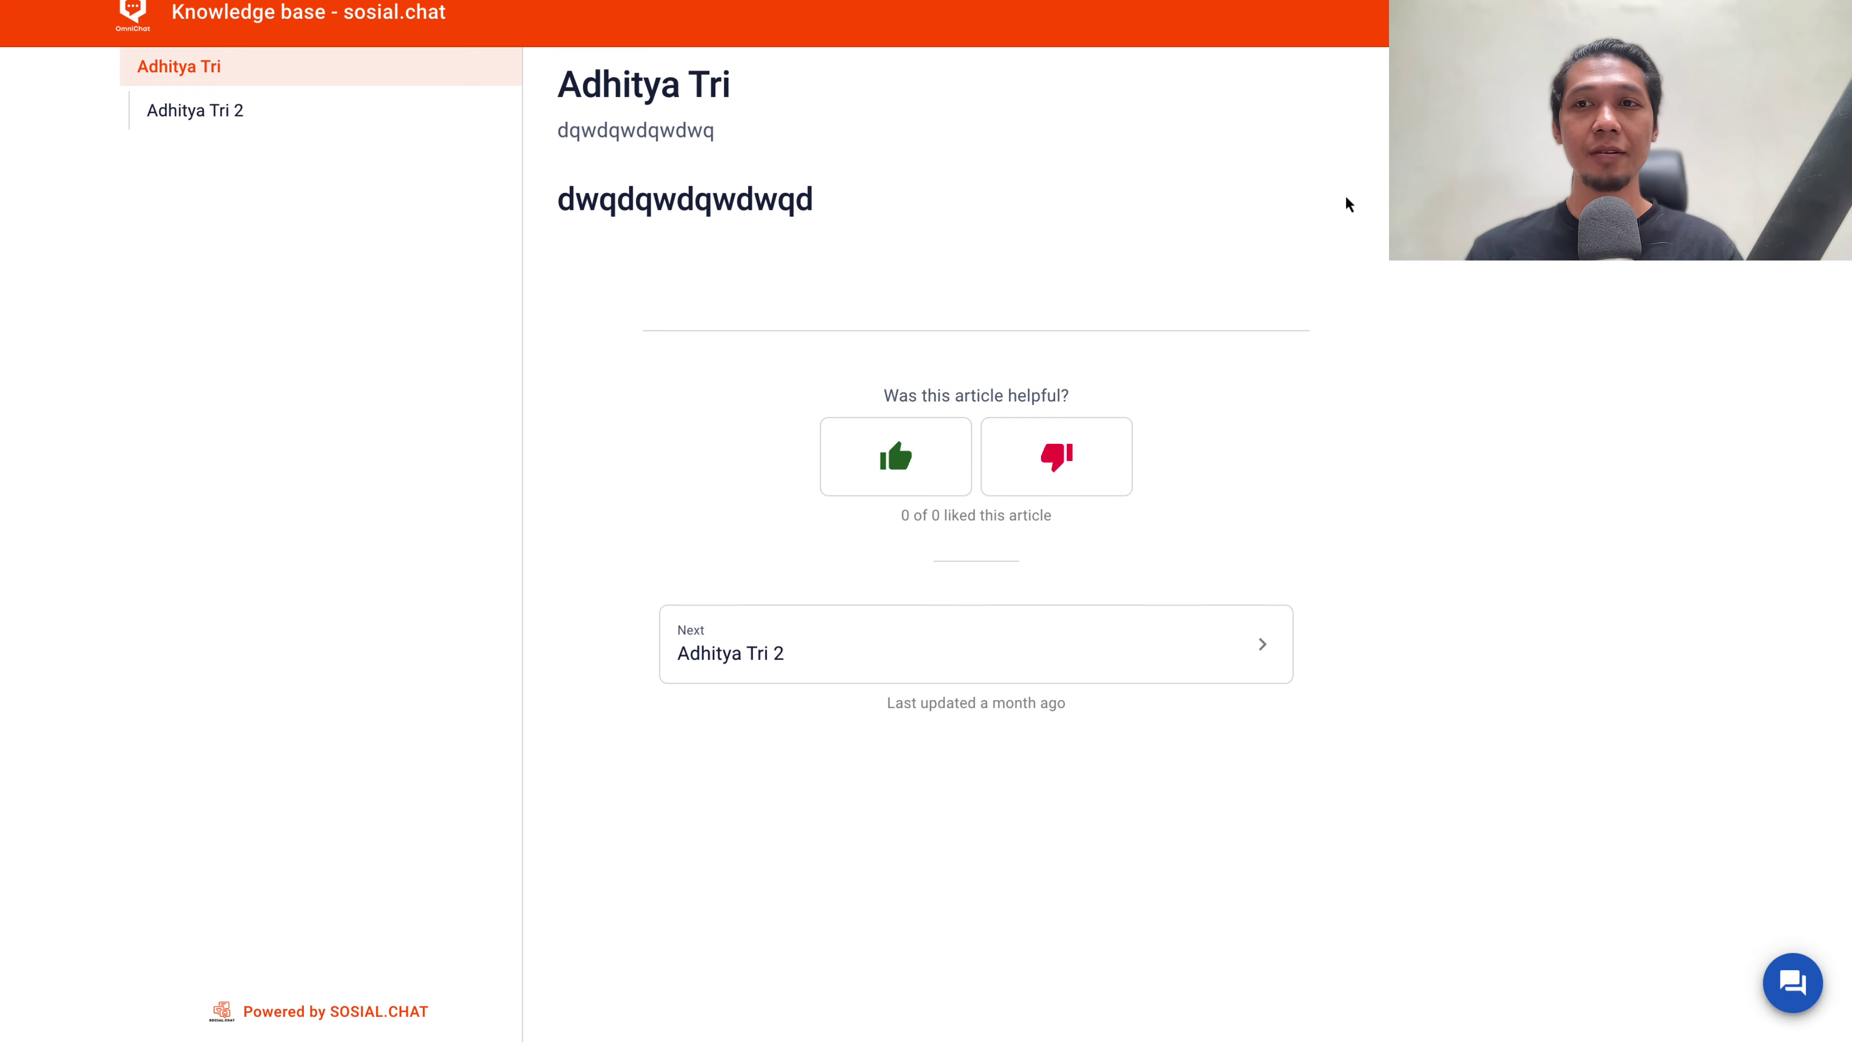
key(ctrl+w)
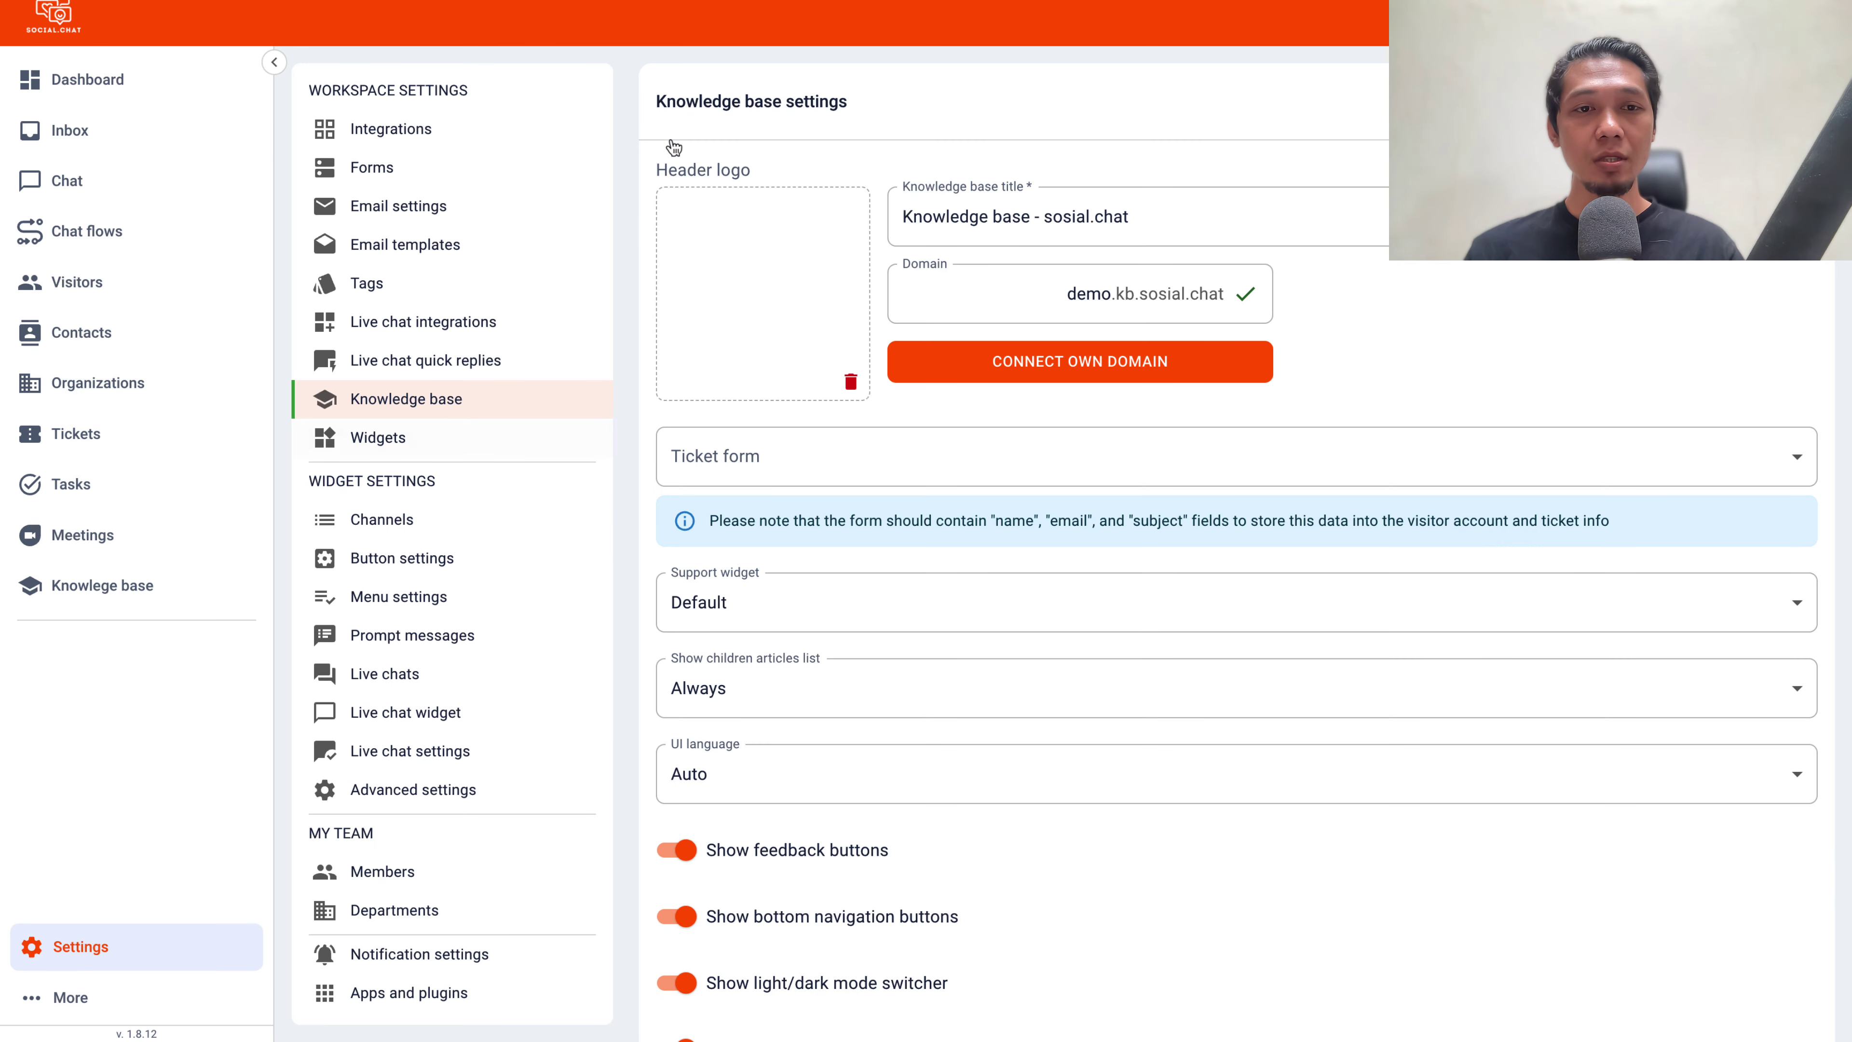
click(393, 438)
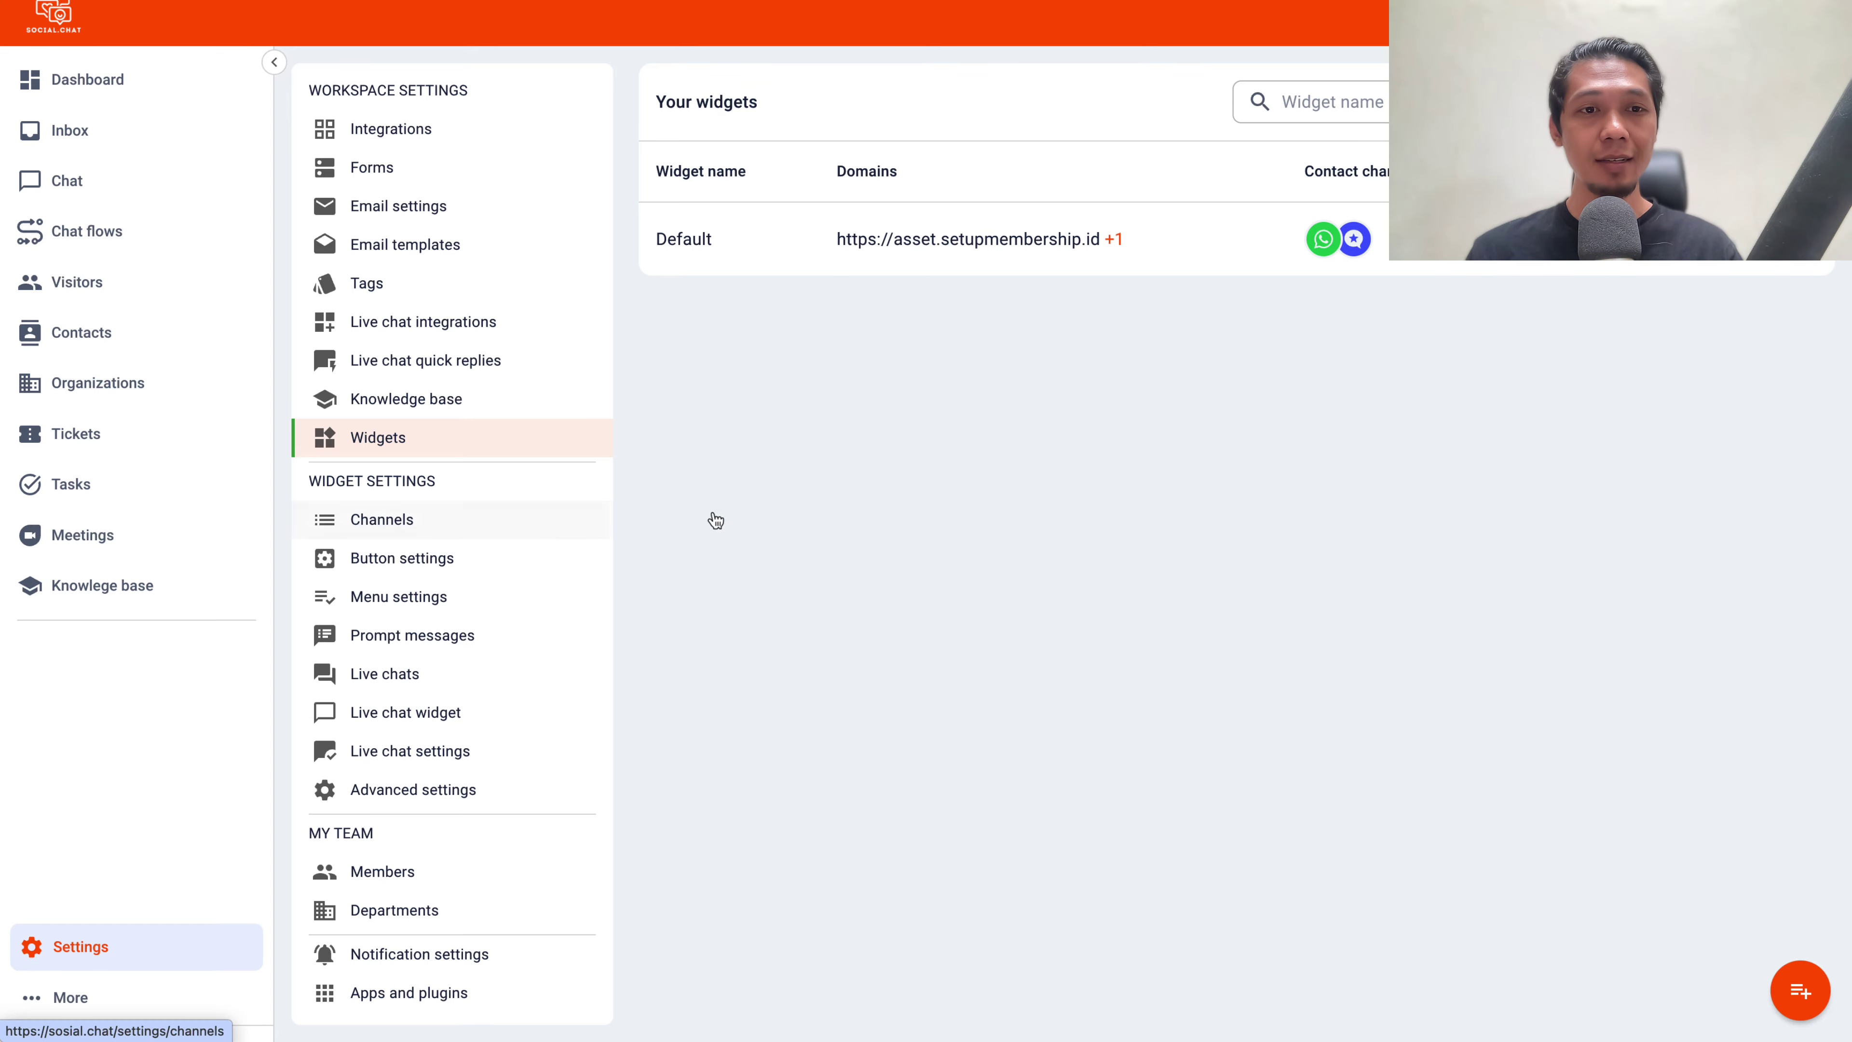
View the Whatsapp and Live Chat channels, browse new-channel actions without saving, then show Button settings
click(604, 534)
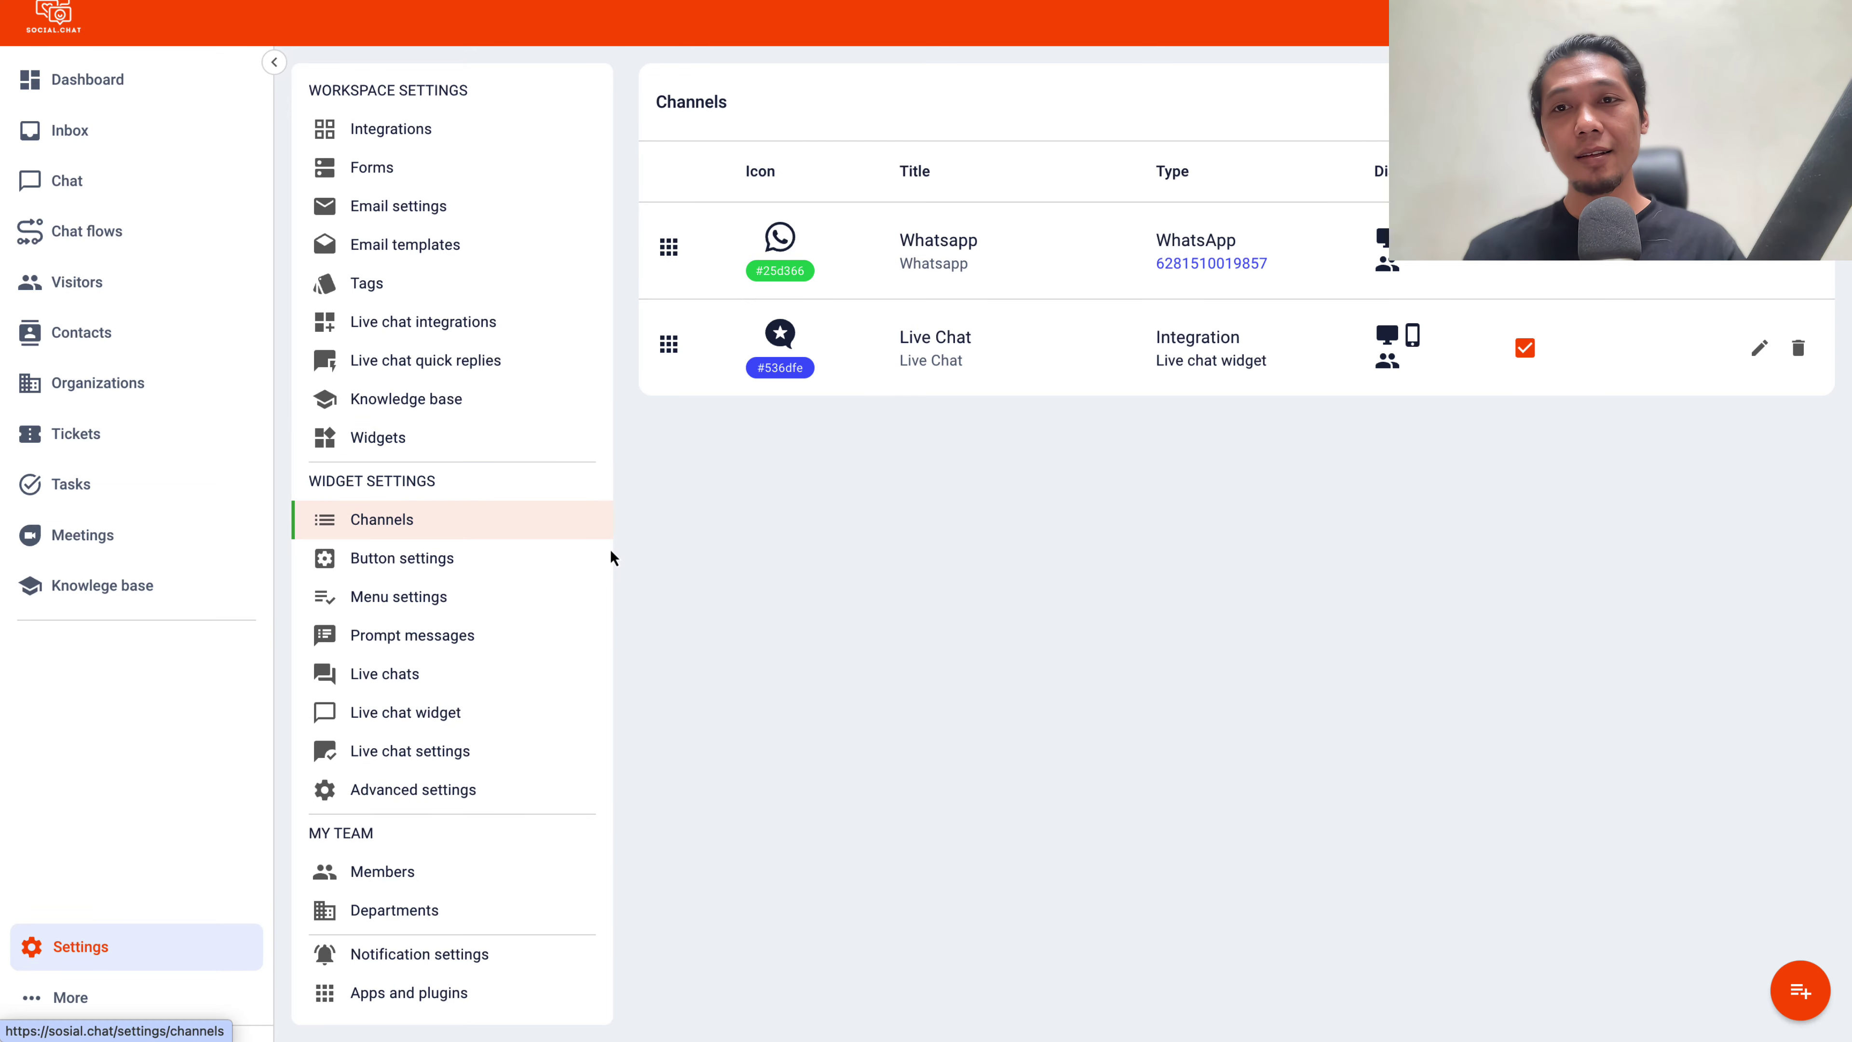
click(1798, 992)
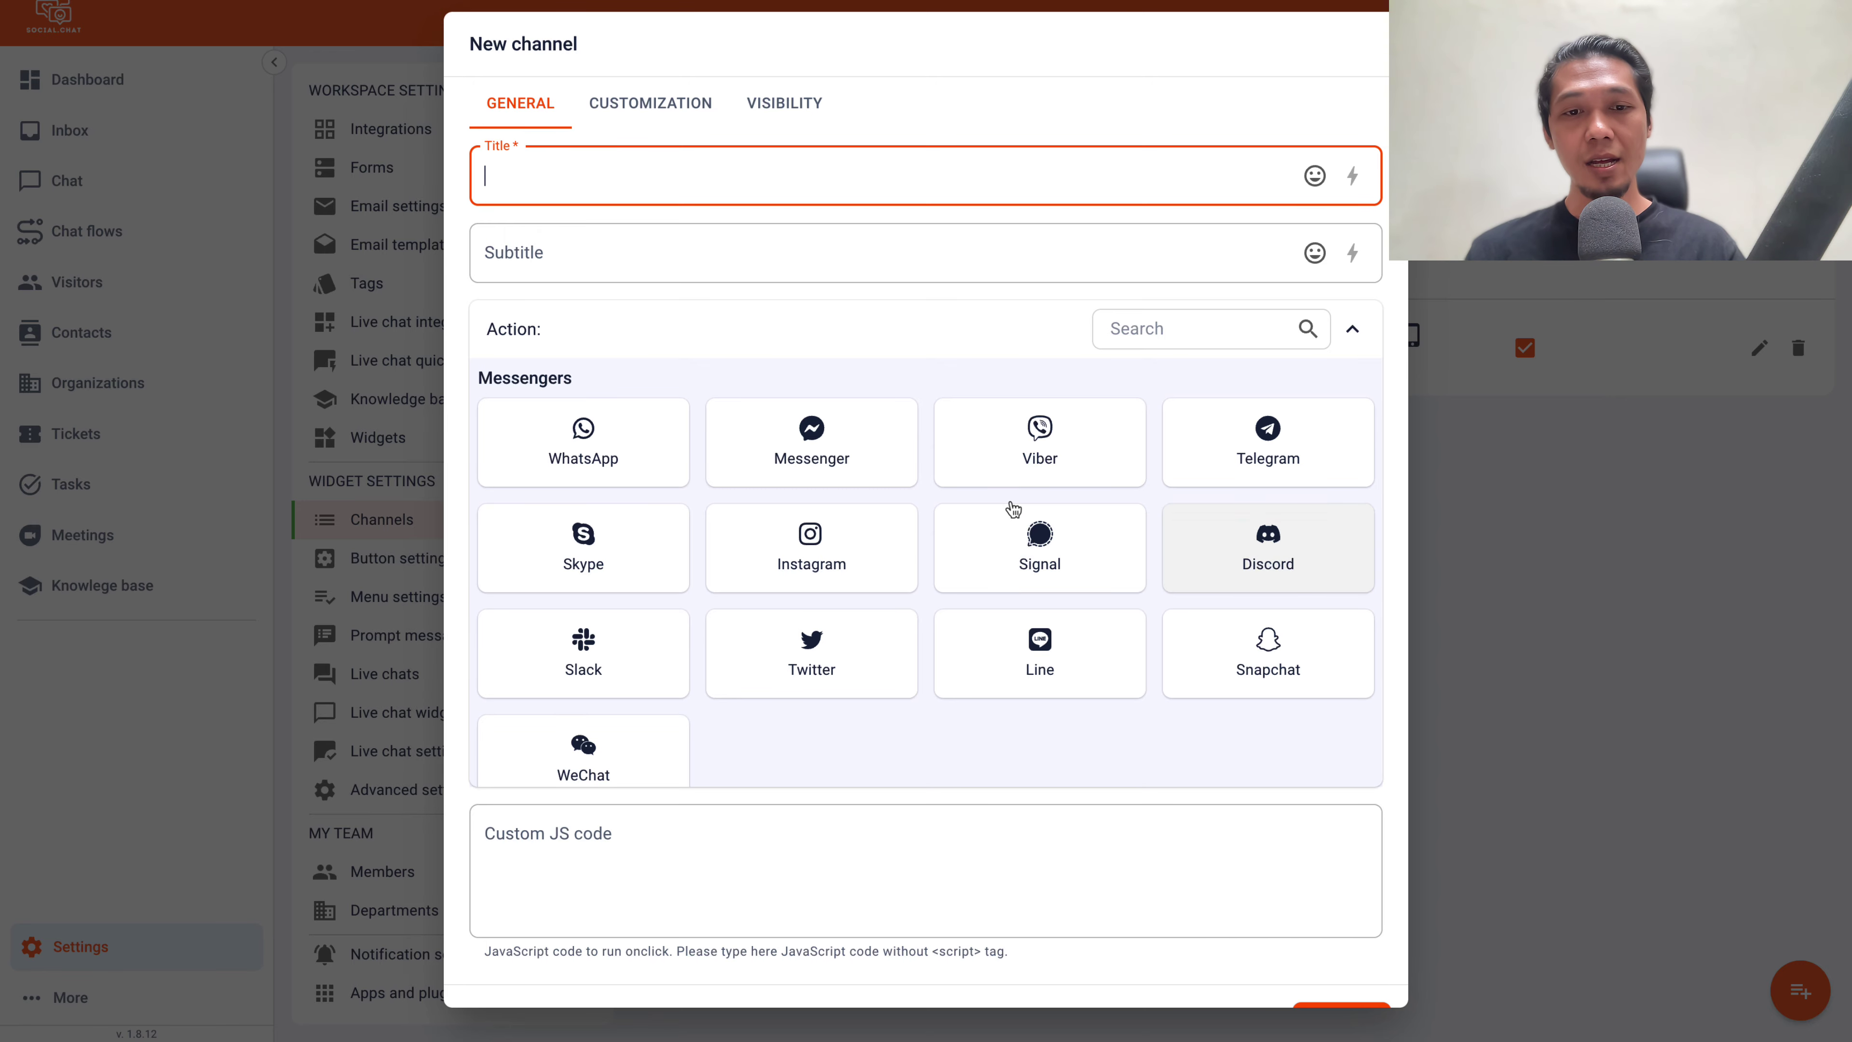
scroll(1036, 532, down, 5)
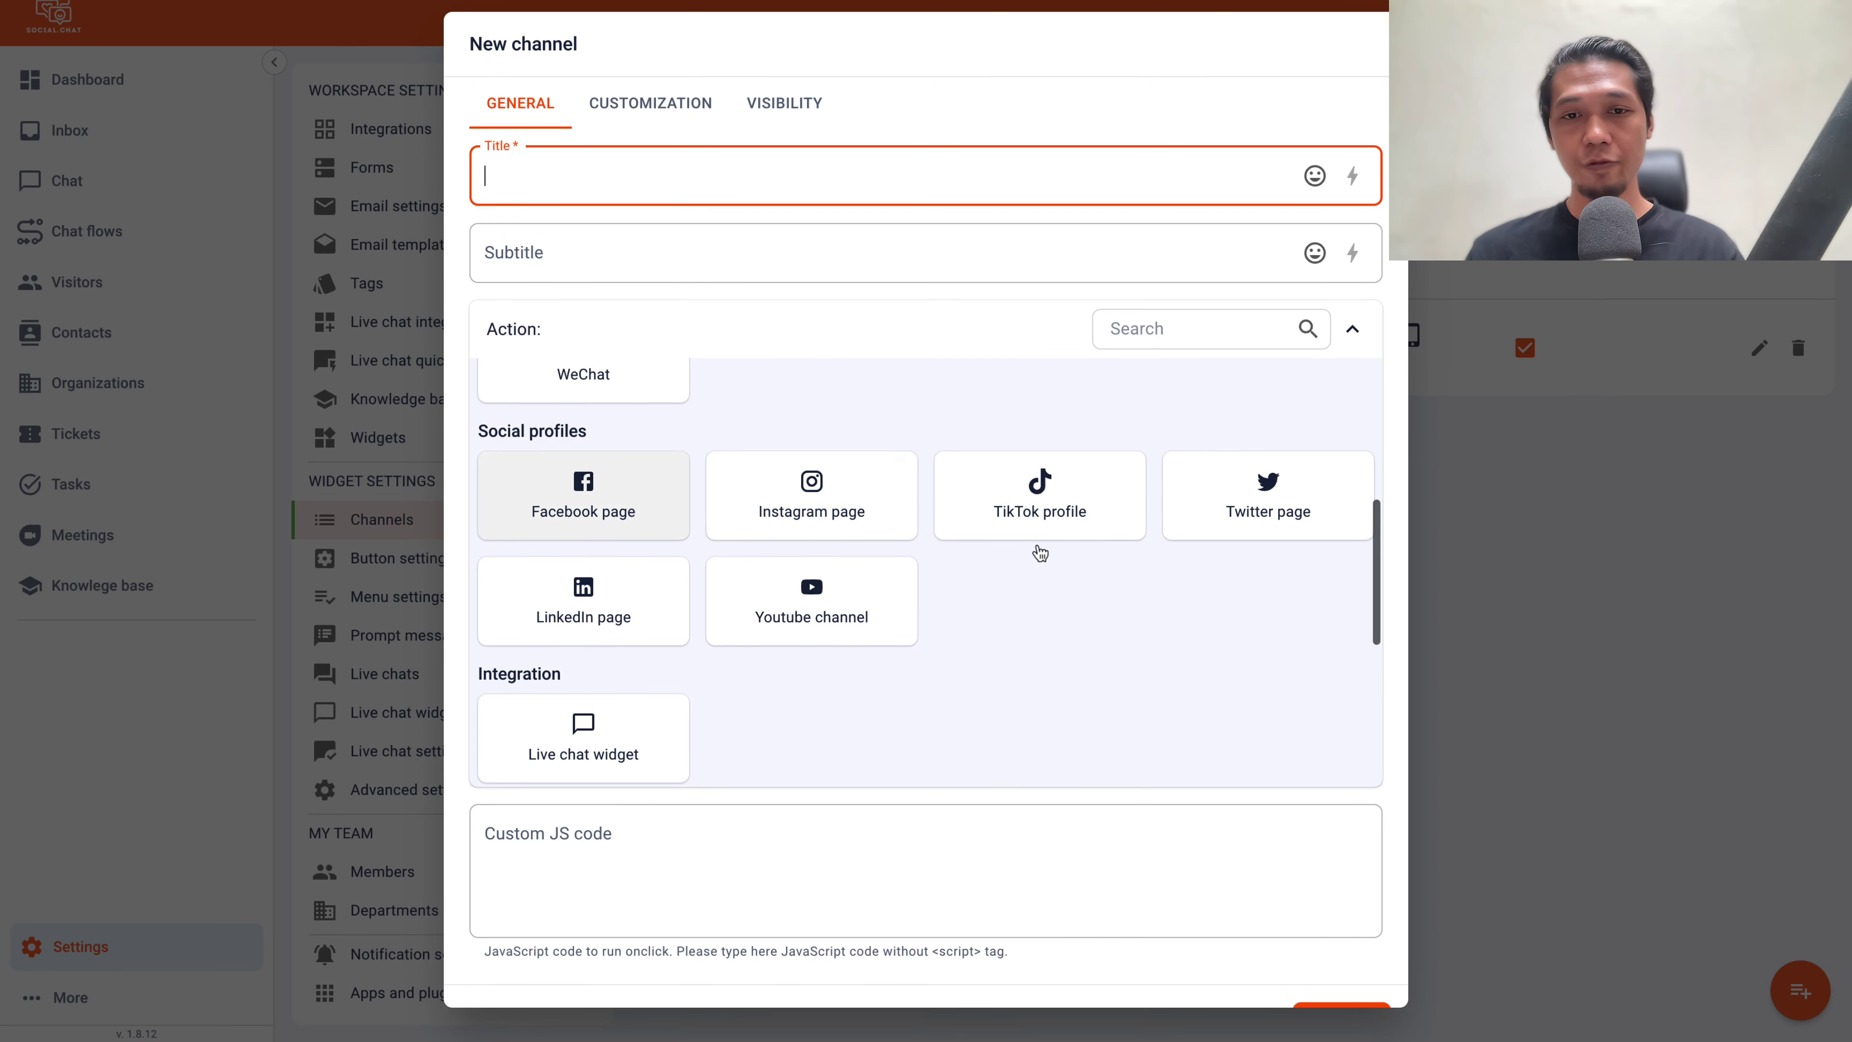
scroll(875, 503, down, 3)
scroll(875, 507, down, 4)
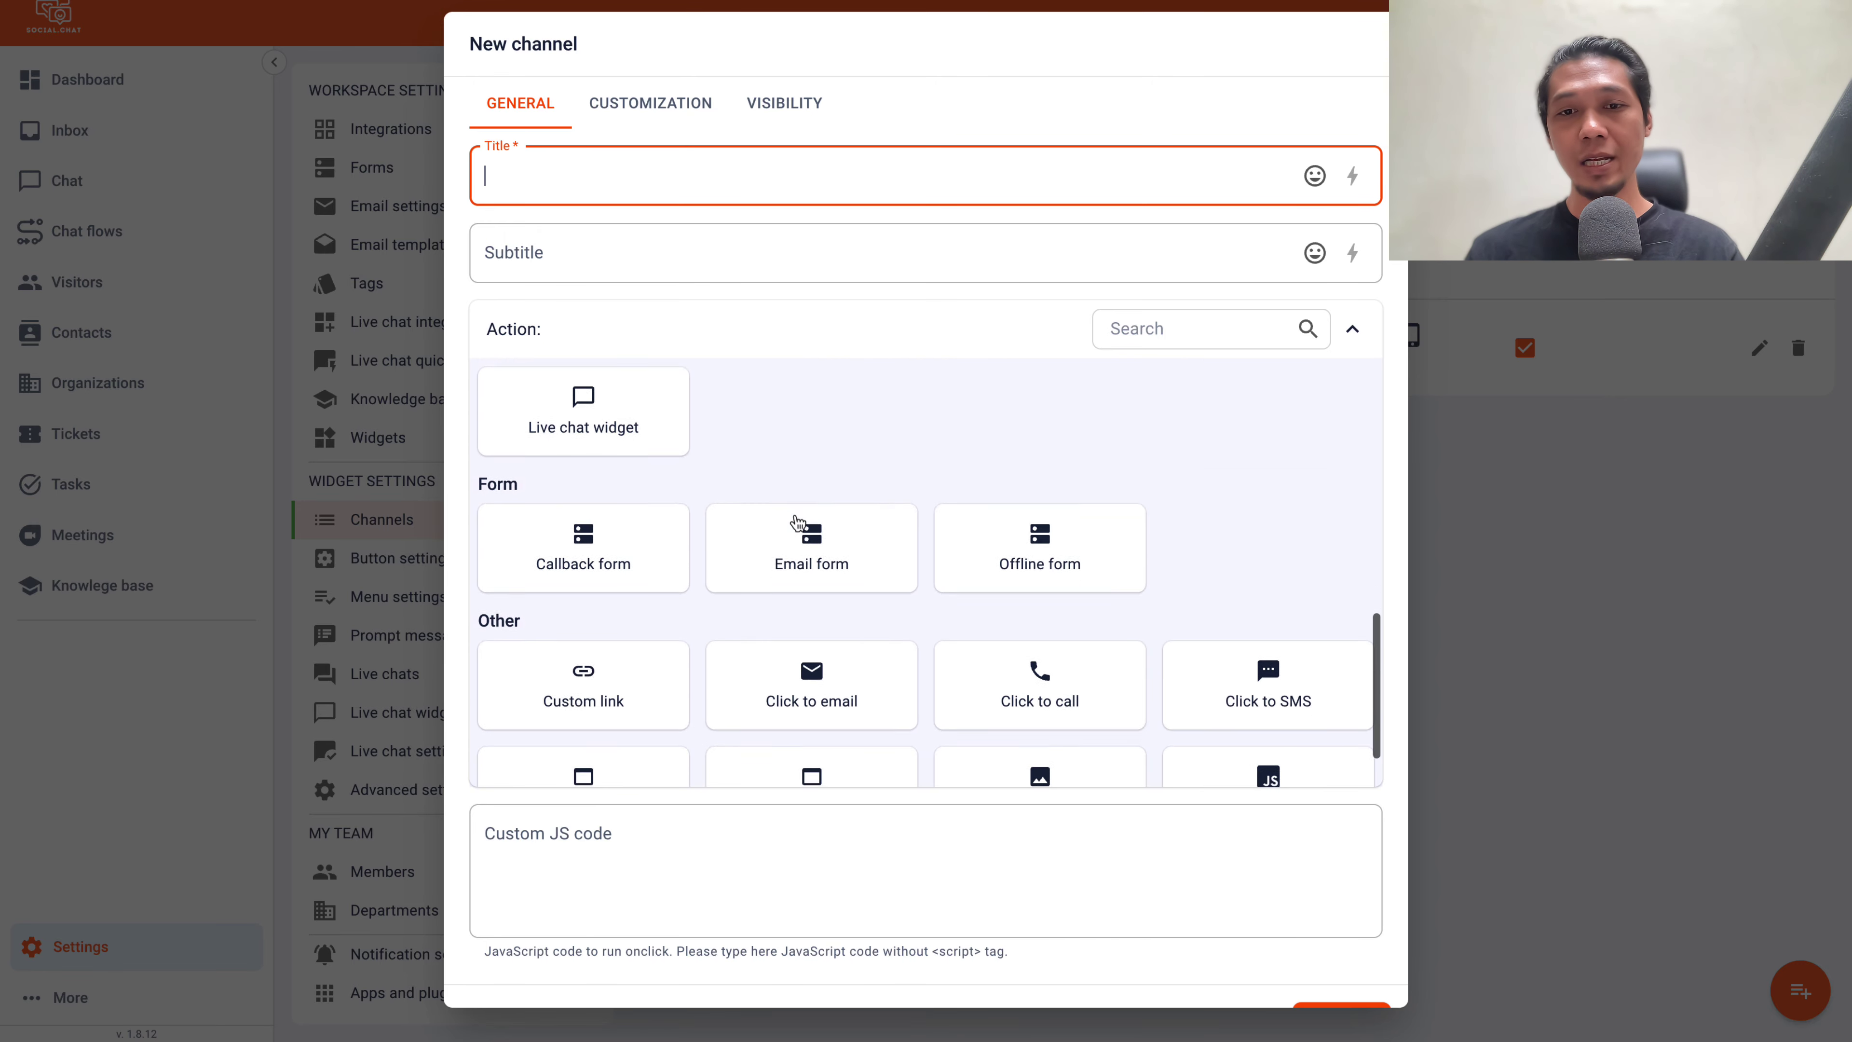
click(1548, 476)
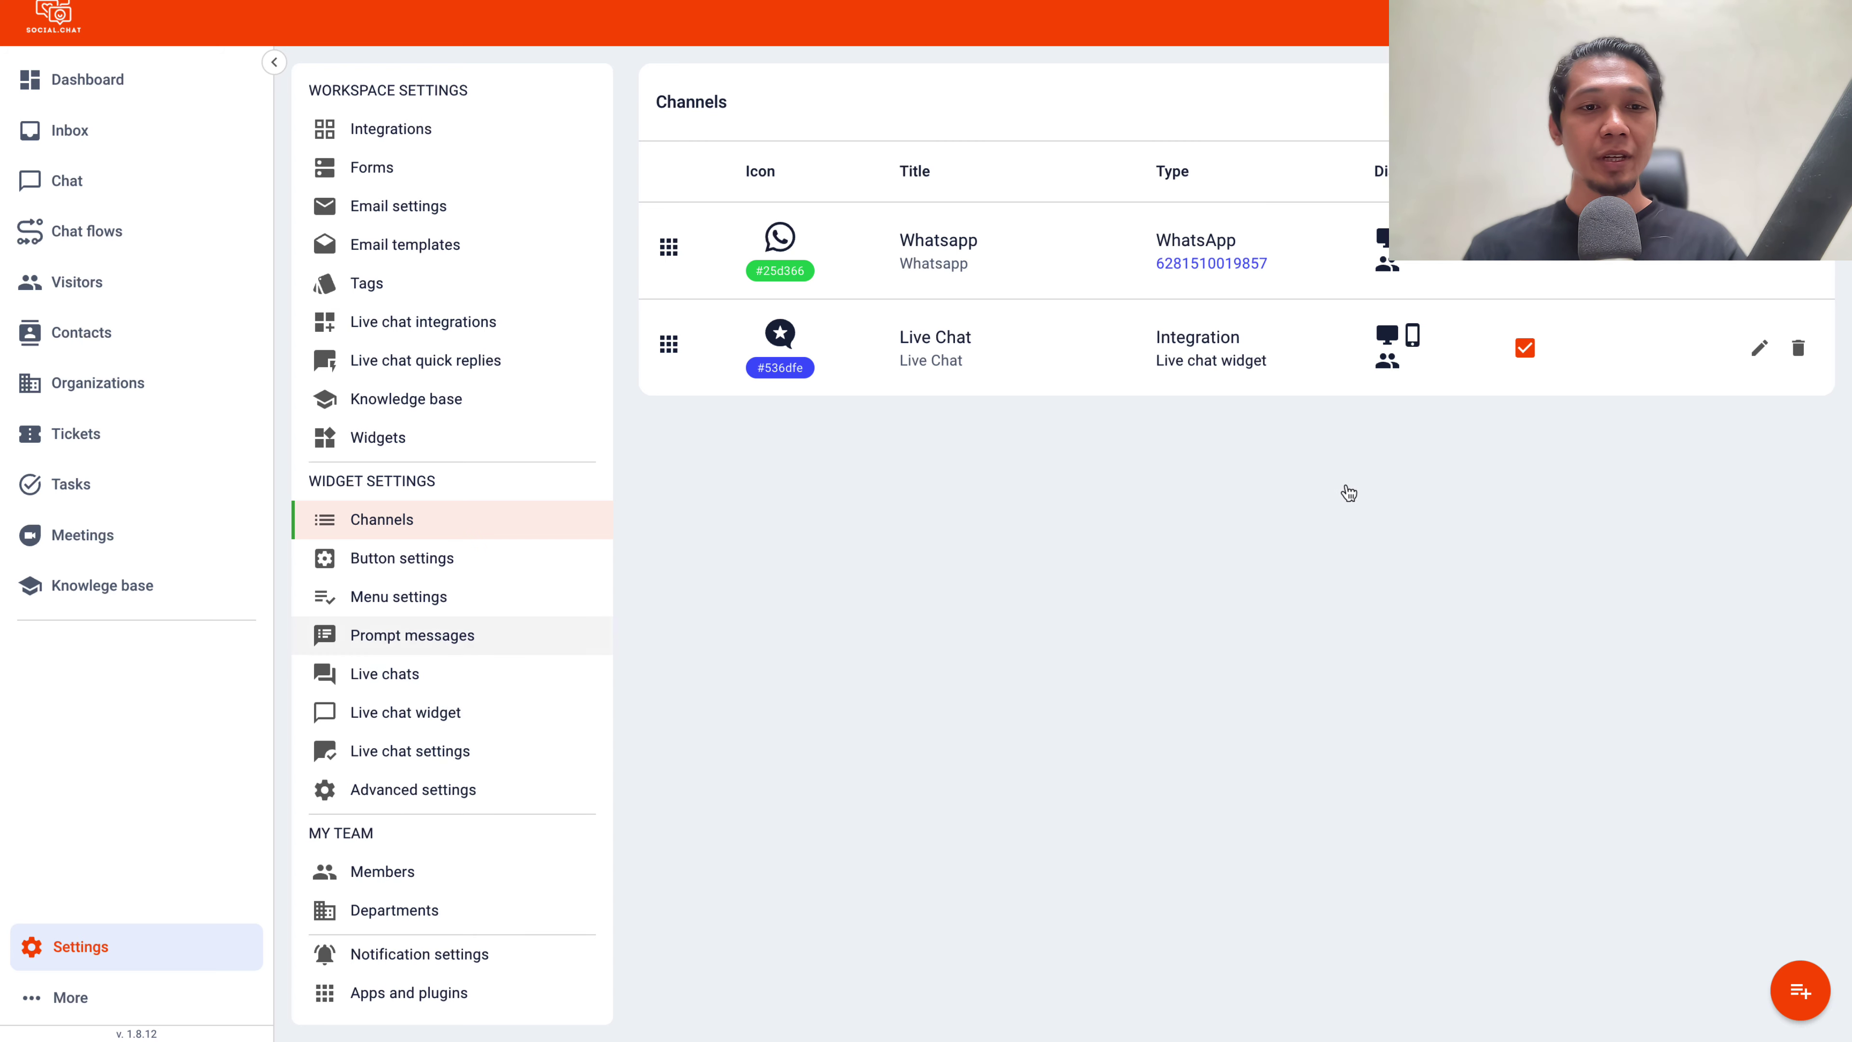
click(428, 572)
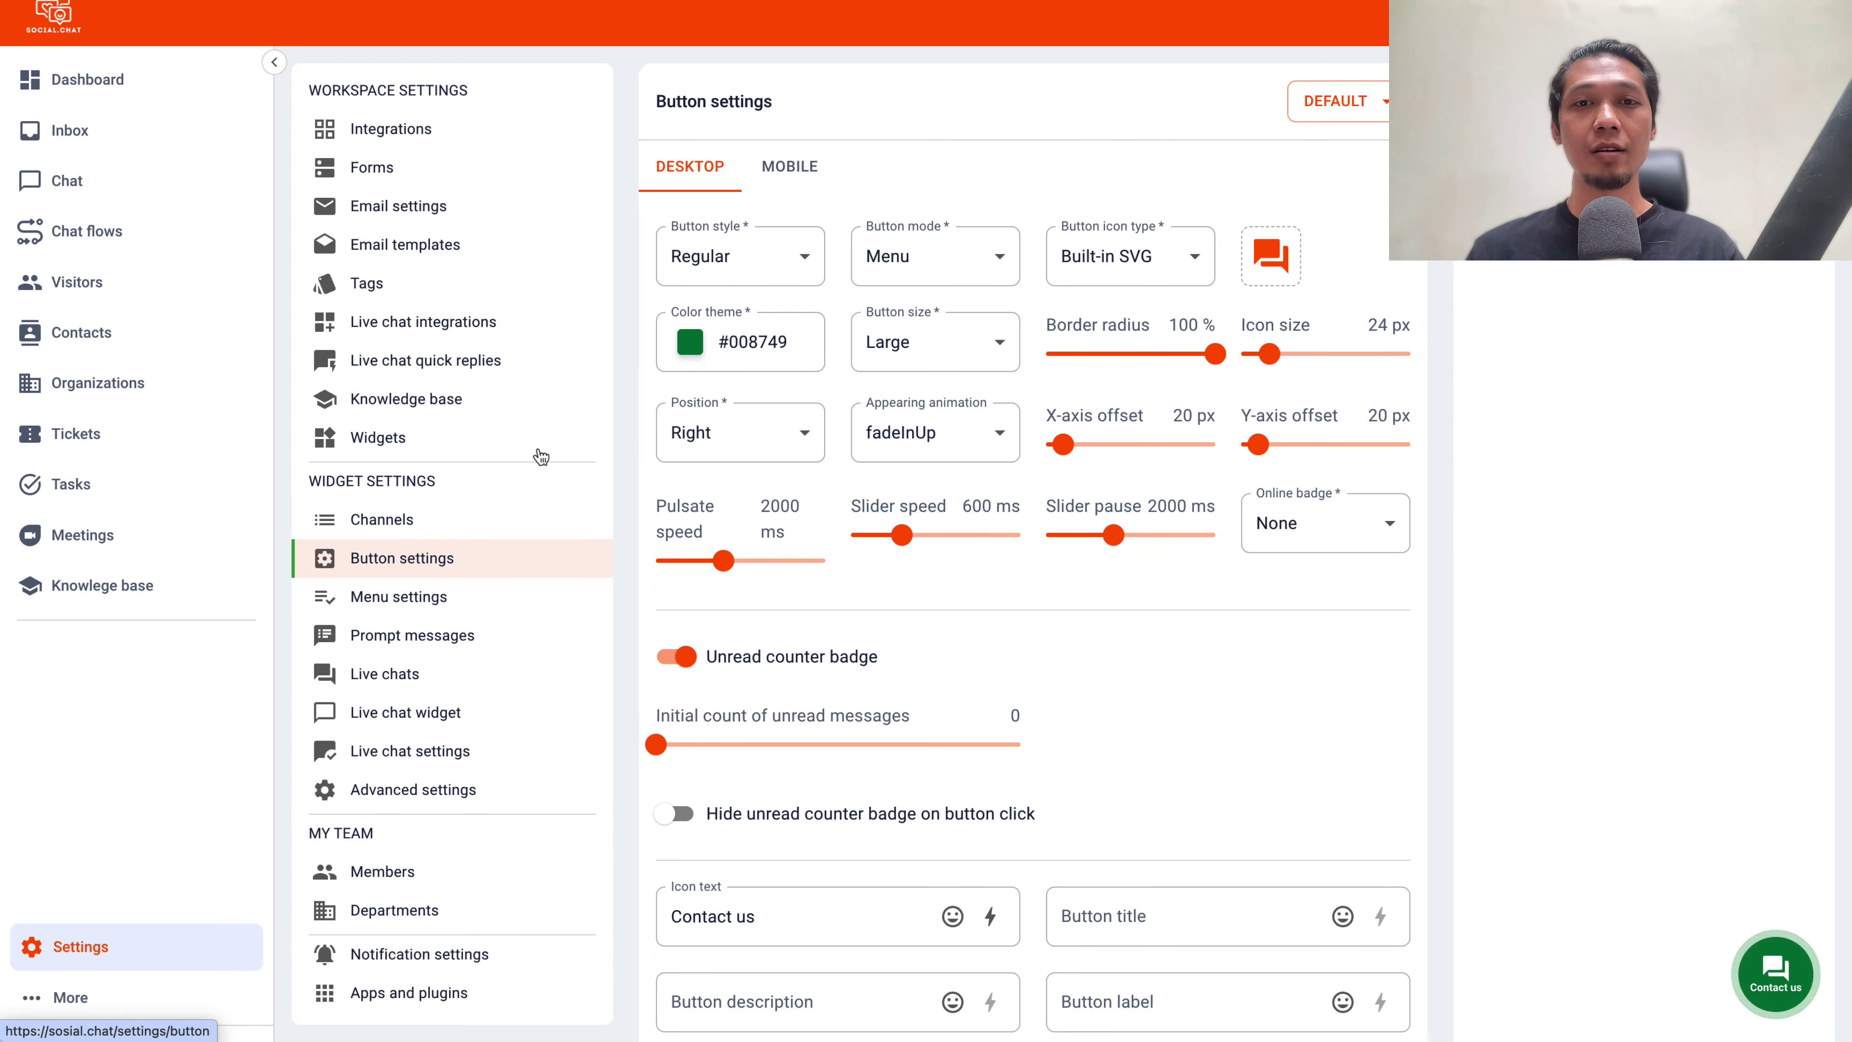
Try the Personal, No background and Sidebar menu styles, keeping Sidebar, then begin a widget named 'Demo'
click(793, 178)
click(691, 175)
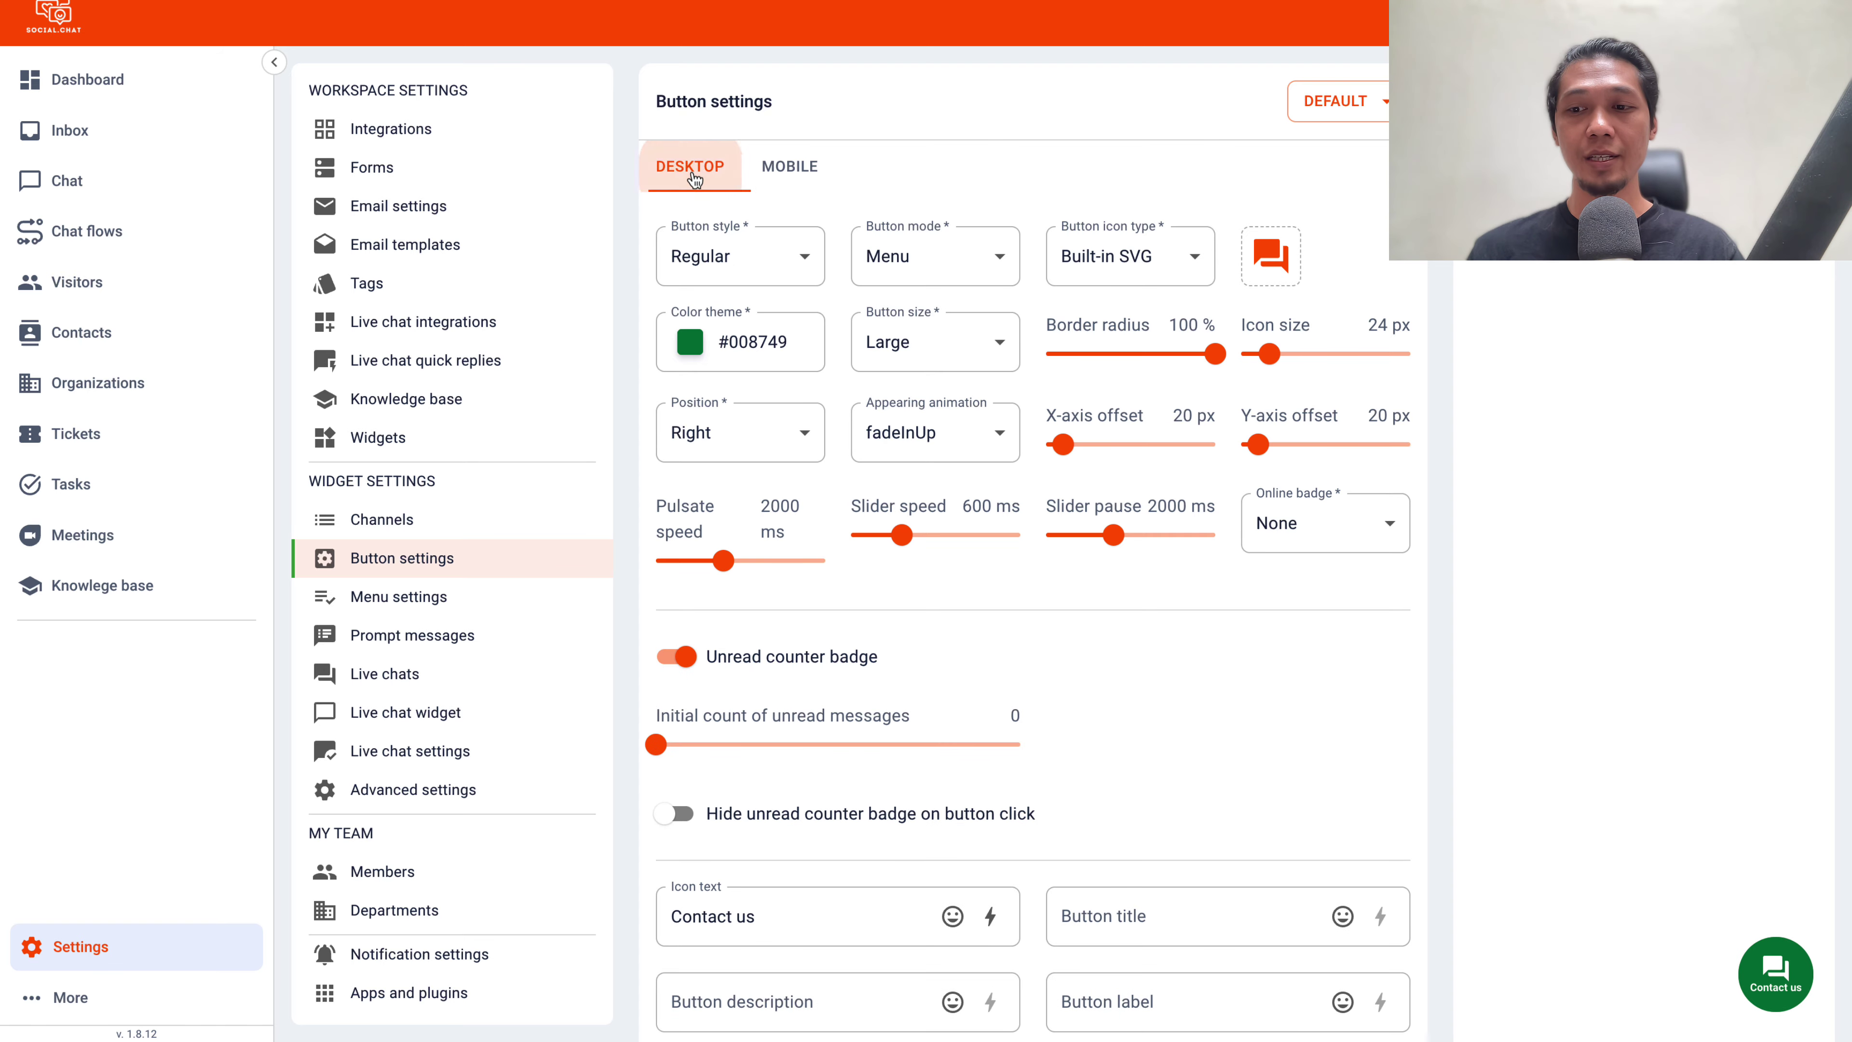
click(423, 597)
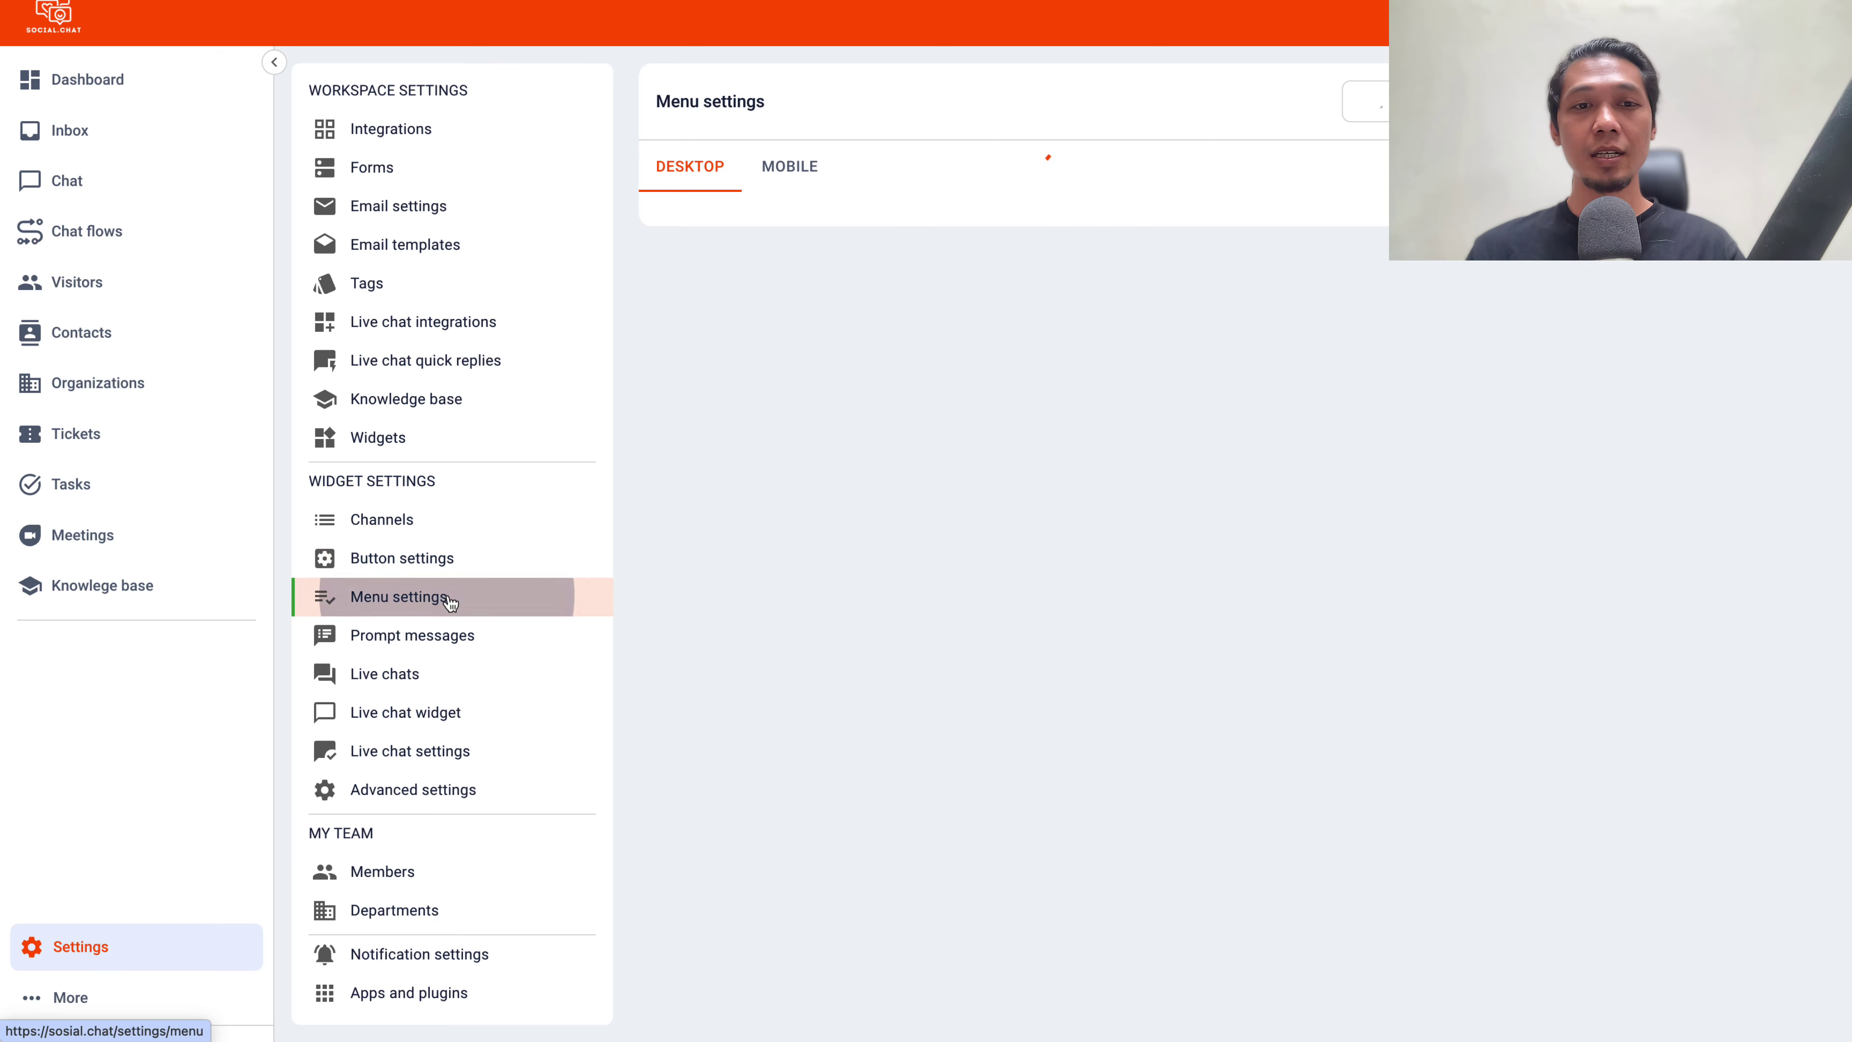
click(890, 378)
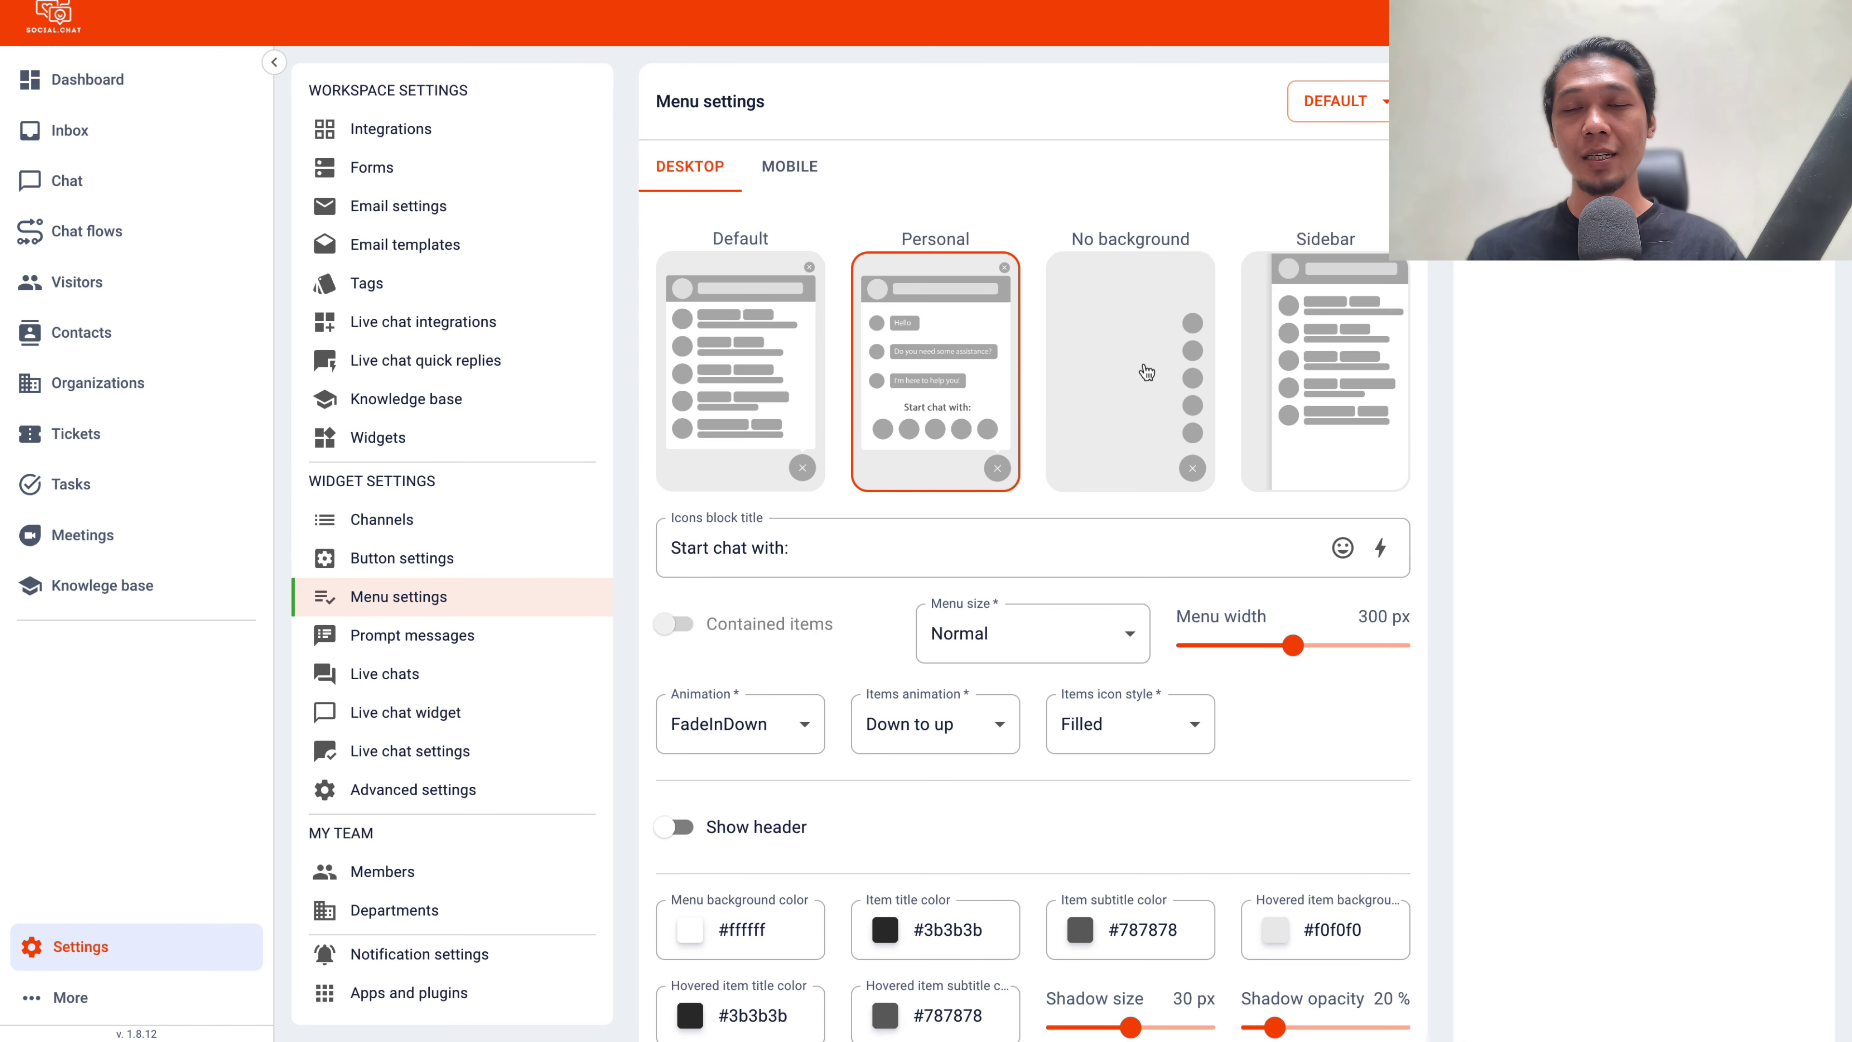
click(1180, 375)
click(1324, 351)
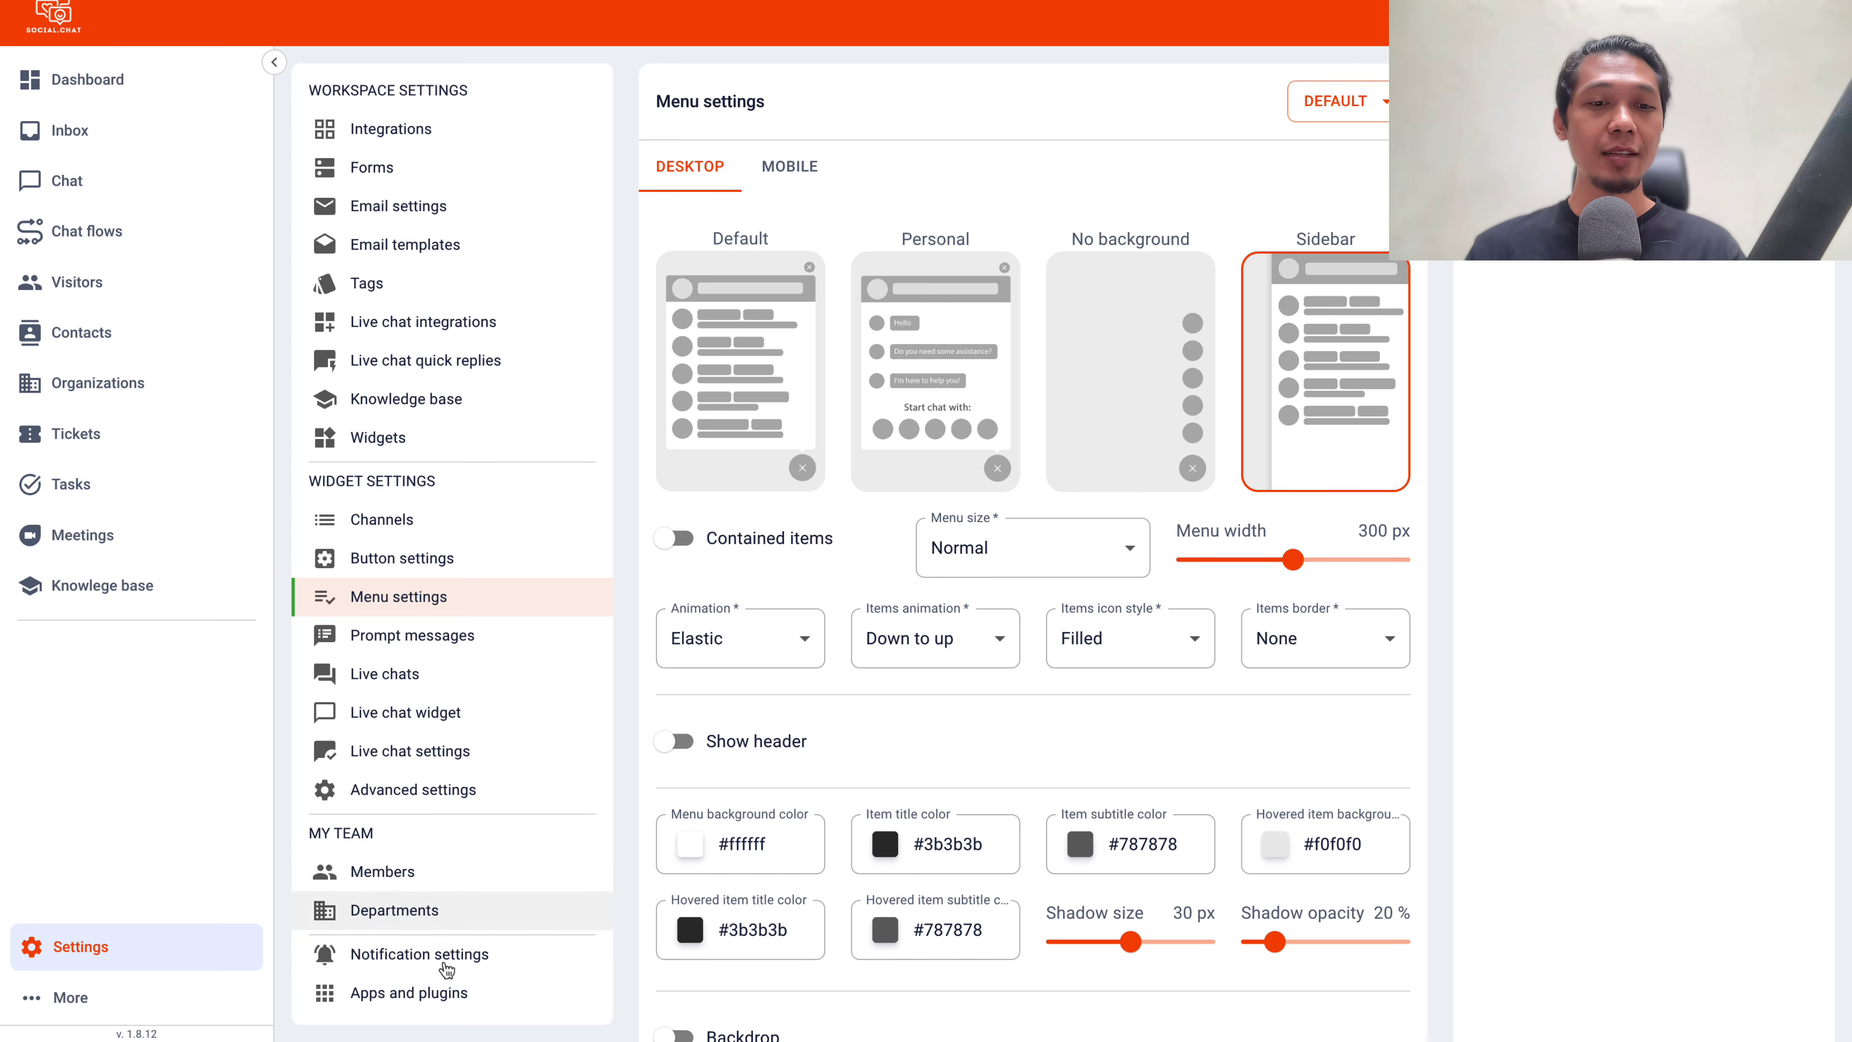
click(449, 993)
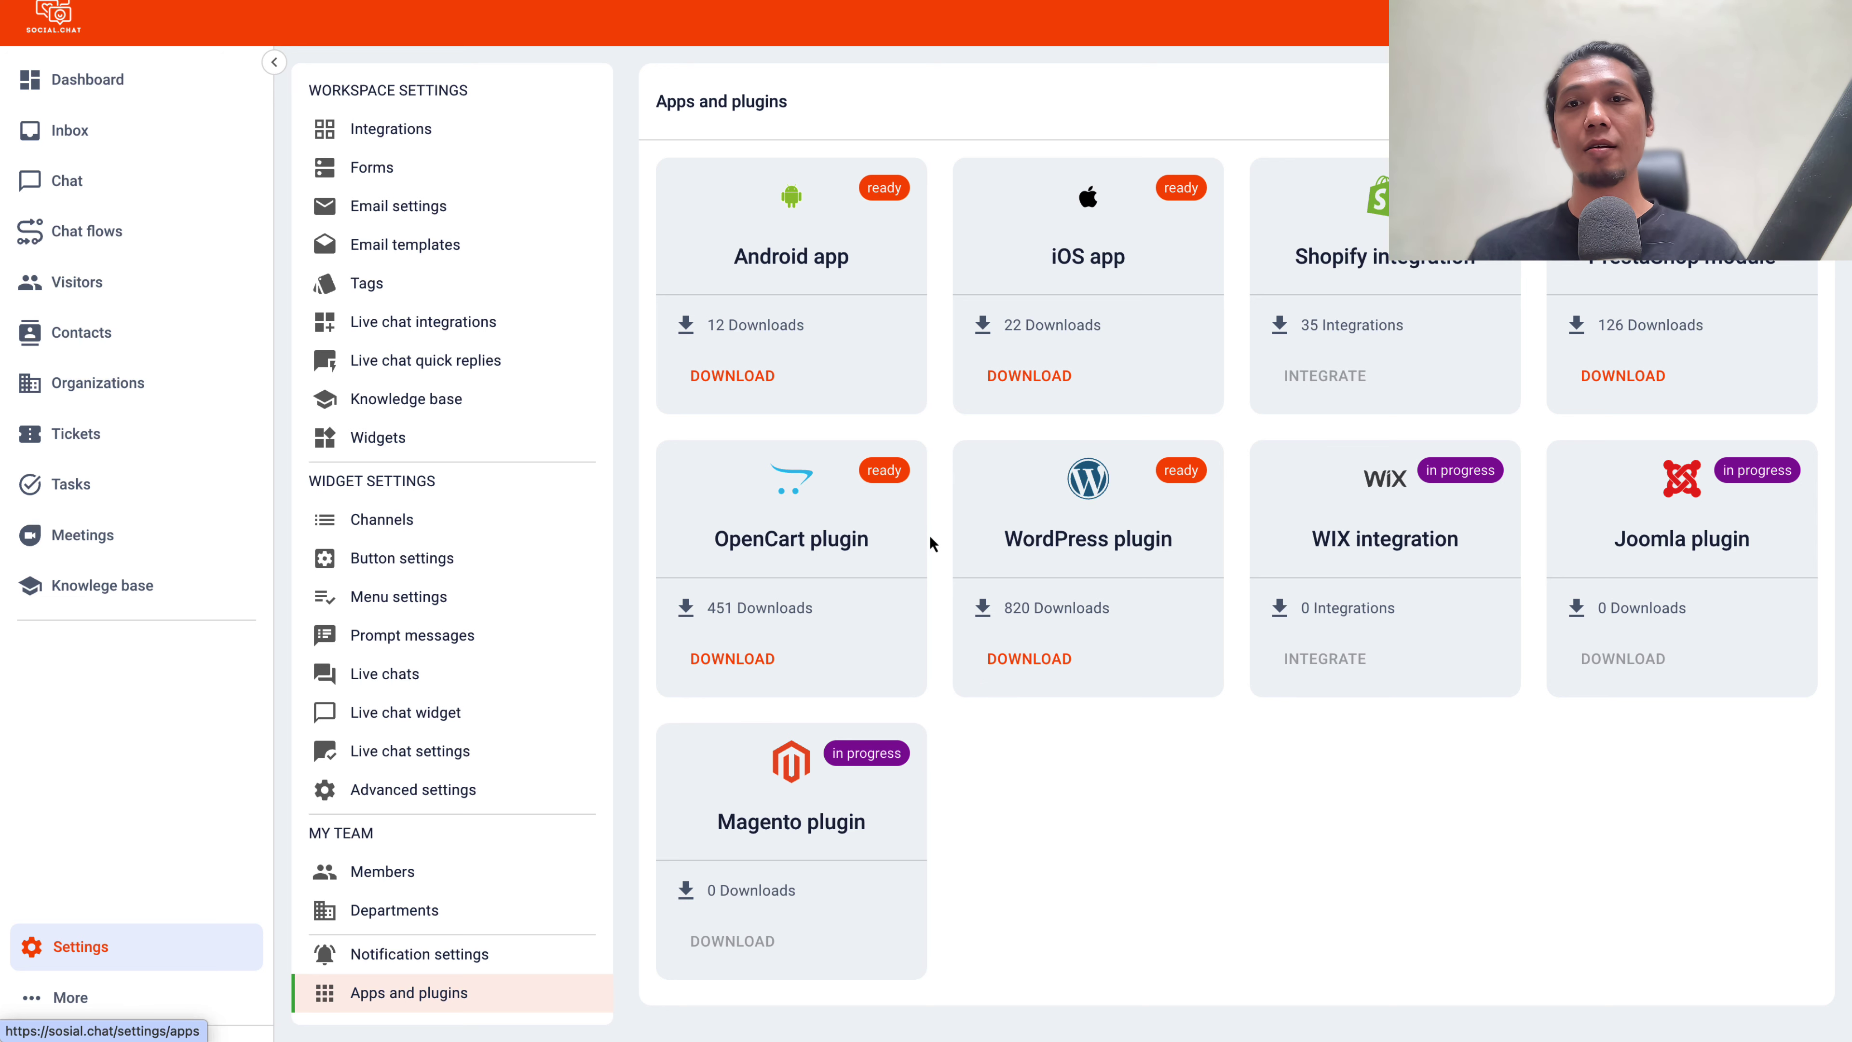
text(Demo)
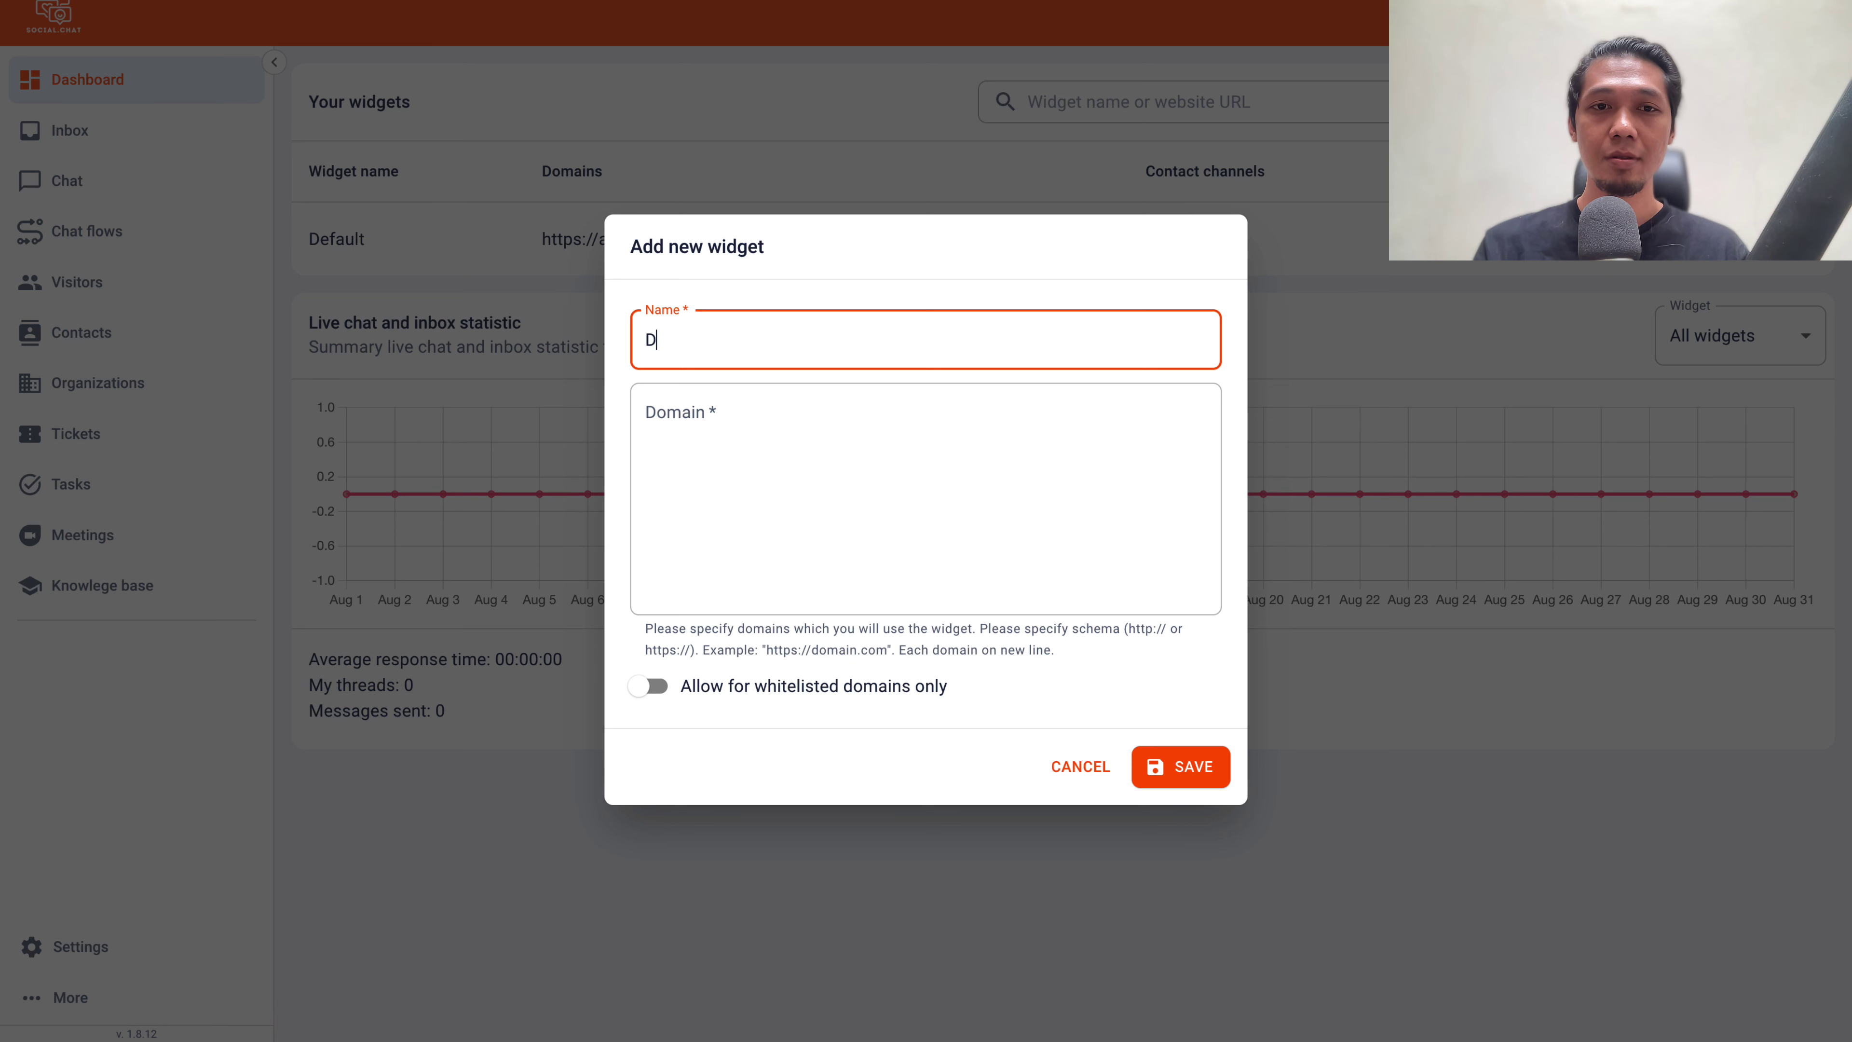
click(724, 513)
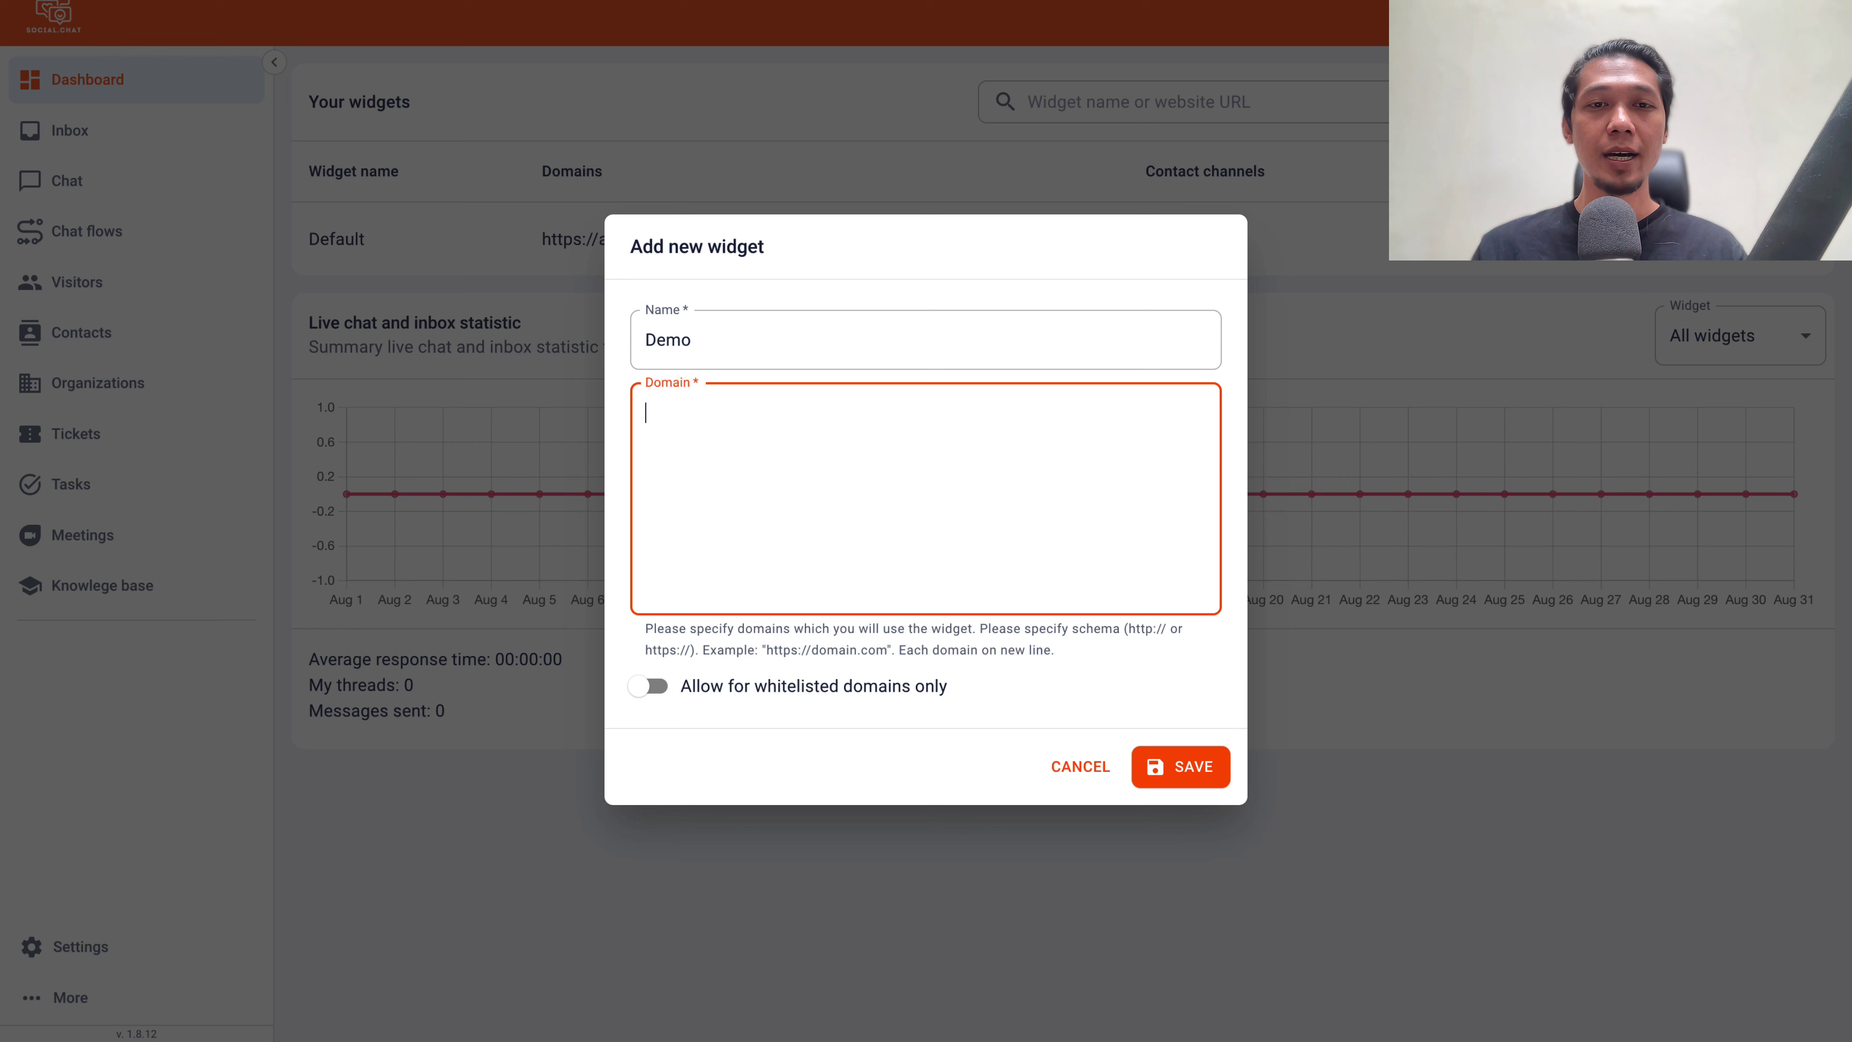
text(https://jepretstudio.id)
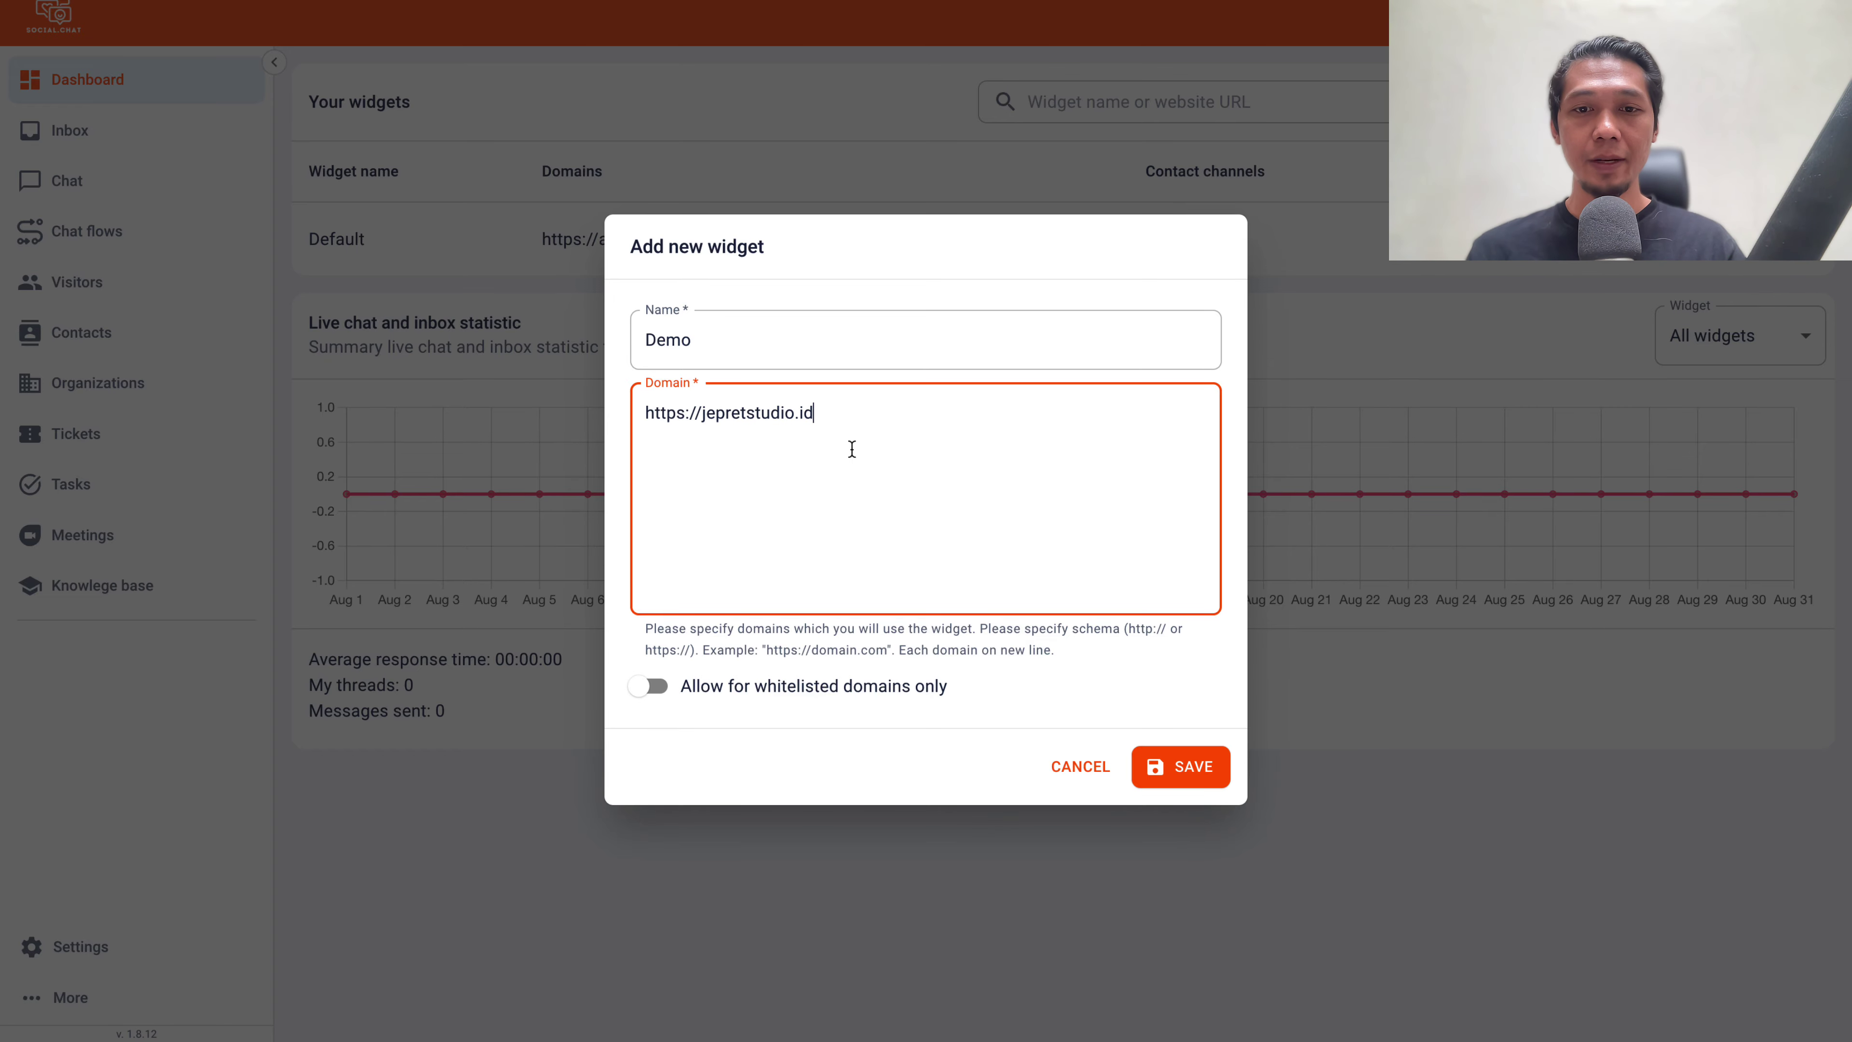
click(1198, 782)
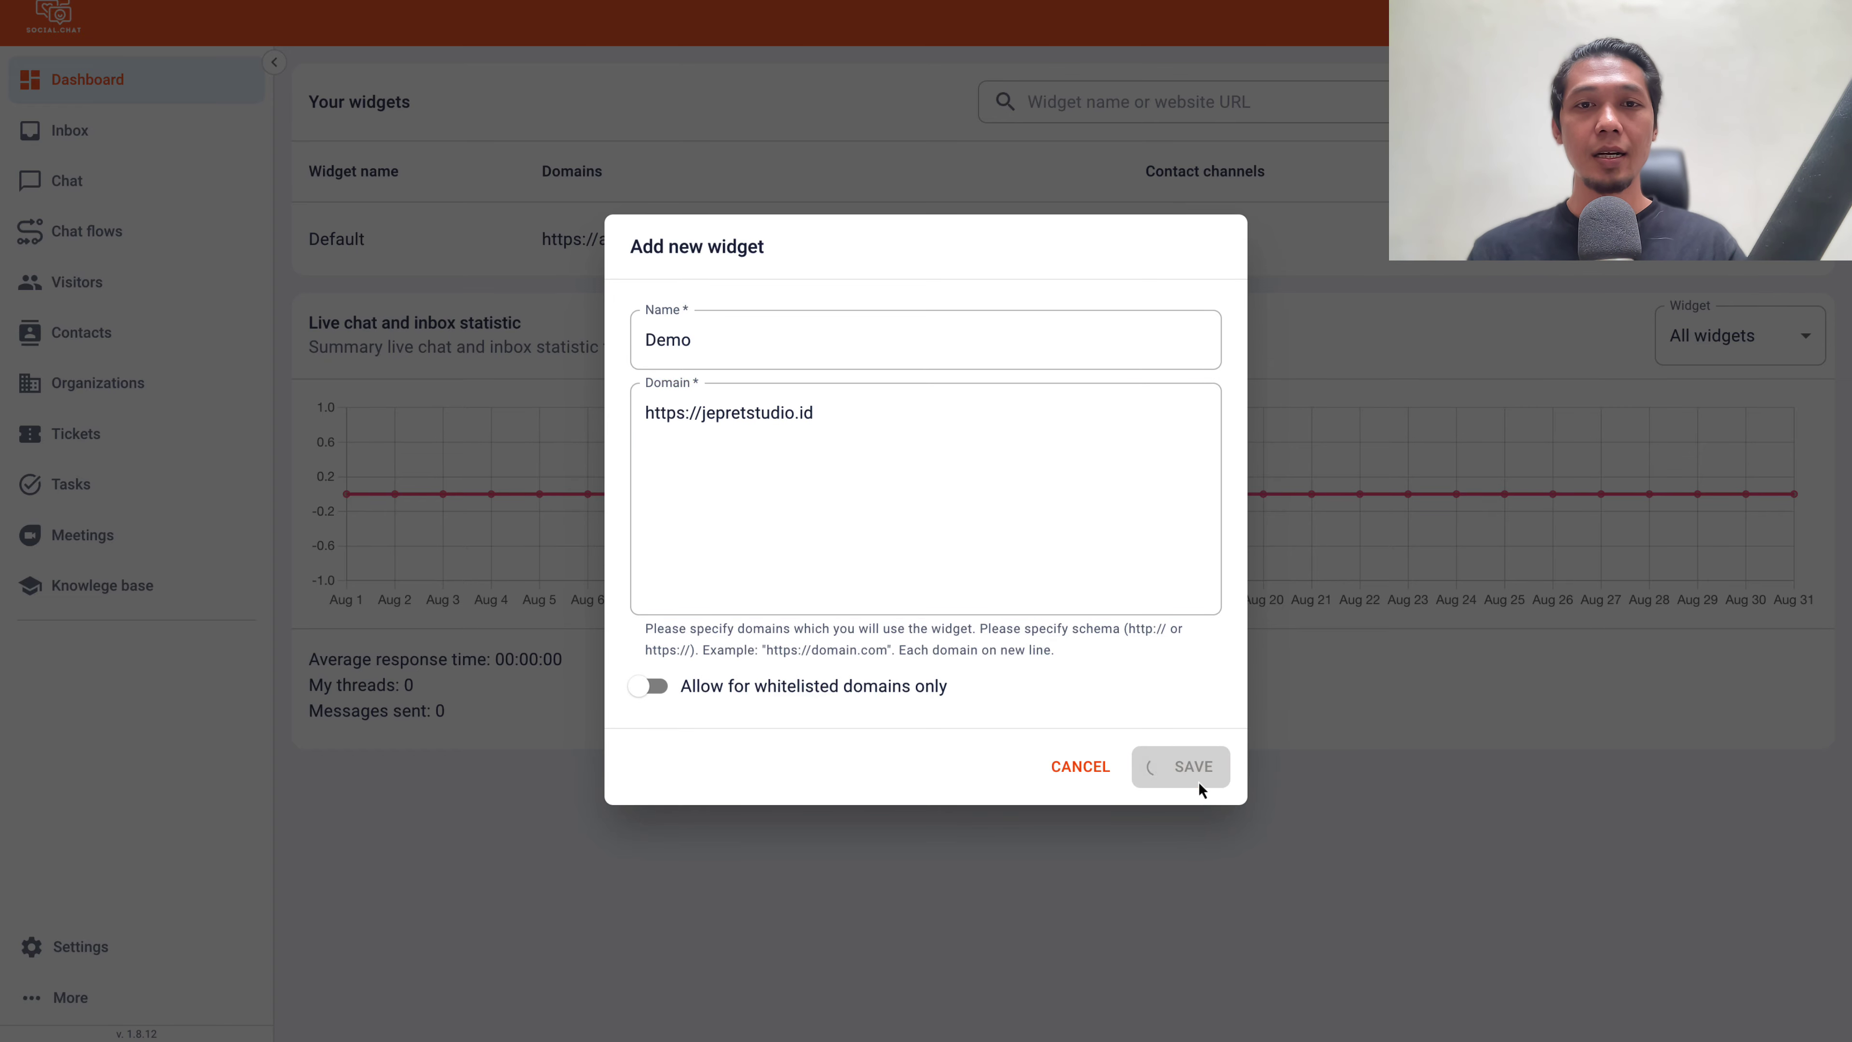
click(1200, 312)
text(Live C)
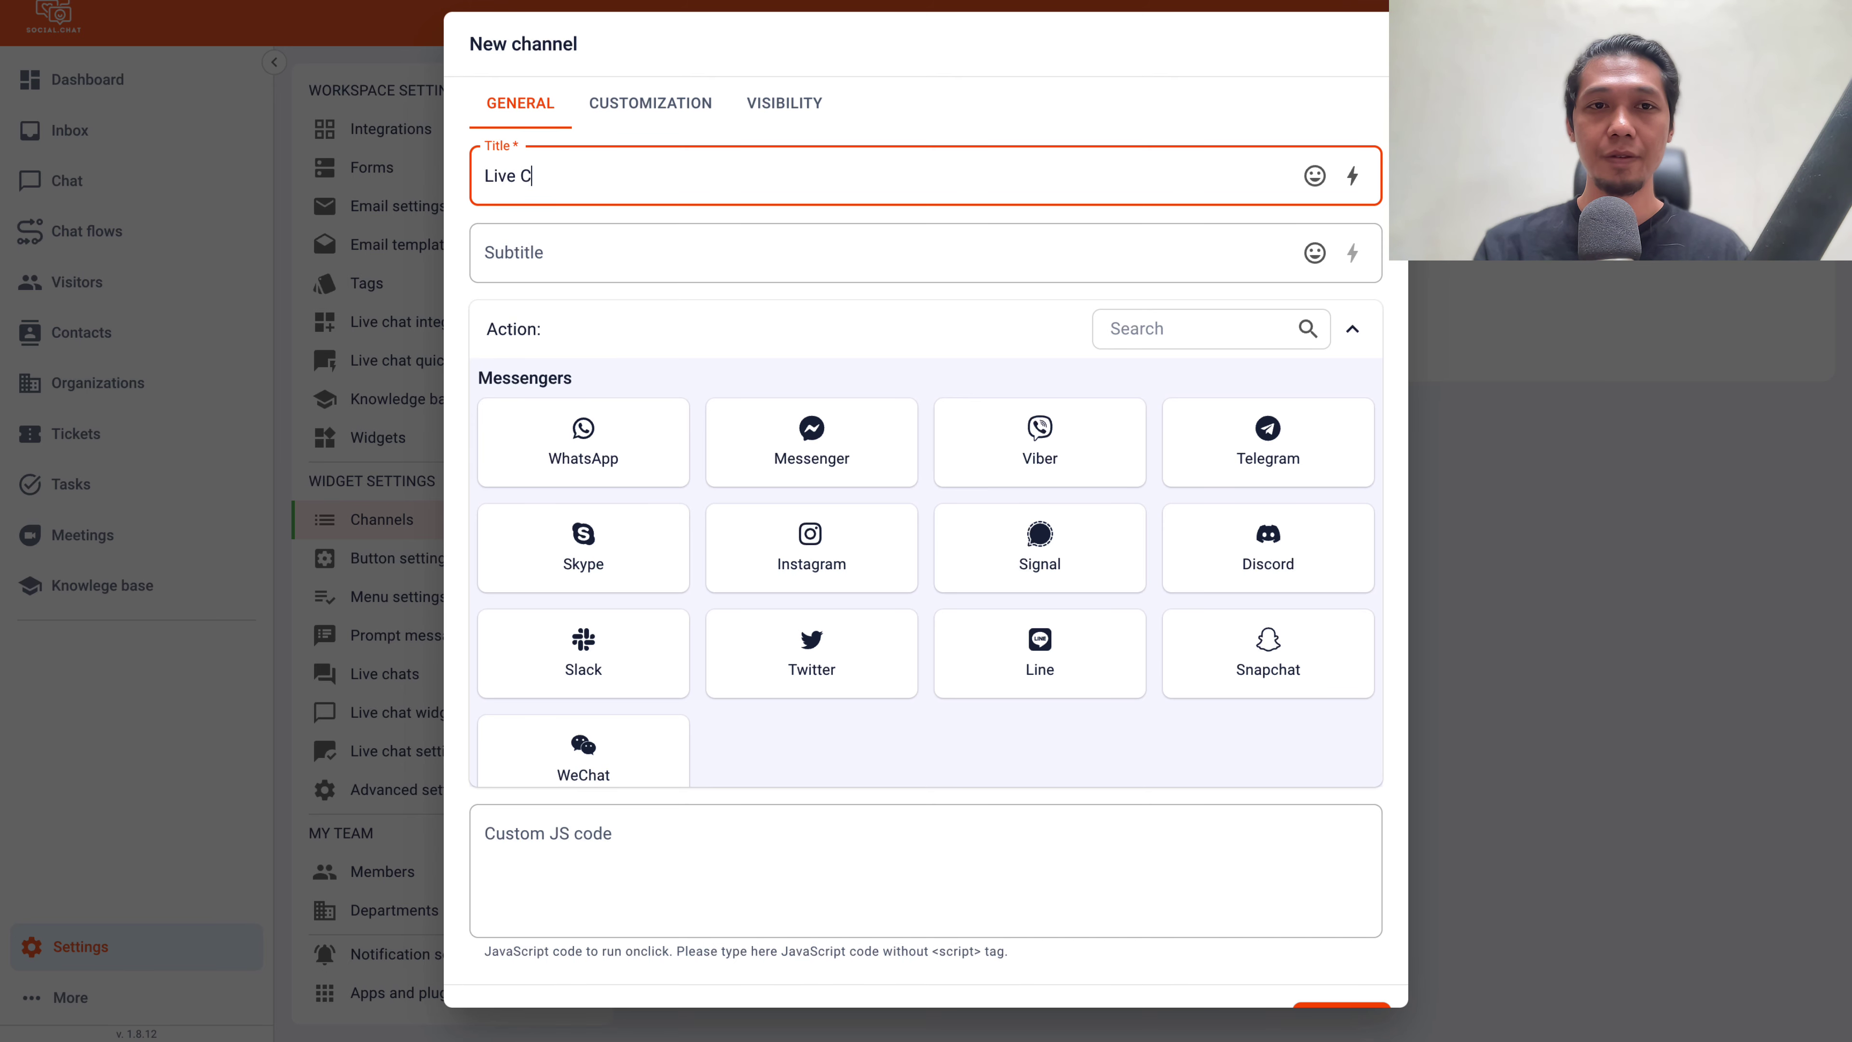
text(hat Support)
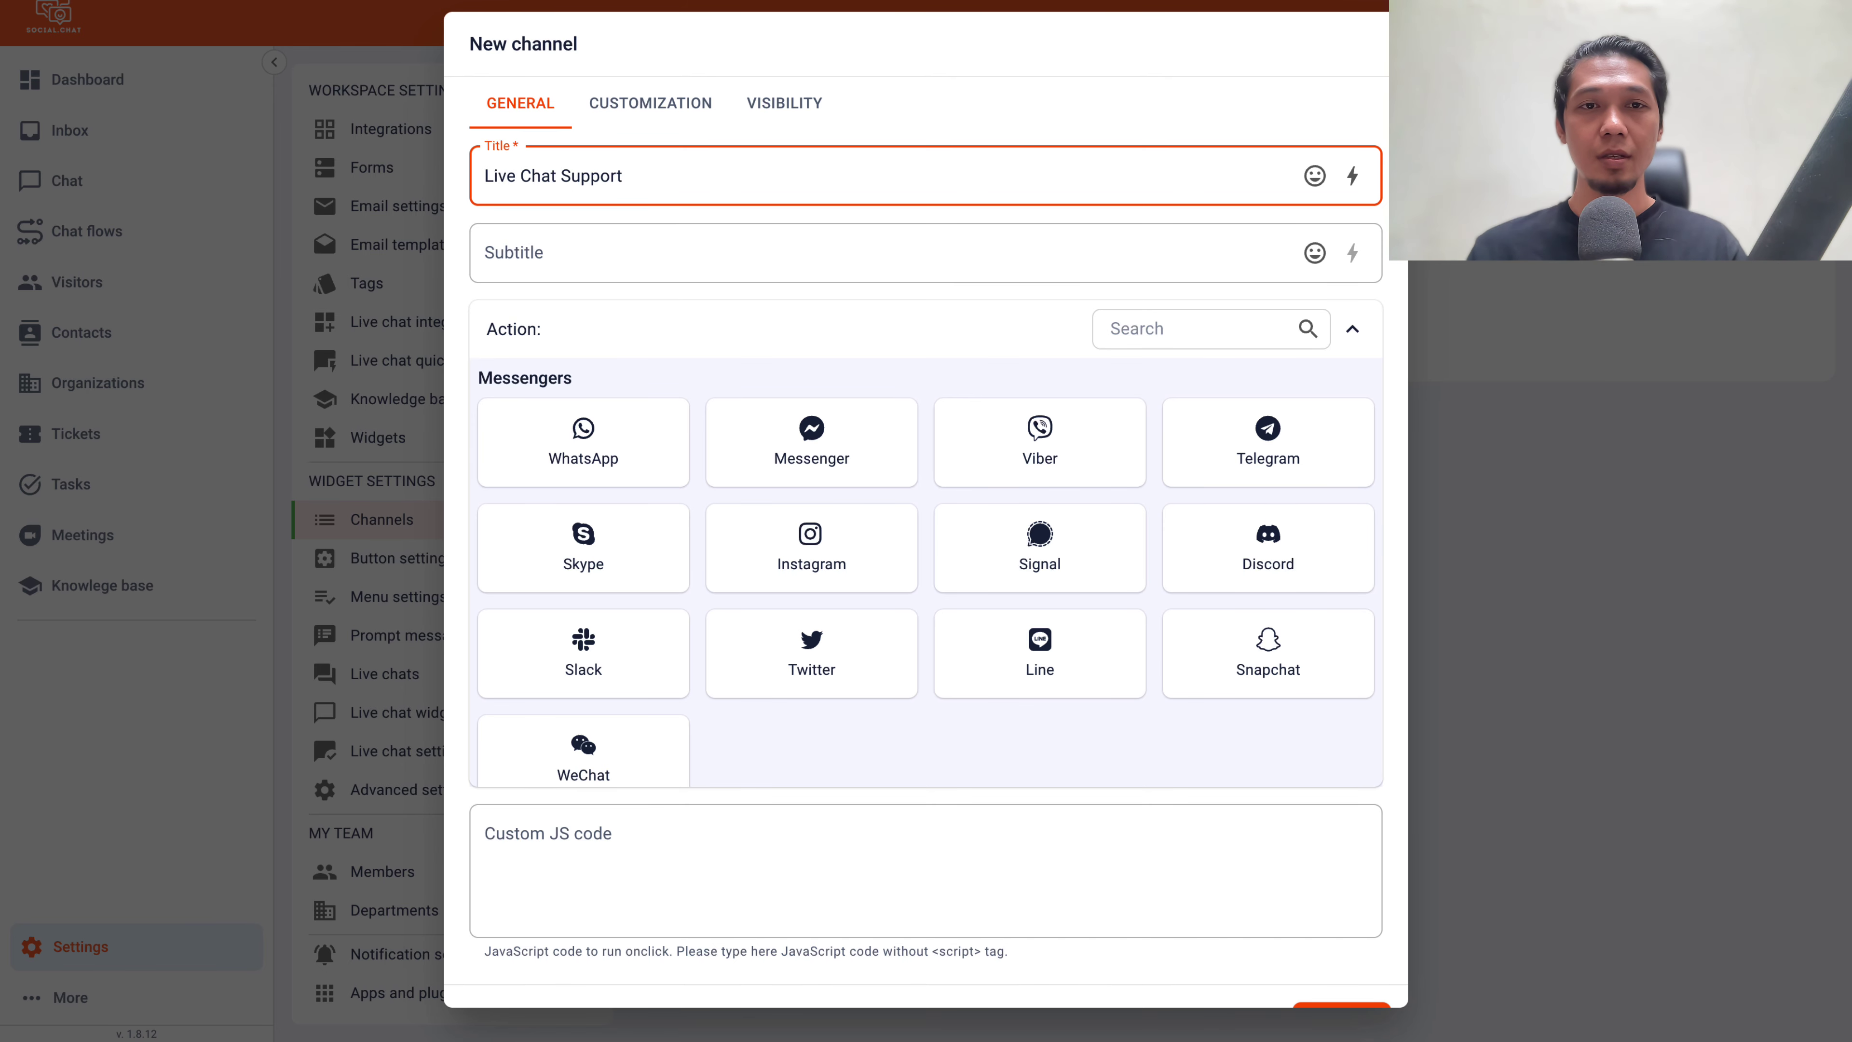
Subtitle the channel 'Contact Us', set a WhatsApp action with the business phone number, and save
click(624, 258)
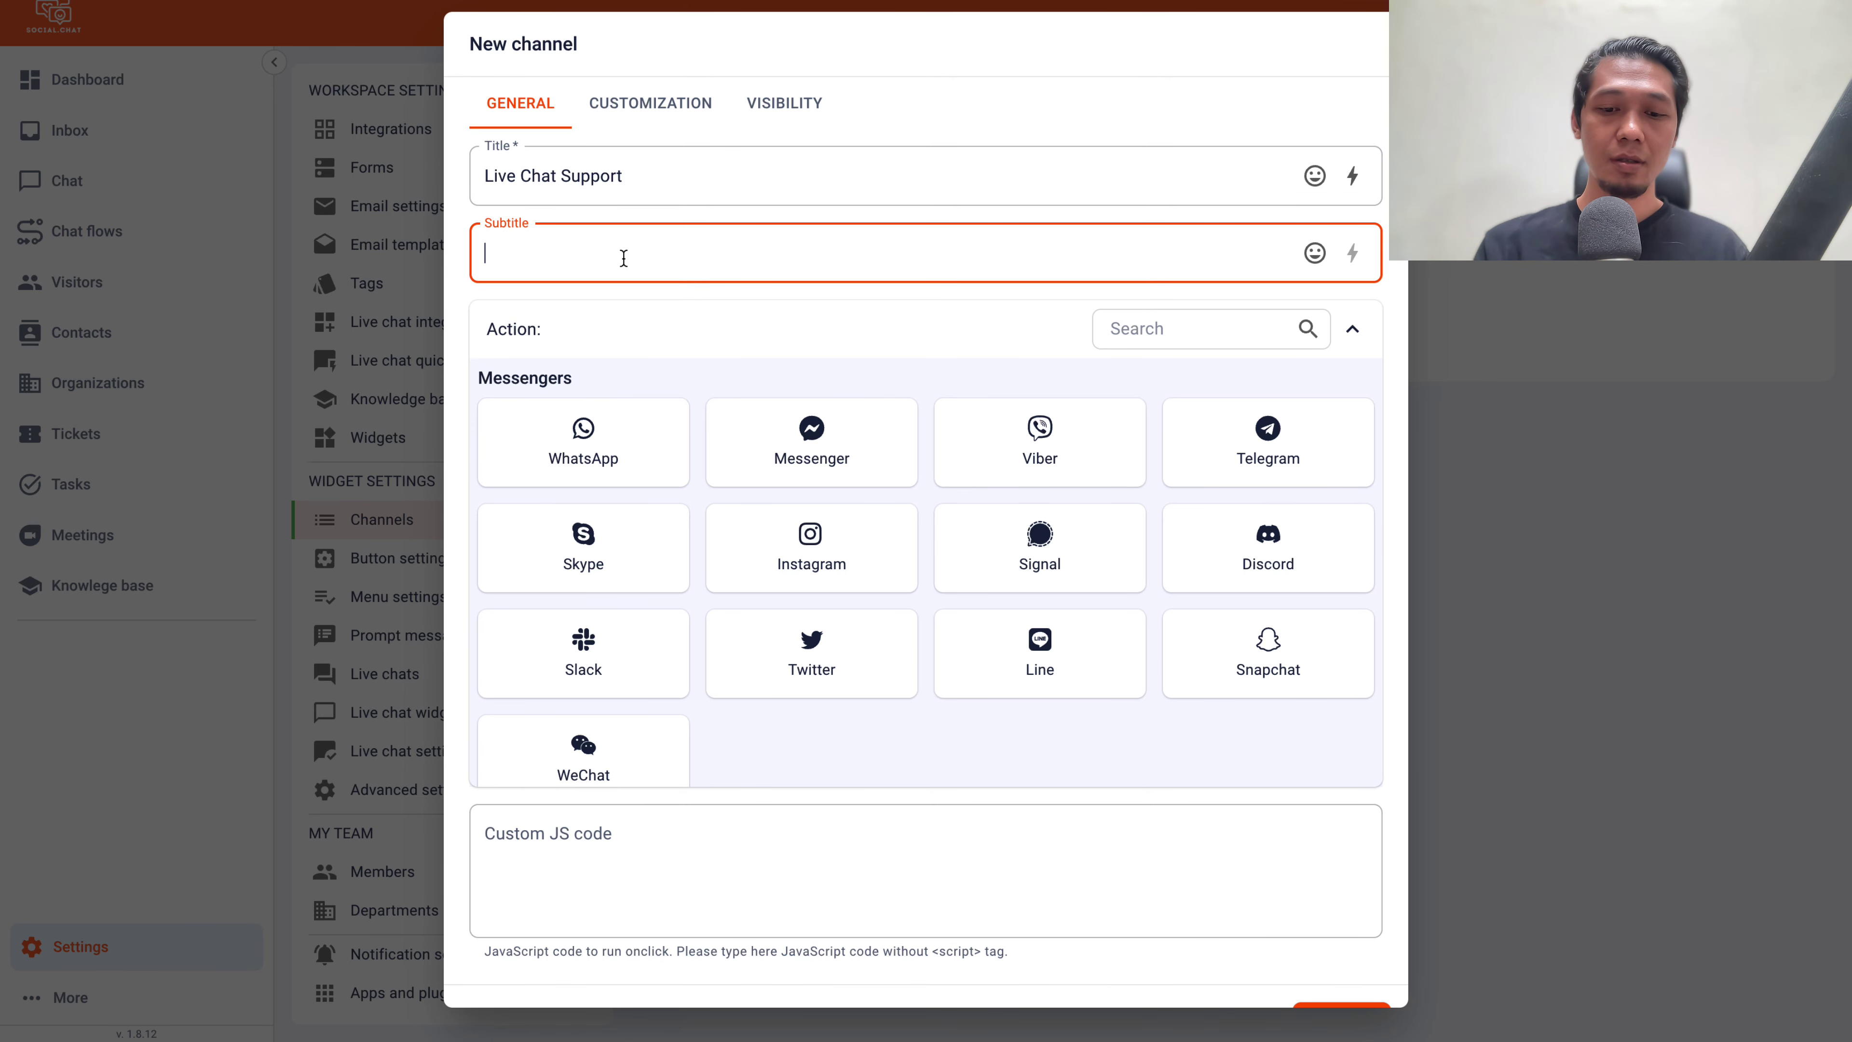
text(Contact Us)
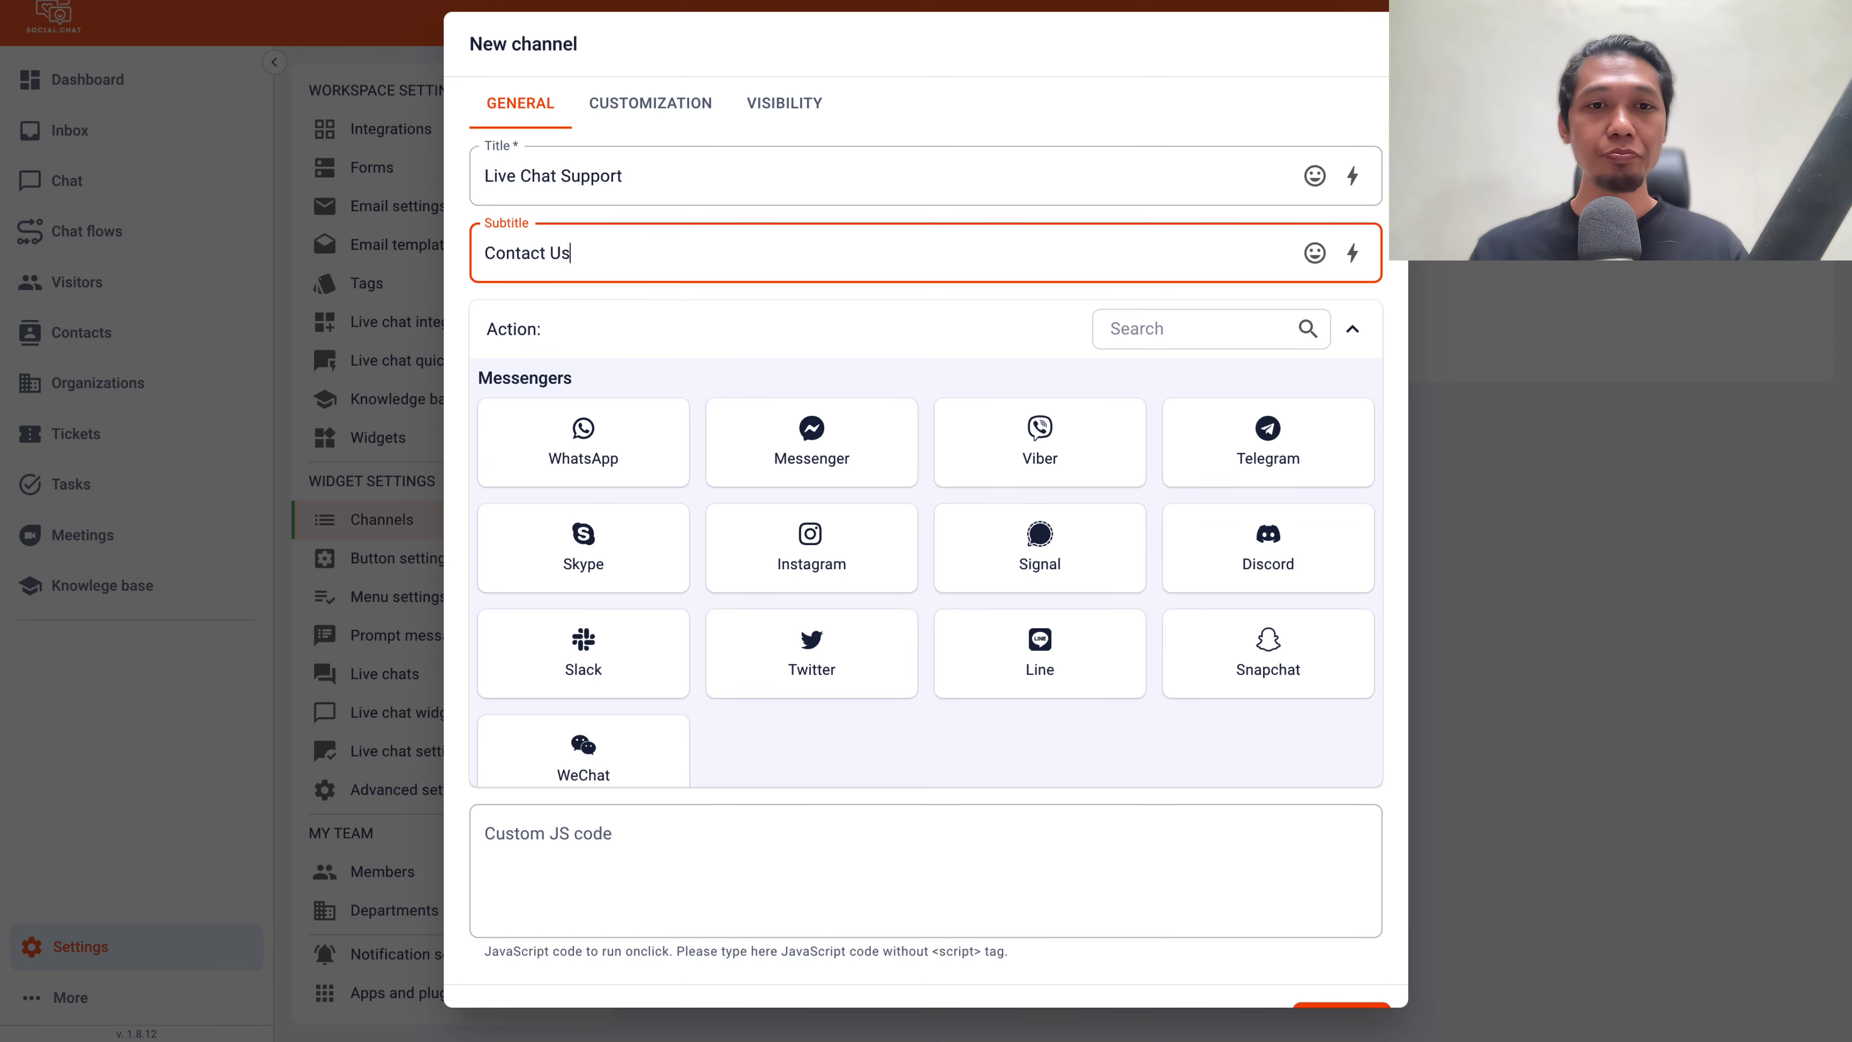
click(609, 430)
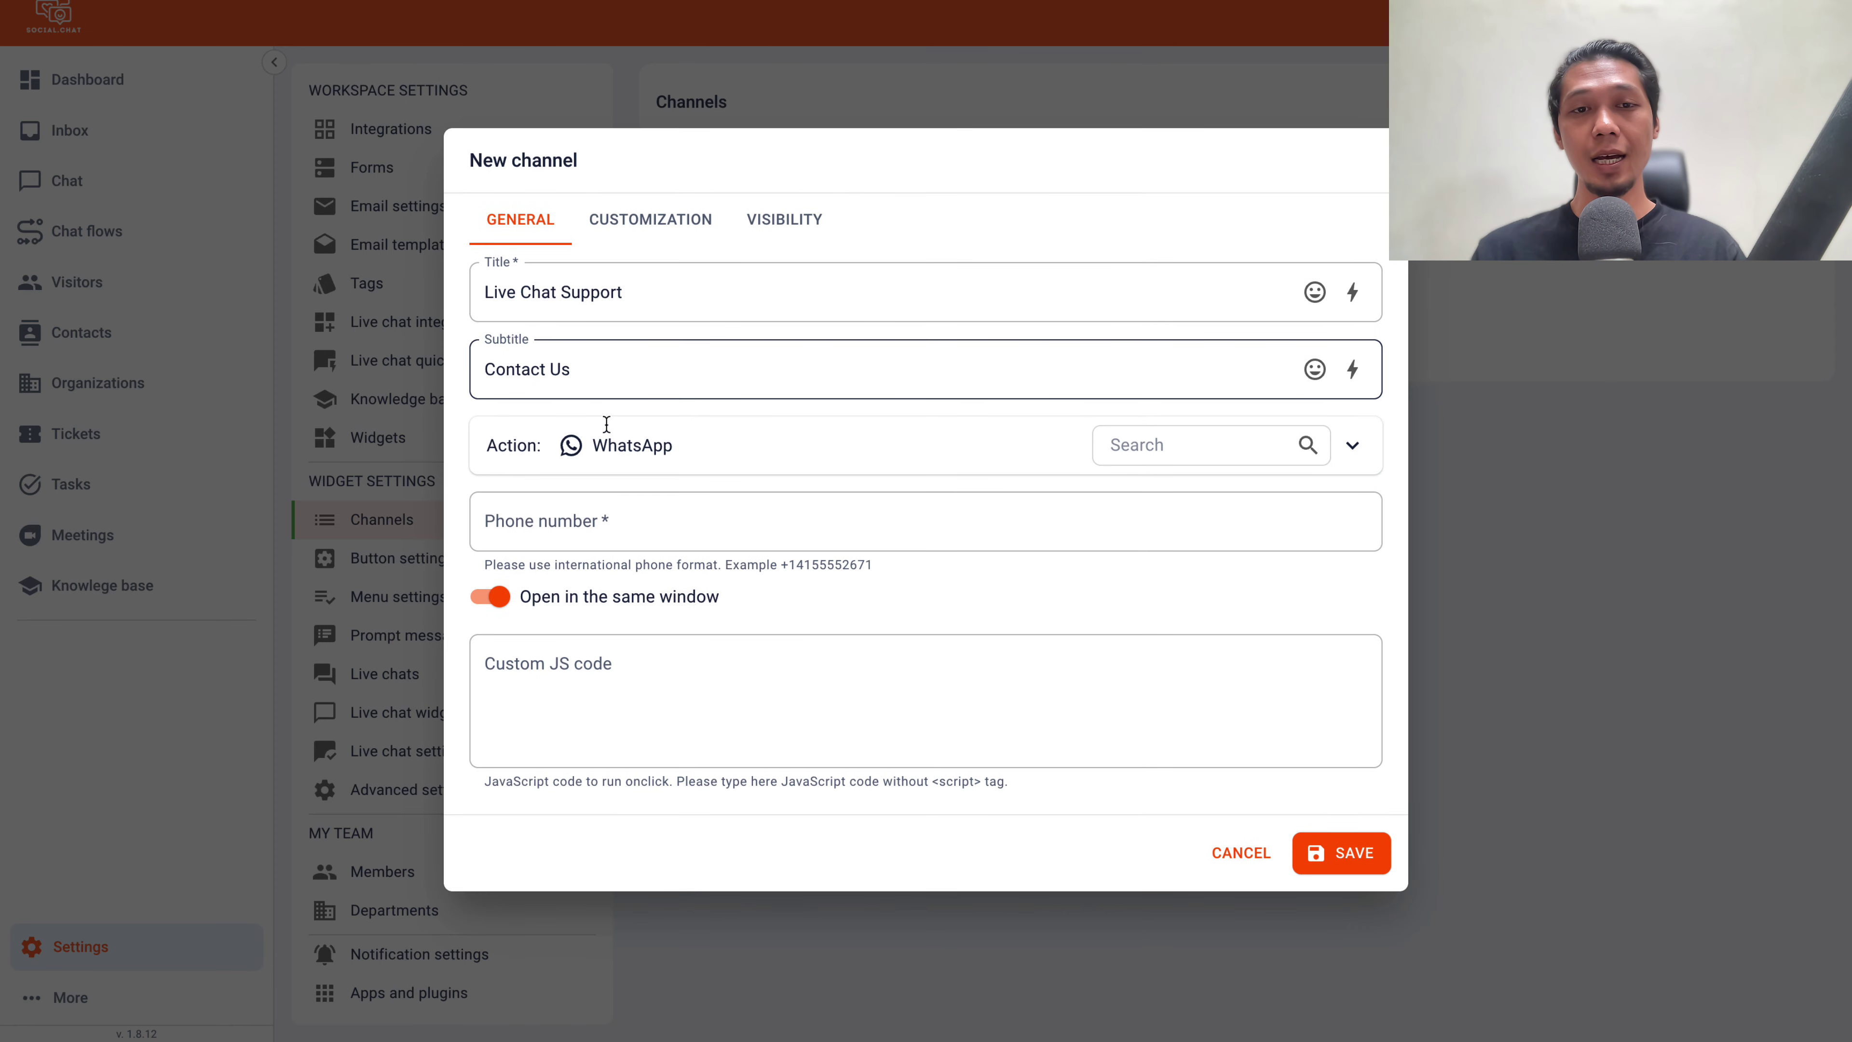
click(660, 456)
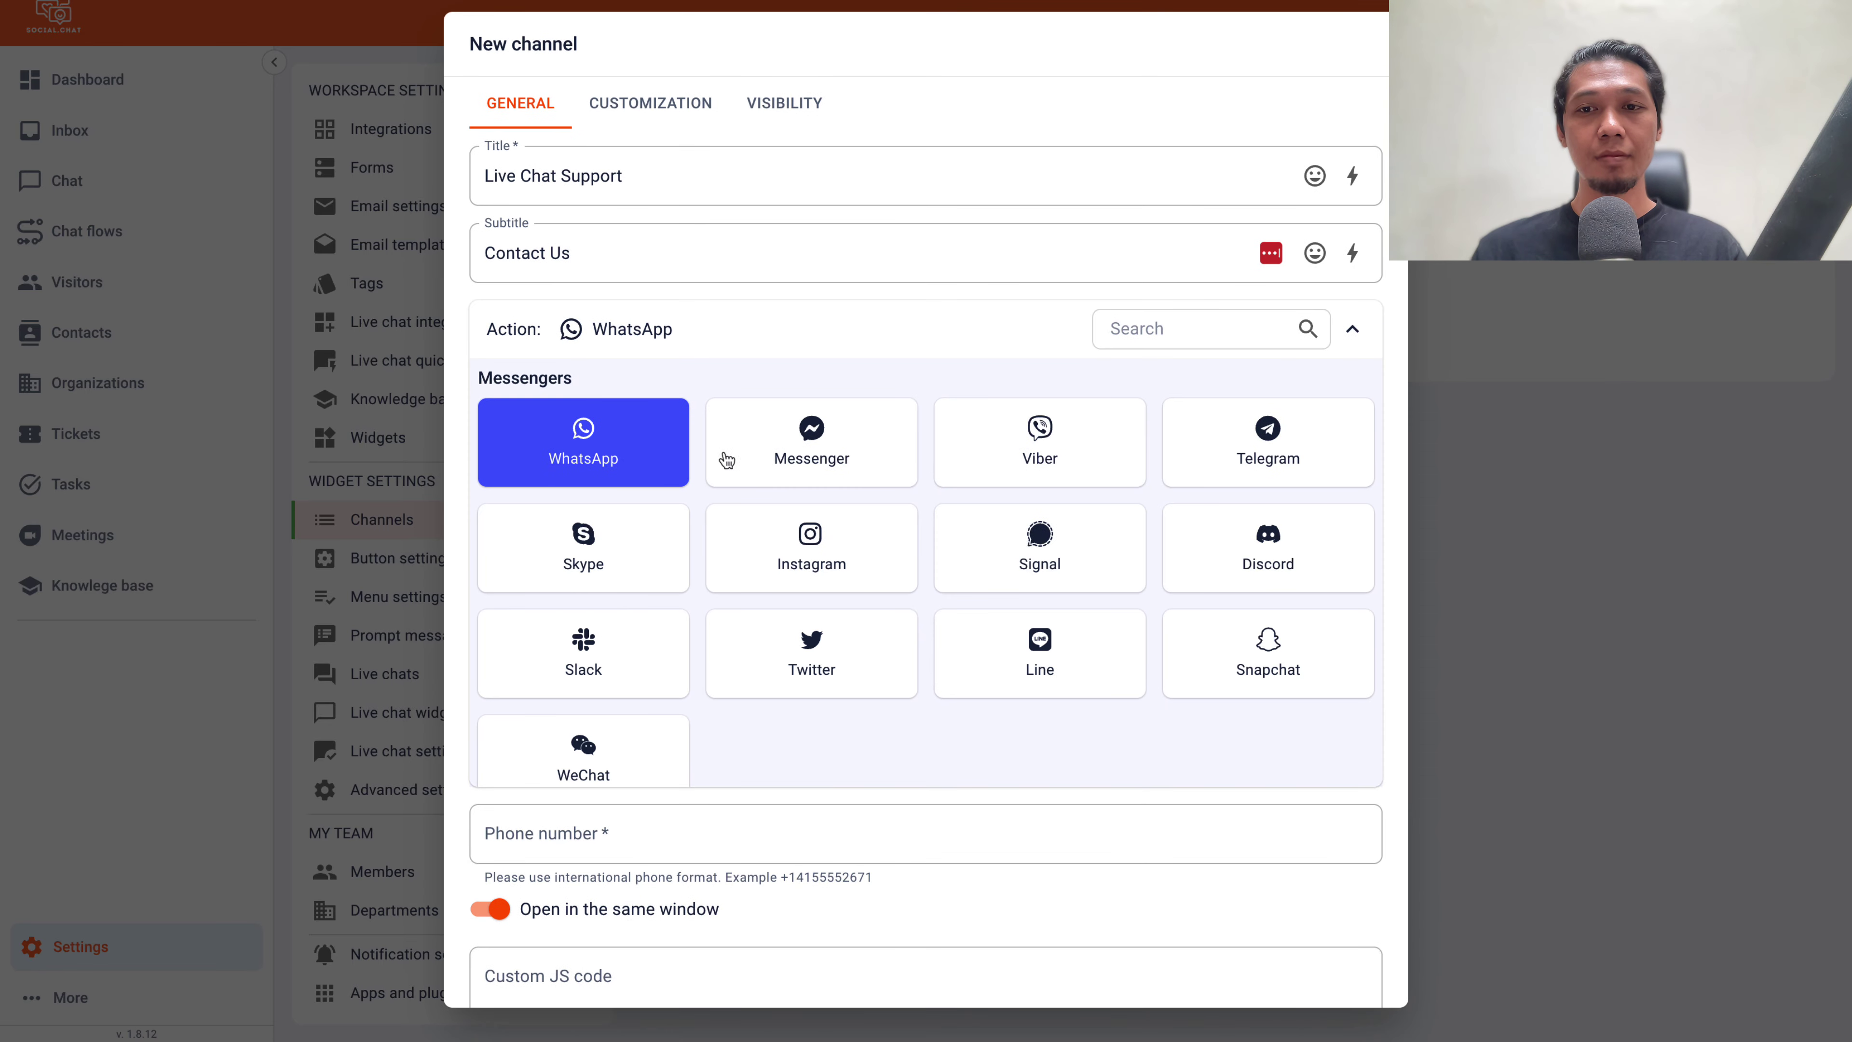
click(733, 453)
click(700, 445)
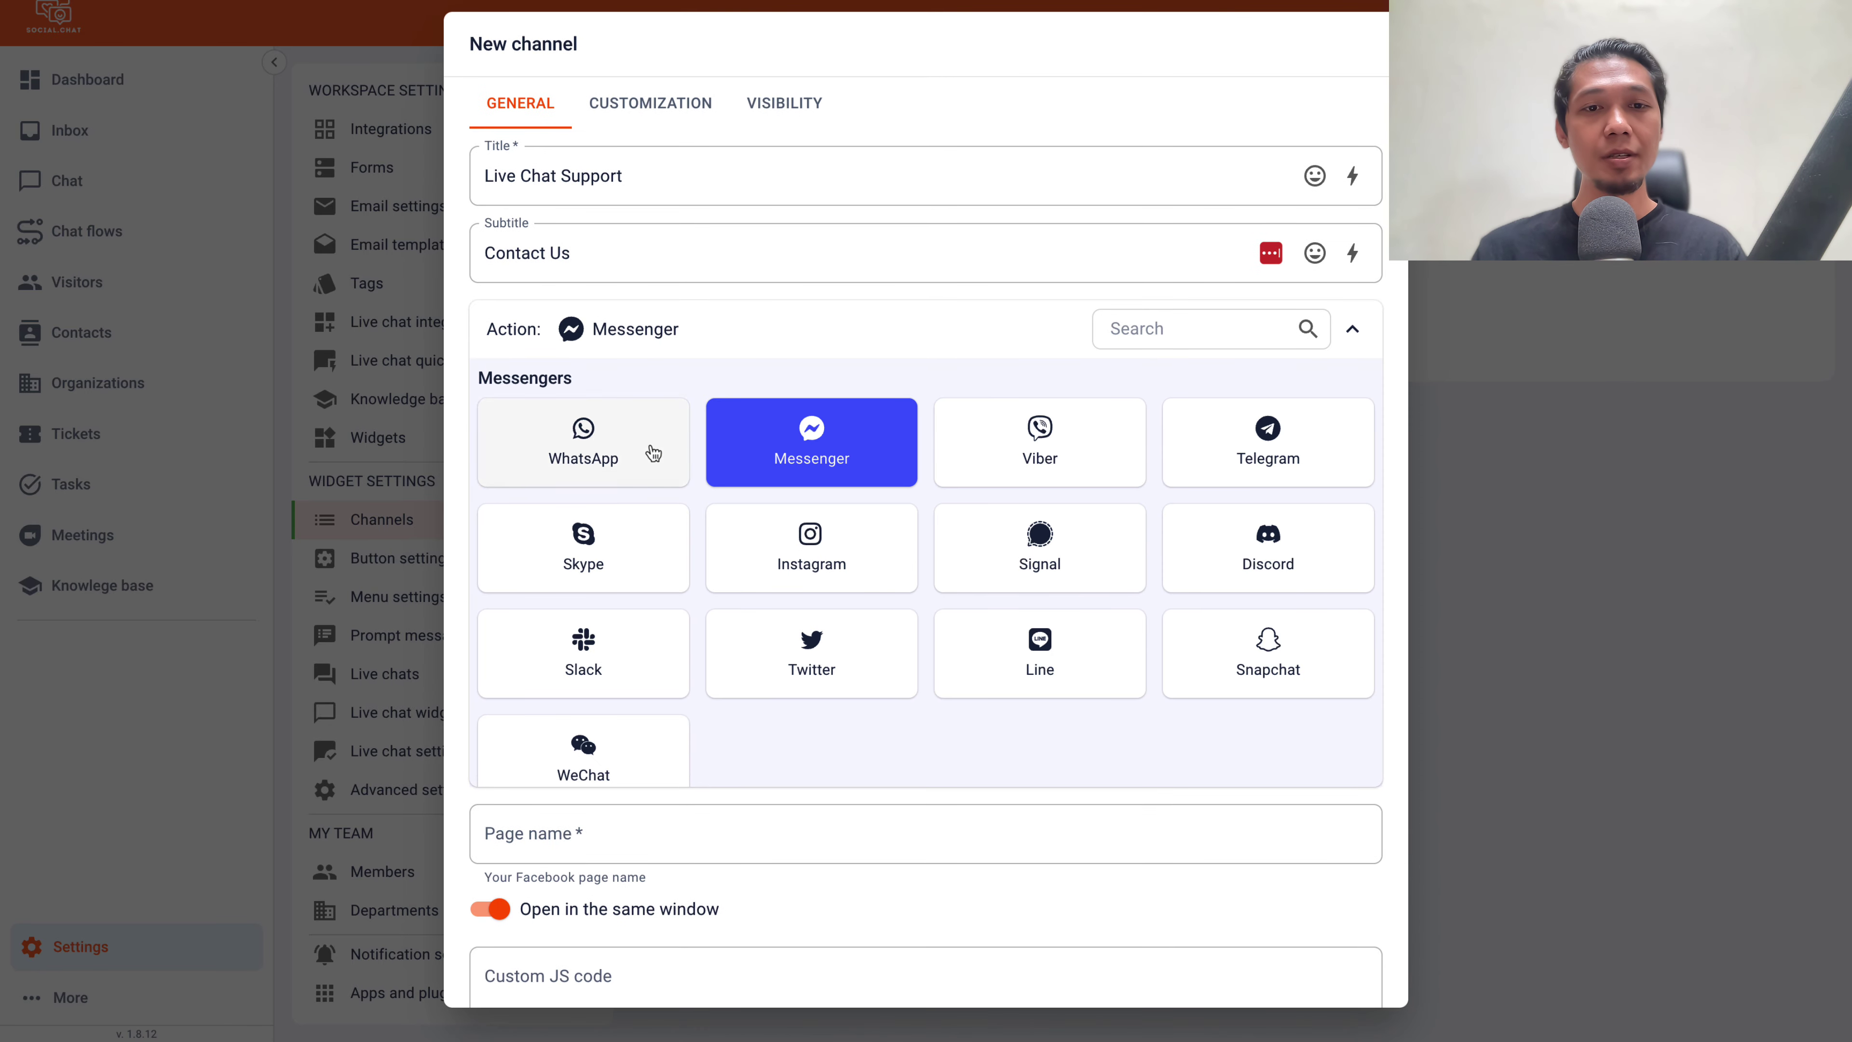
click(548, 464)
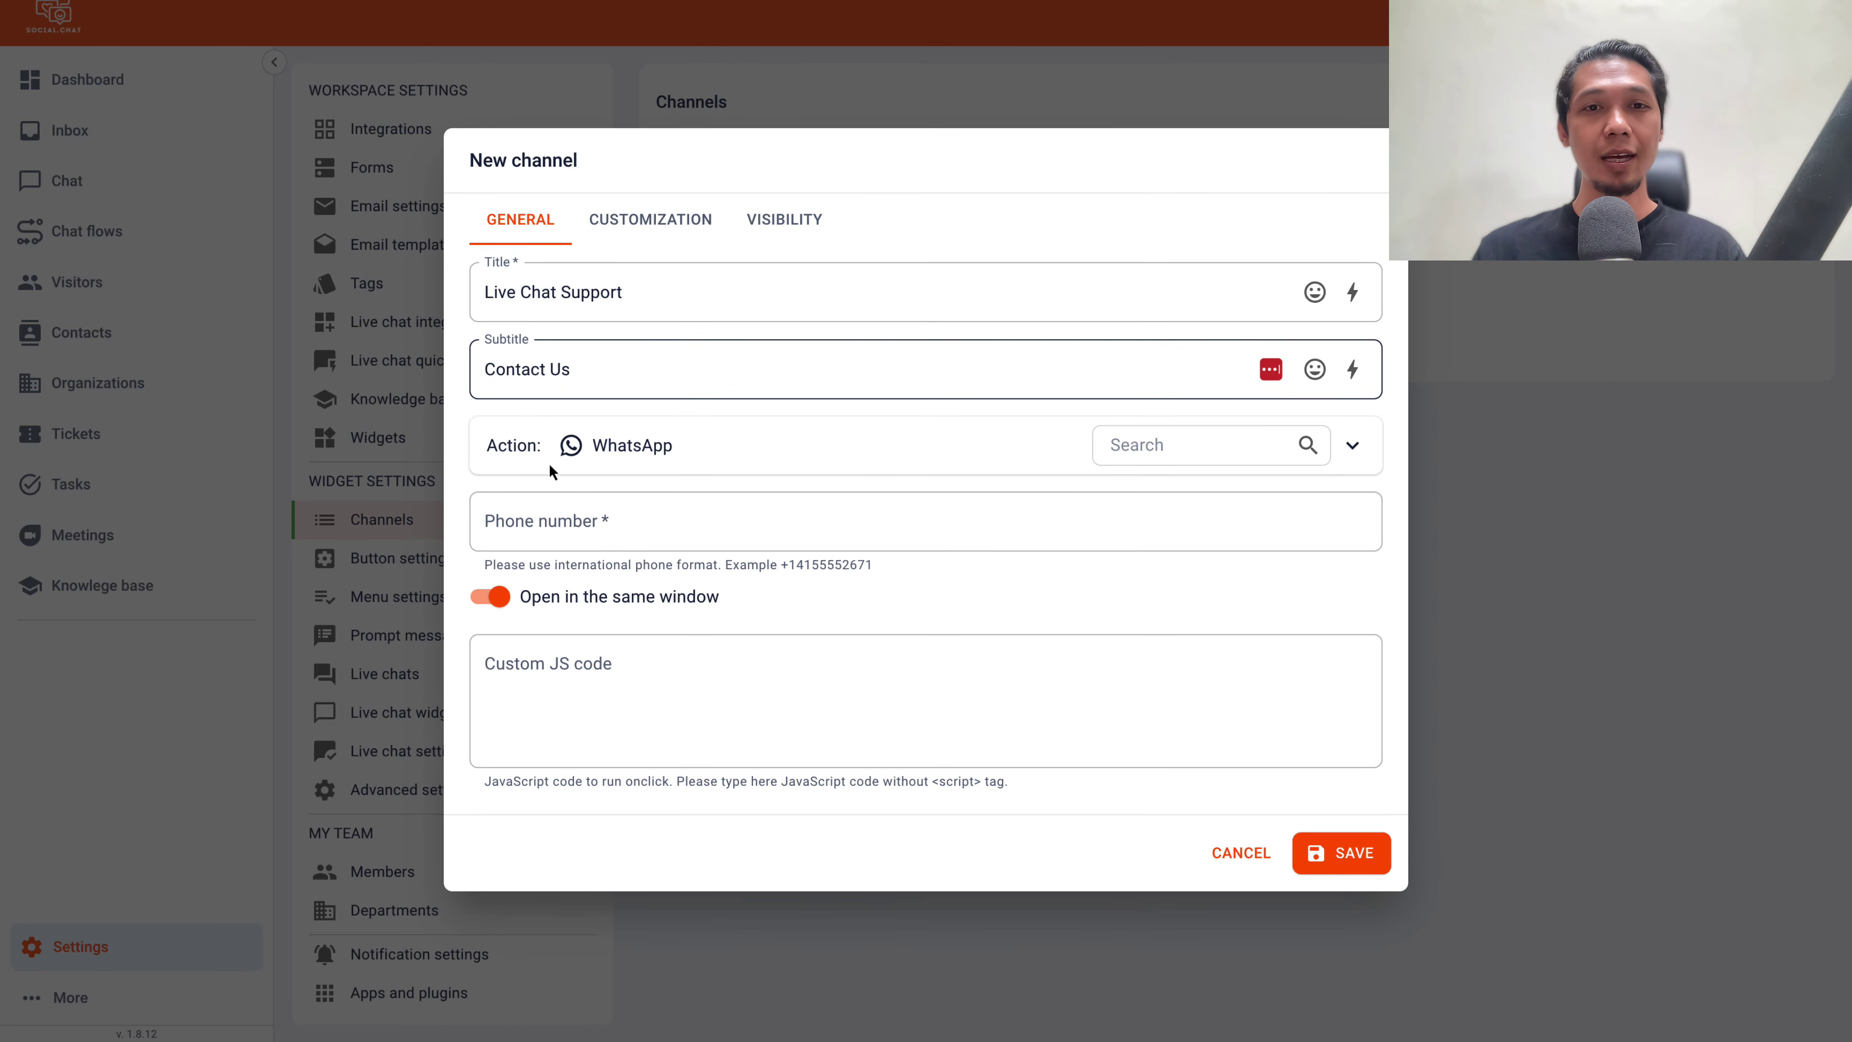
click(591, 523)
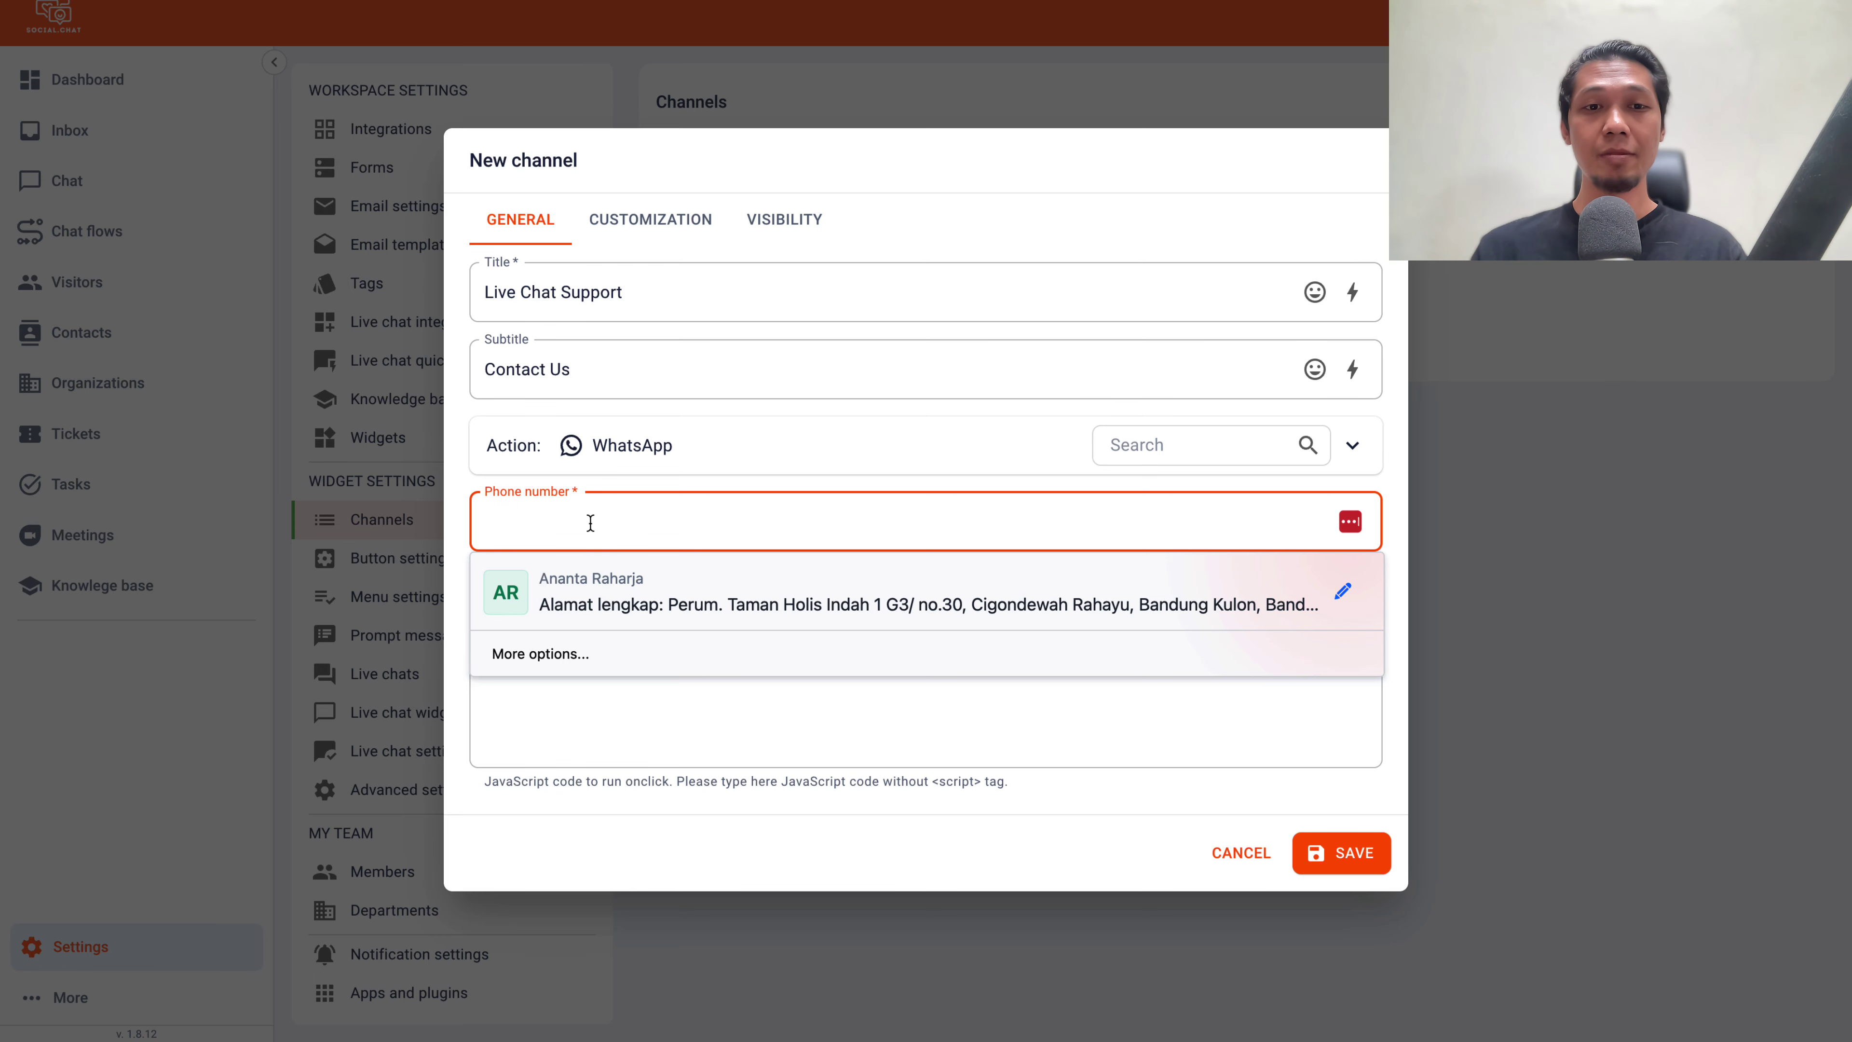
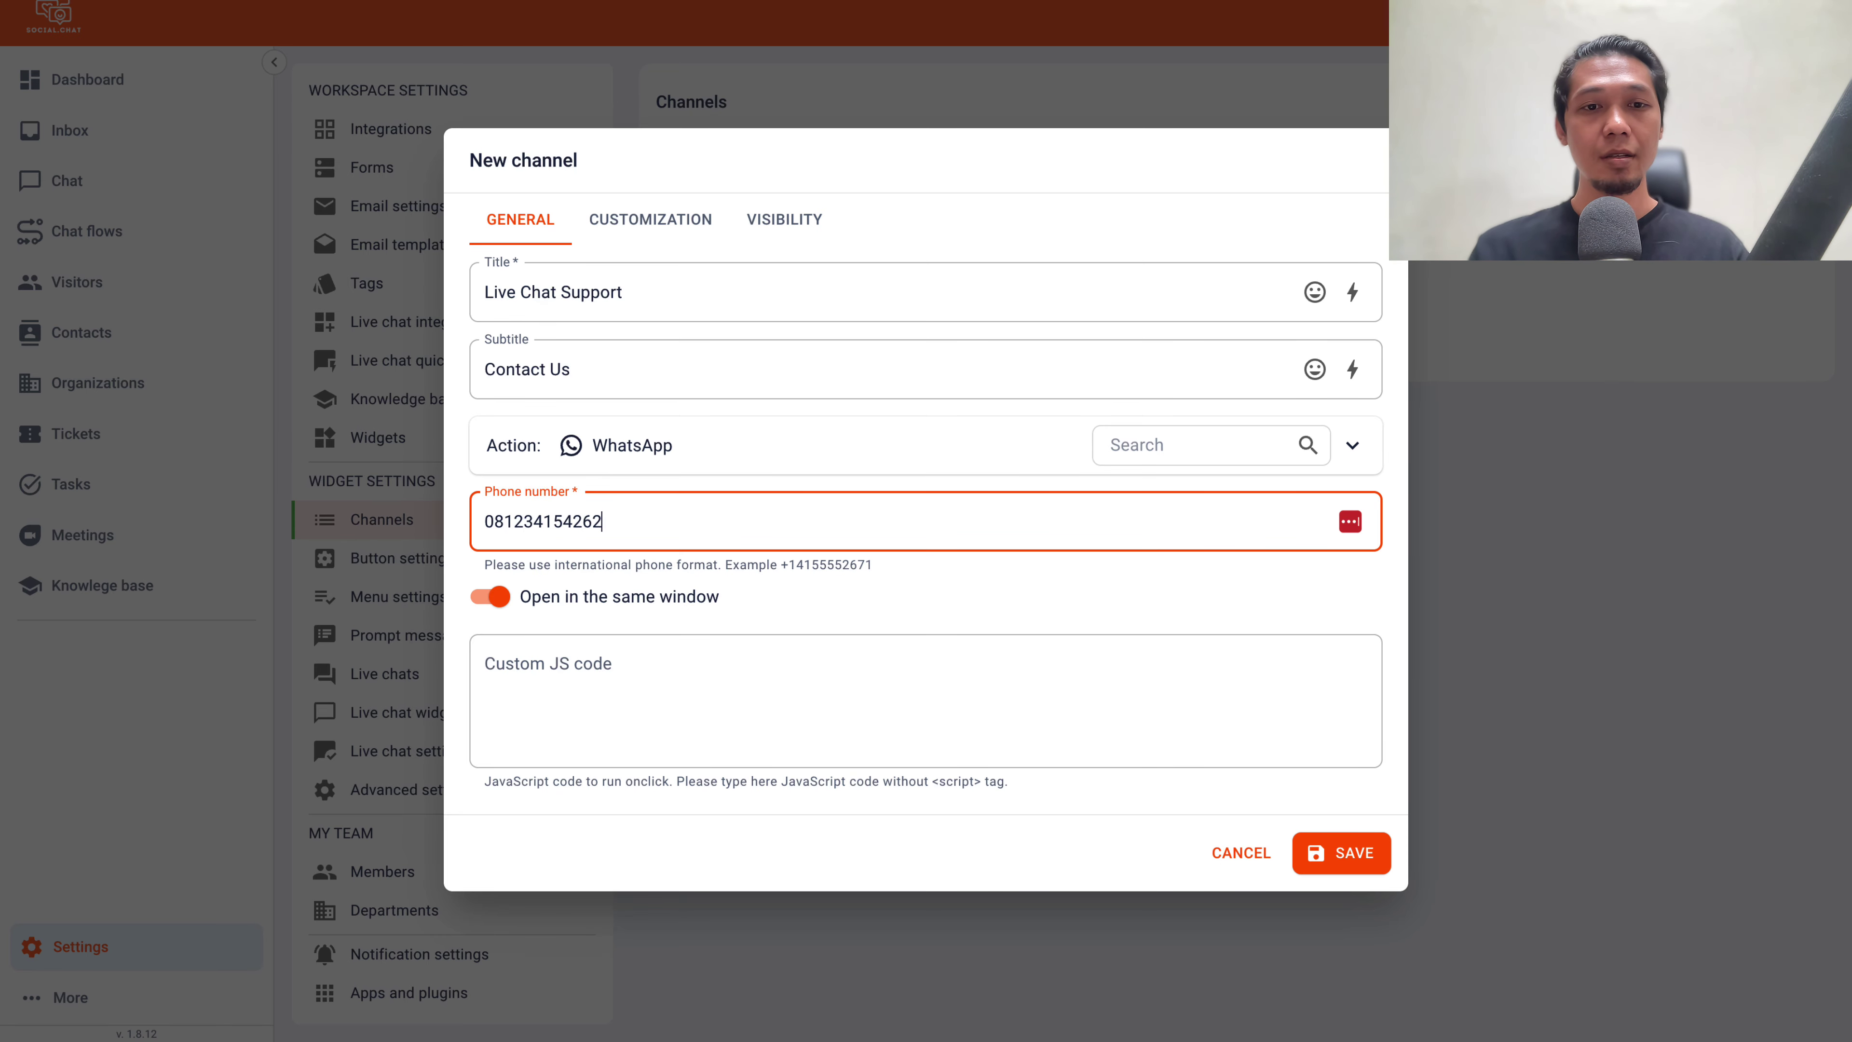
click(1346, 857)
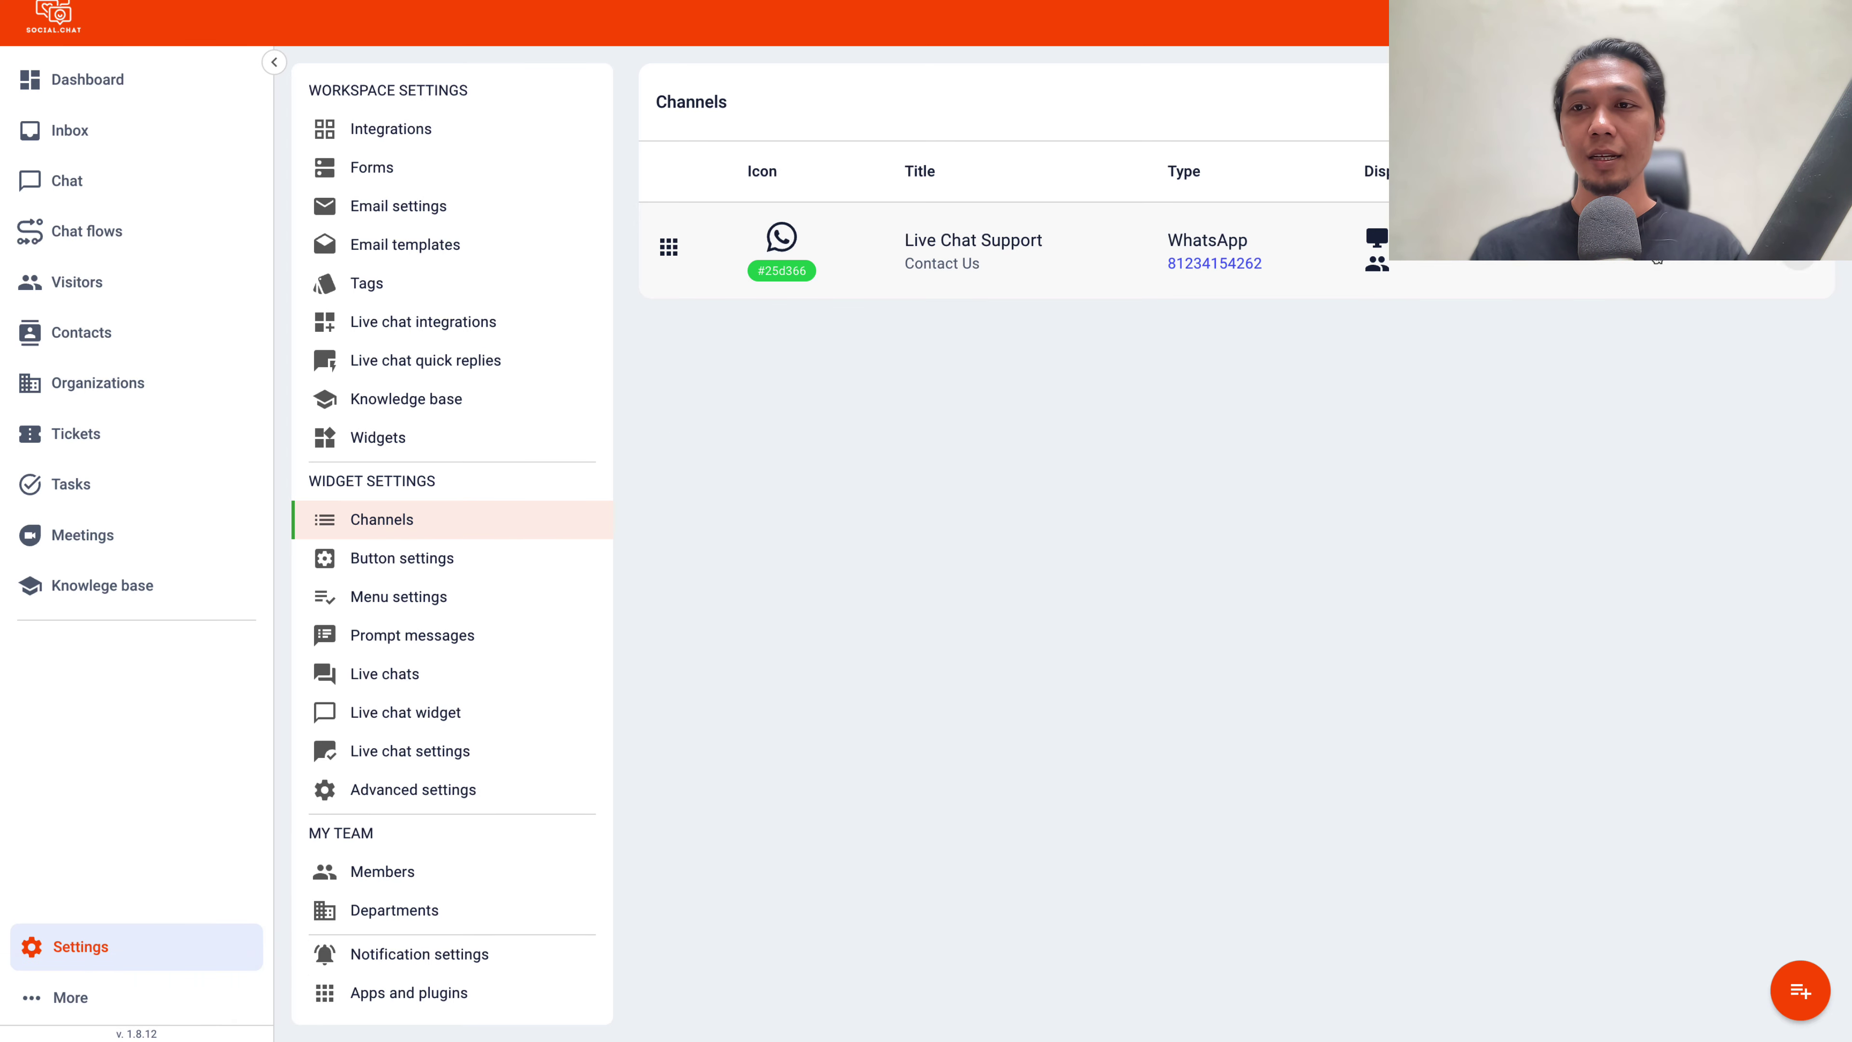
Change the Live Chat Support channel icon colour to purple #AA07D3
click(1374, 213)
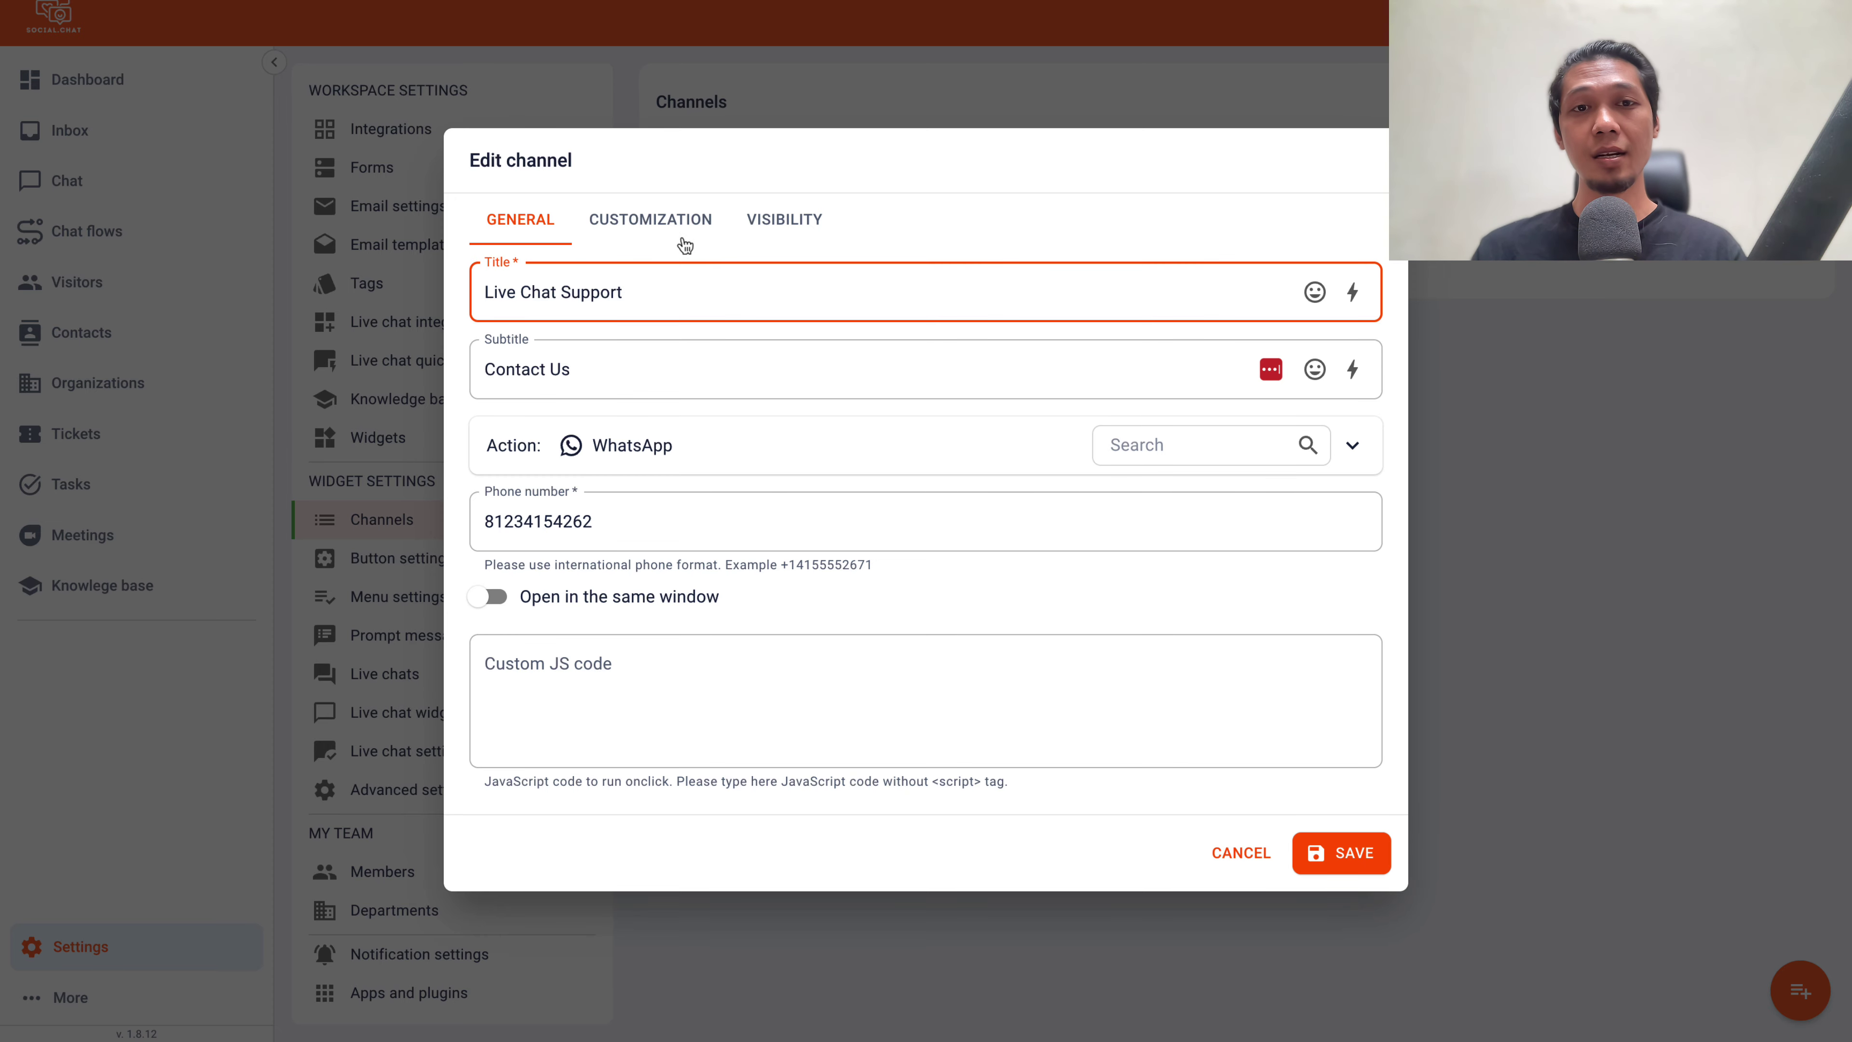
click(657, 228)
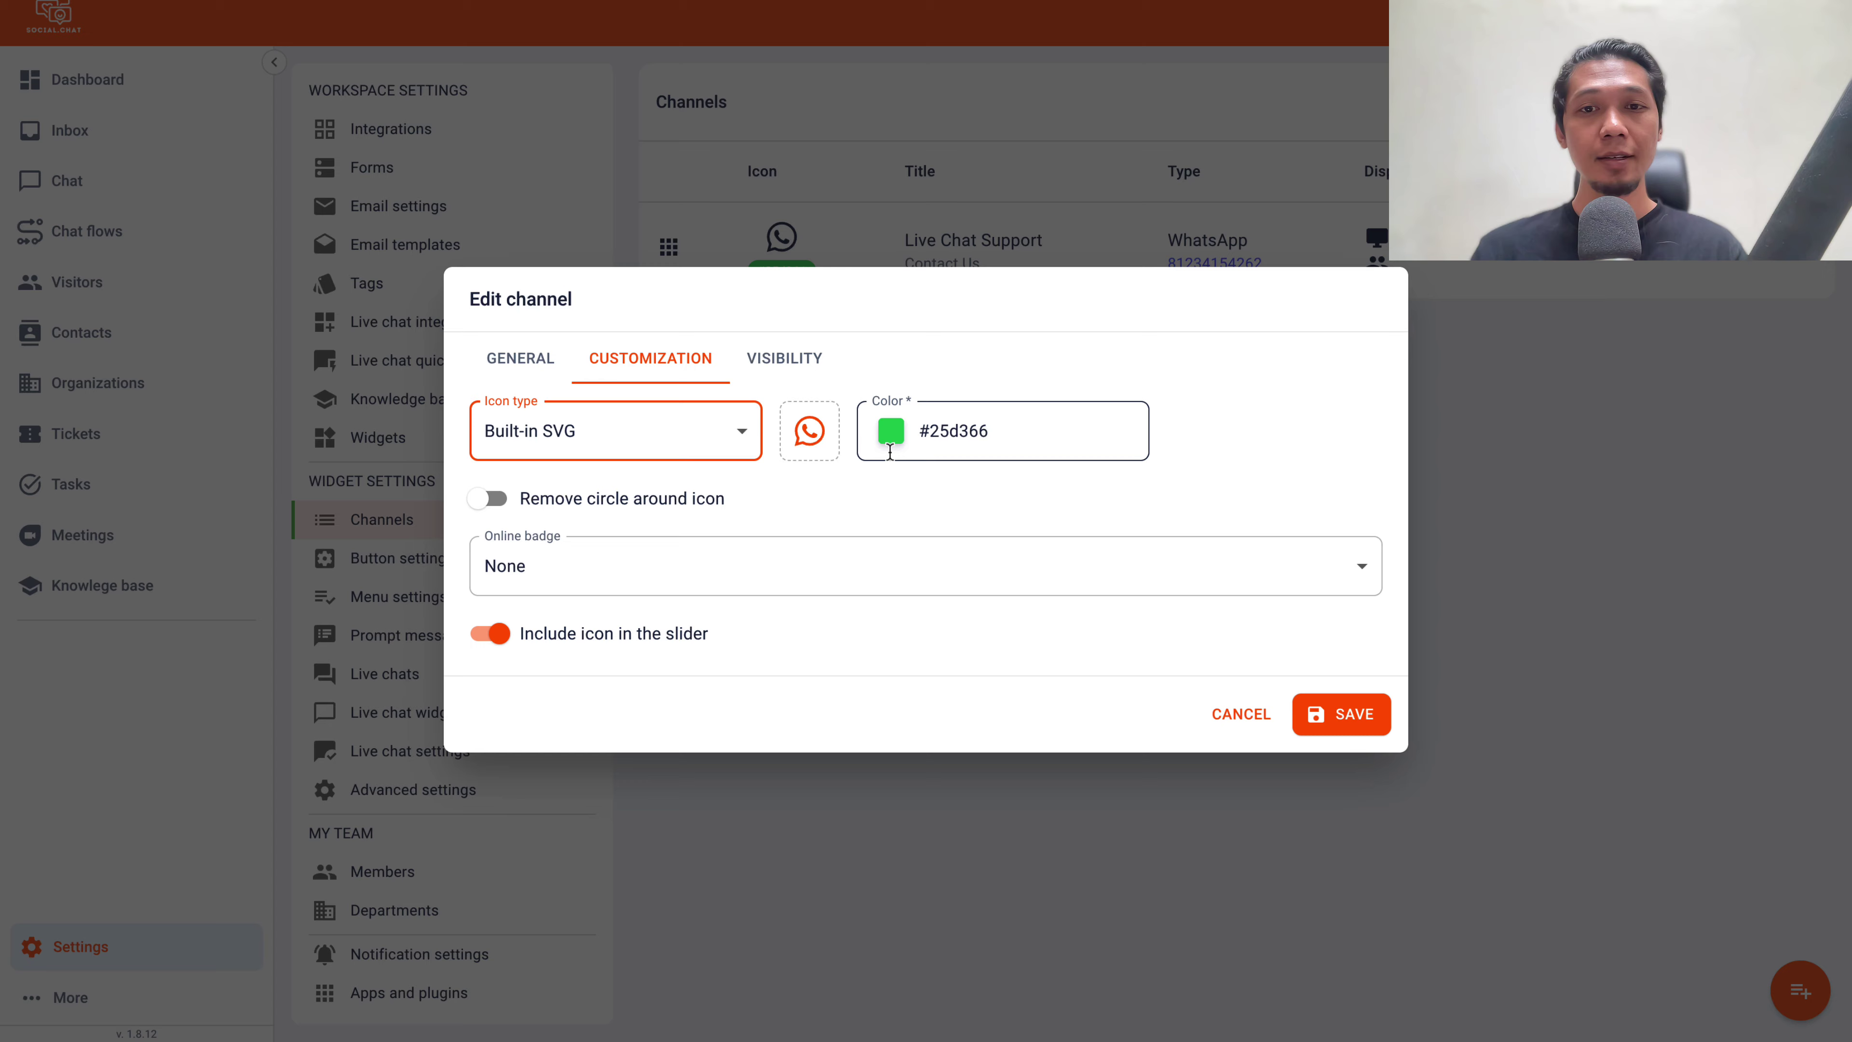
click(891, 430)
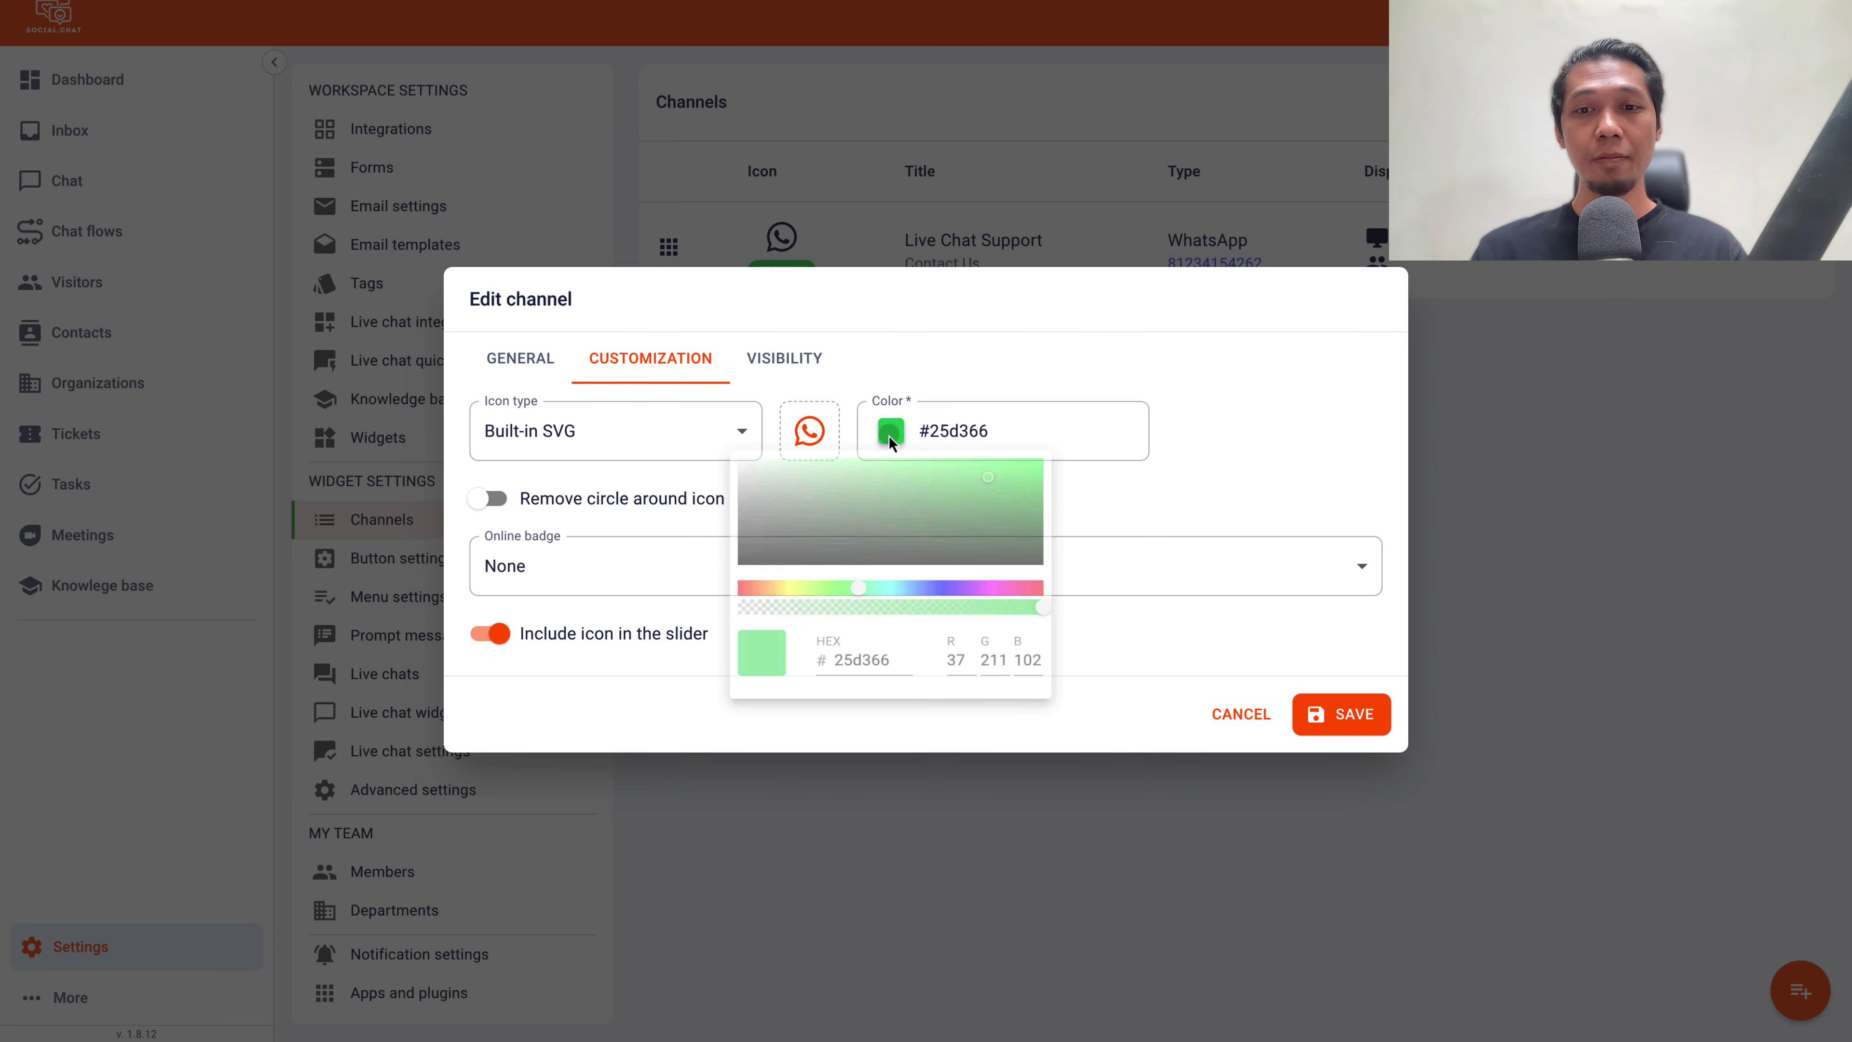
drag(799, 608, 714, 611)
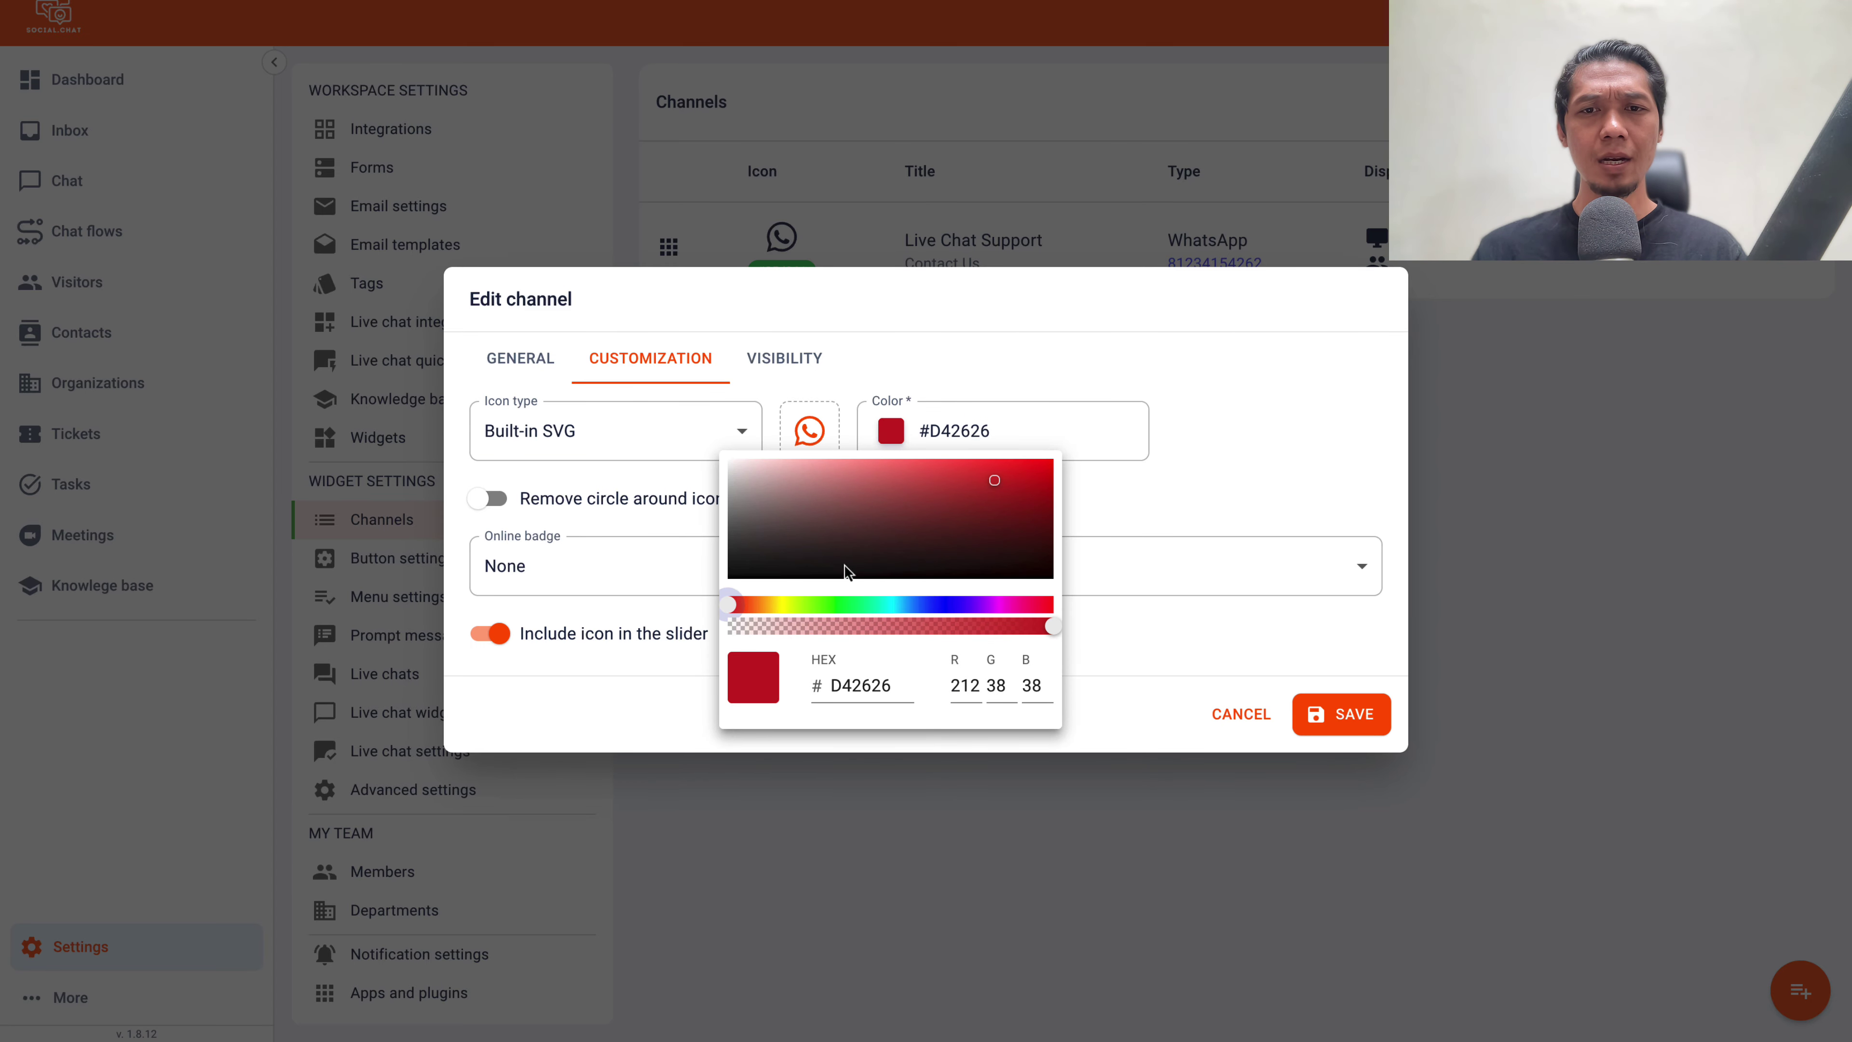
click(1030, 508)
click(989, 604)
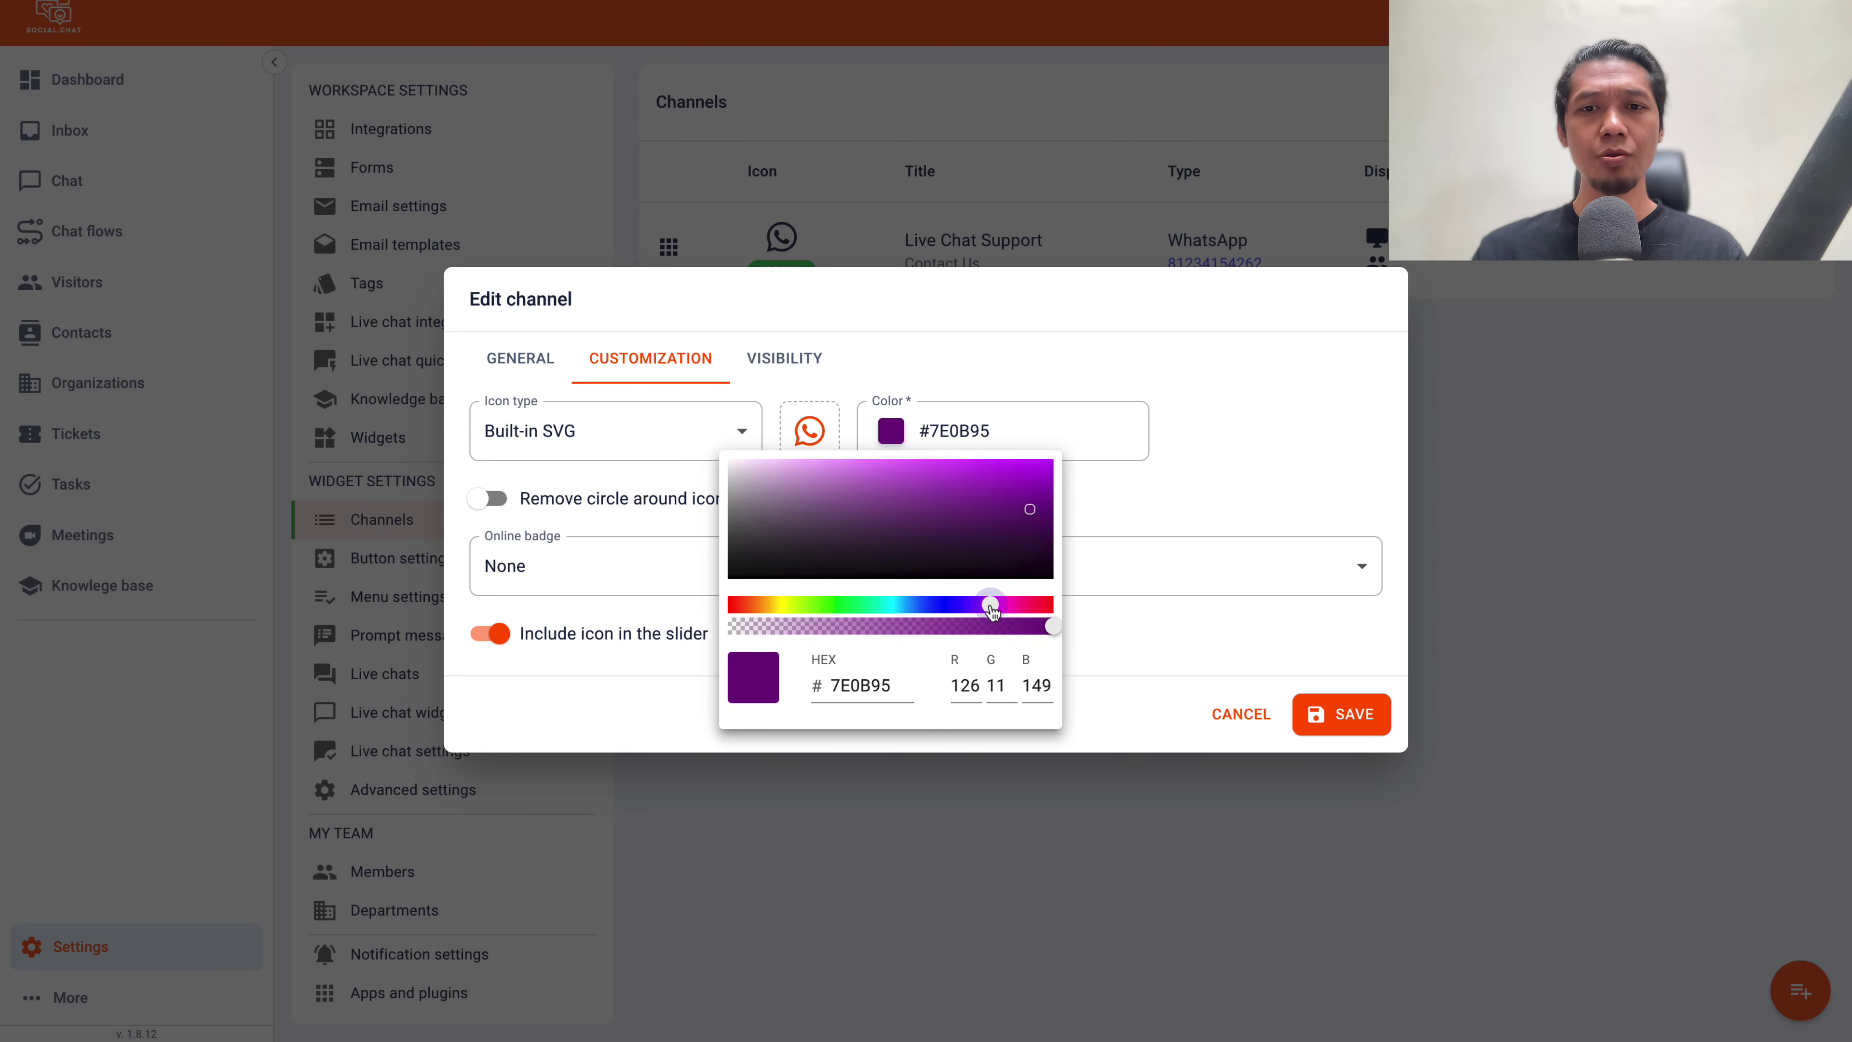
mouse_move(1030, 508)
mouse_down()
mouse_move(1061, 462)
mouse_move(1043, 479)
mouse_up()
click(1227, 465)
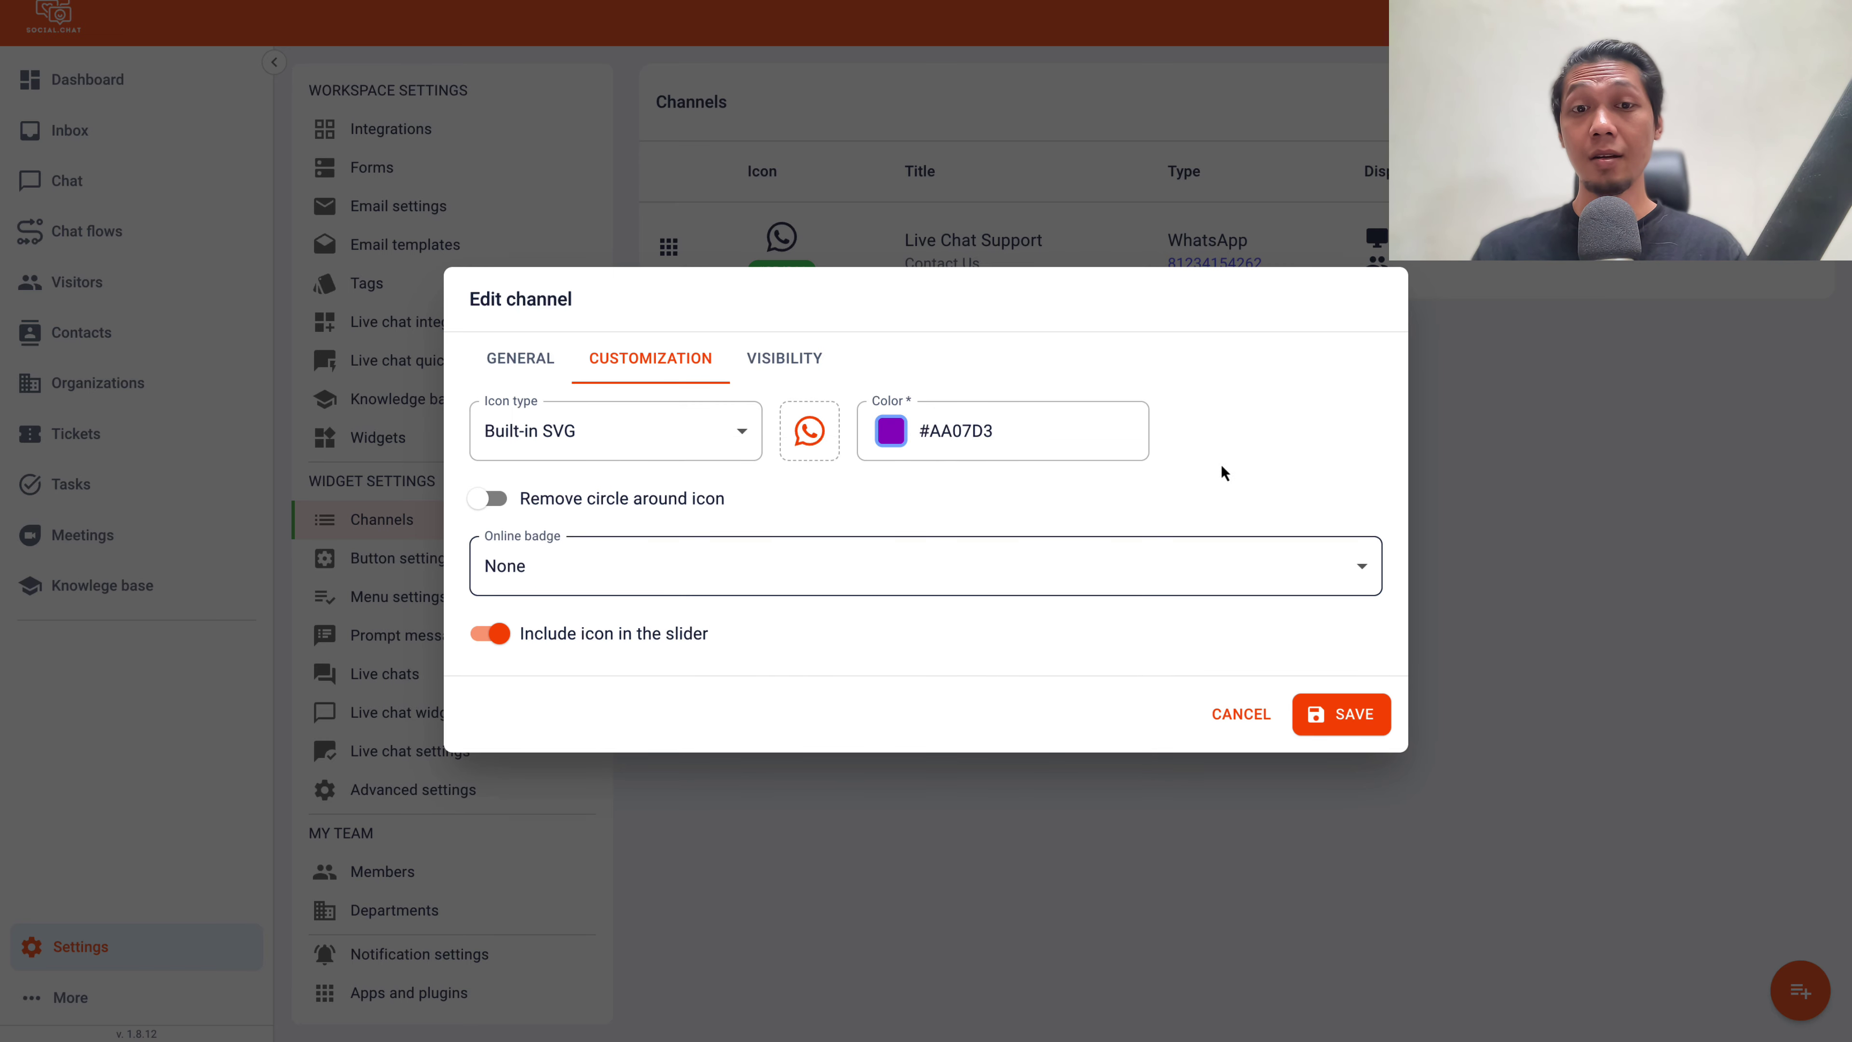
Give the channel icon an Online badge and save the customization
click(566, 566)
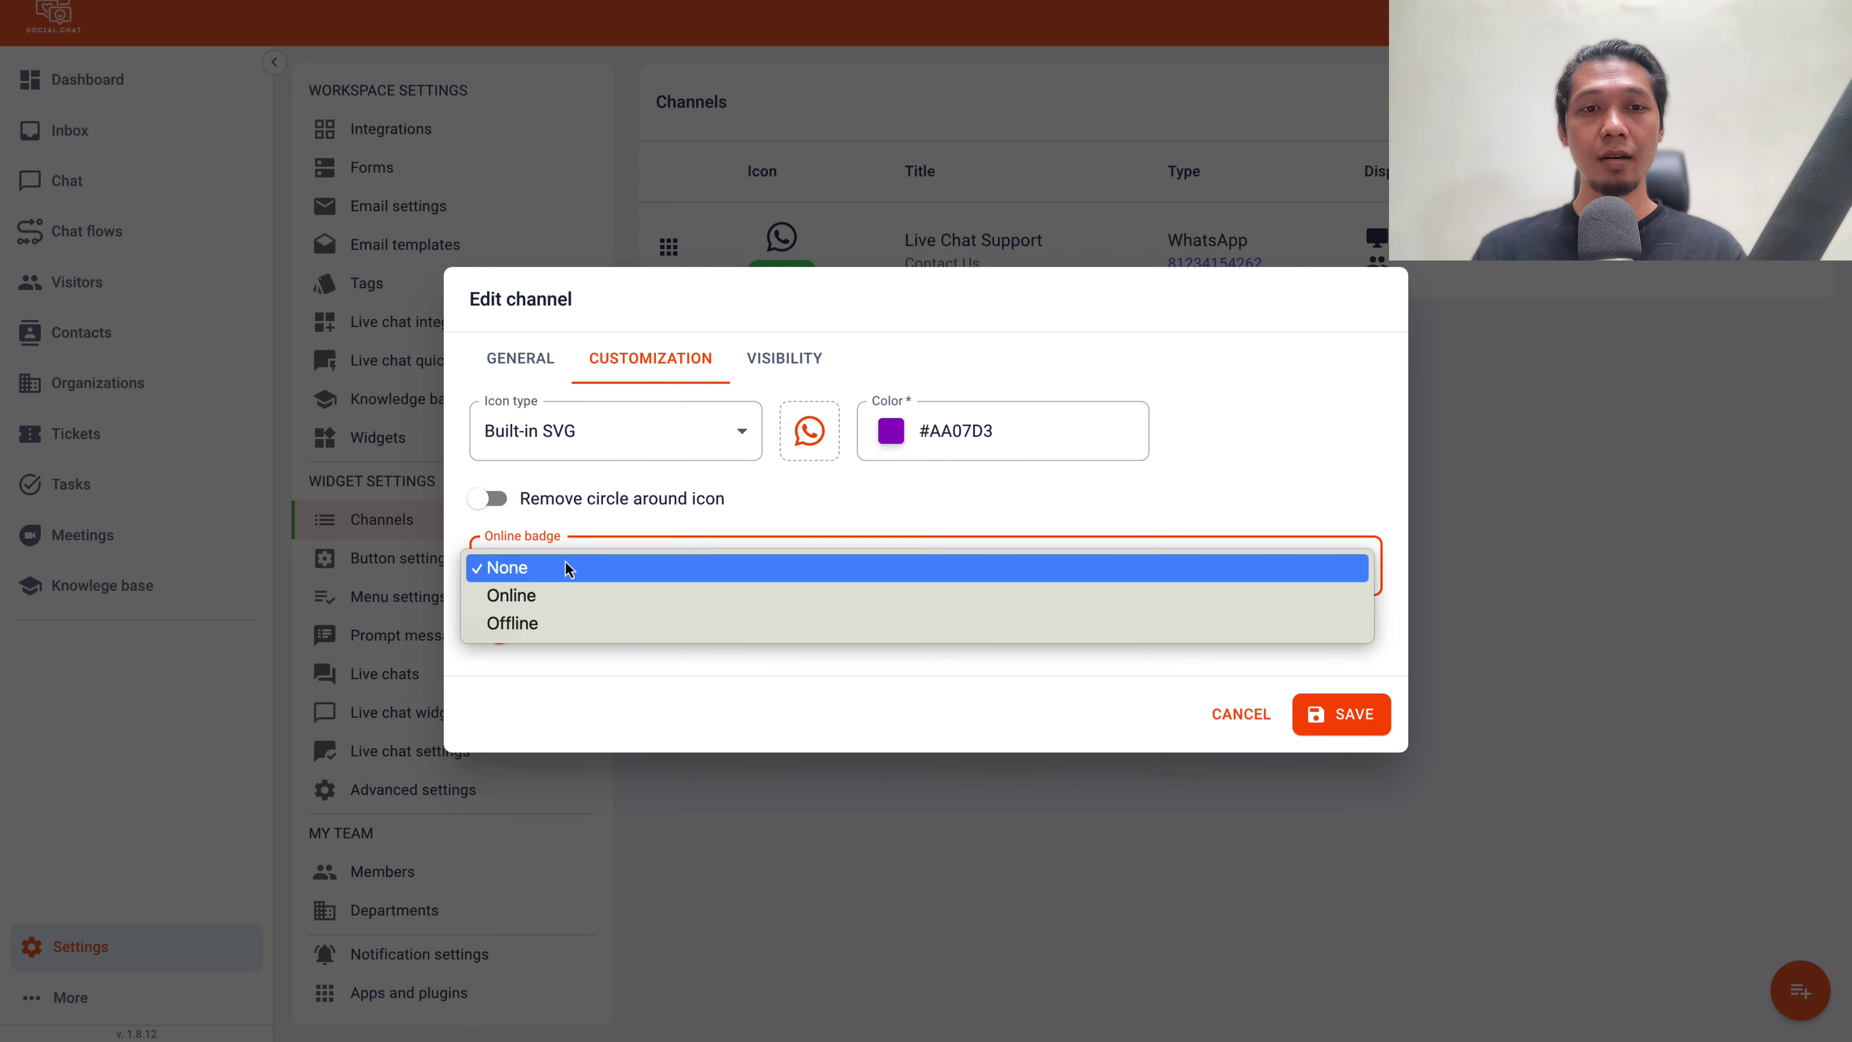
click(546, 598)
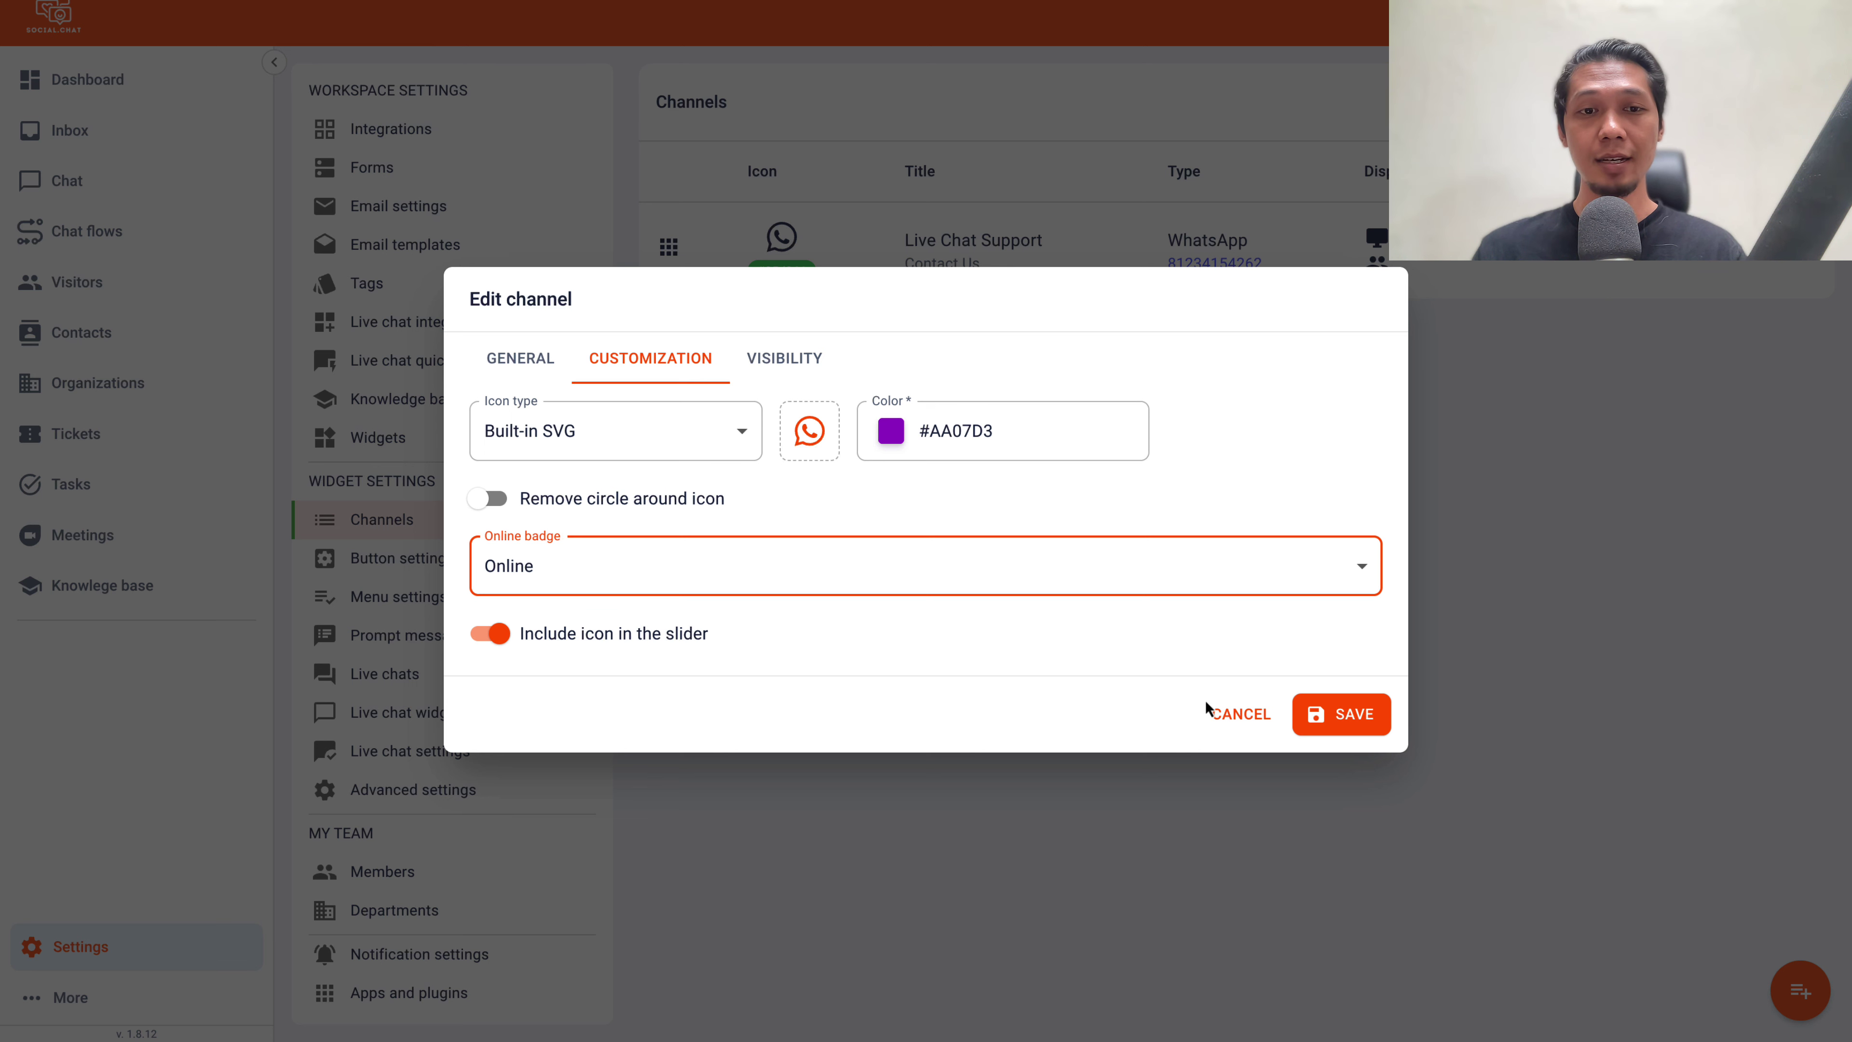
click(1316, 714)
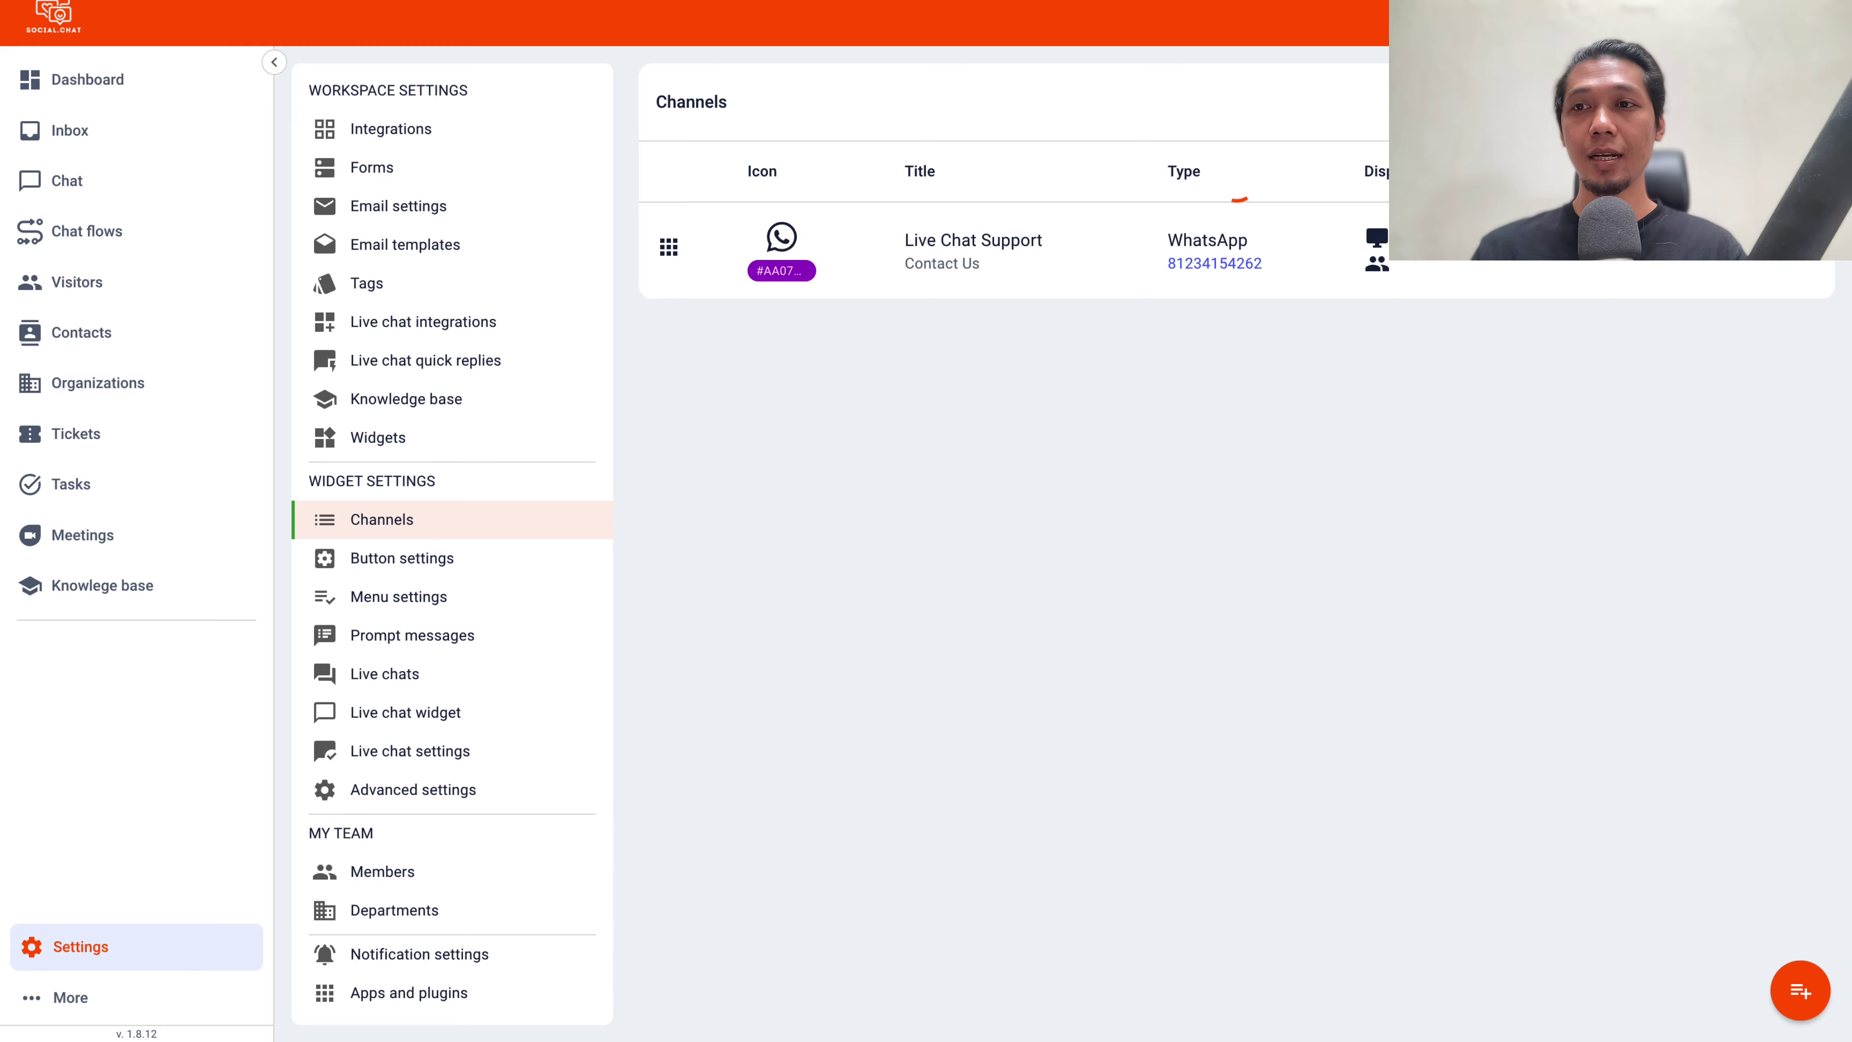
Show the Menu Button Widget script code, then switch to the WordPress admin Dashboard
click(1714, 102)
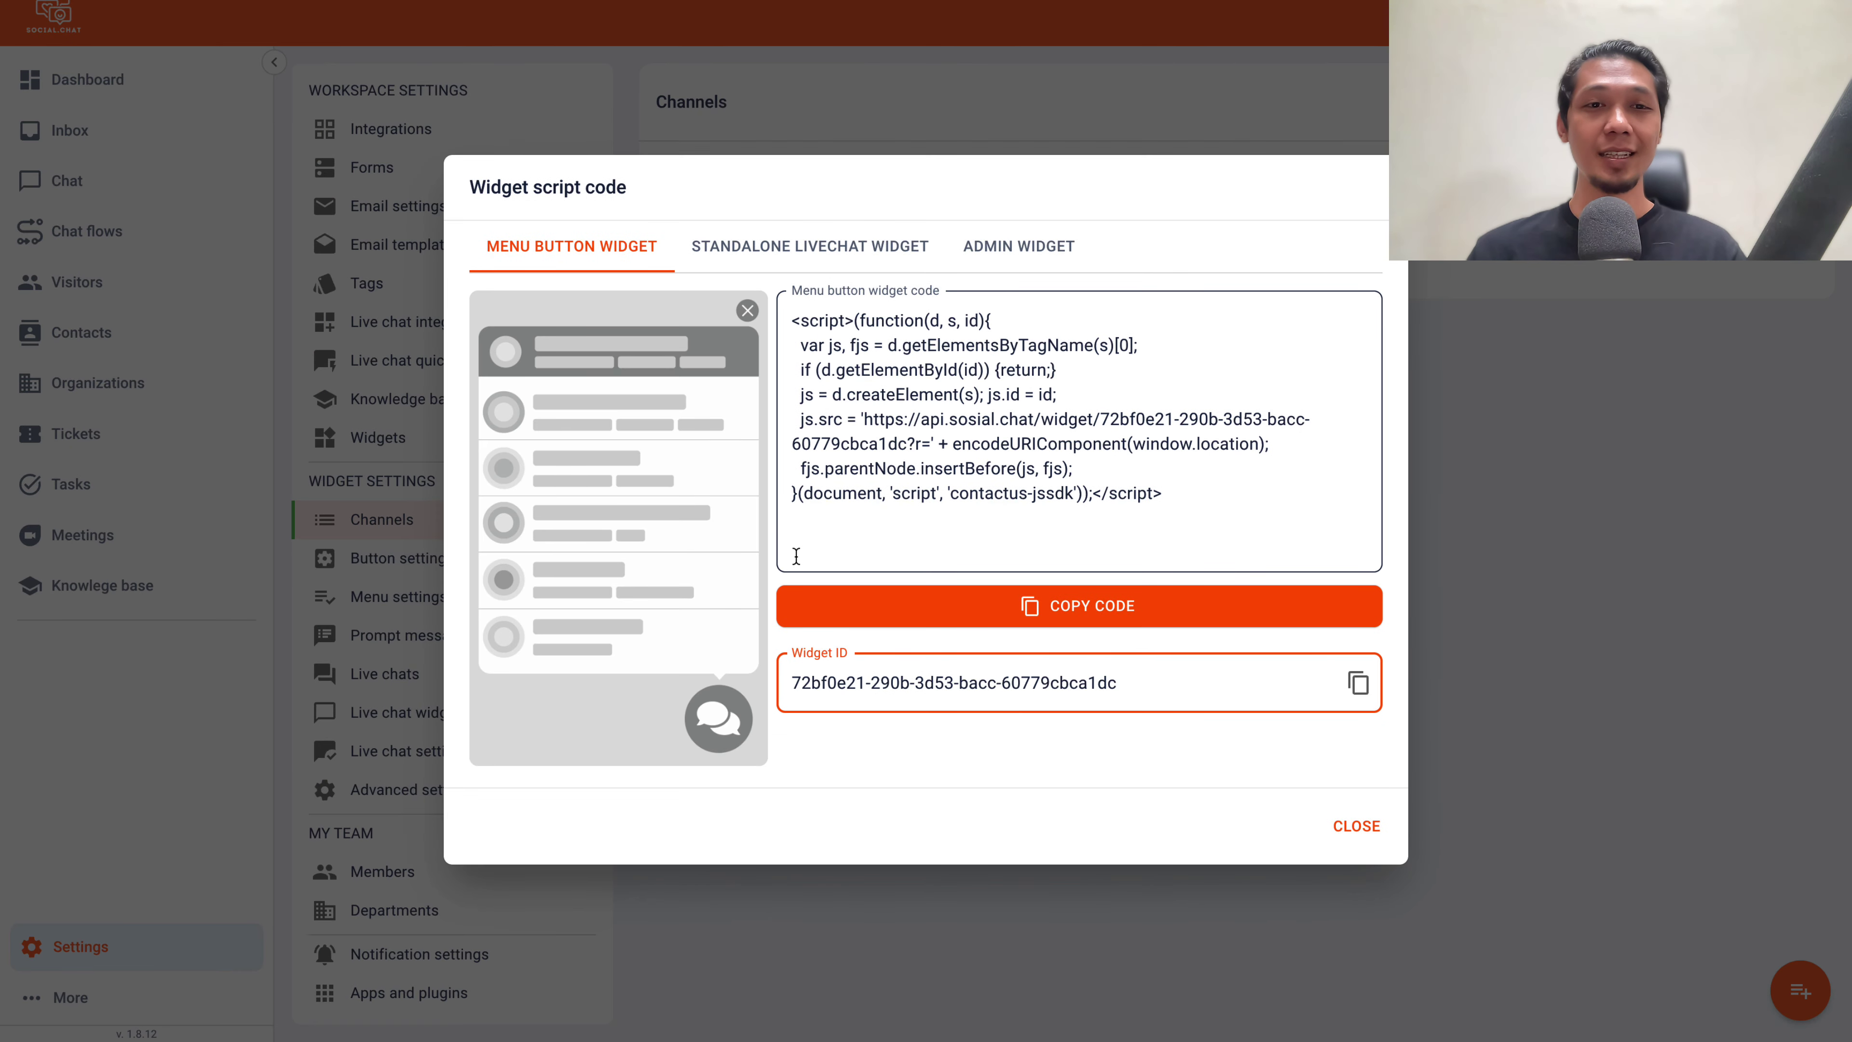
mouse_move(64, 521)
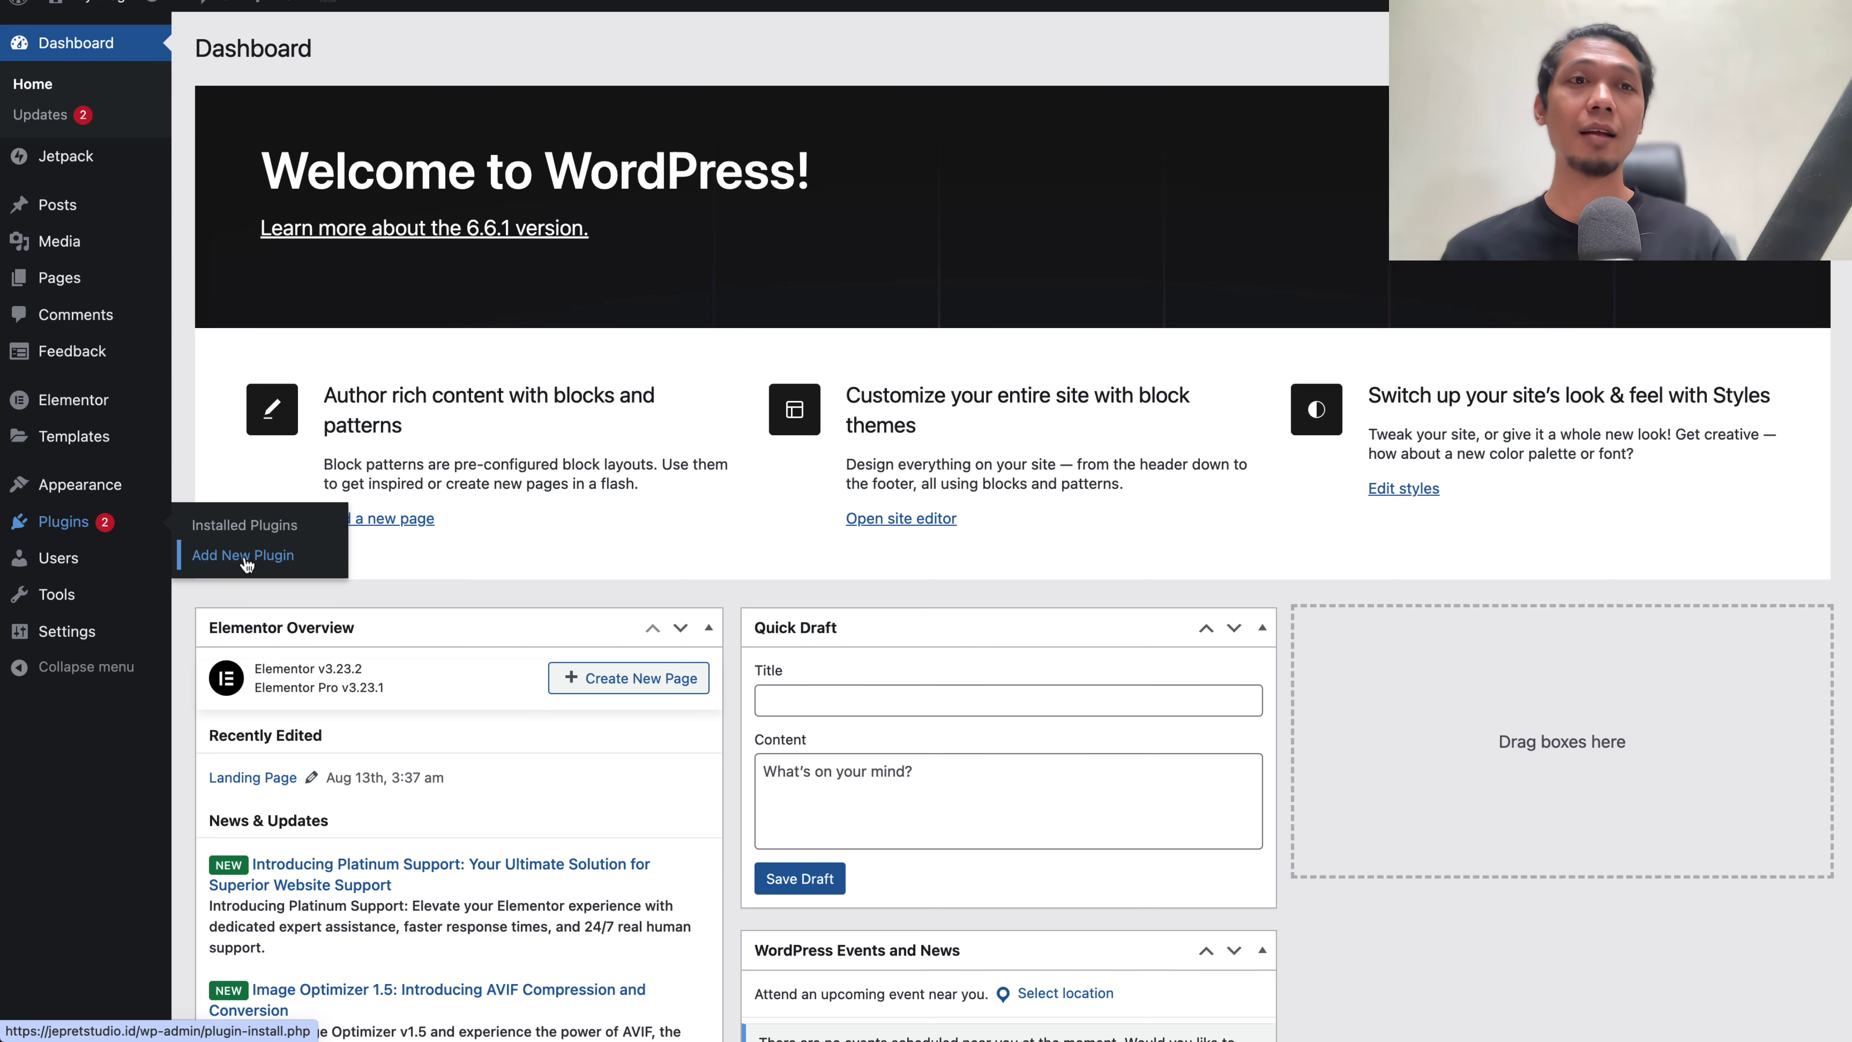
Find Header Footer Code Manager under Add New Plugin, install it and activate it
click(244, 556)
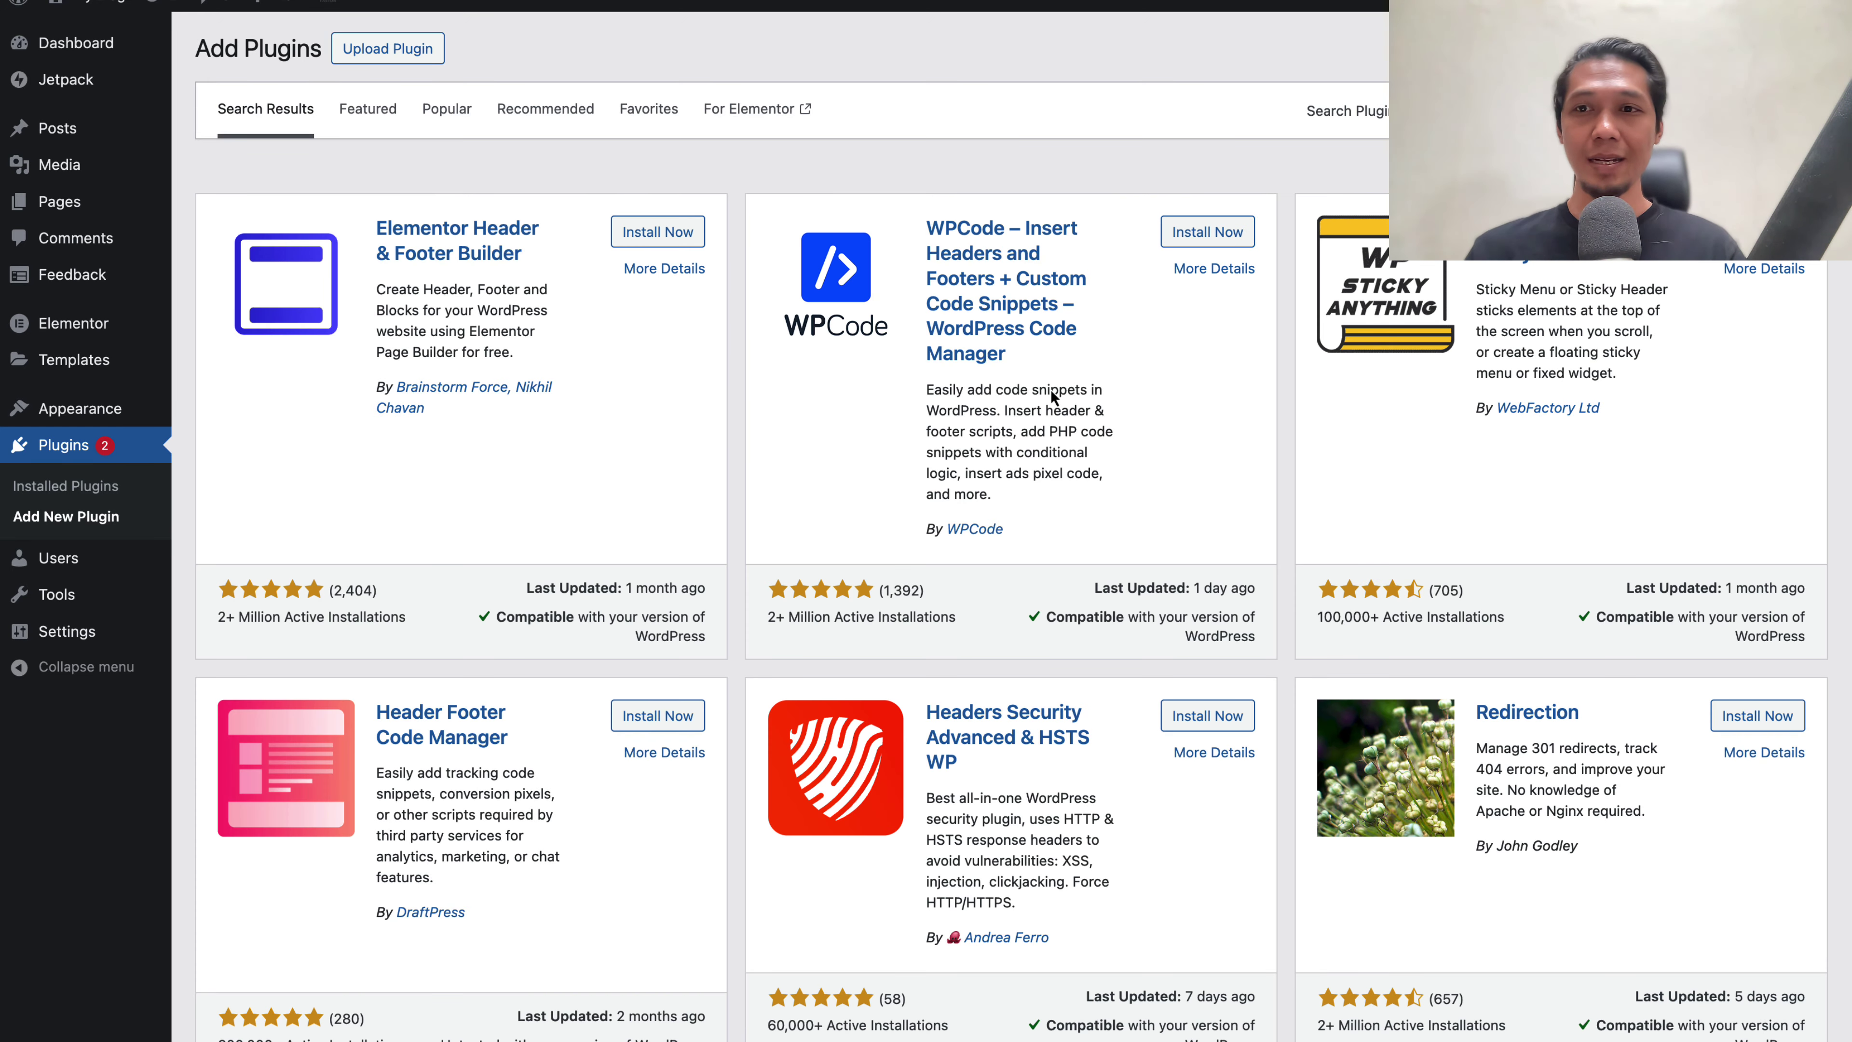
scroll(1051, 389, down, 4)
click(657, 438)
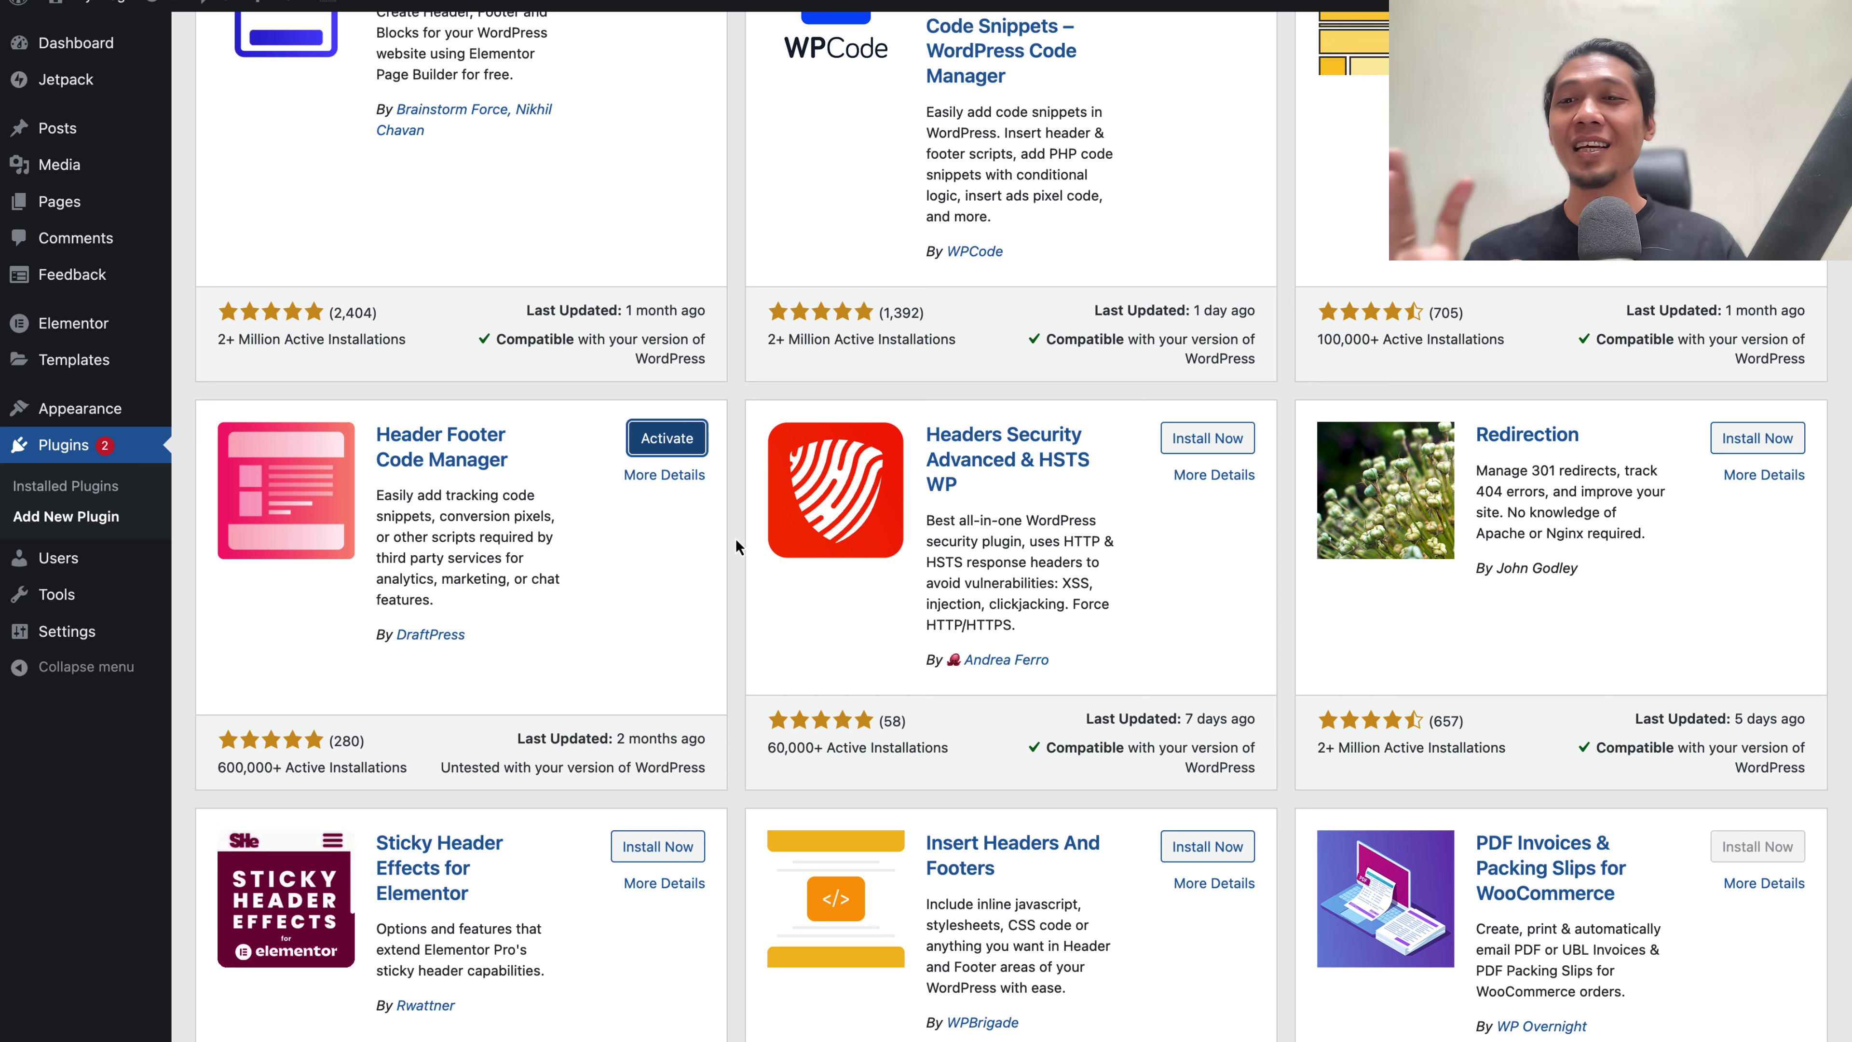
click(667, 438)
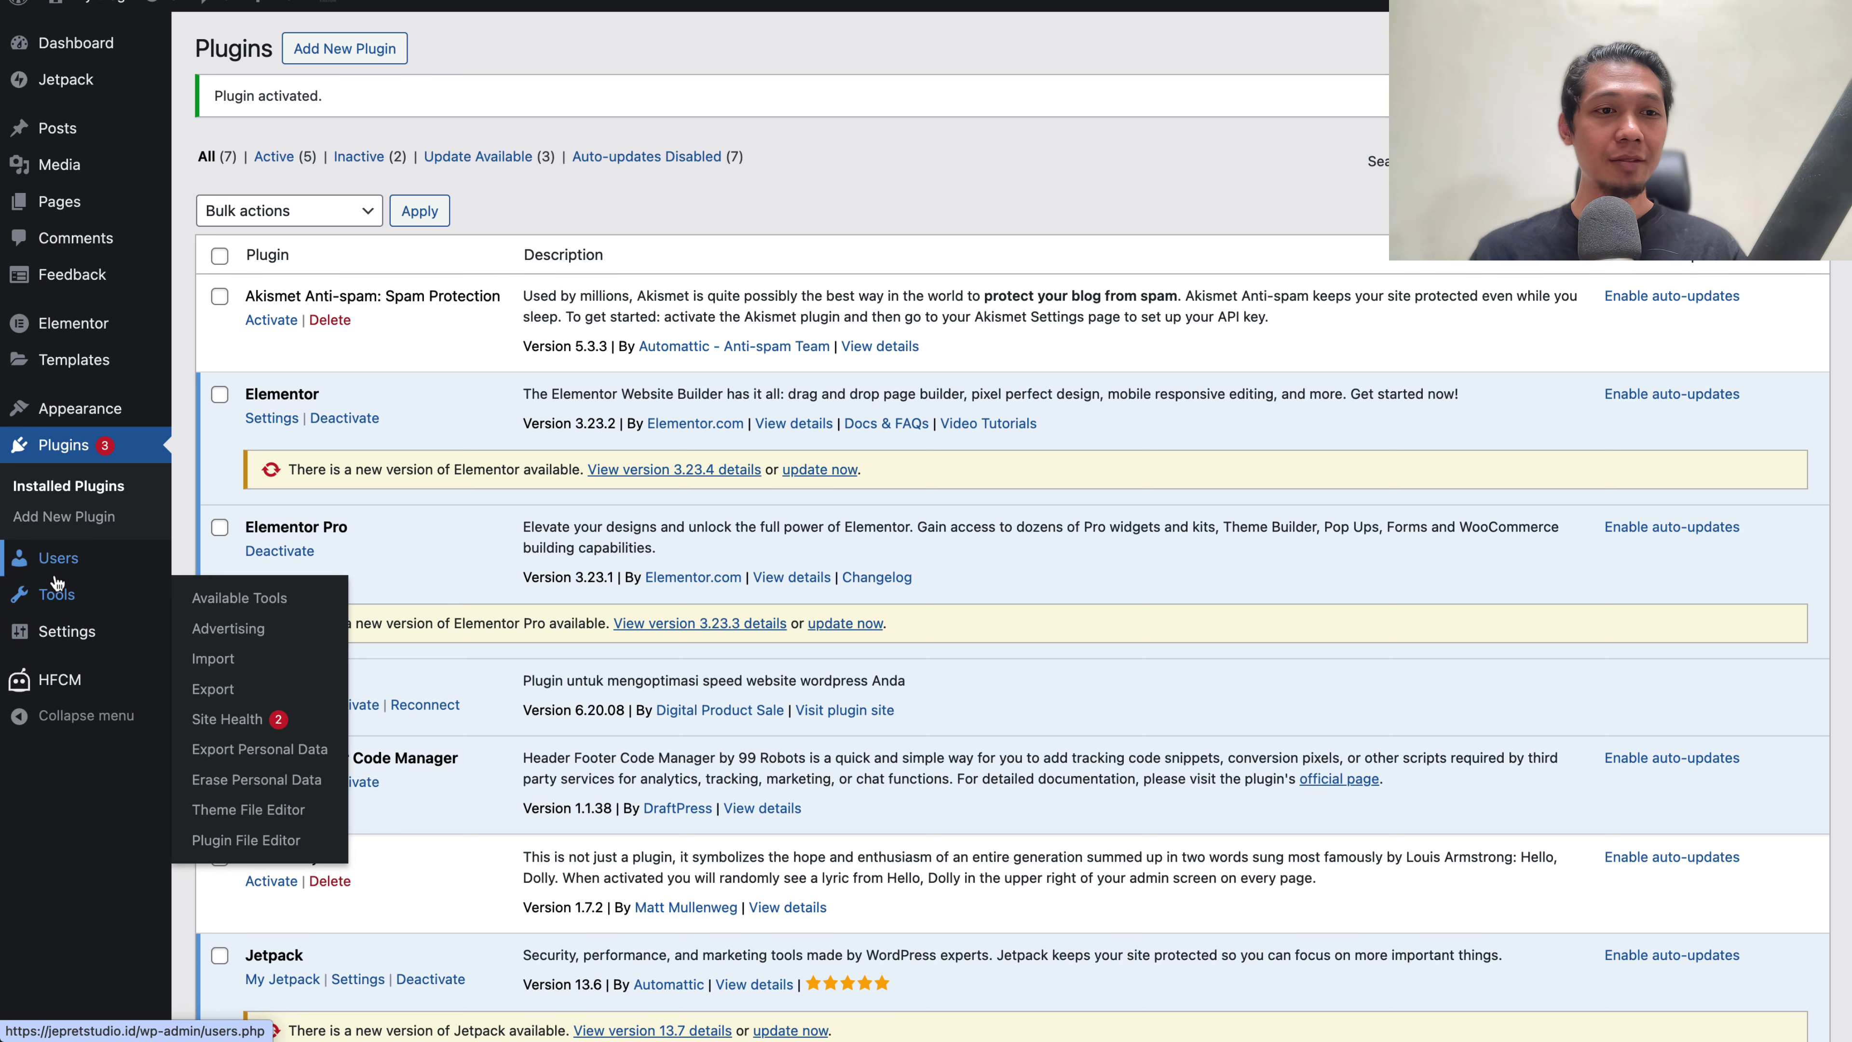
Create a new HFCM snippet named 'Live Chat' of type Javascript, shown site wide
mouse_move(57, 583)
mouse_move(178, 672)
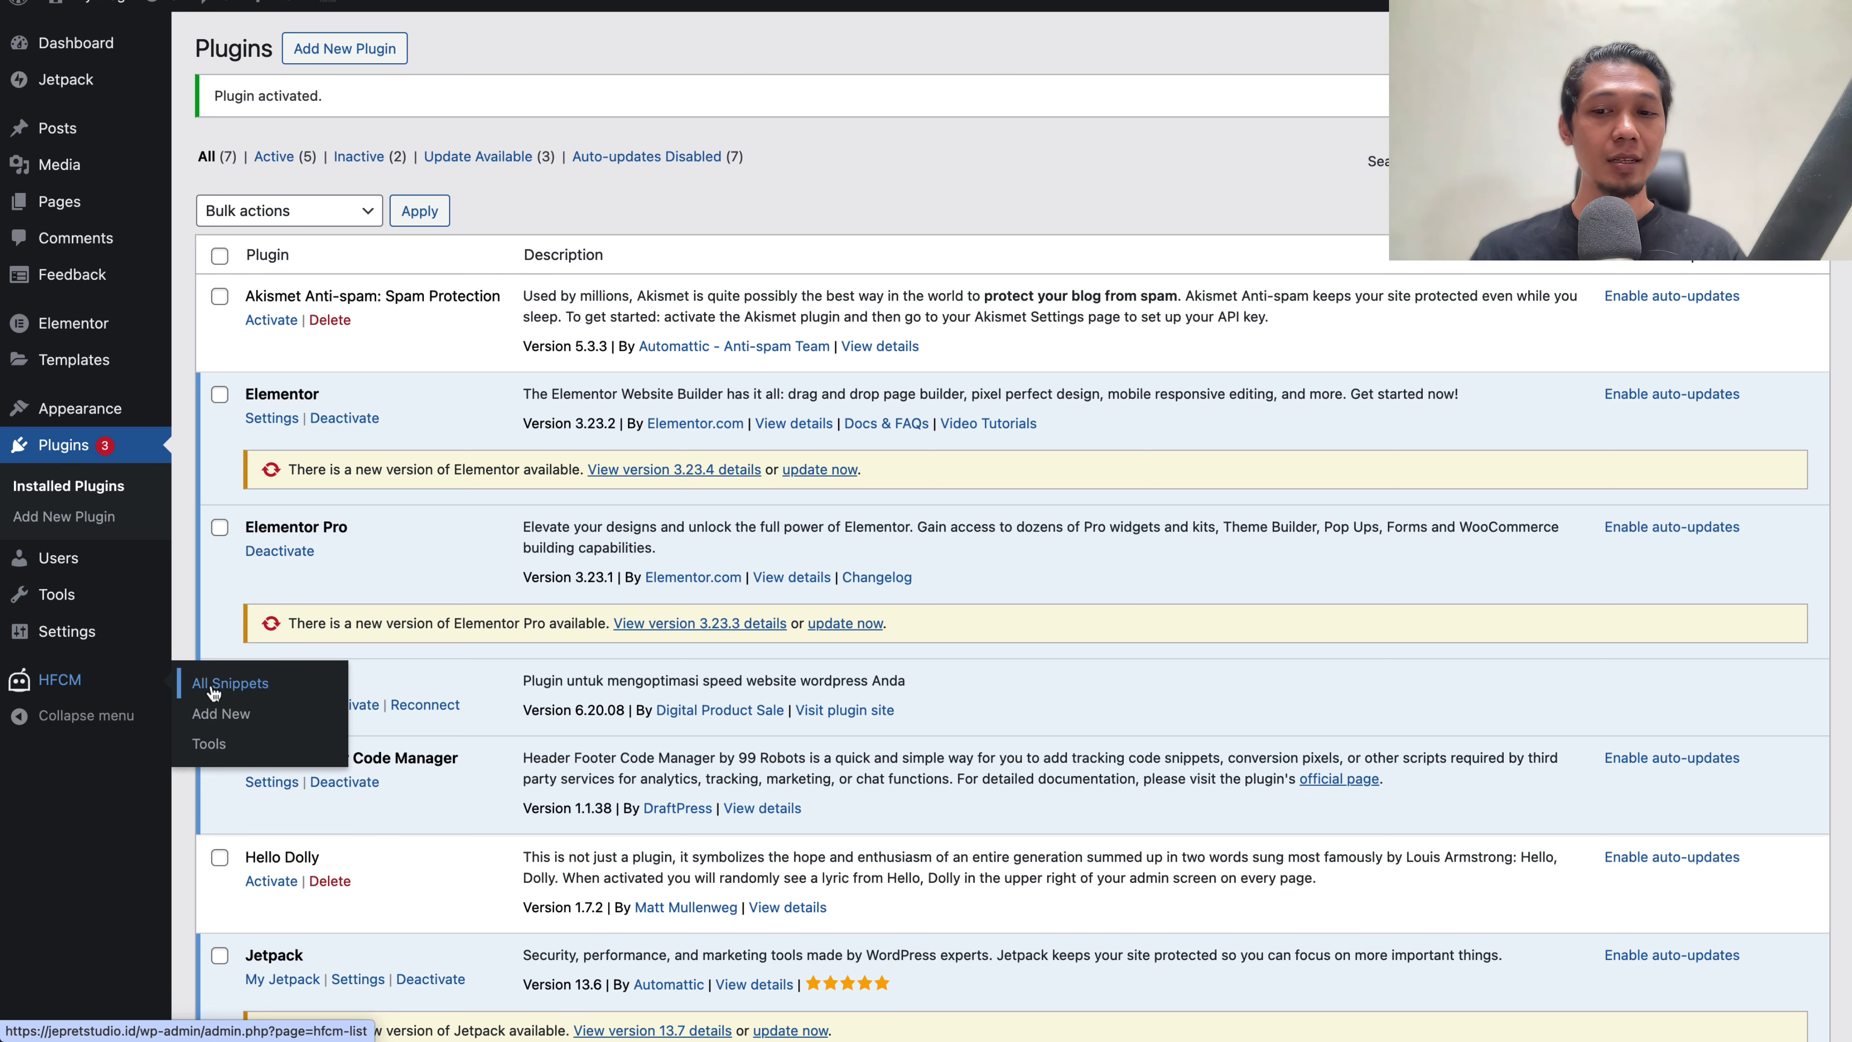
click(221, 713)
click(530, 166)
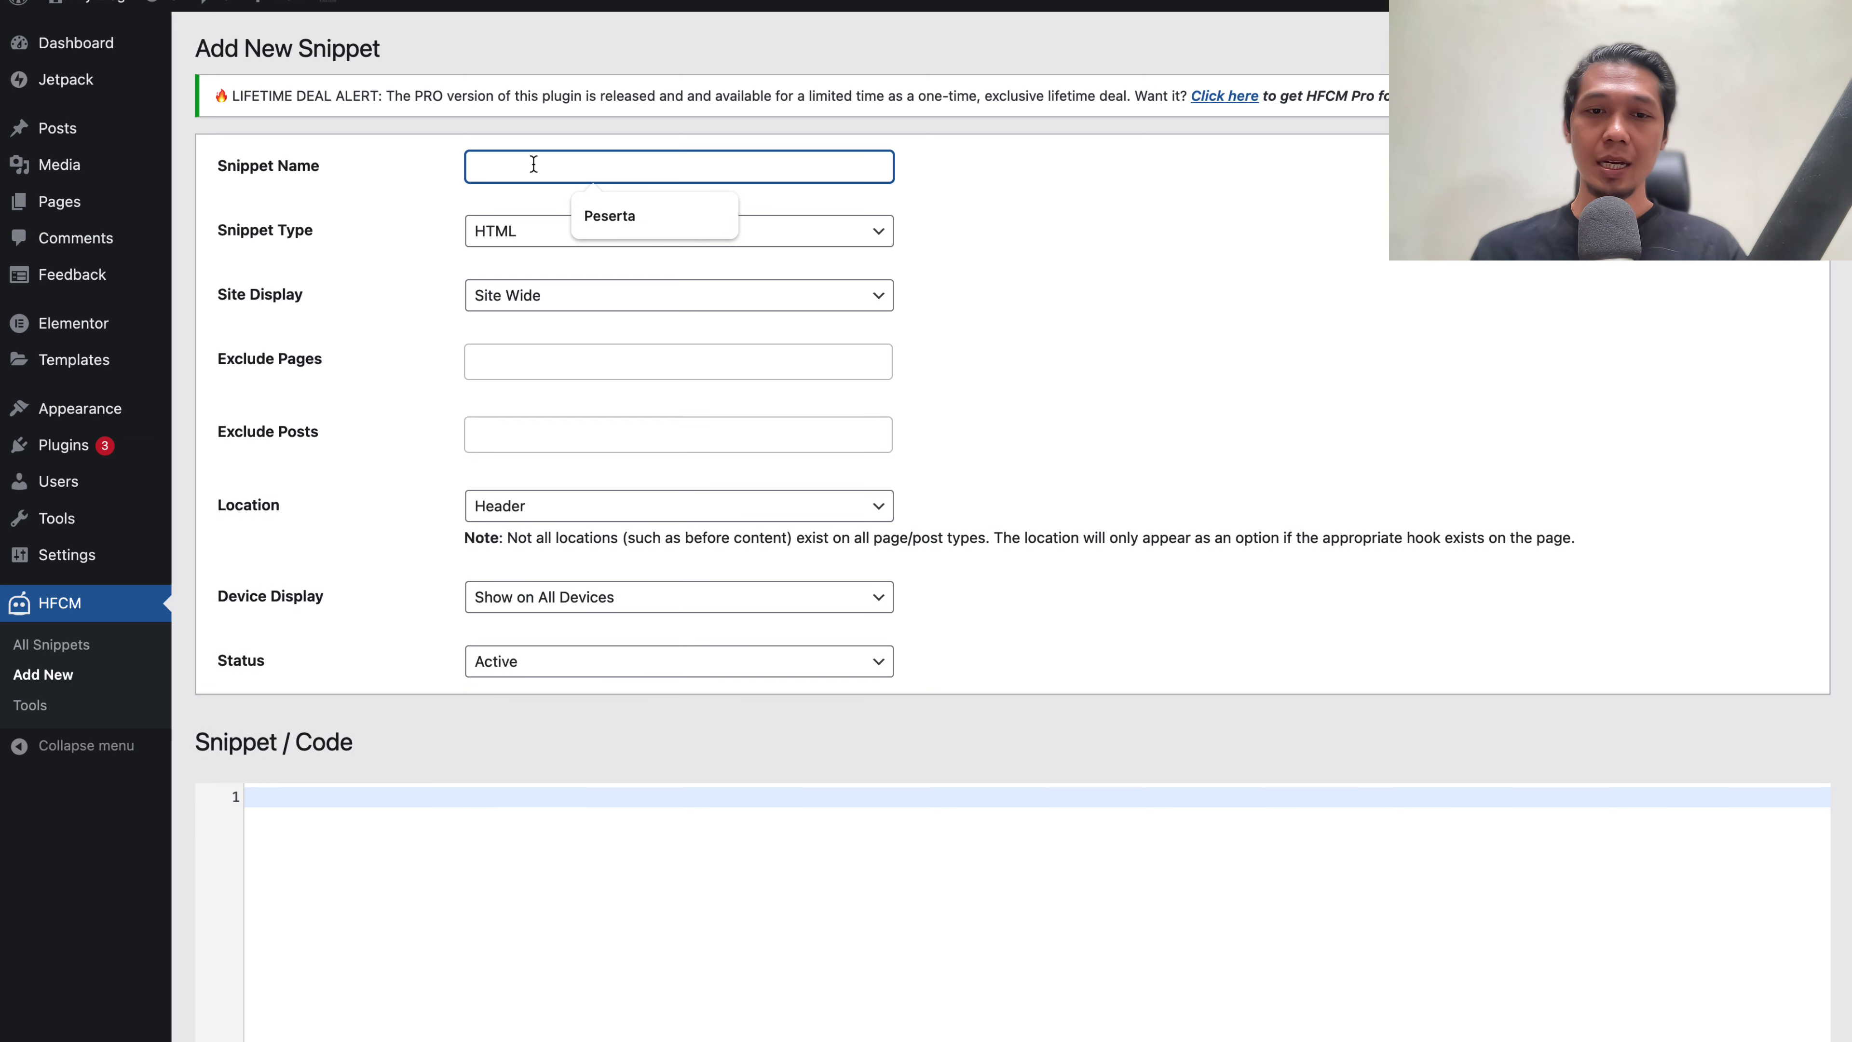
text(Live Chat)
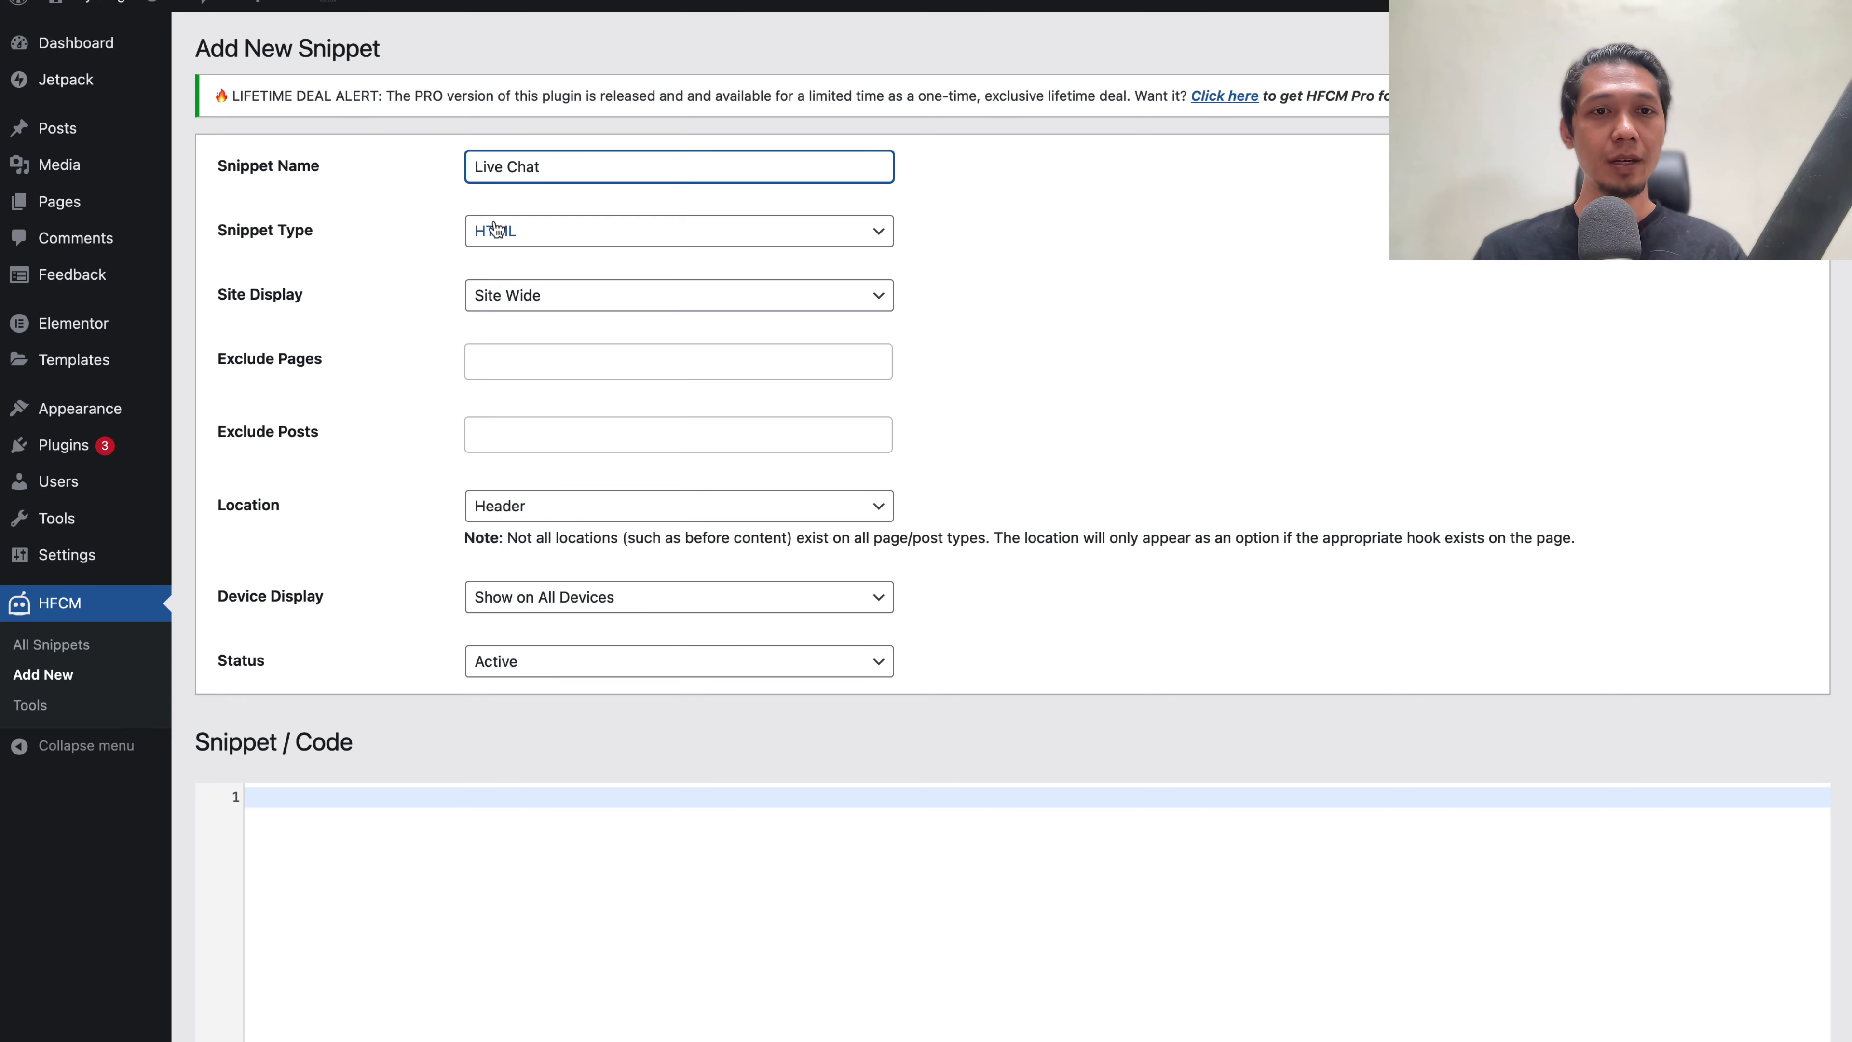
click(550, 231)
click(540, 276)
click(554, 304)
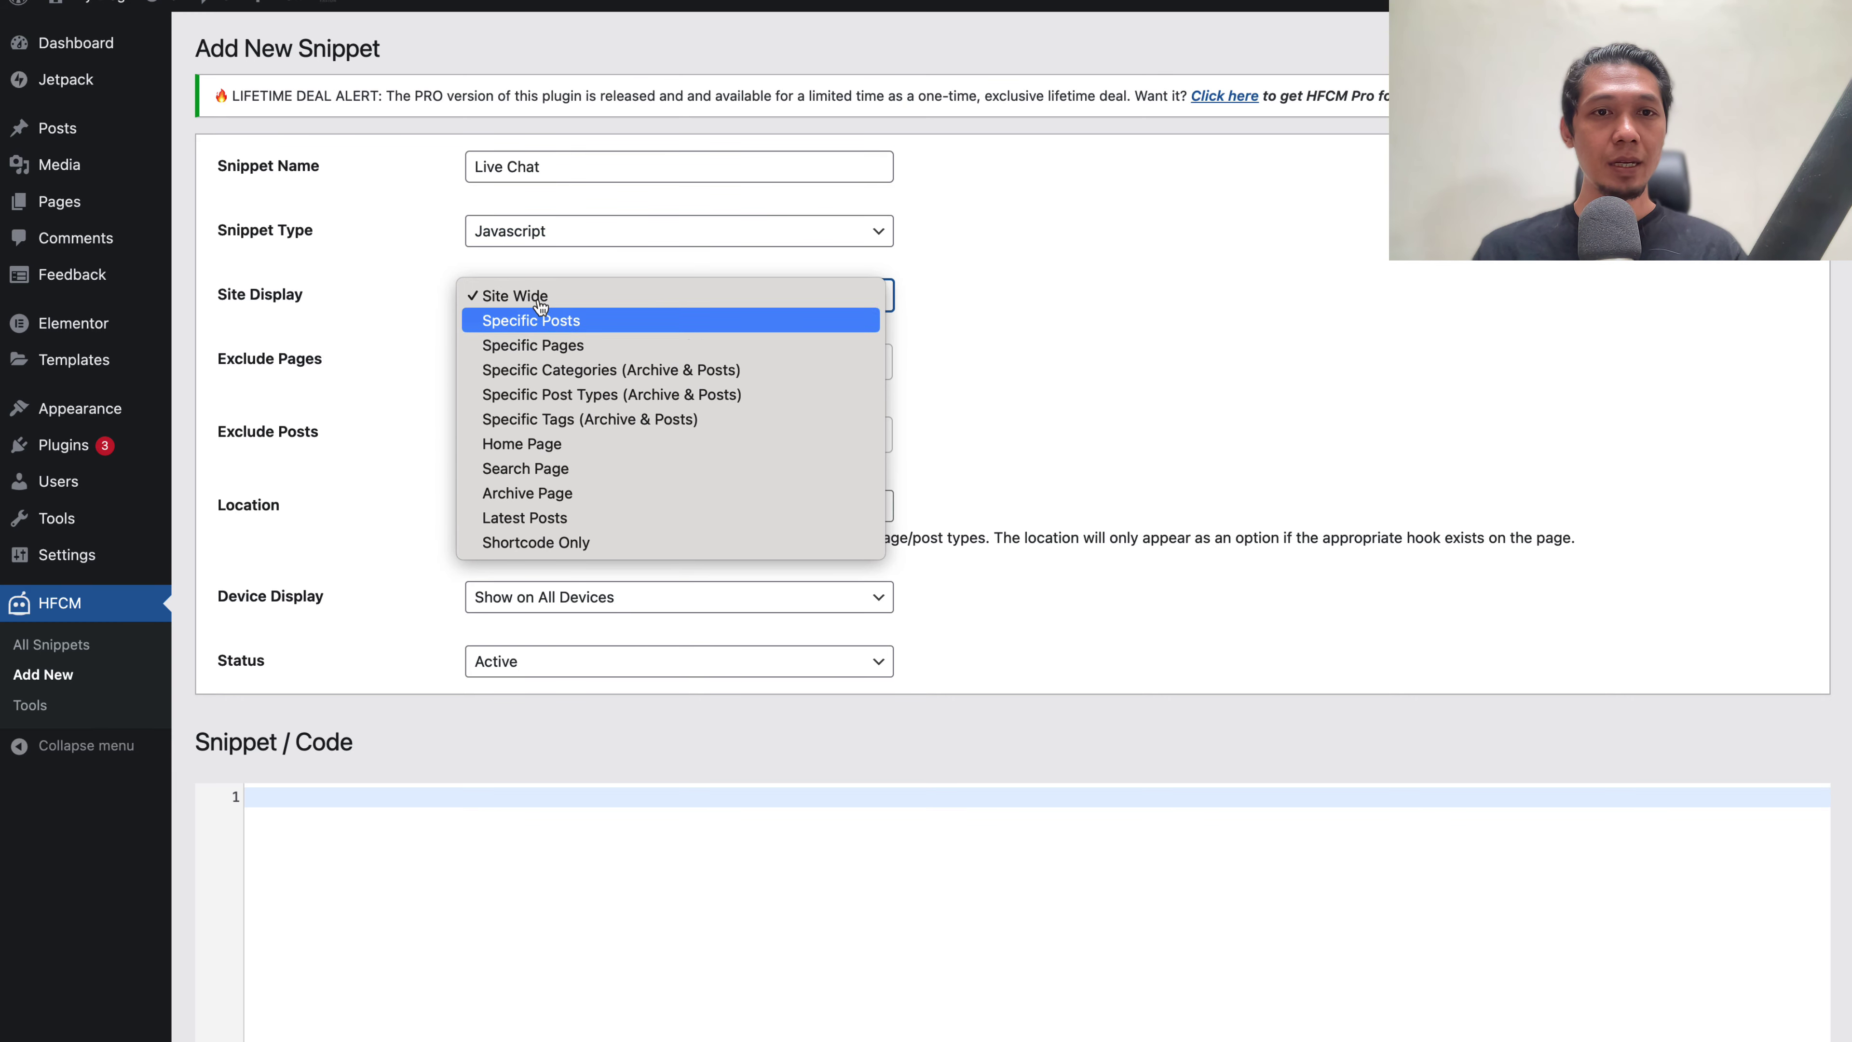
click(539, 300)
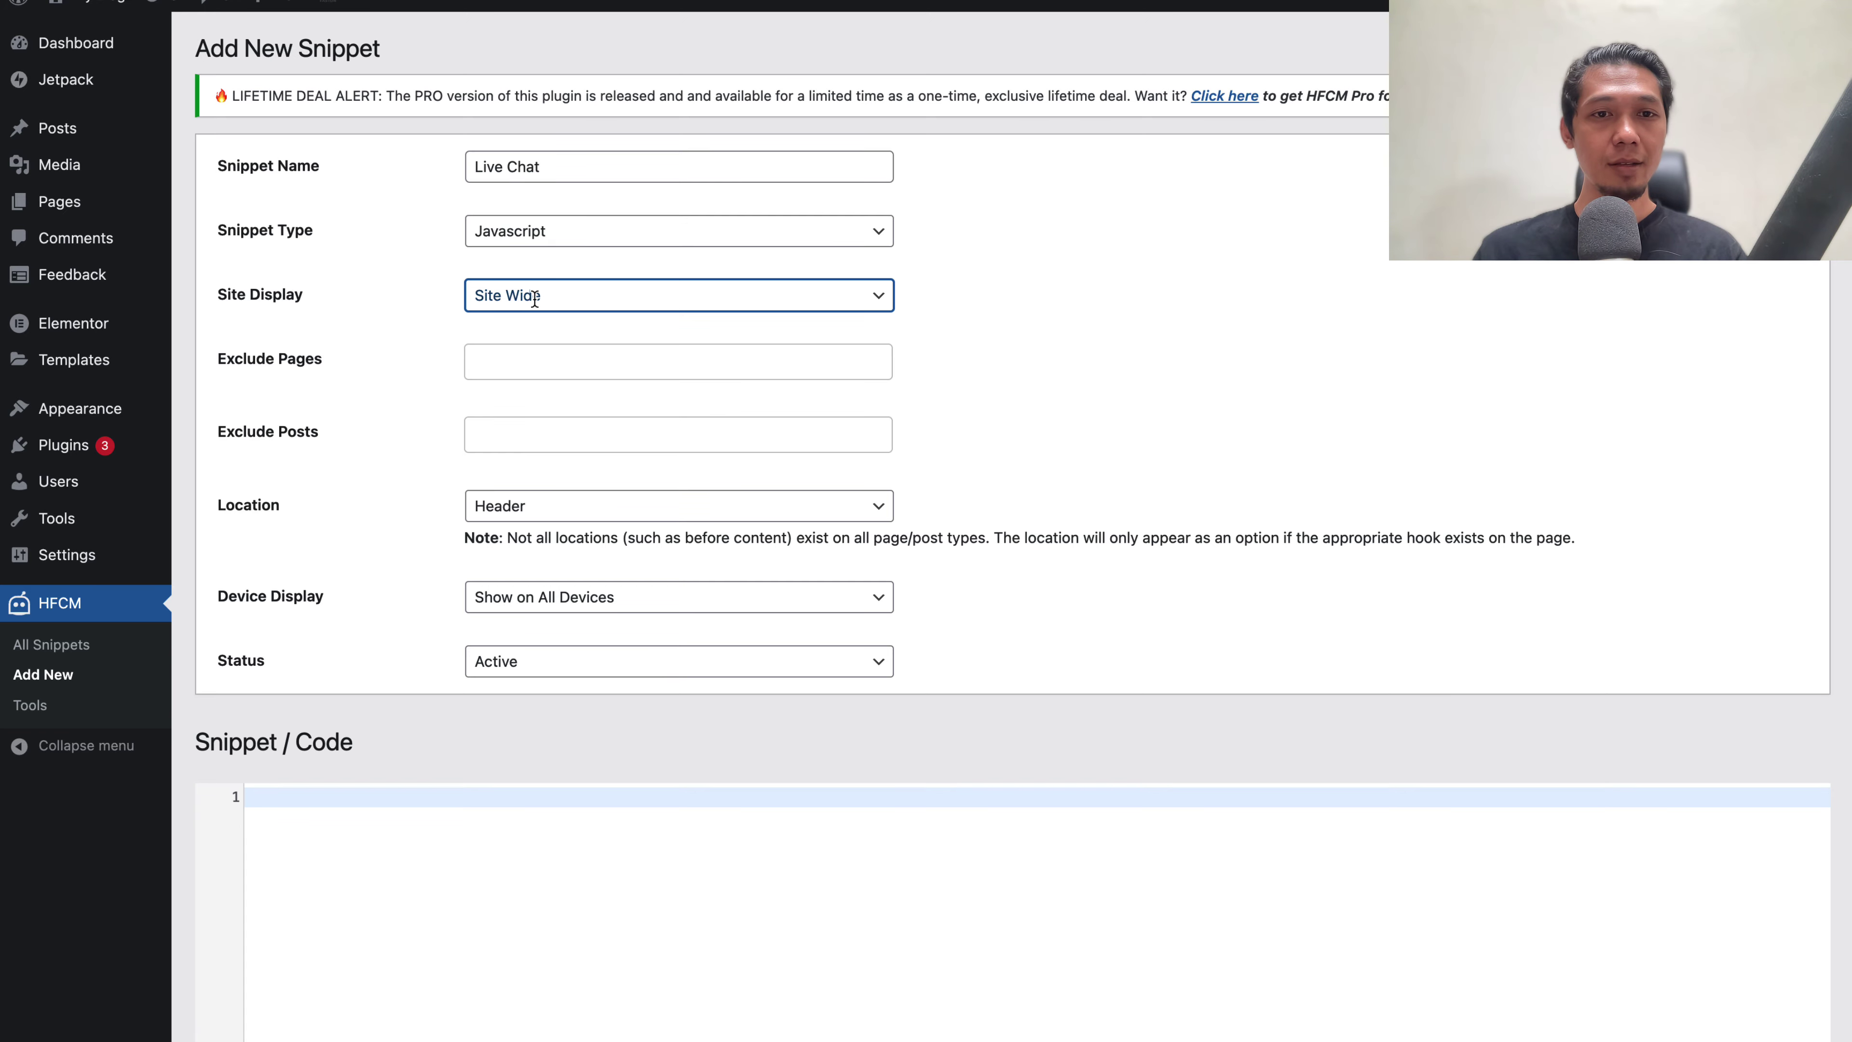
Paste the SOSIAL.CHAT widget script into the snippet's code editor
scroll(510, 329, down, 5)
click(365, 546)
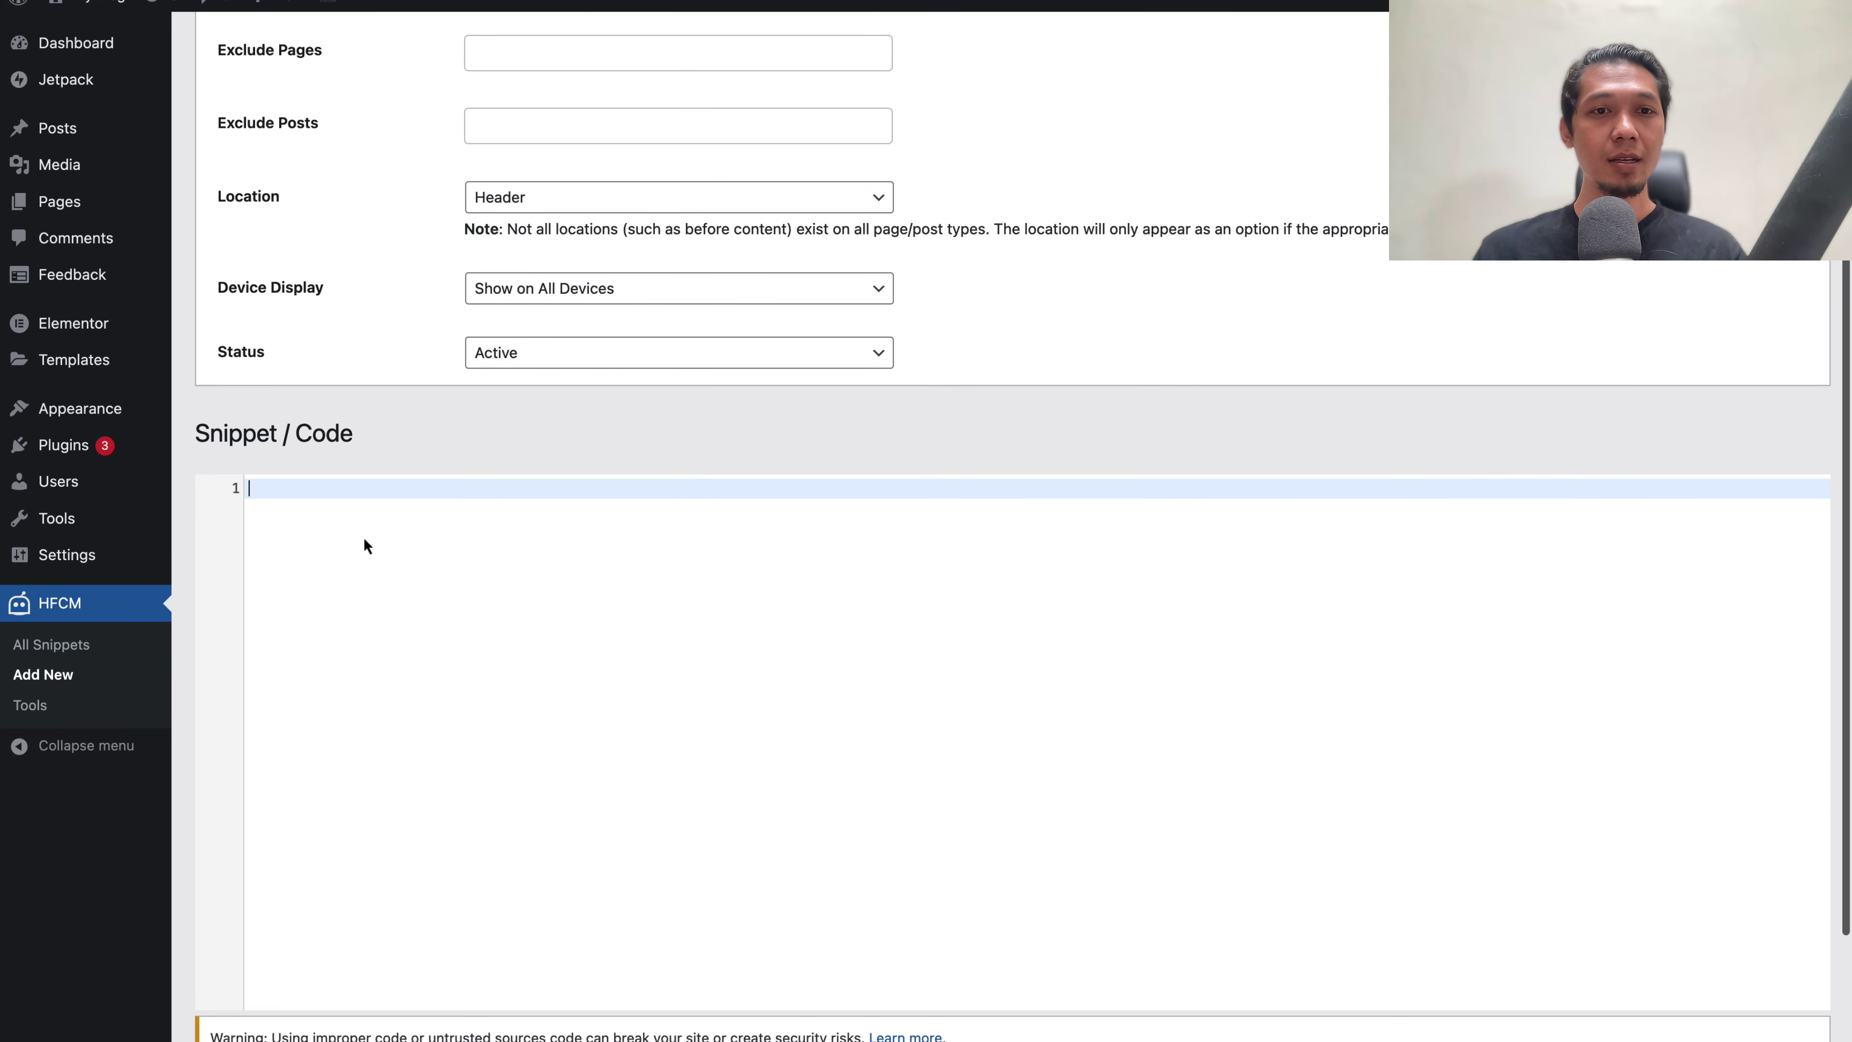
text(<script>(function(d, s, id){   var js, fjs = d.getElementsByTagName(s)[0];   if (d.getElementById(id)) {return;}   js = d.createElement(s); js.id = id;   js.src = 'https://api.sosial.chat/widget/72bf0e21-290b-3d53-bacc-60779cbca1dc?r=' + encodeURIComponent(window.location);   fjs.parentNode.insertBefore(js, fjs); }(document, 'script', 'contactus-jssdk'));</script>)
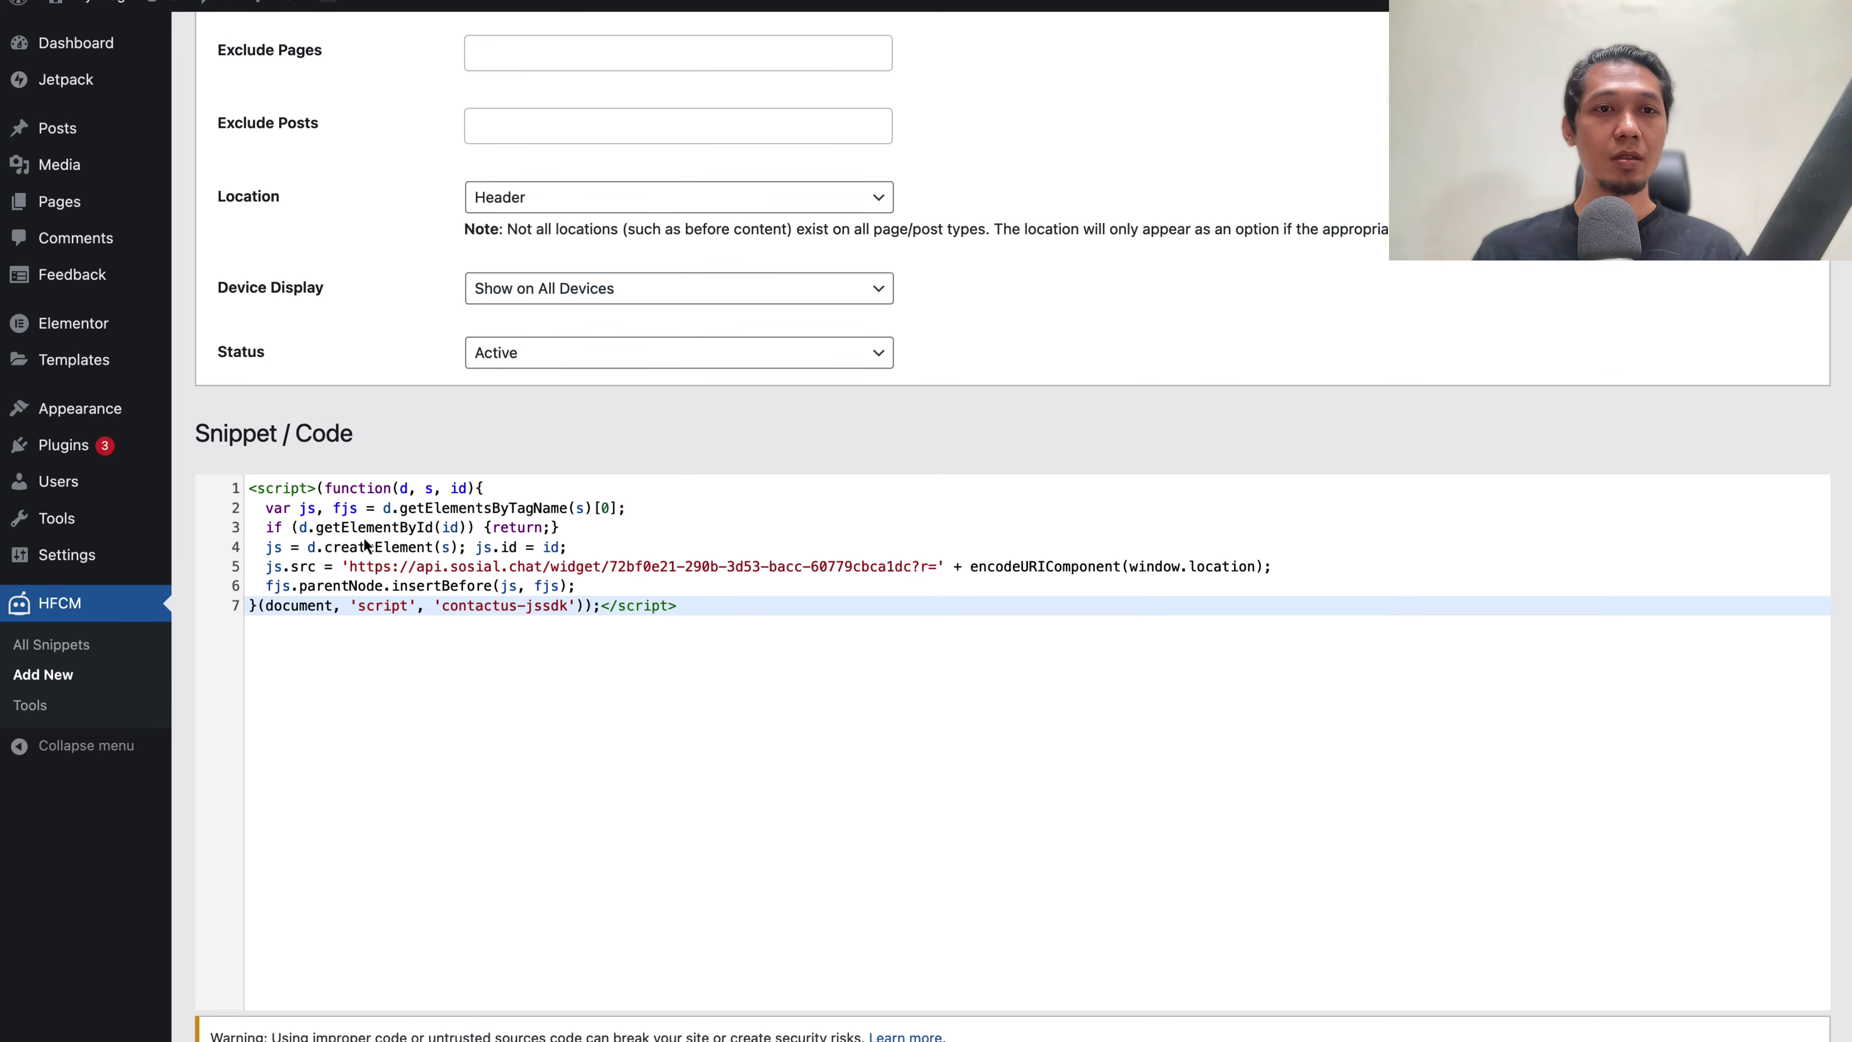
scroll(365, 545, down, 3)
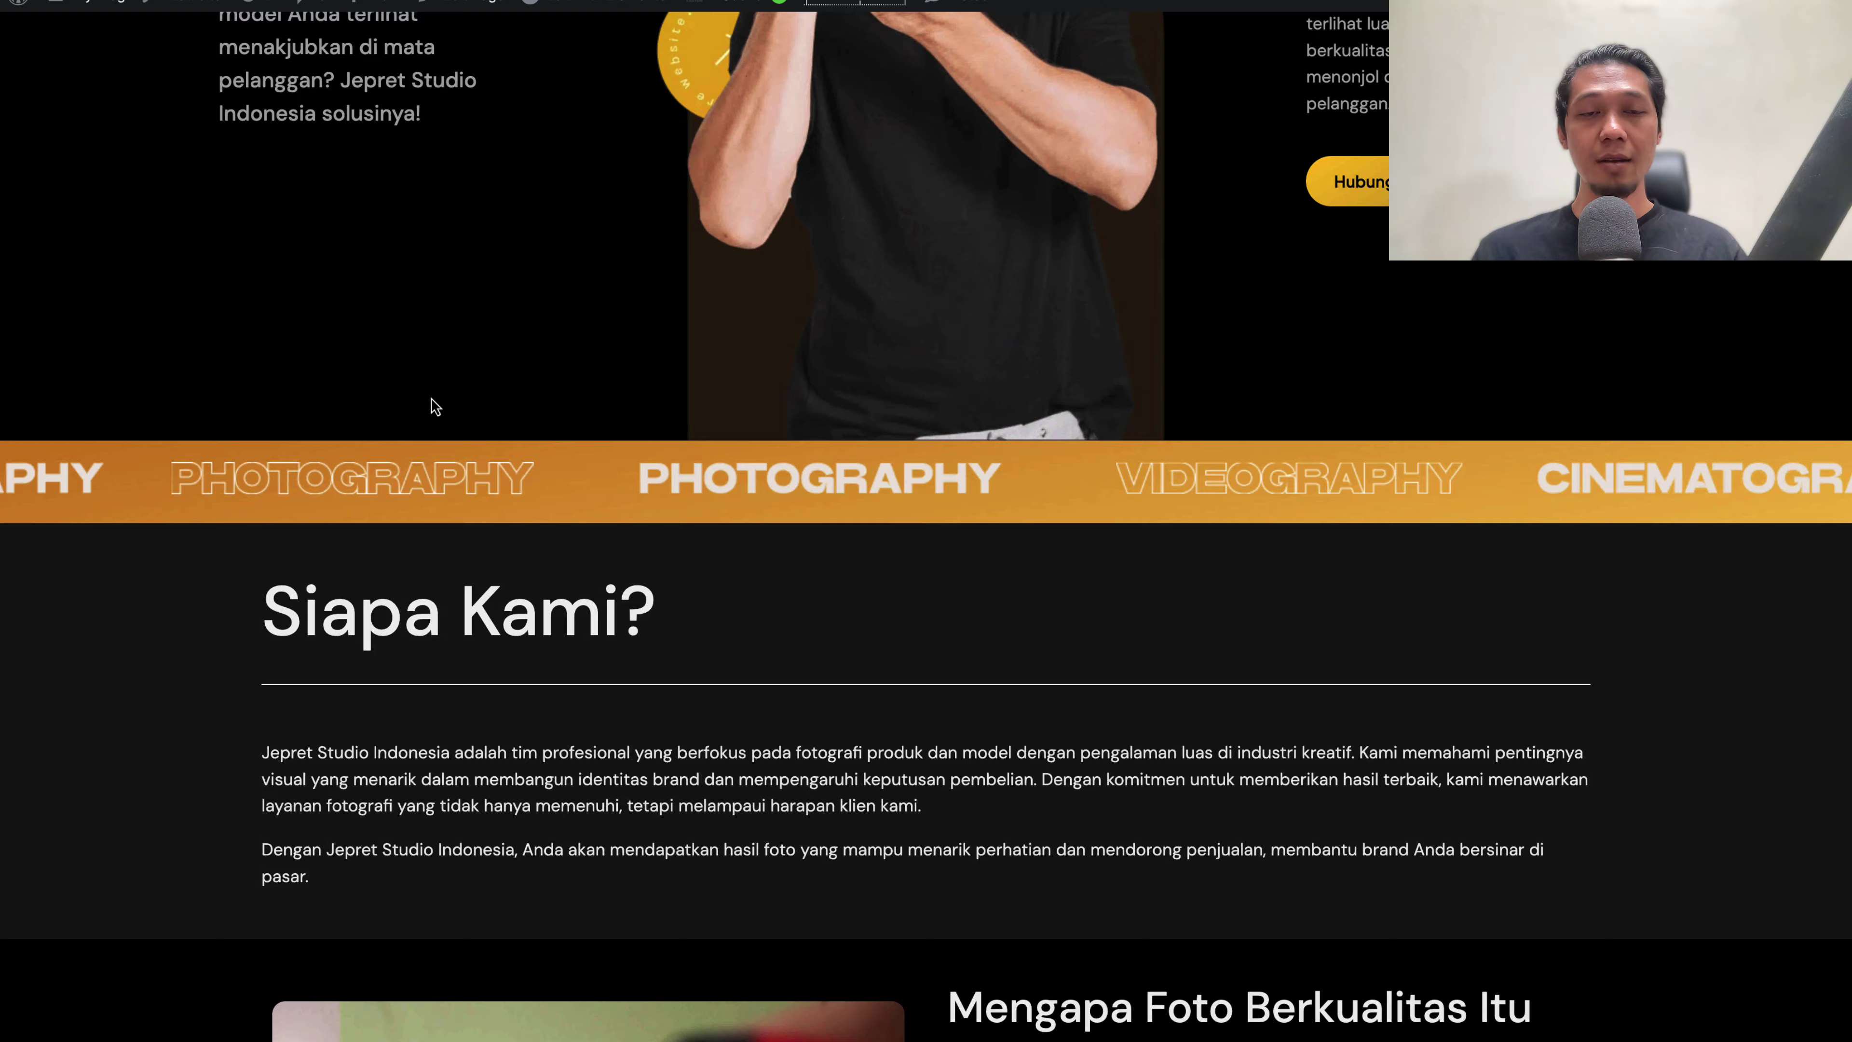
Scroll the Jepret Studio homepage back to the top and reload it
scroll(430, 402, up, 8)
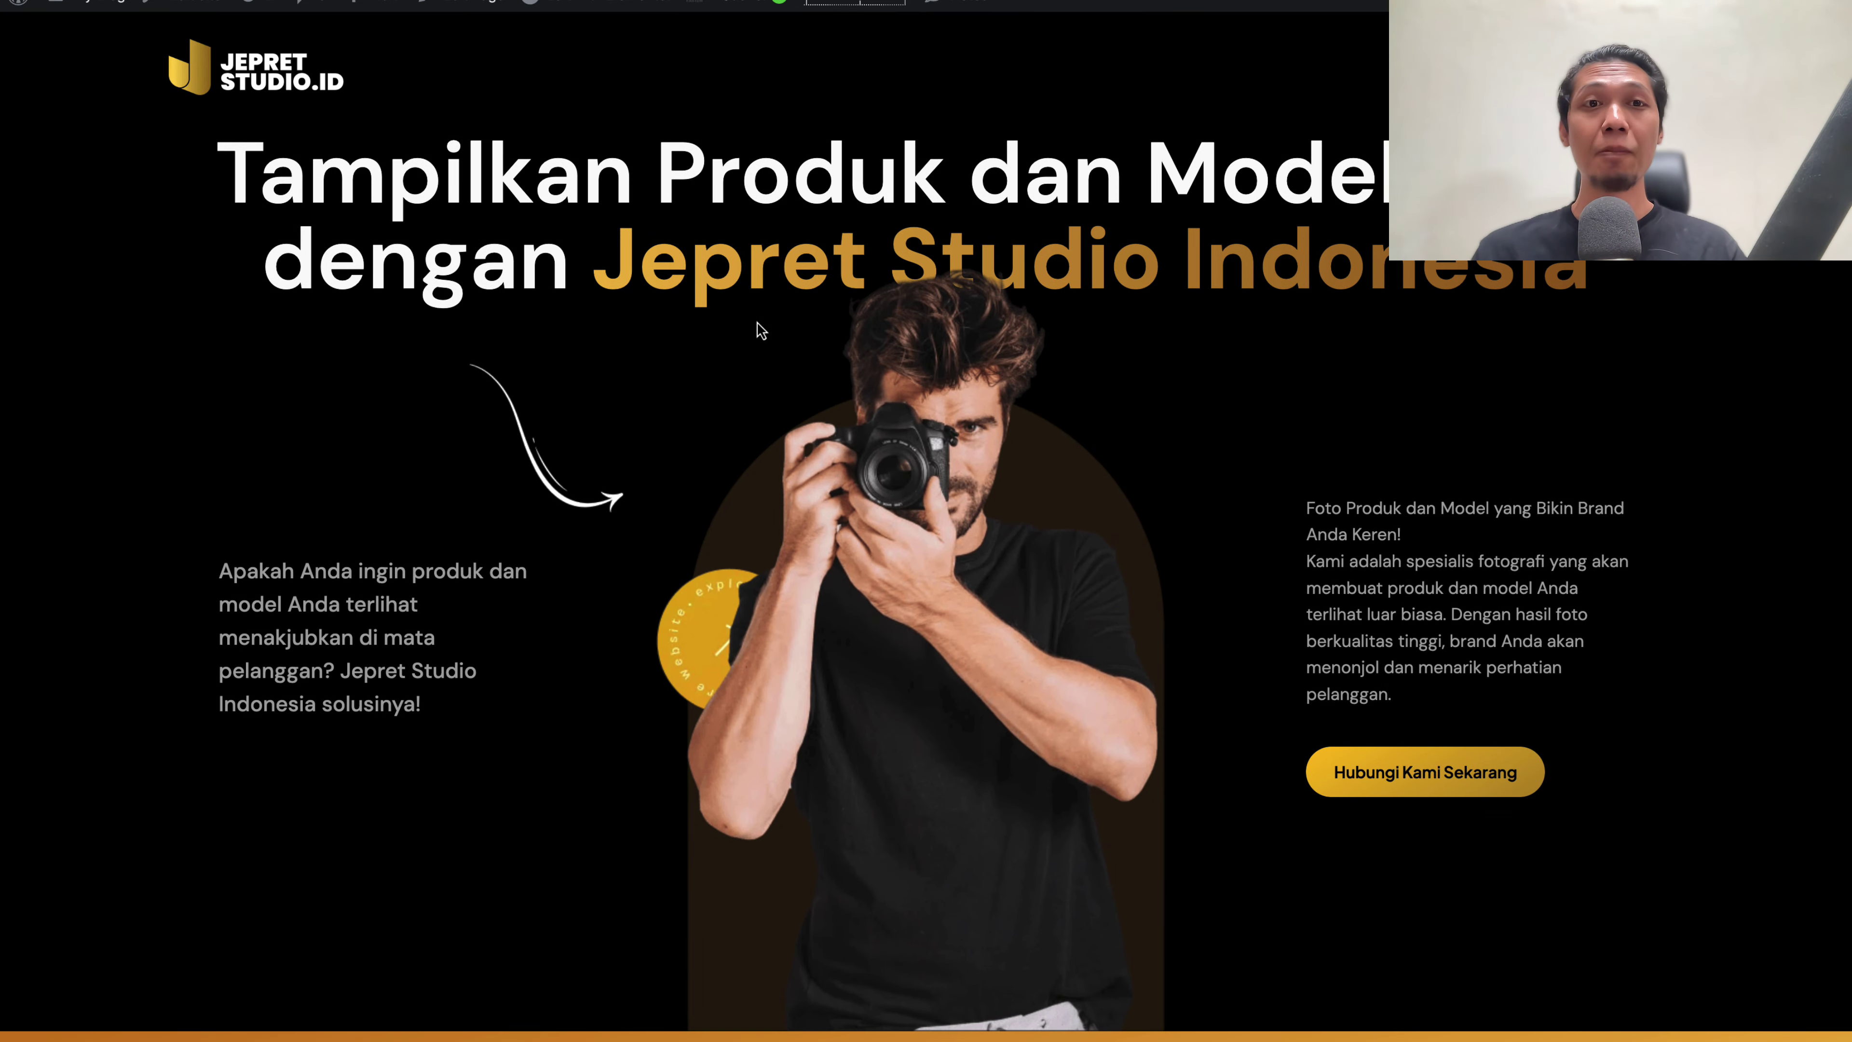
key(ctrl+r)
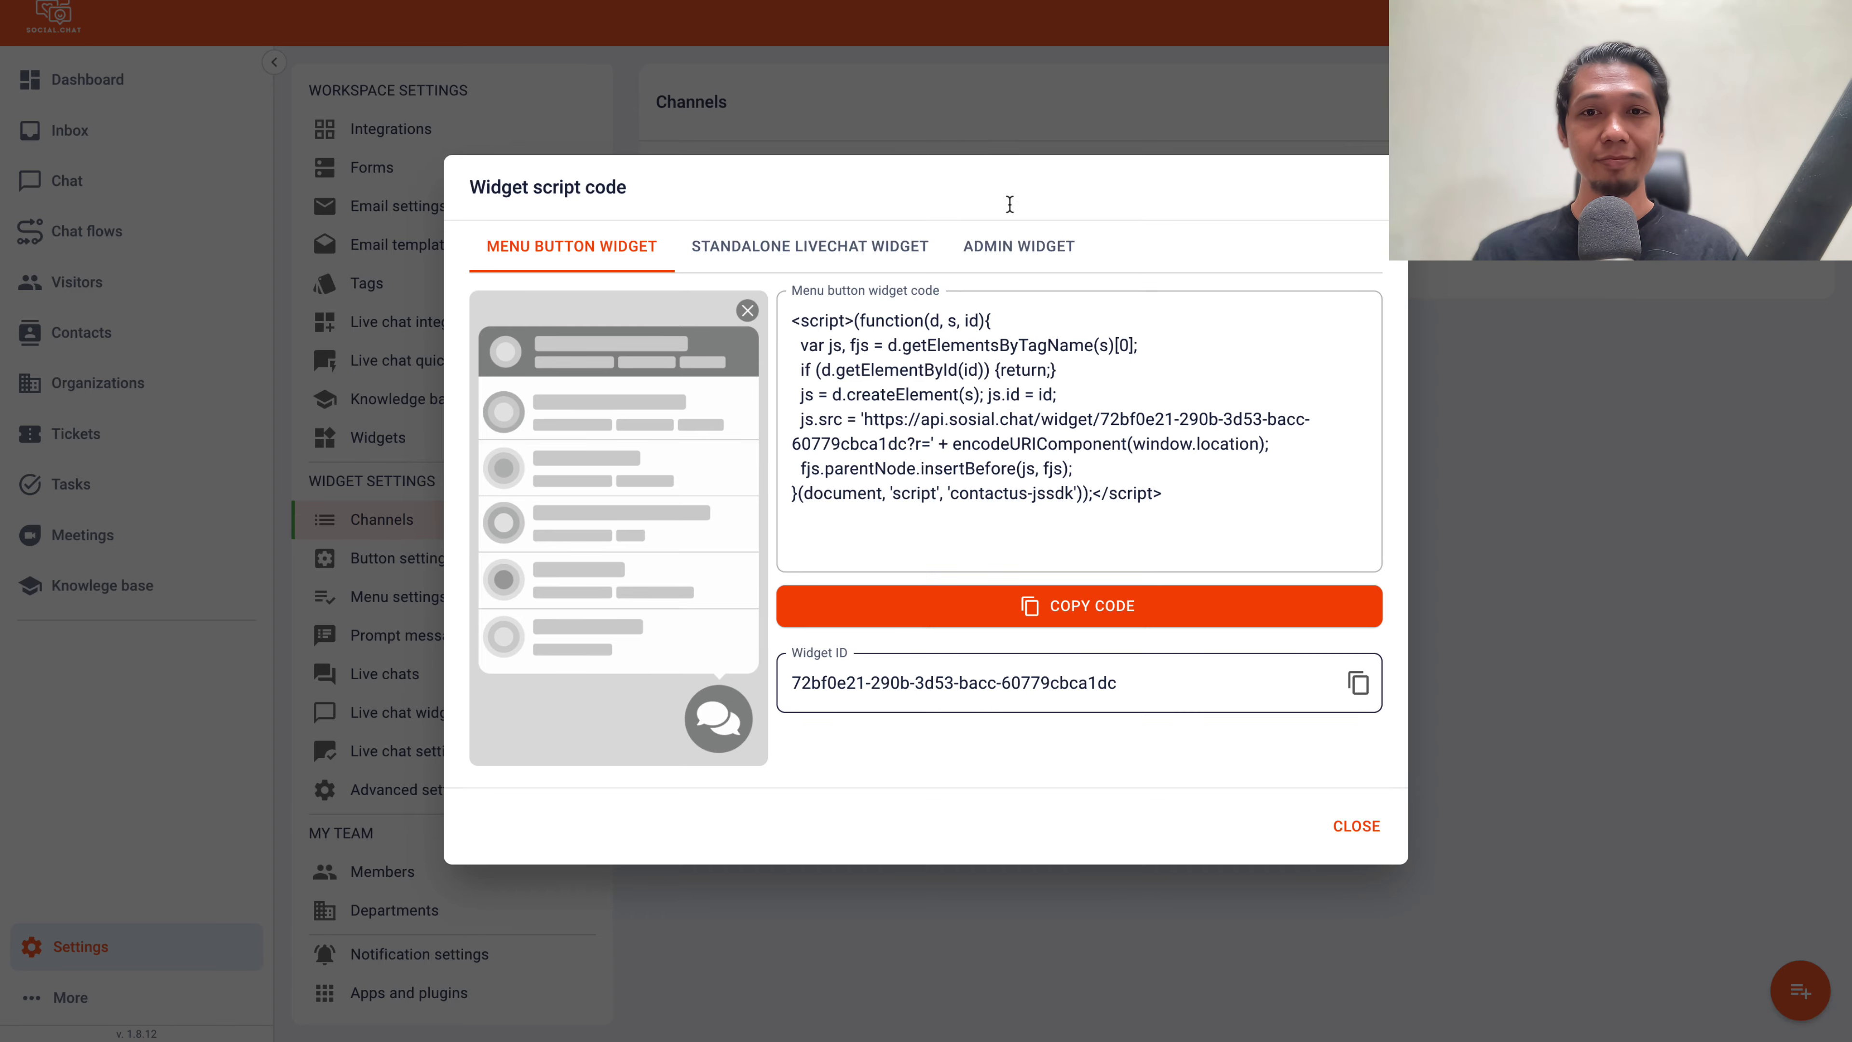
Close the widget code window and start a new channel with the Telegram action
click(1043, 252)
click(1356, 814)
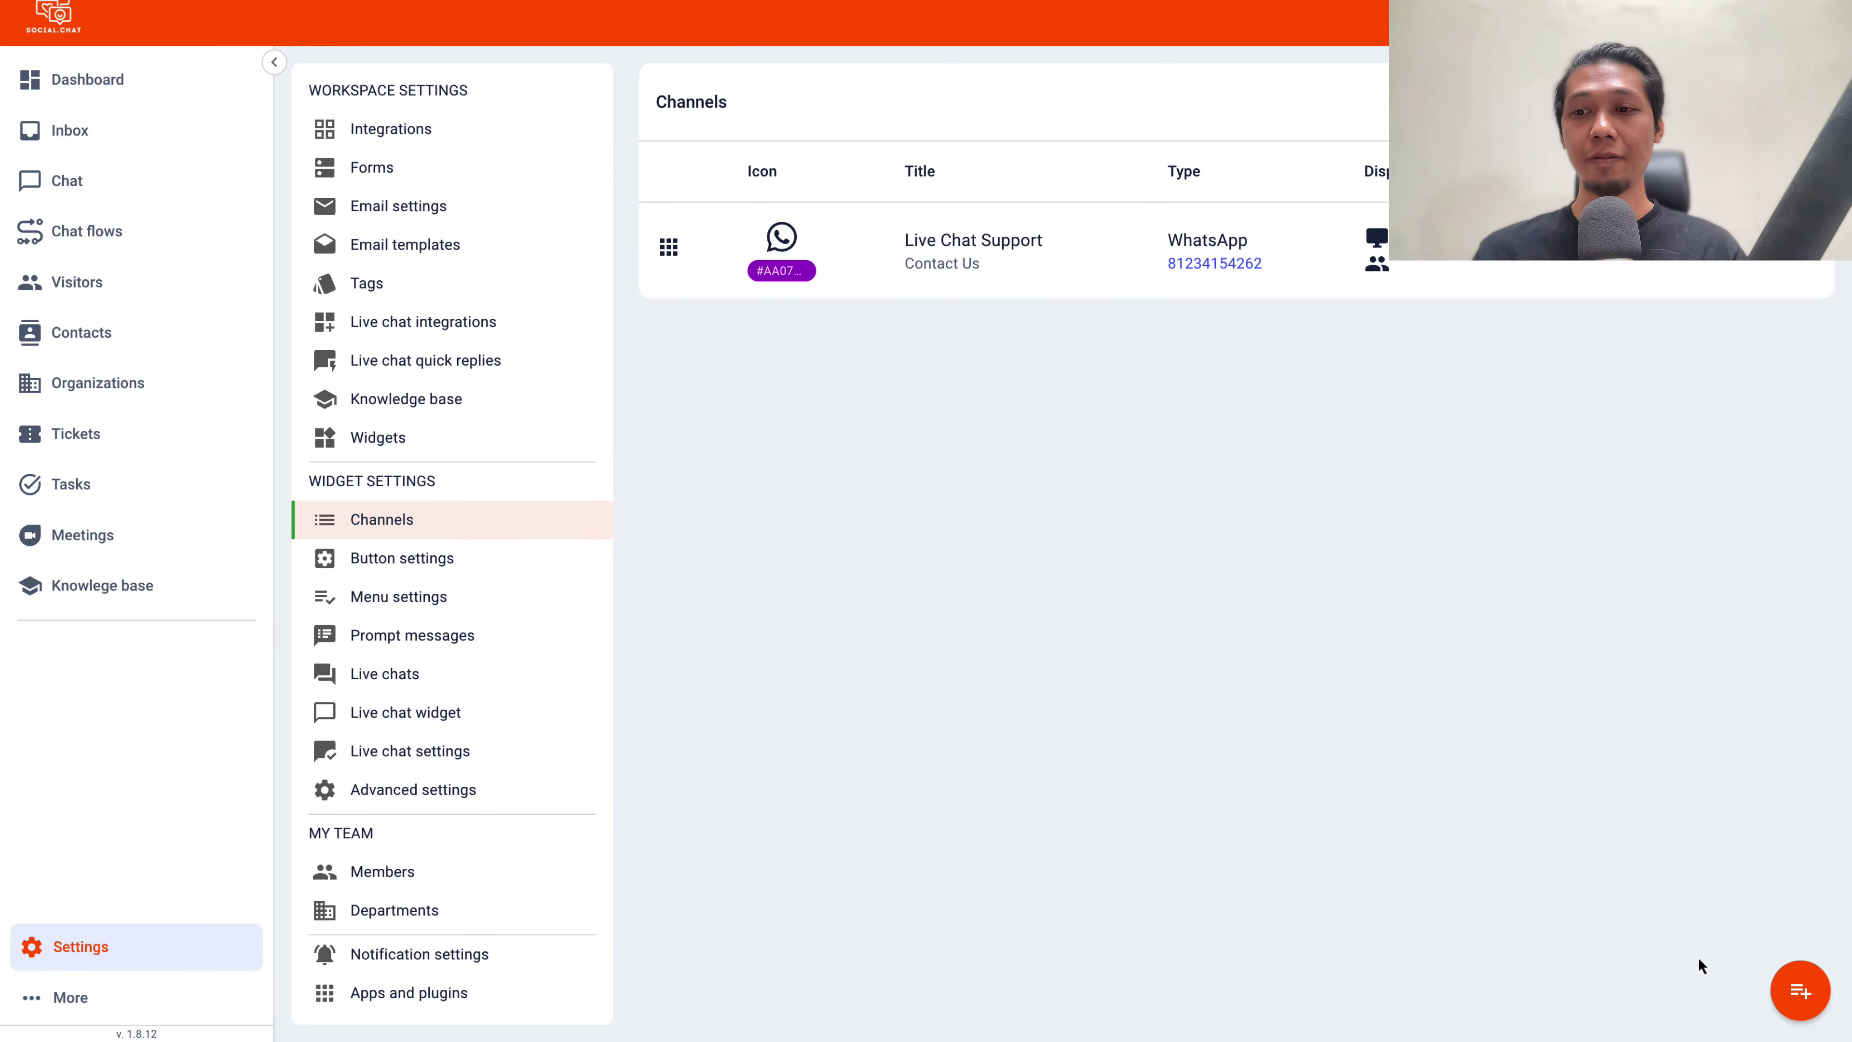
click(1797, 1001)
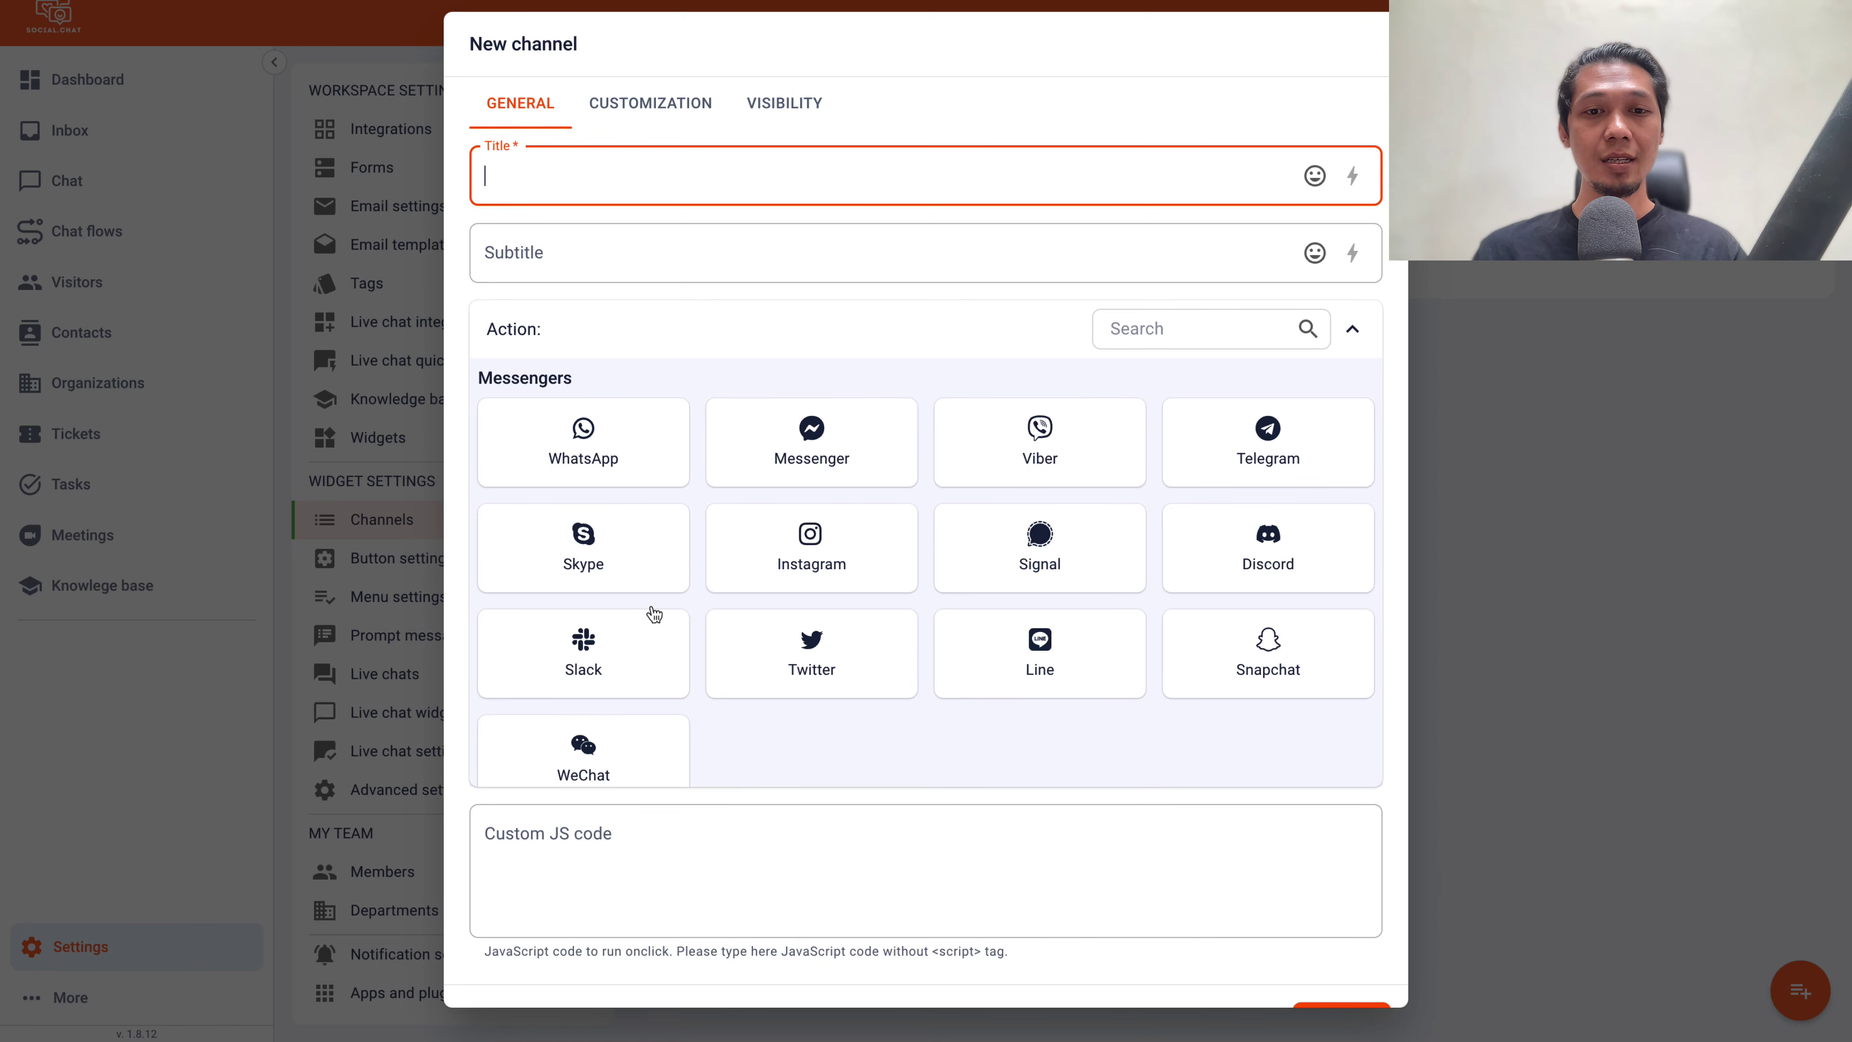
scroll(654, 613, down, 1)
scroll(652, 611, up, 1)
click(1199, 455)
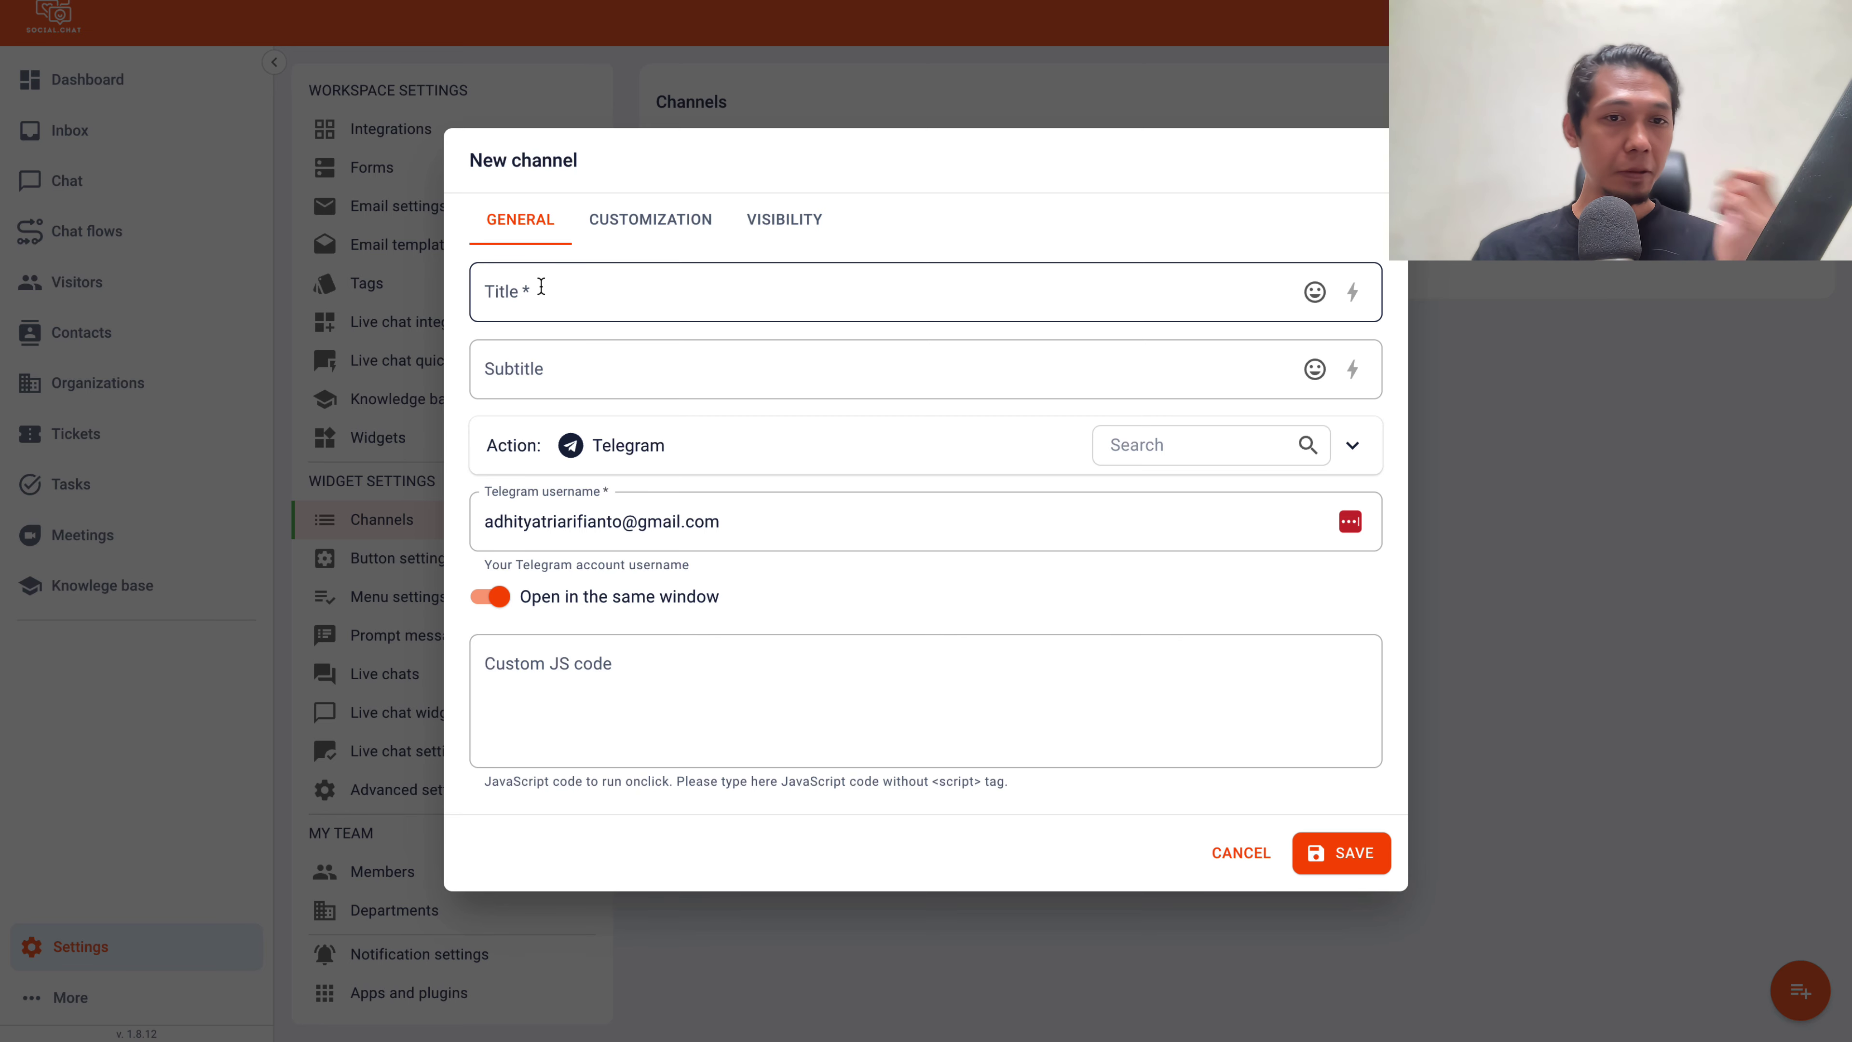
Title it 'Contact Me on Telegram', subtitle 'We can help you', enter the Telegram username, and save
click(541, 286)
text(C)
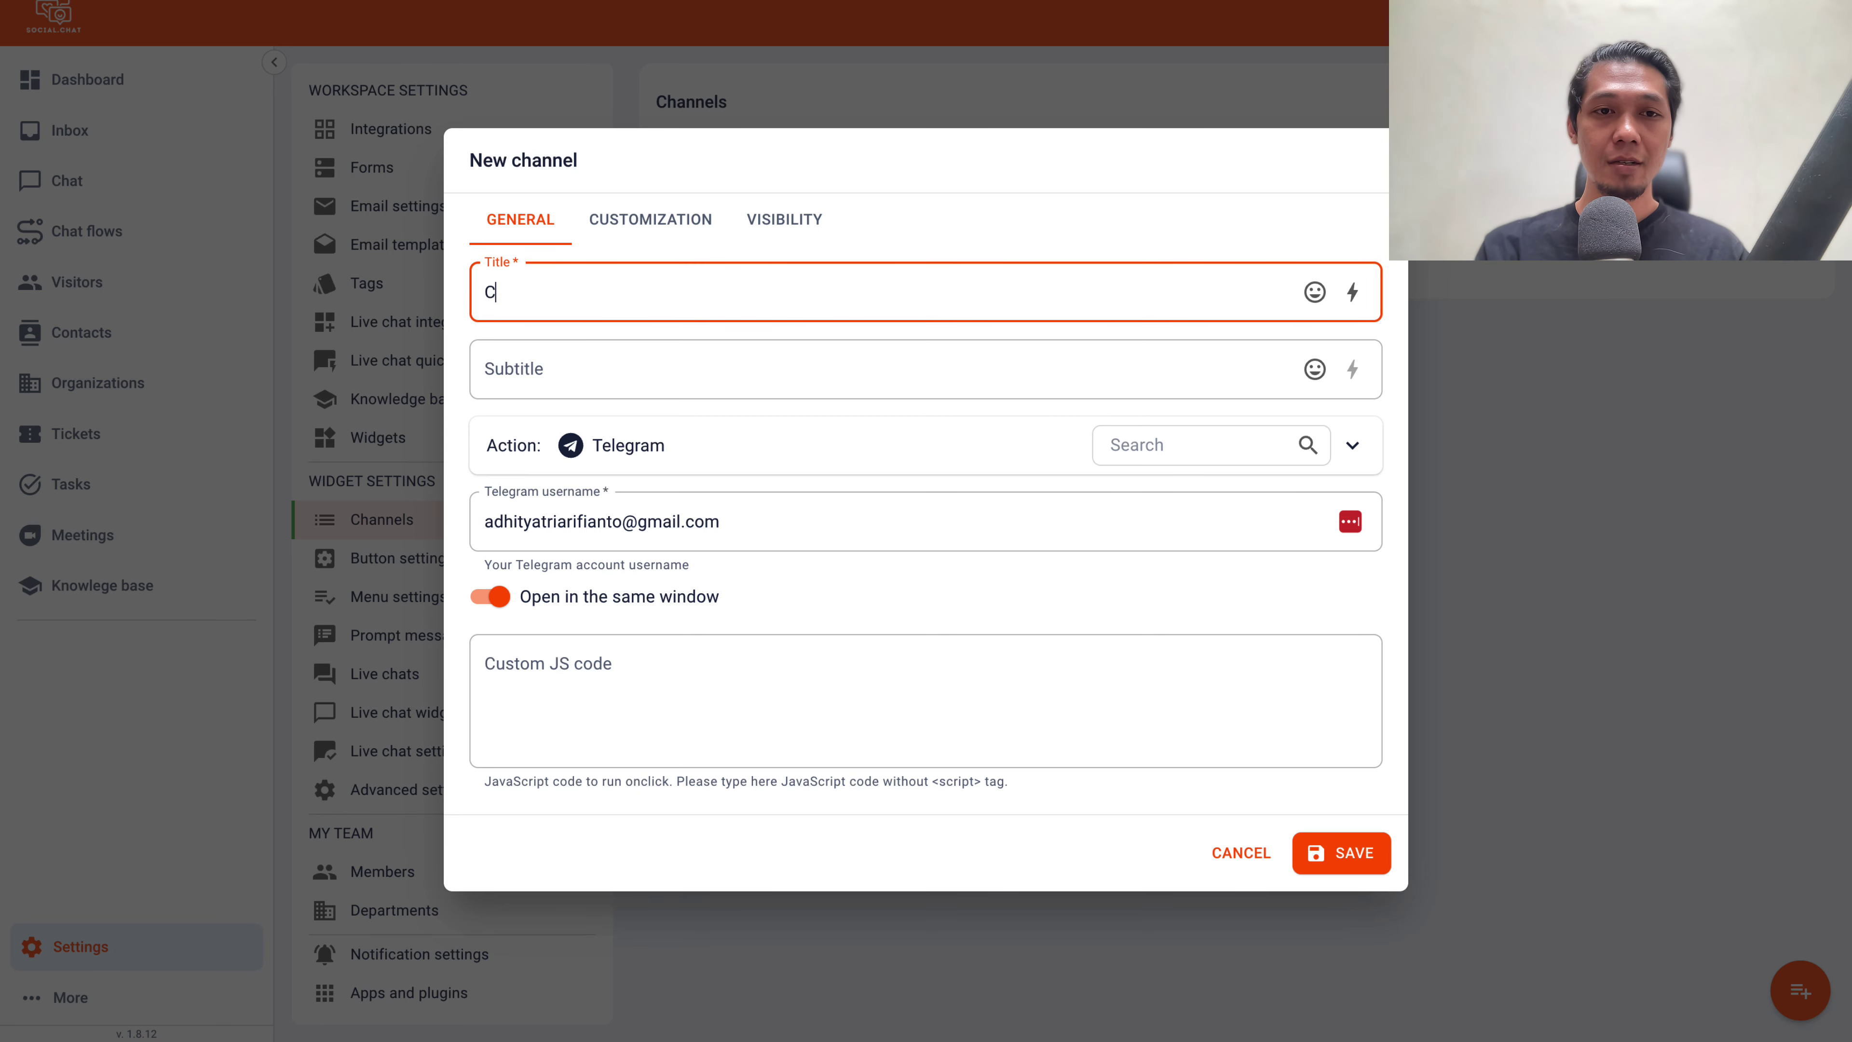
text(ontact Me on Telegram)
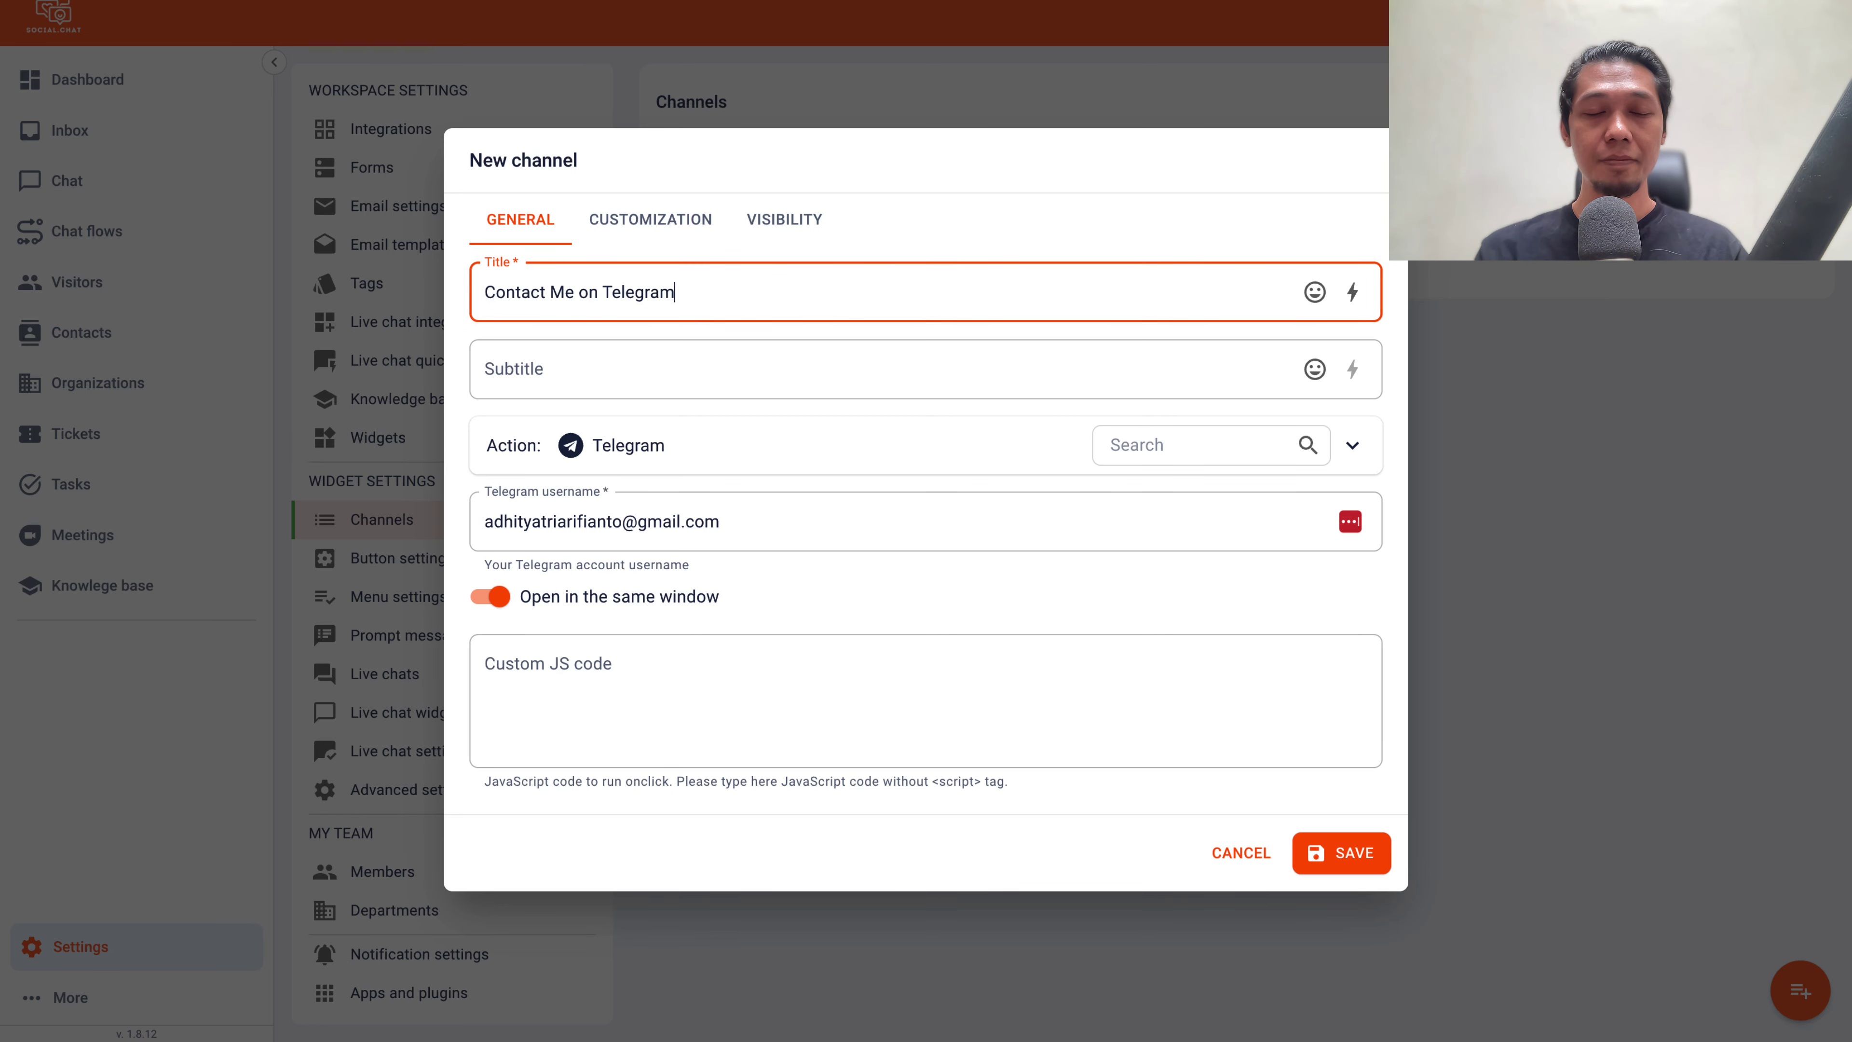
key(Tab)
key(Tab)
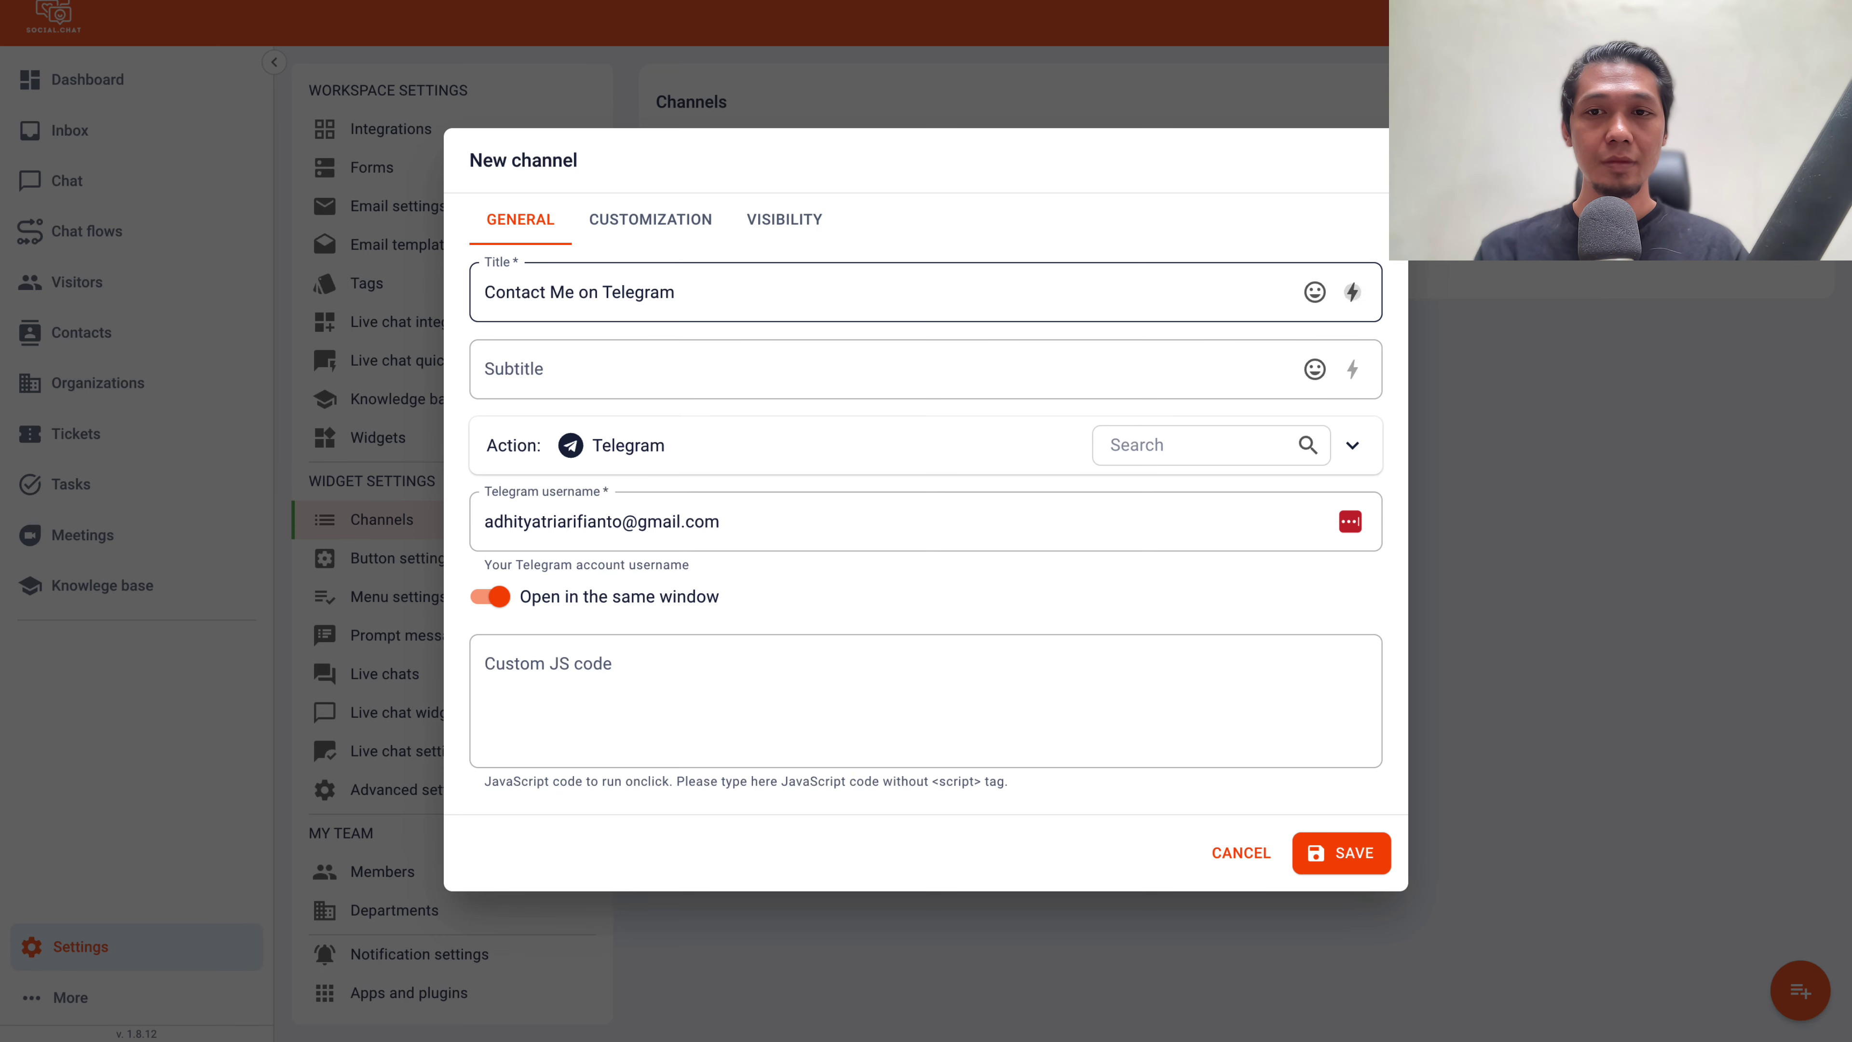
key(Tab)
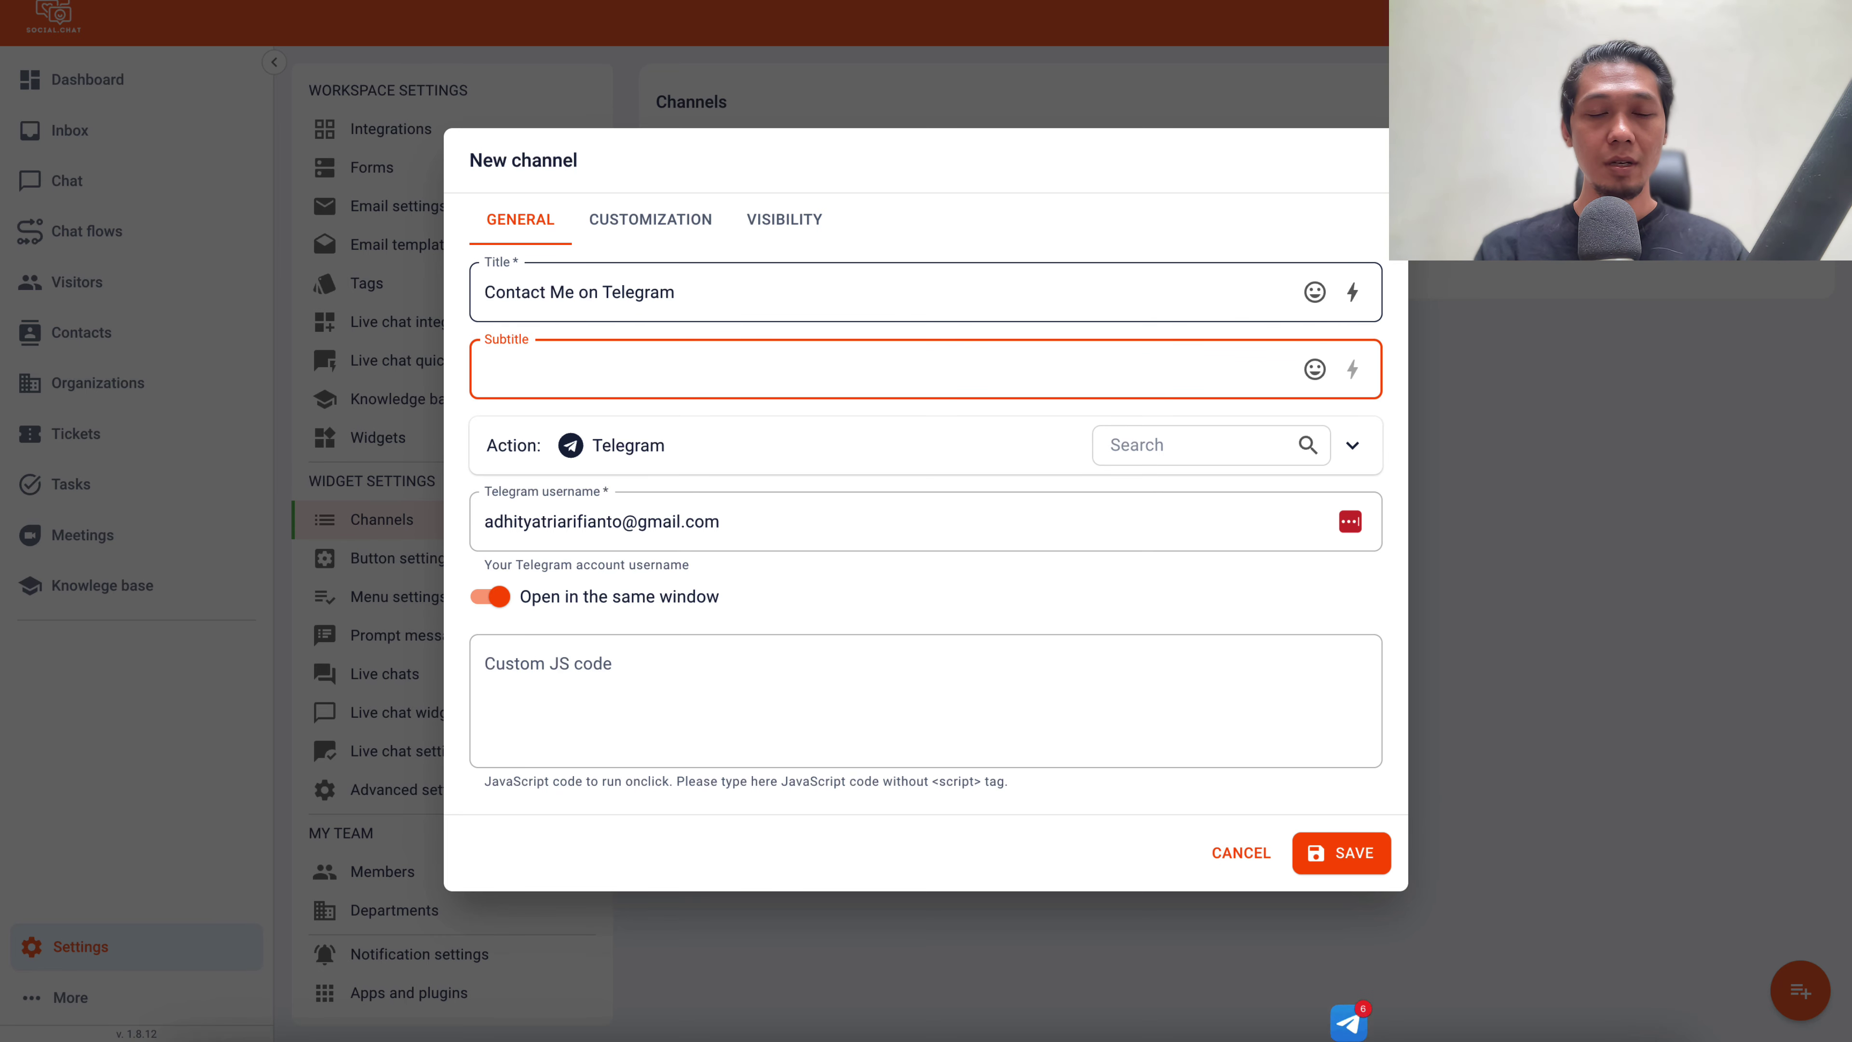
text(We can help you)
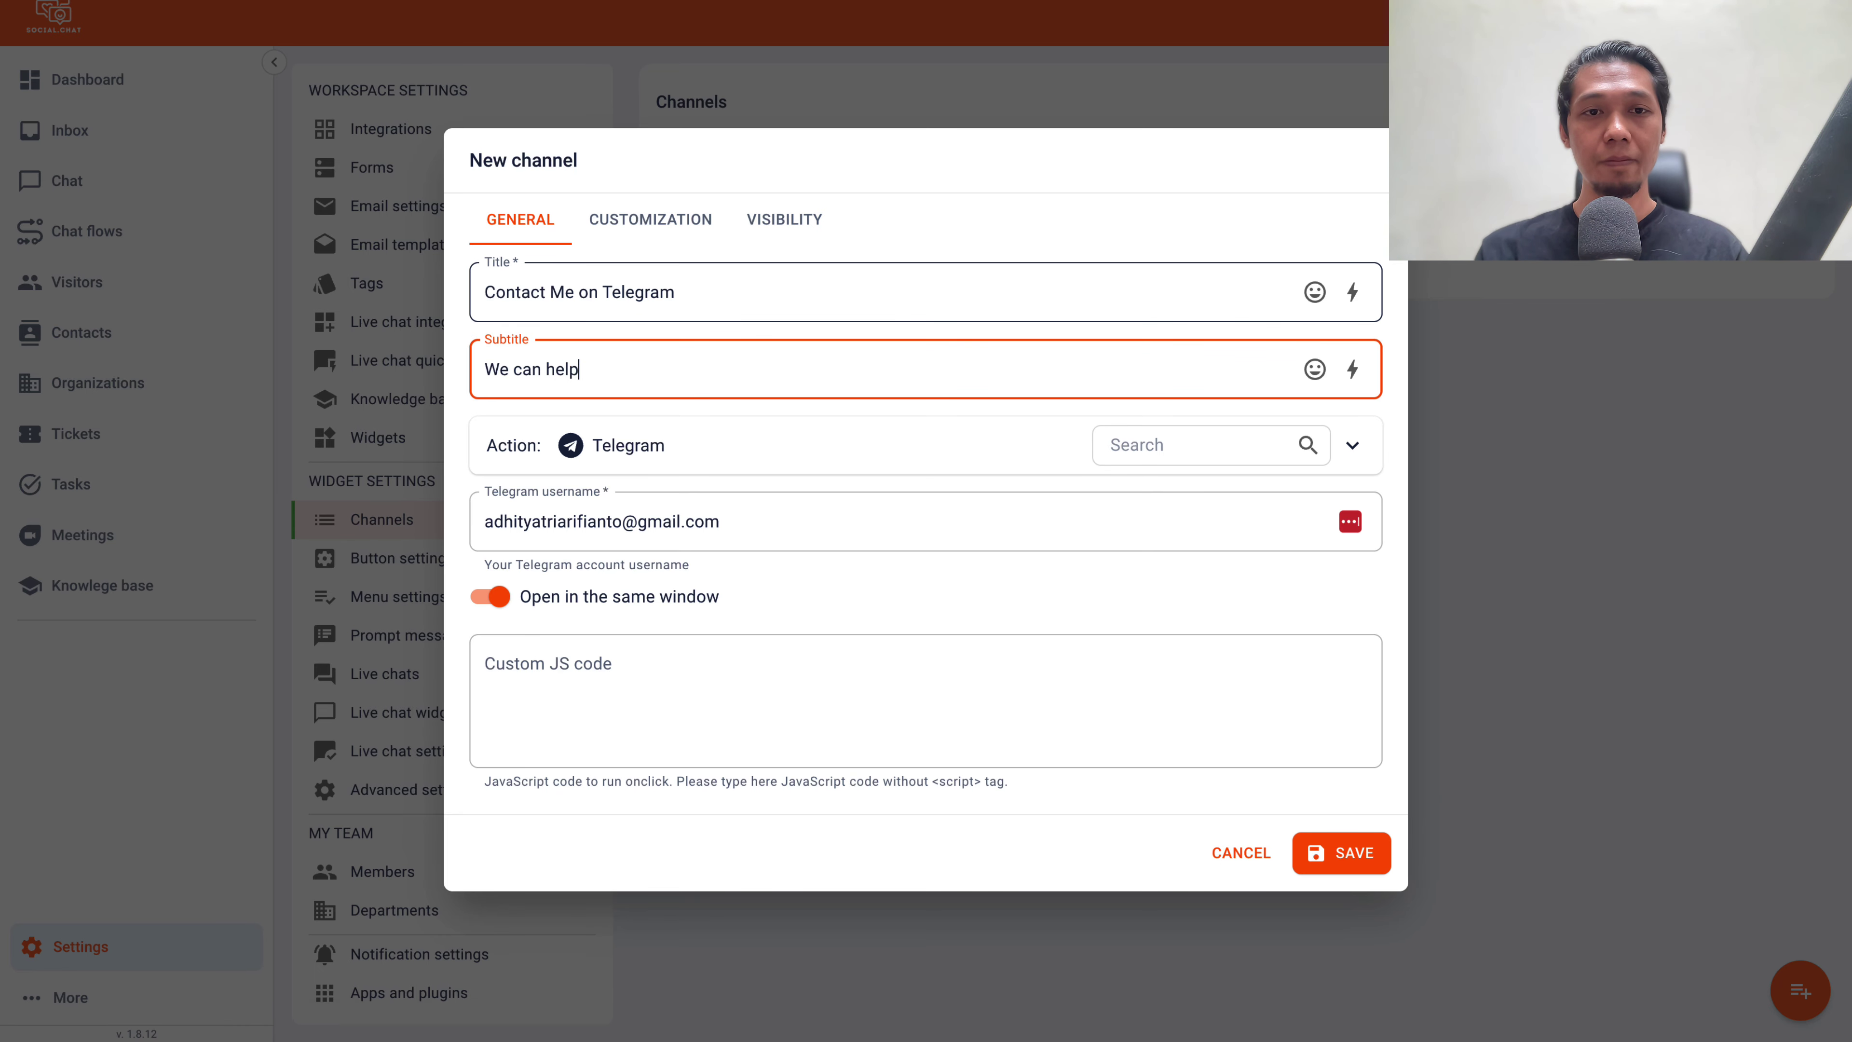
click(603, 521)
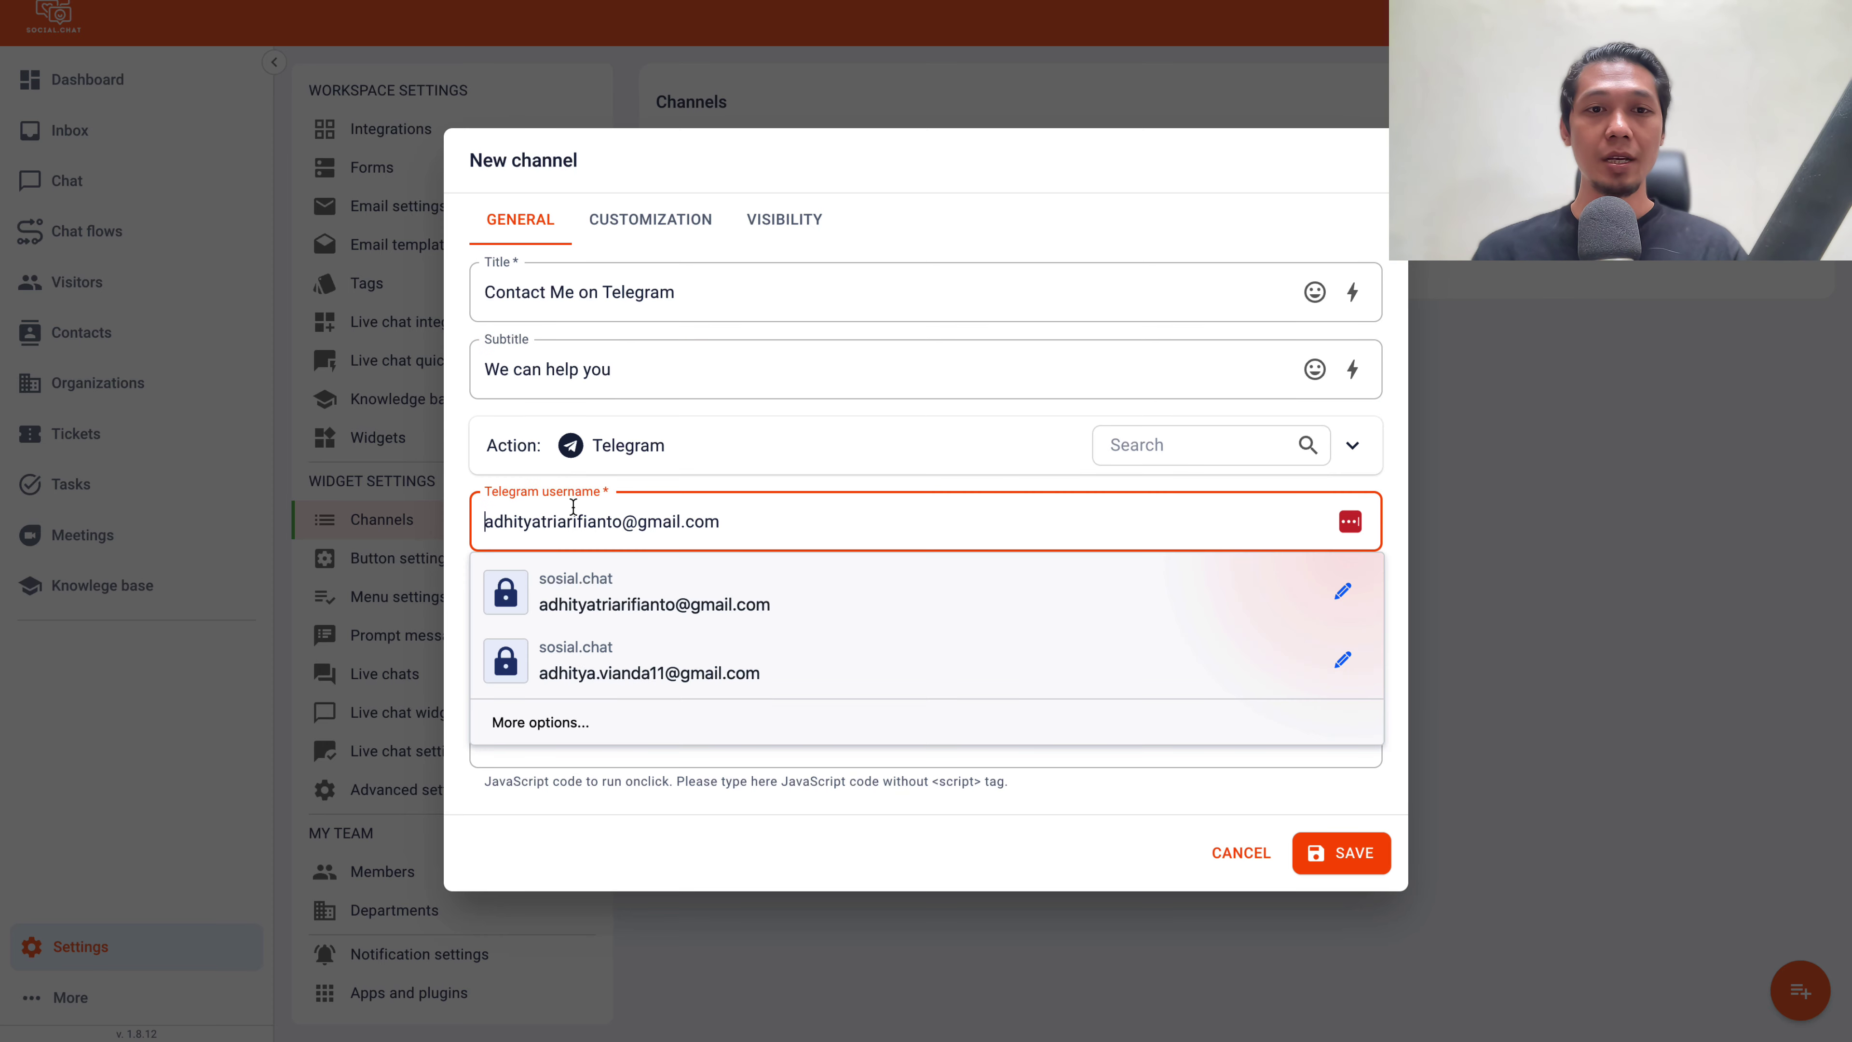
key(ctrl+a)
key(BackSpace)
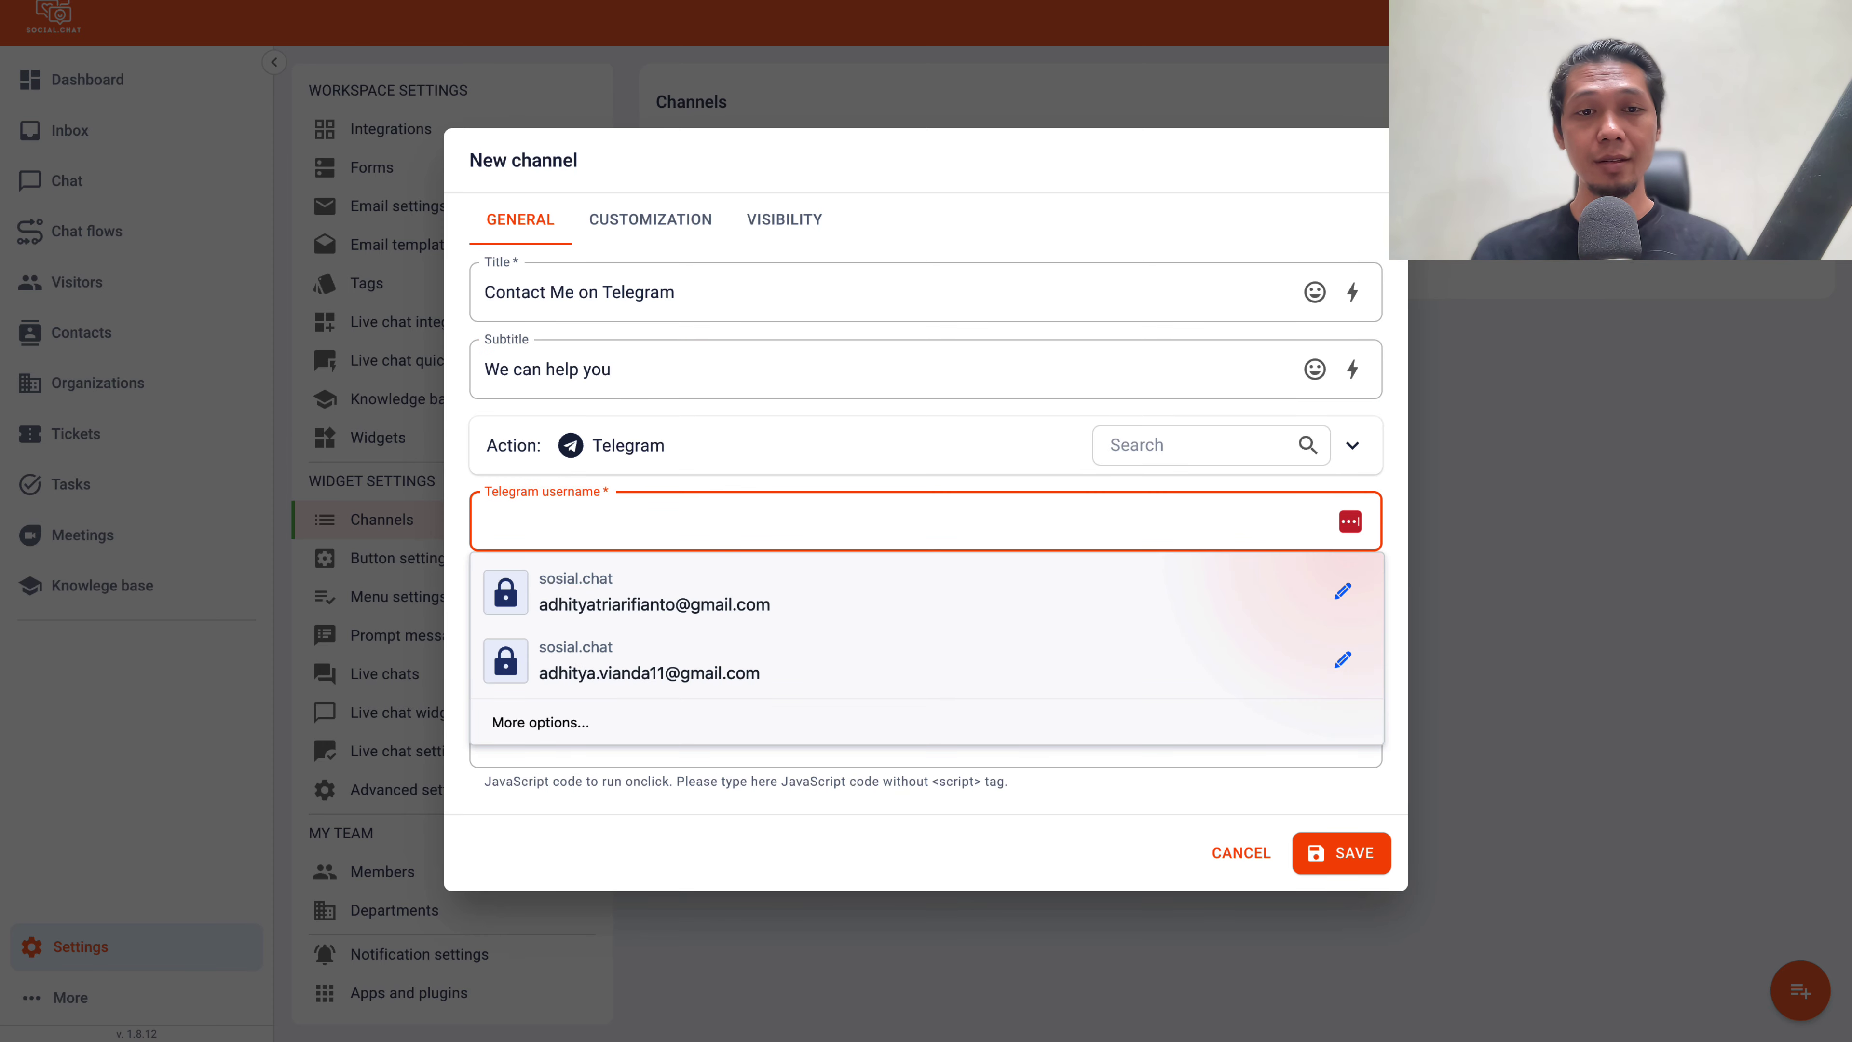
text(adhityatri11)
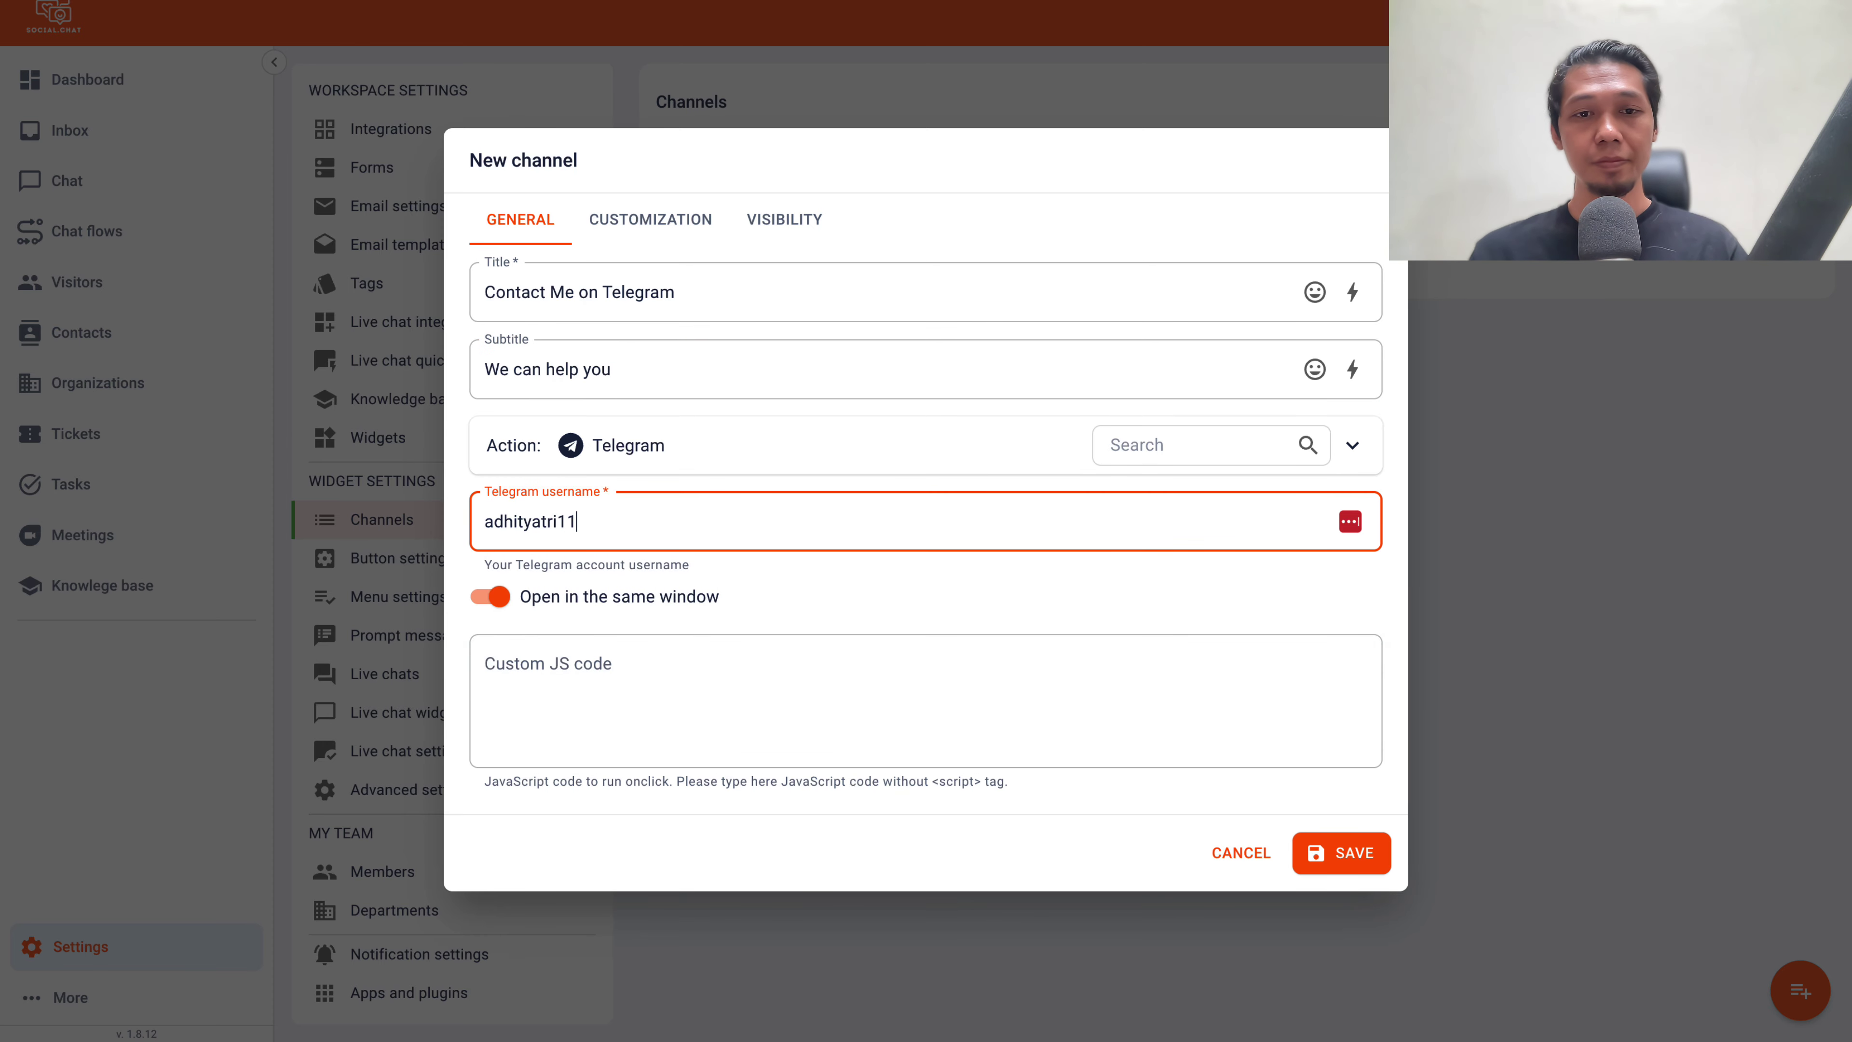
click(1341, 853)
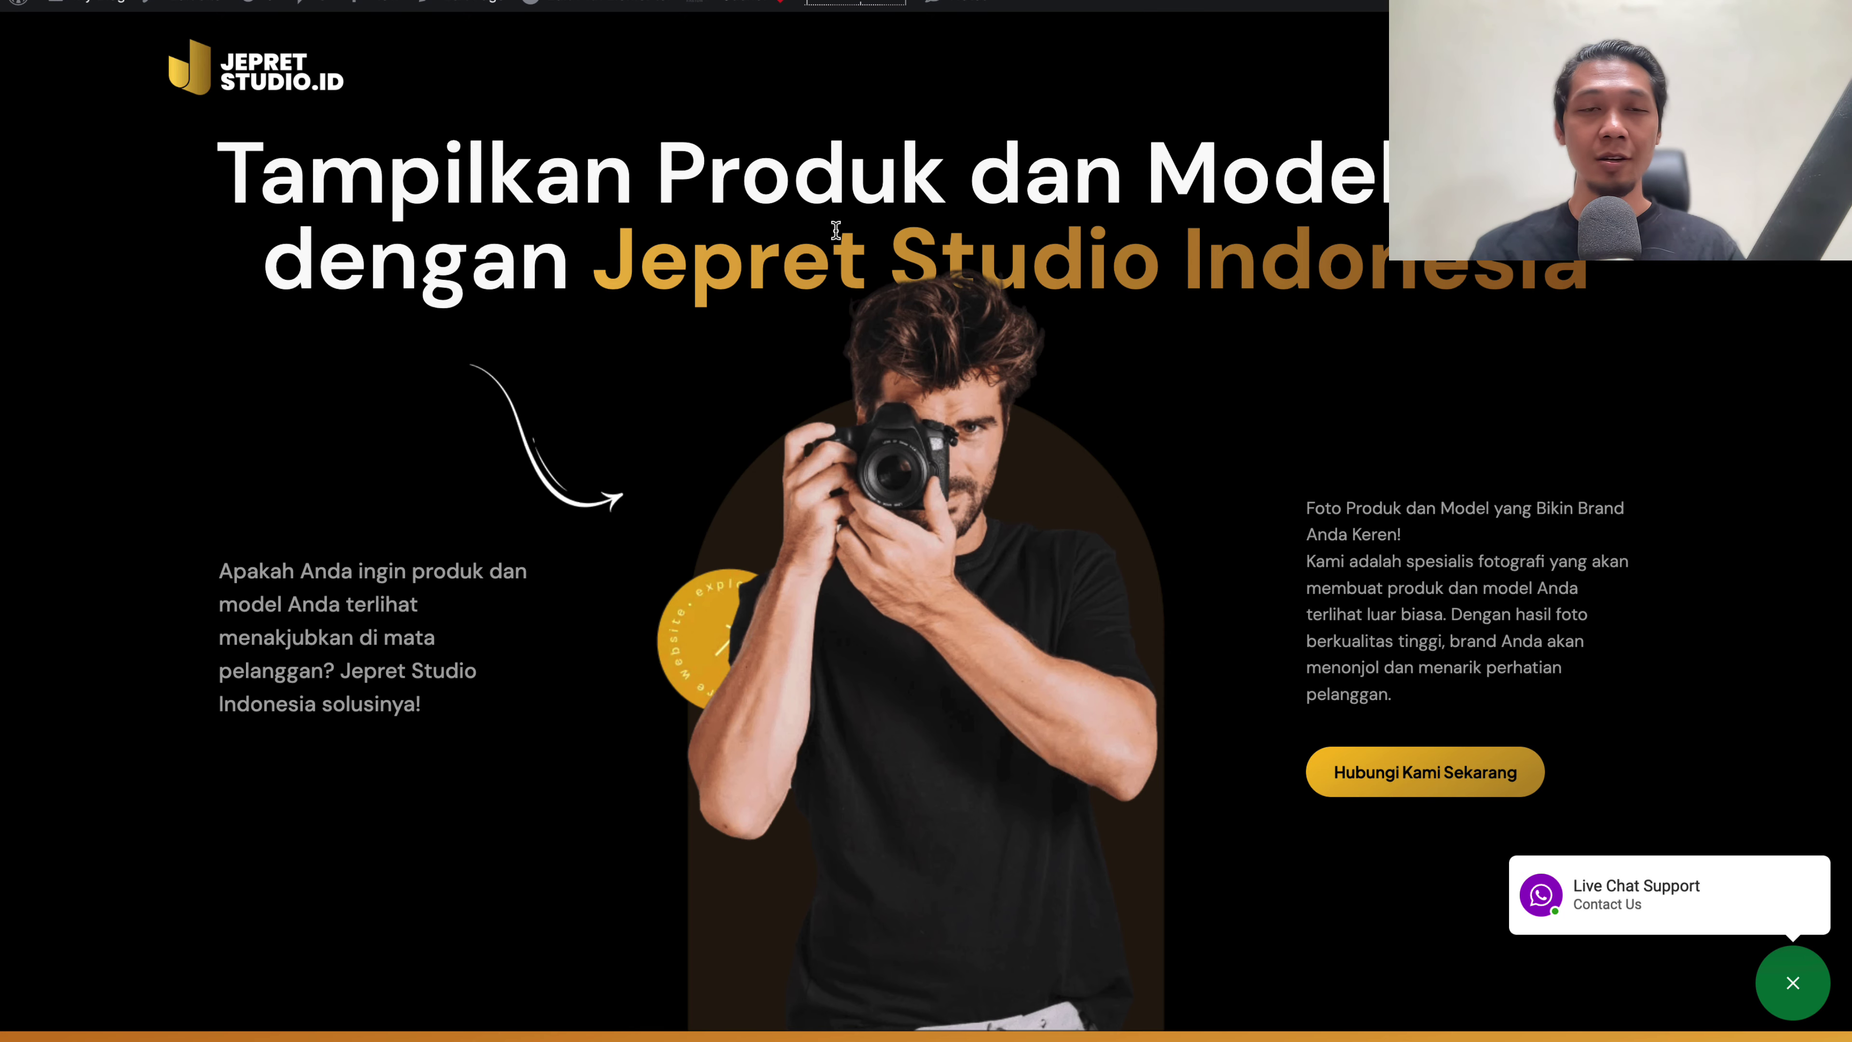
Reload the live site and expand the chat widget's menu to see the Telegram option
key(F5)
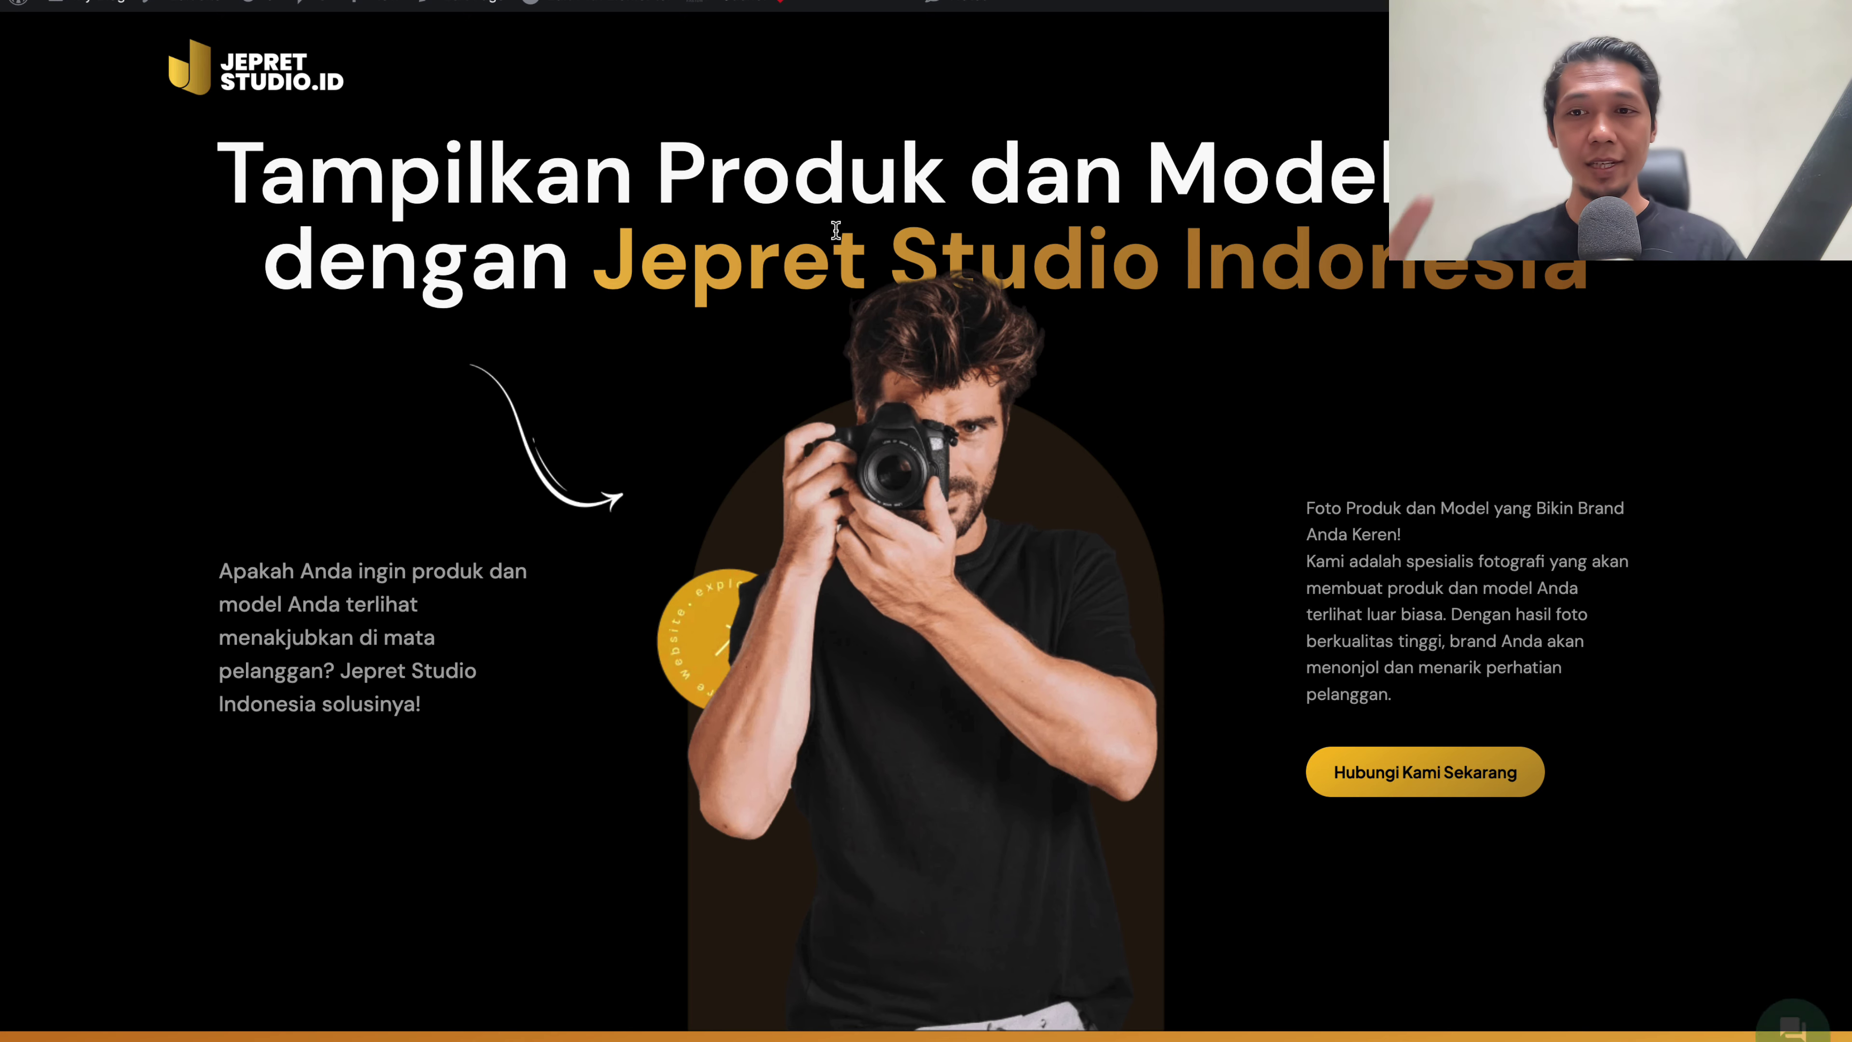
click(1793, 981)
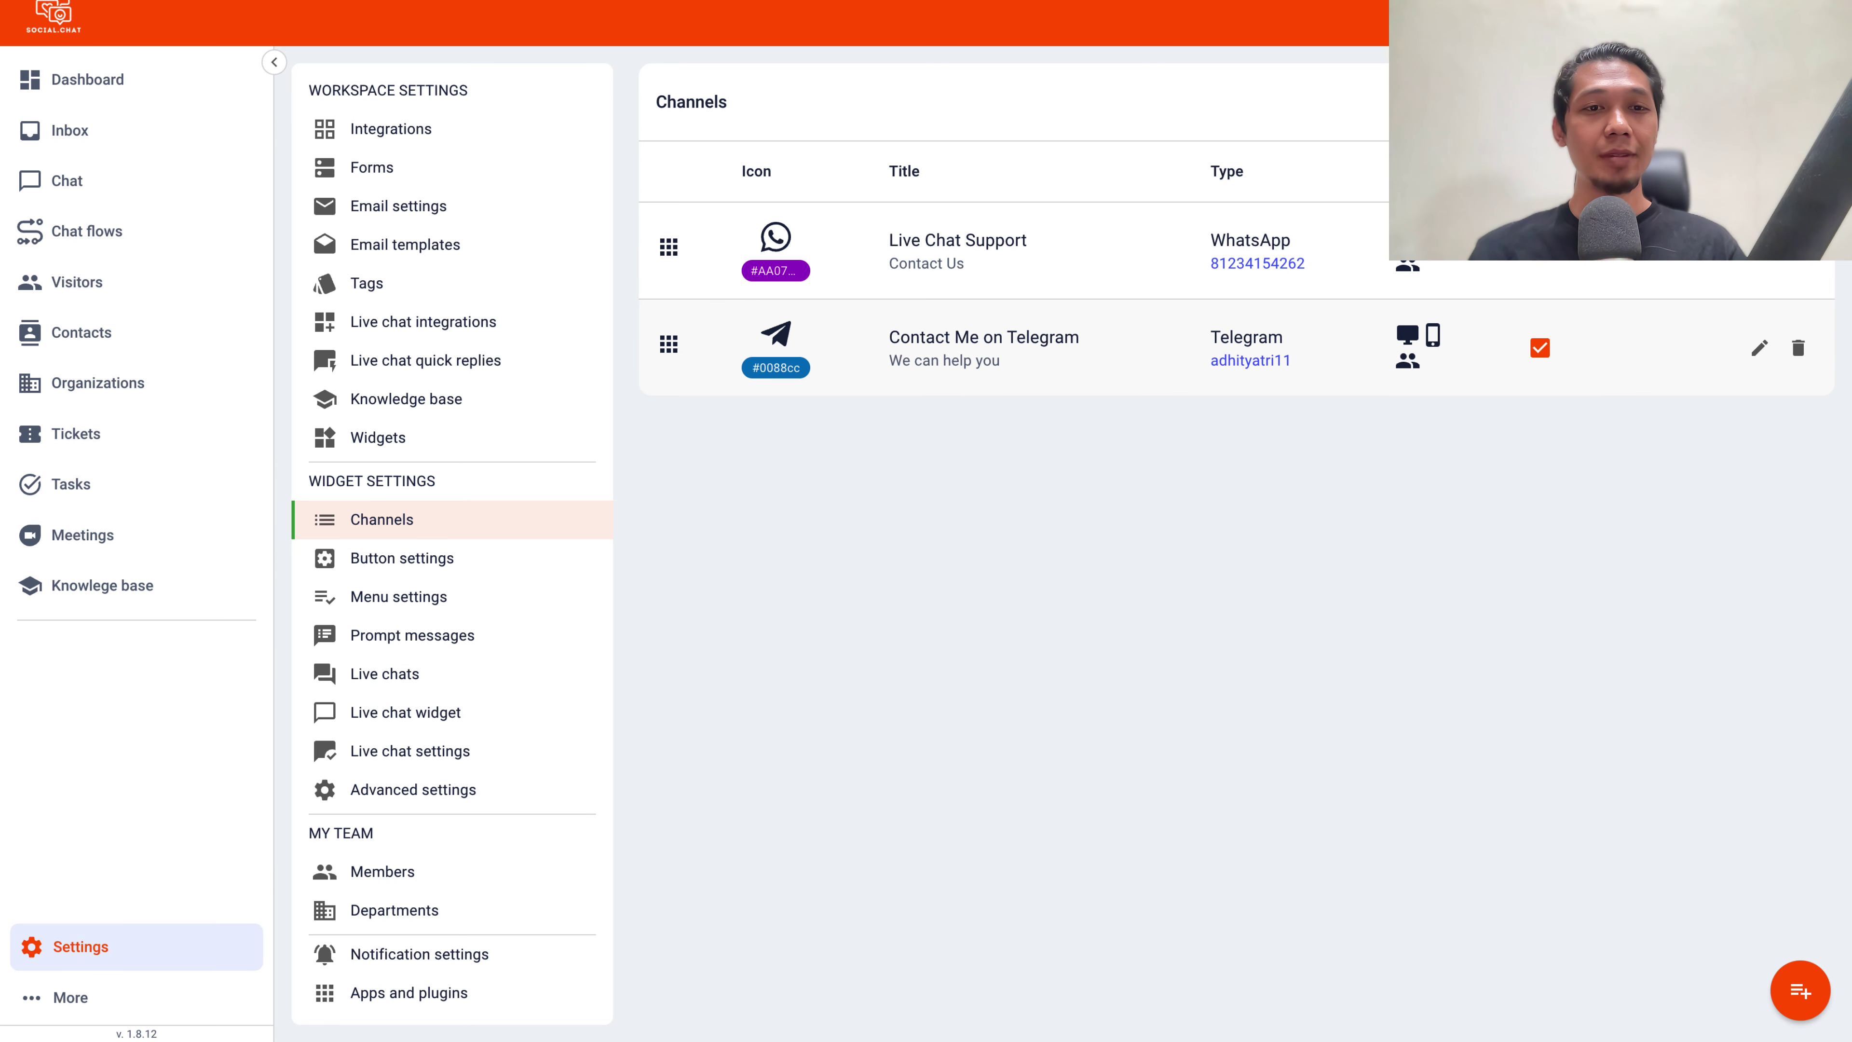
Start another channel whose action opens the live chat widget
click(1801, 990)
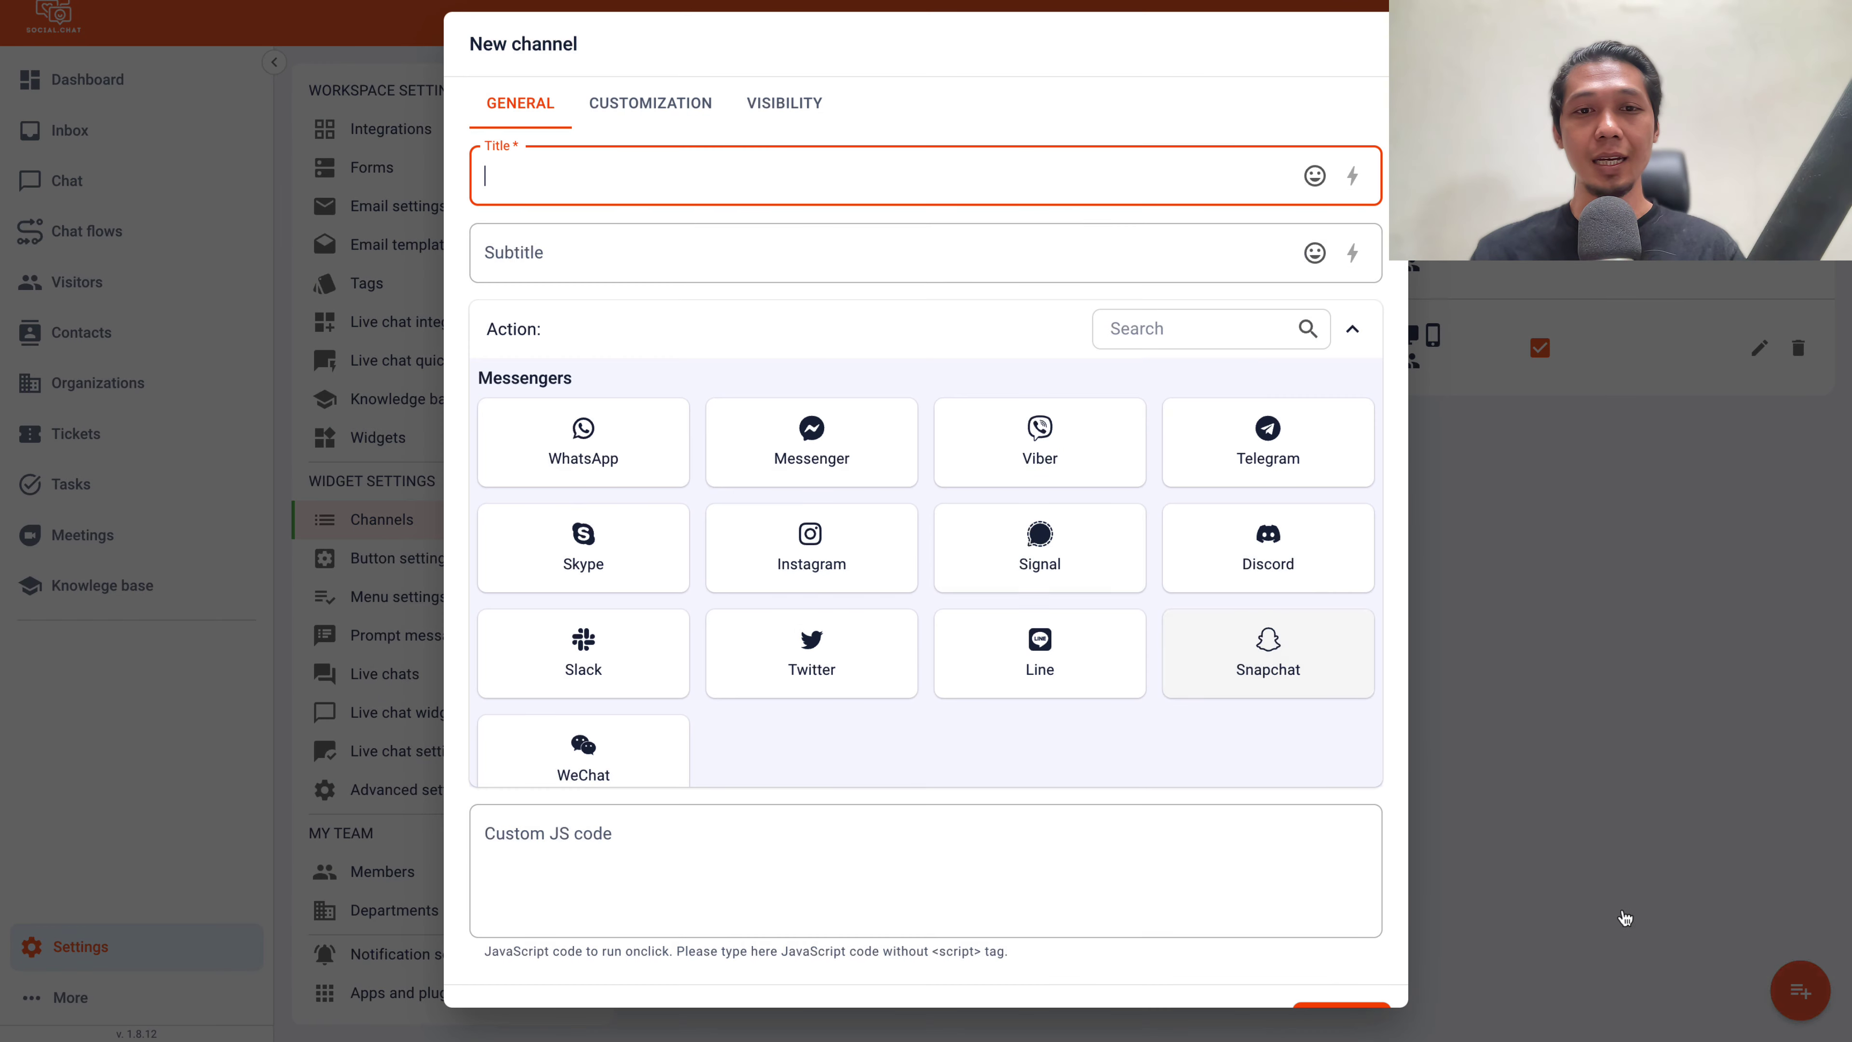
scroll(663, 509, down, 10)
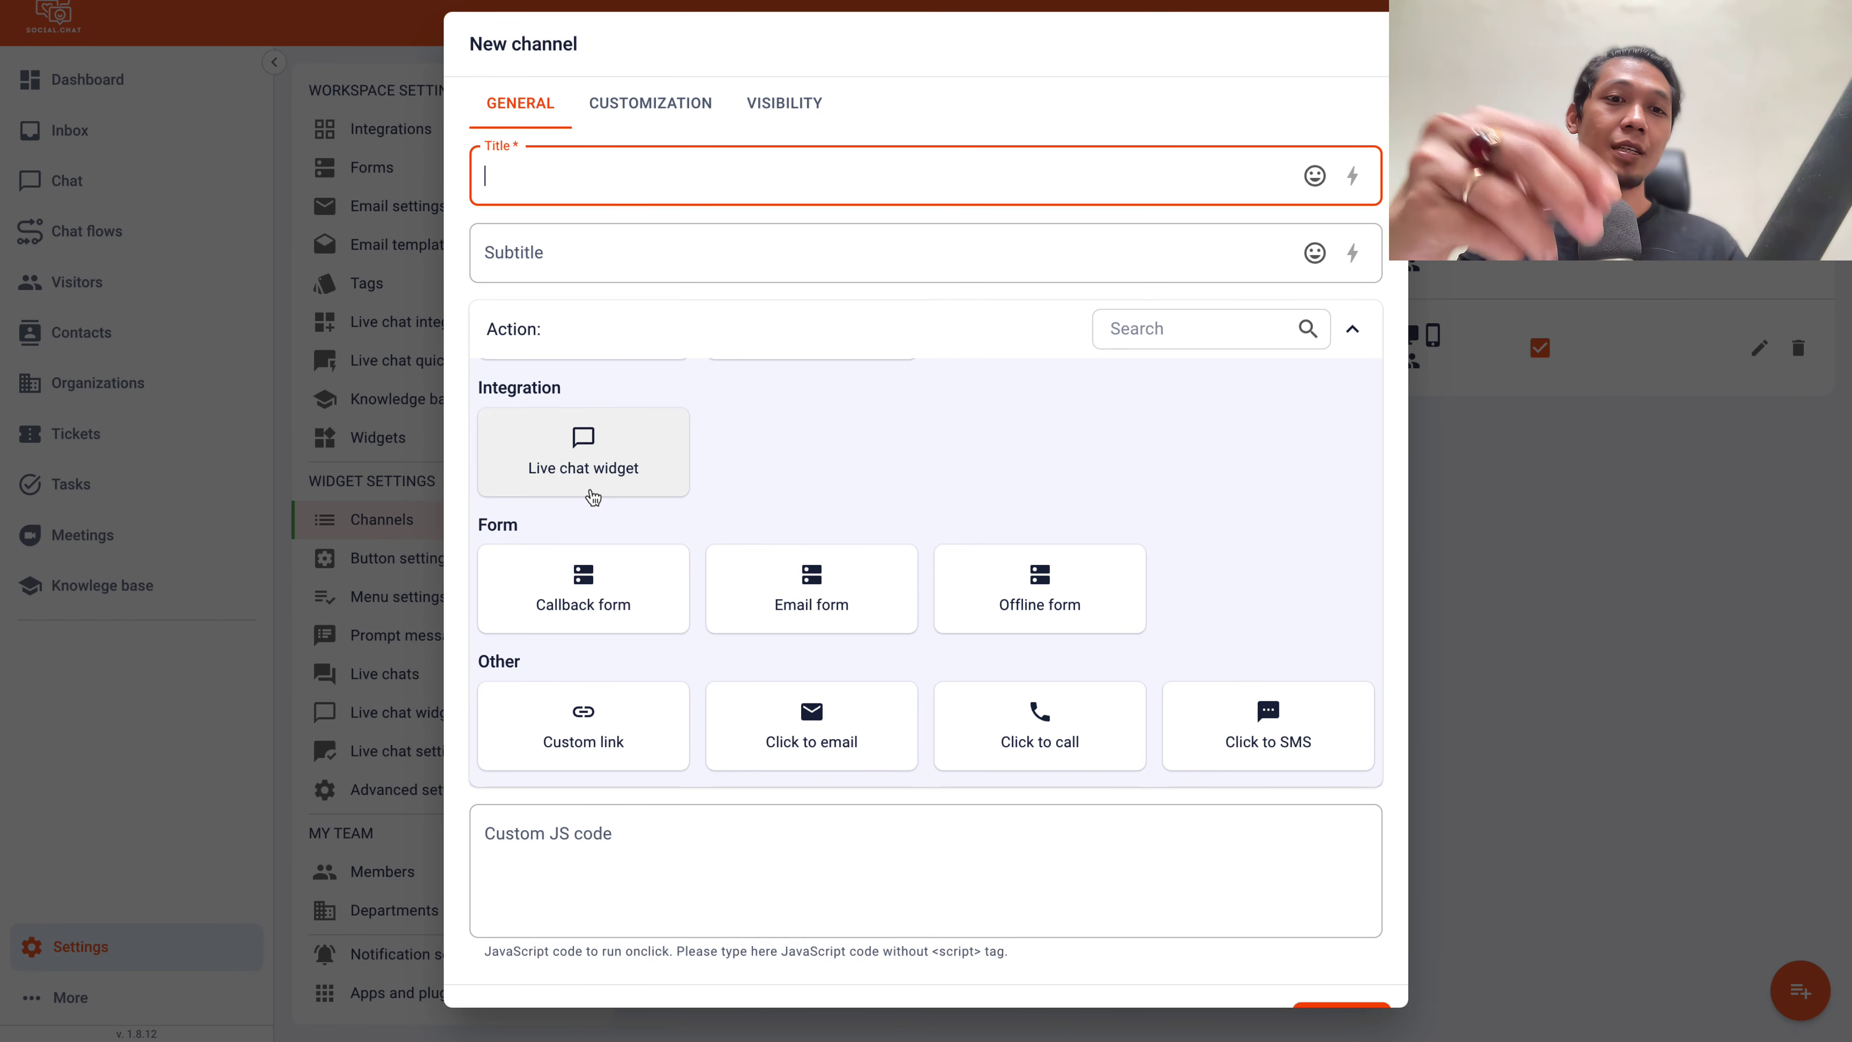
scroll(680, 562, down, 1)
scroll(681, 562, up, 5)
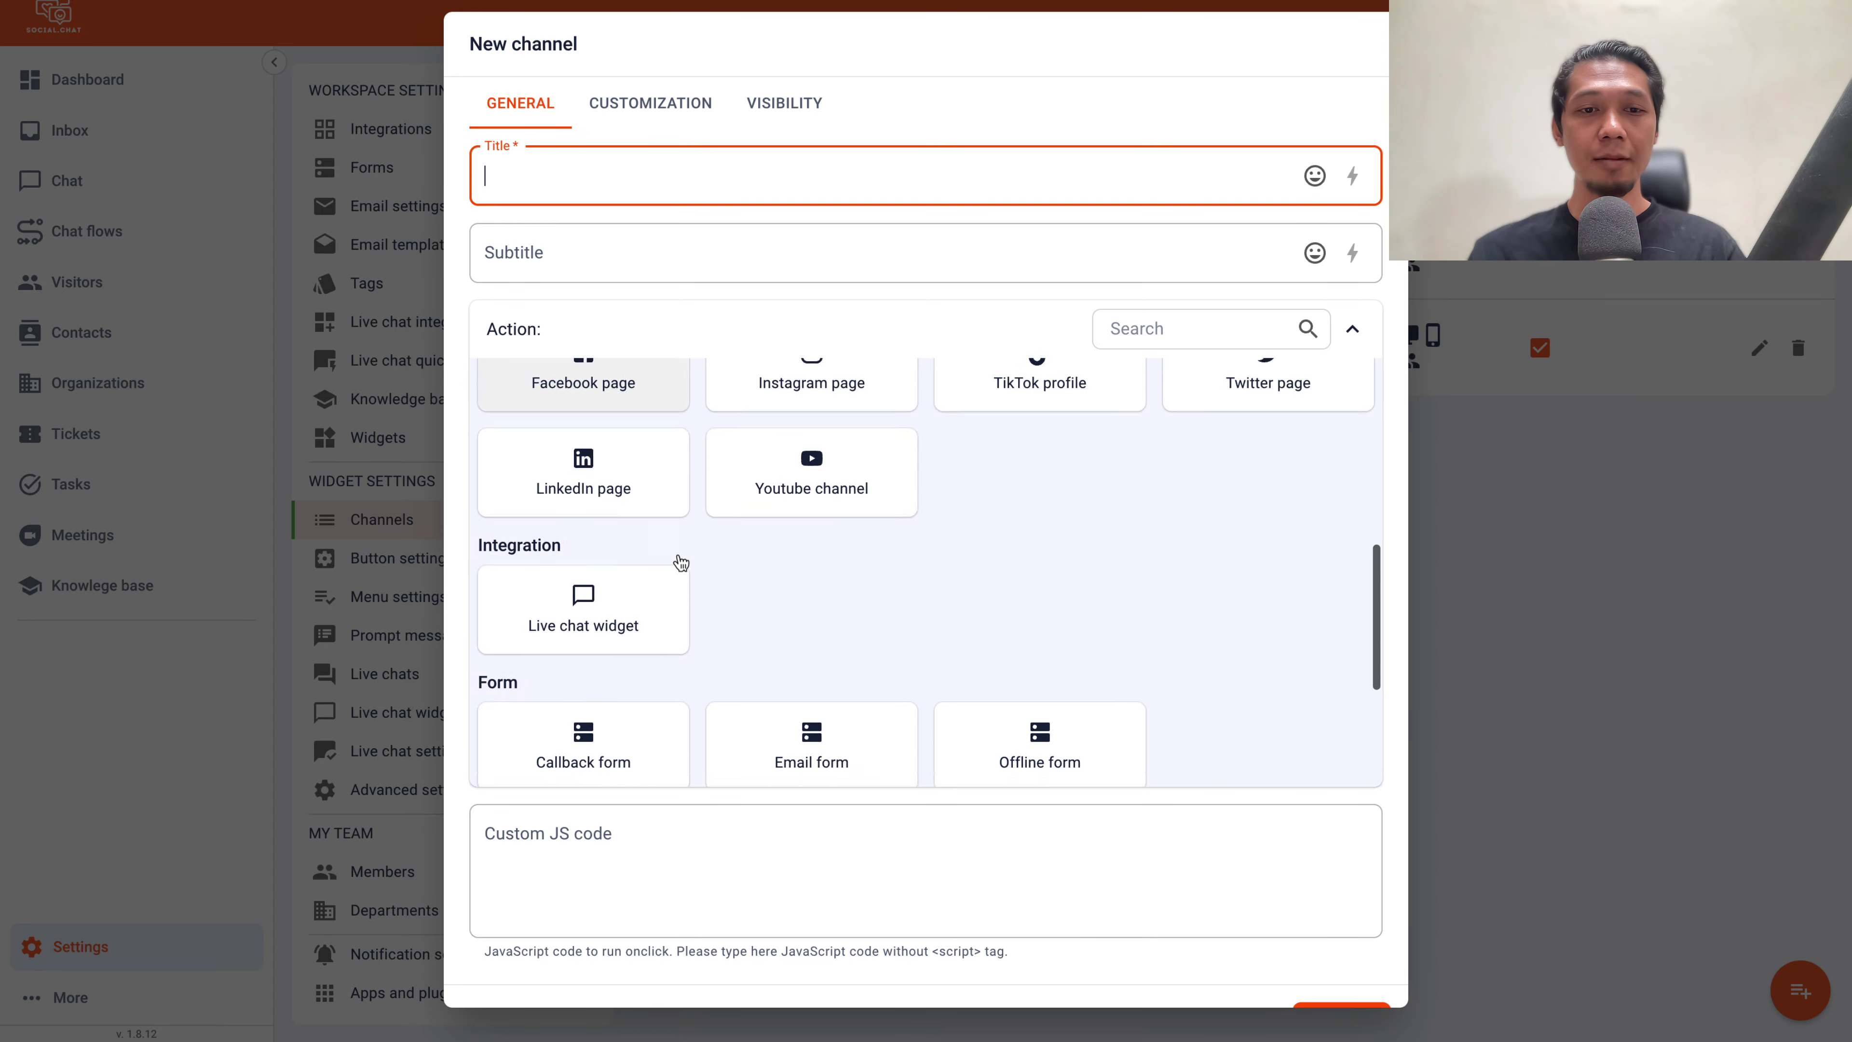
scroll(681, 562, down, 7)
scroll(681, 562, up, 10)
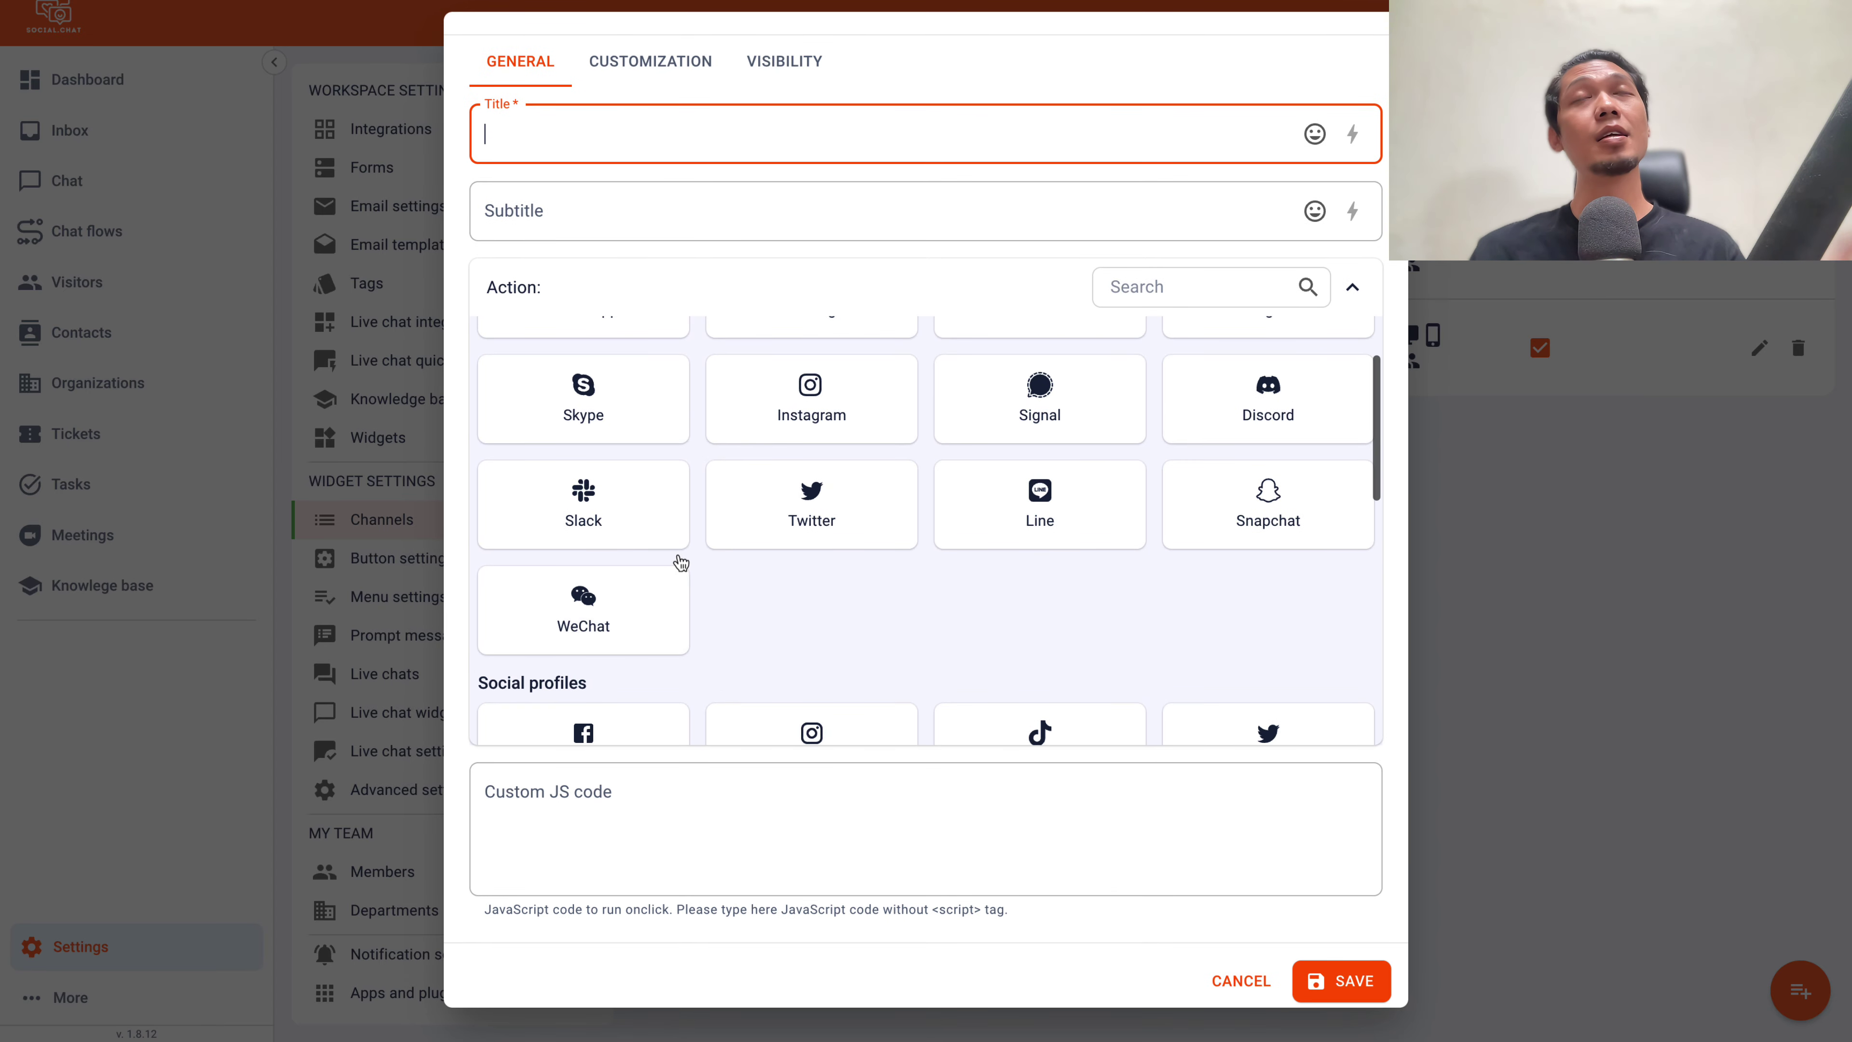
scroll(680, 562, up, 2)
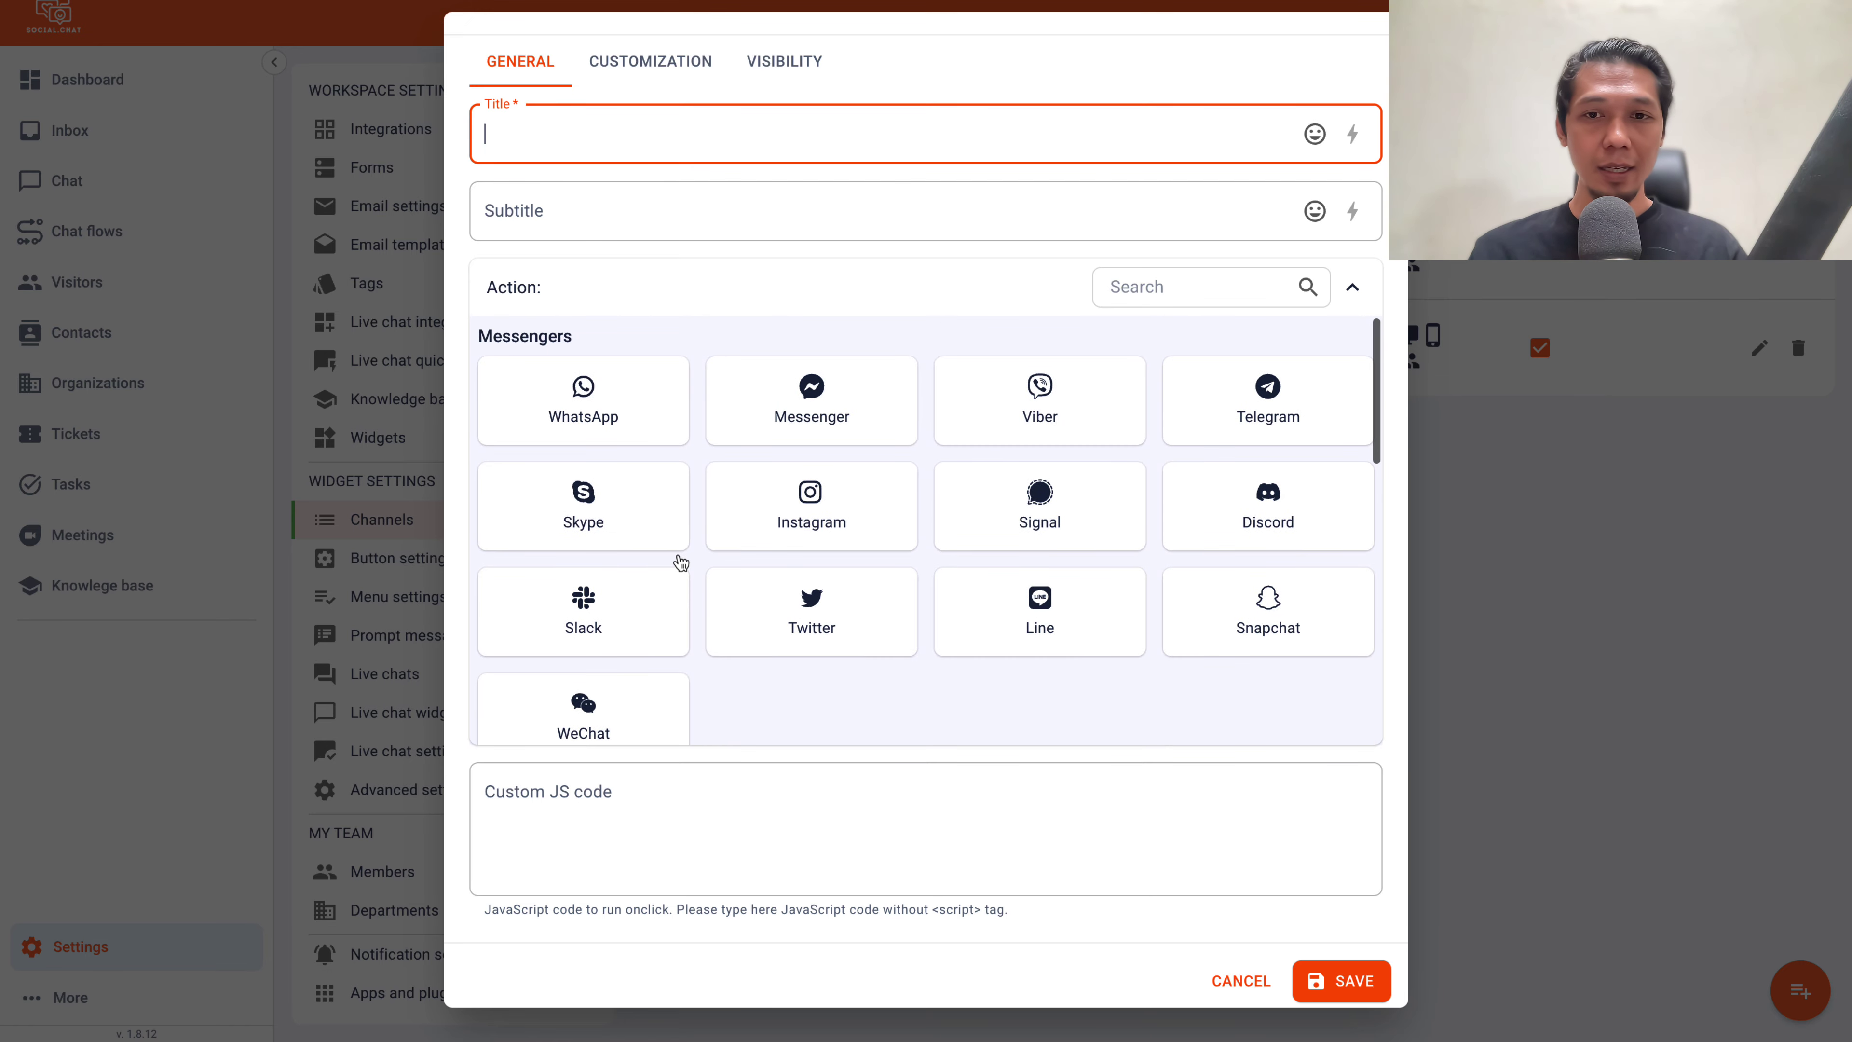
scroll(683, 558, down, 4)
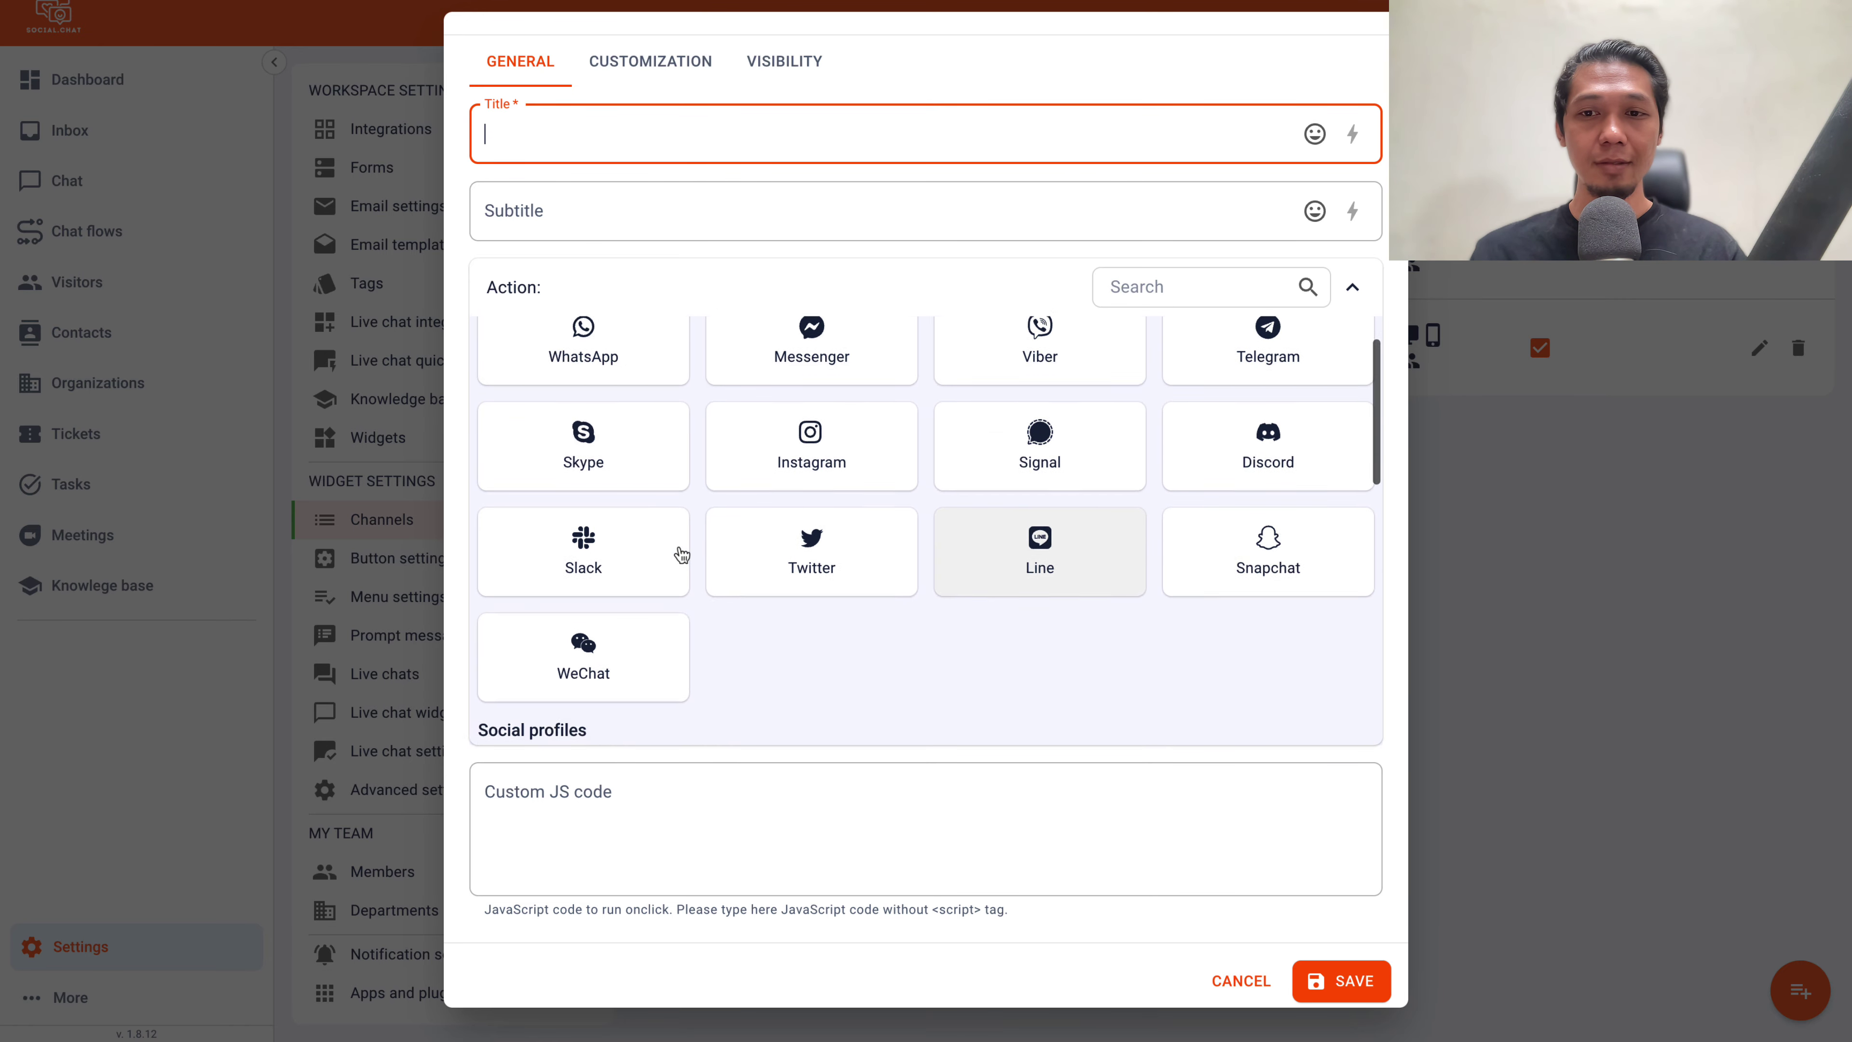
scroll(685, 522, down, 5)
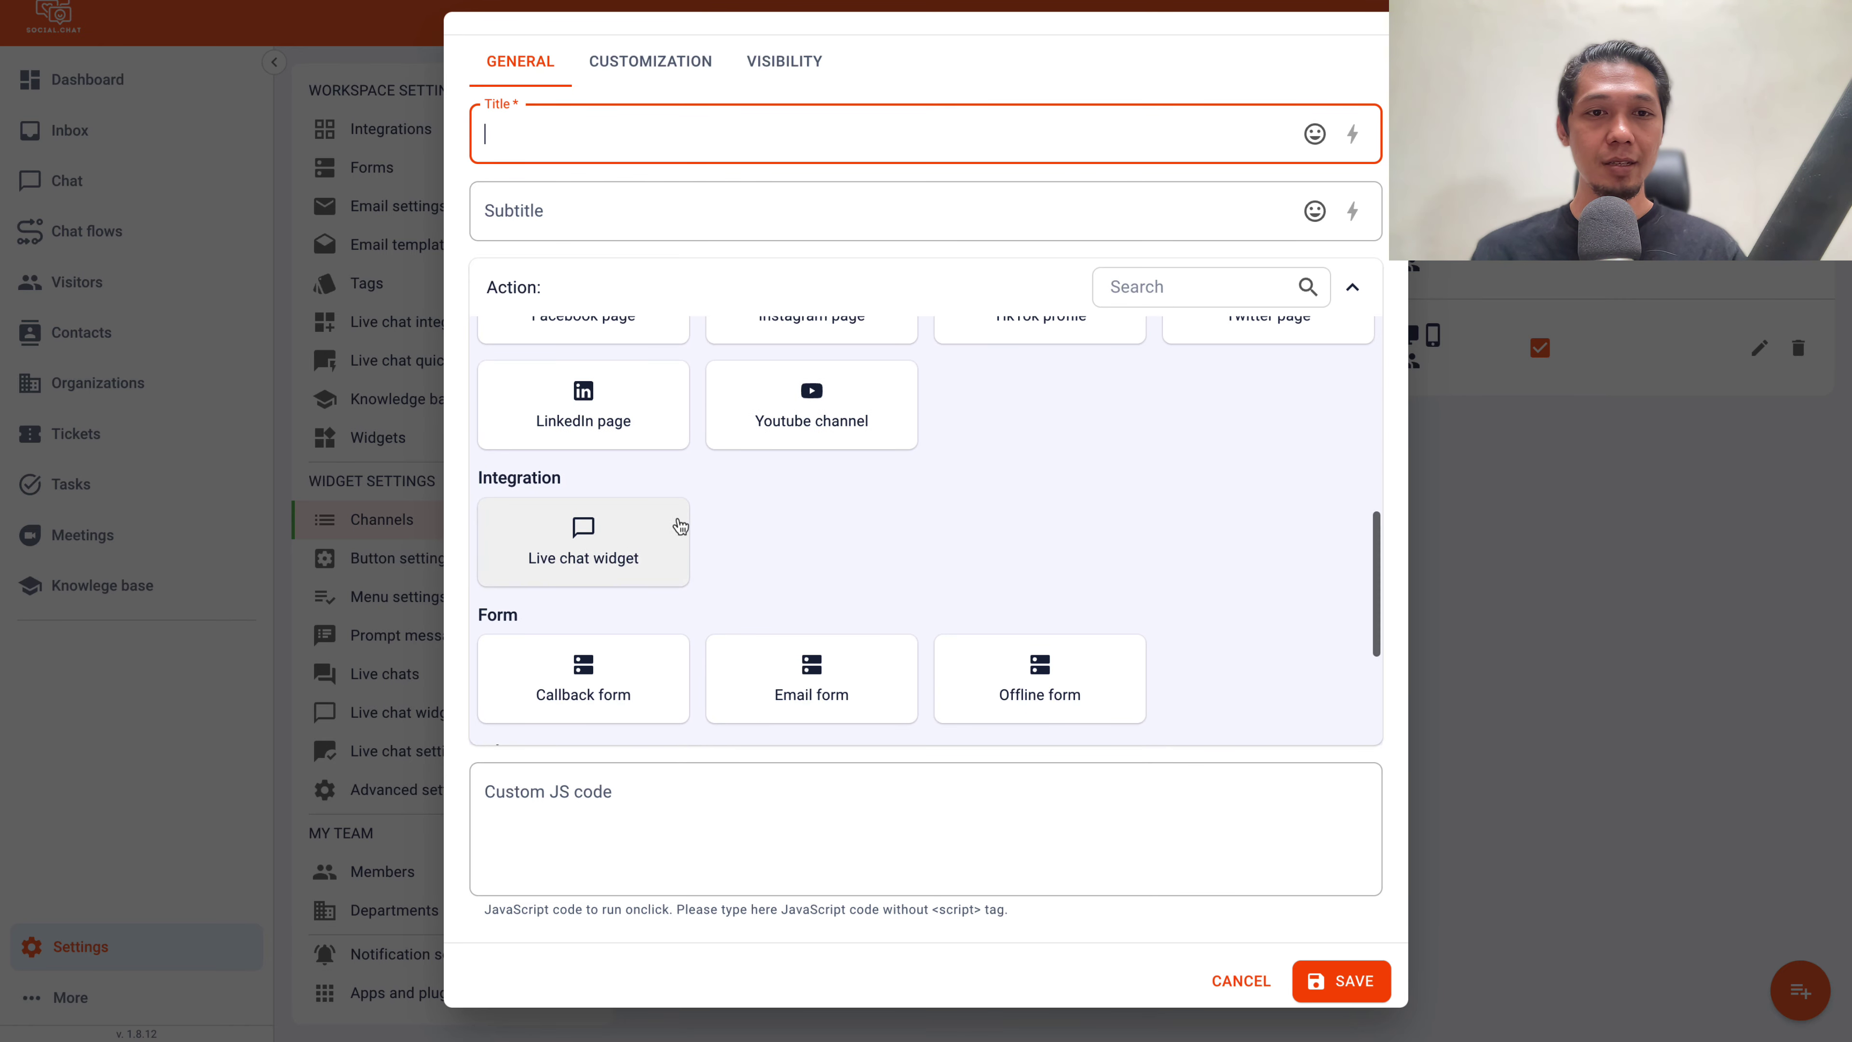
click(633, 564)
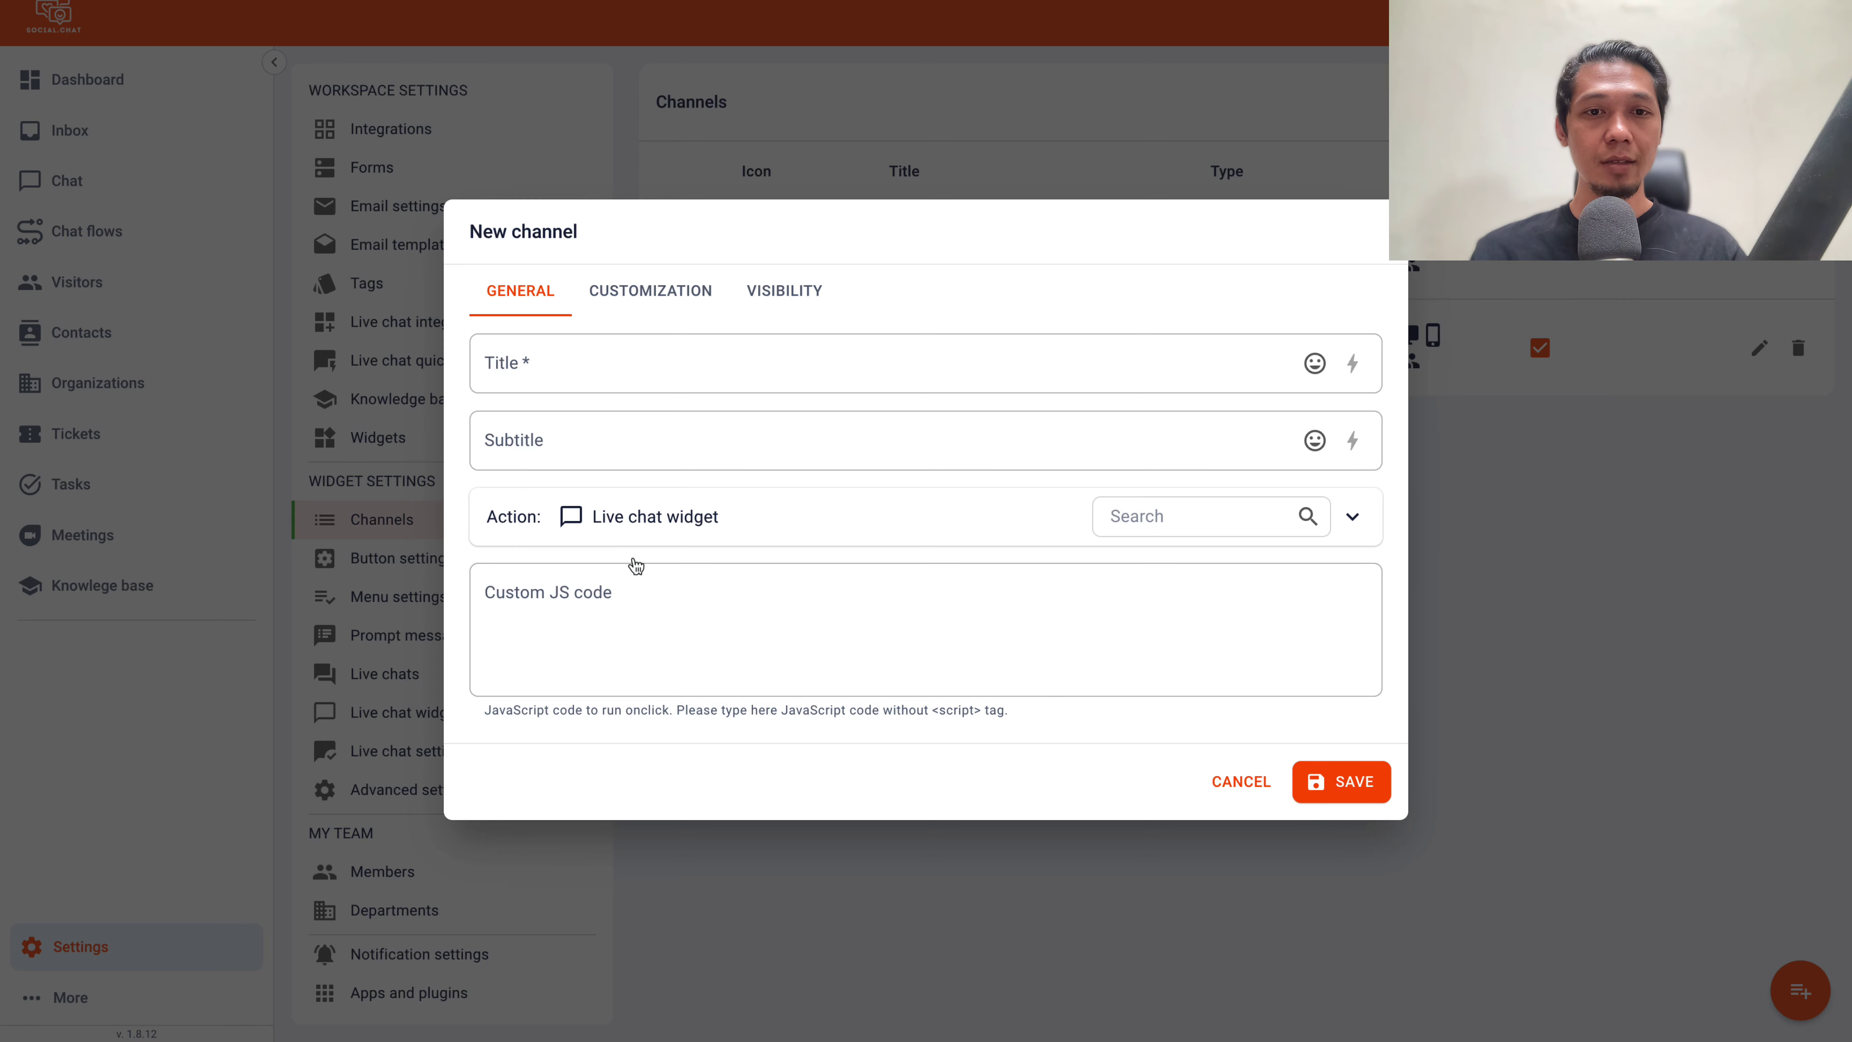
Title the channel 'Live Chat', subtitle it 'Live Chat 1', and save
click(546, 377)
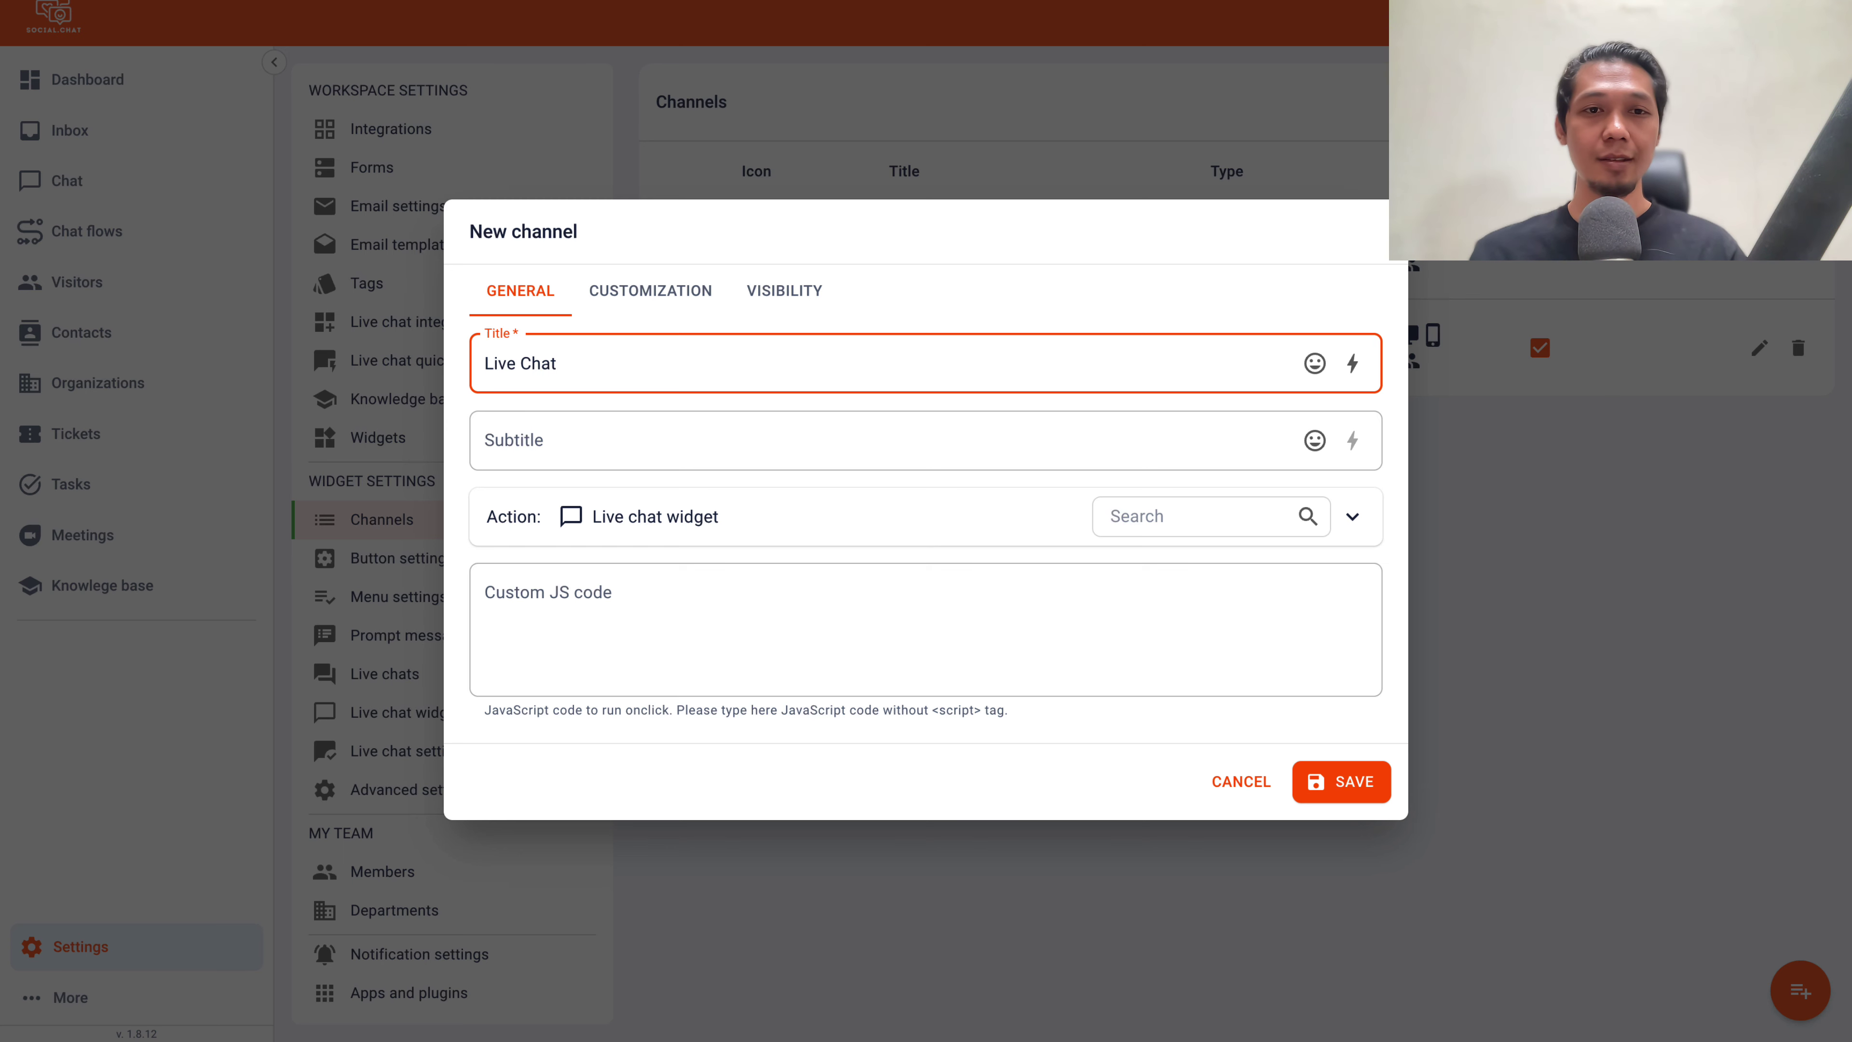
key(ctrl+a)
key(ctrl+c)
key(Tab)
key(ctrl+v)
text(1)
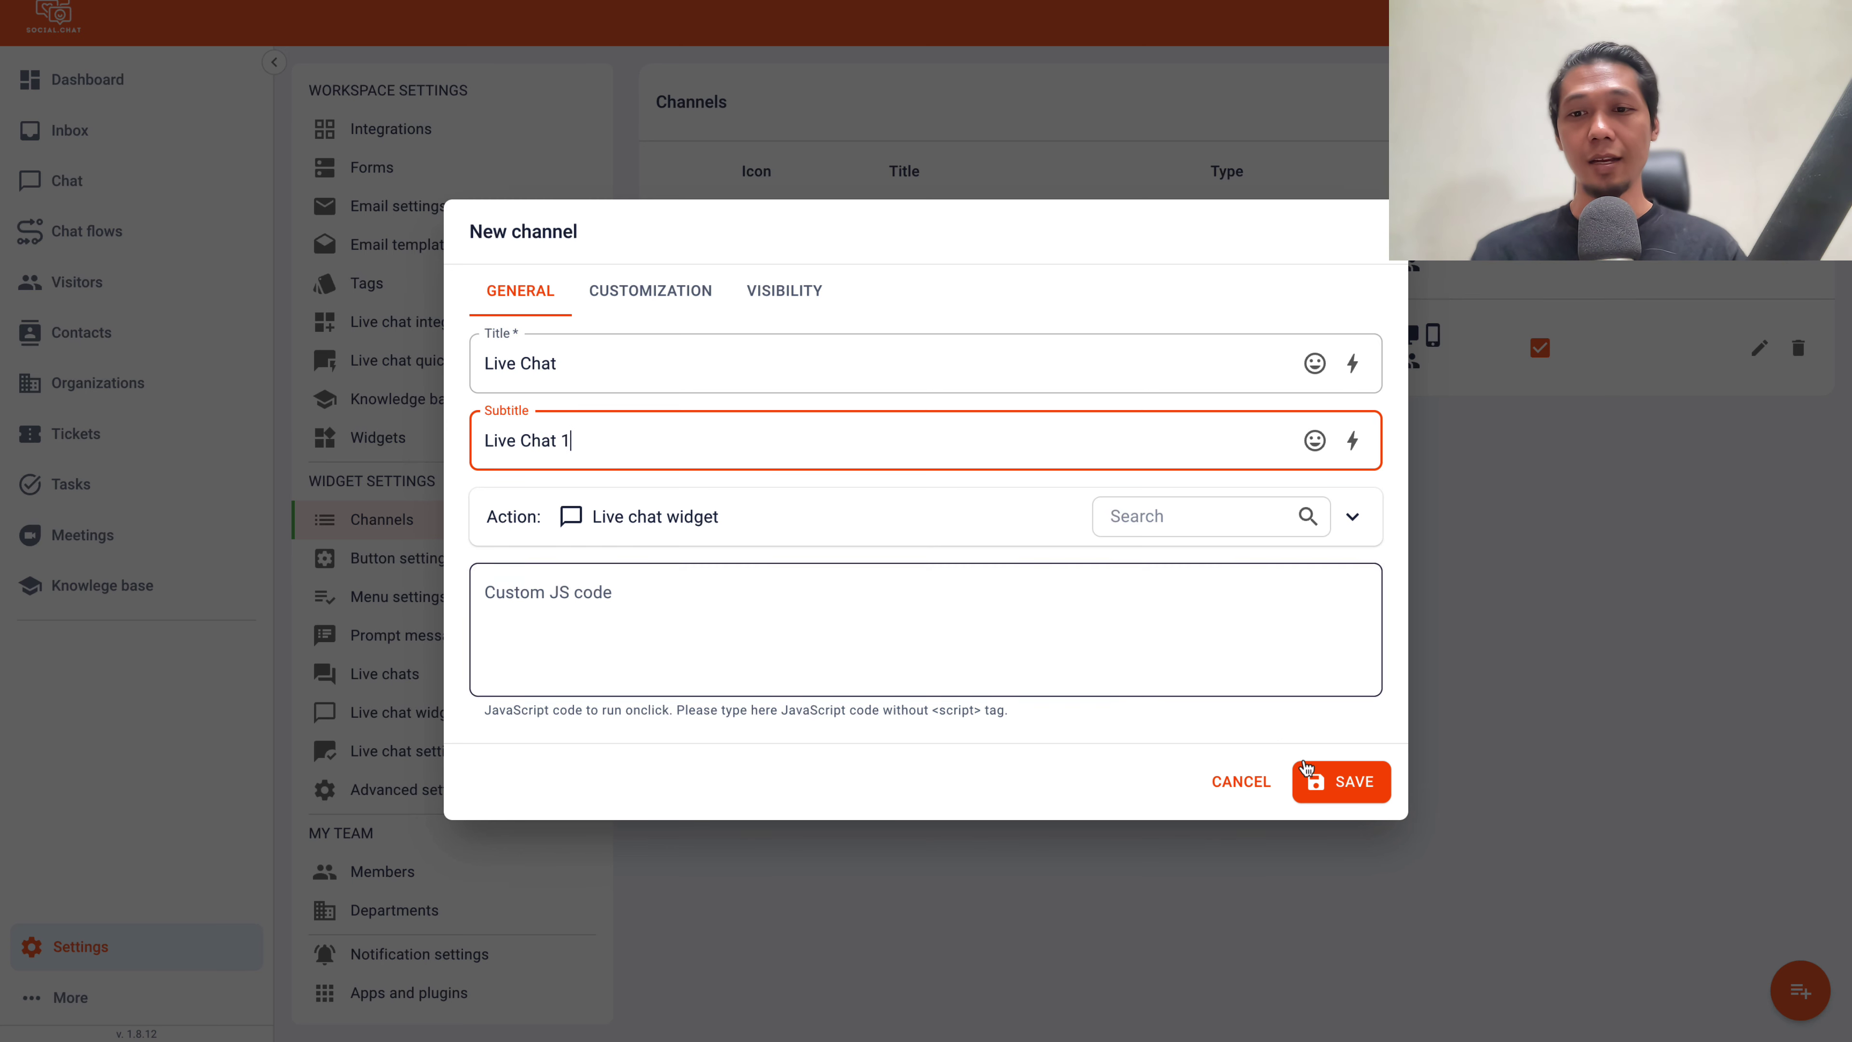
click(1345, 779)
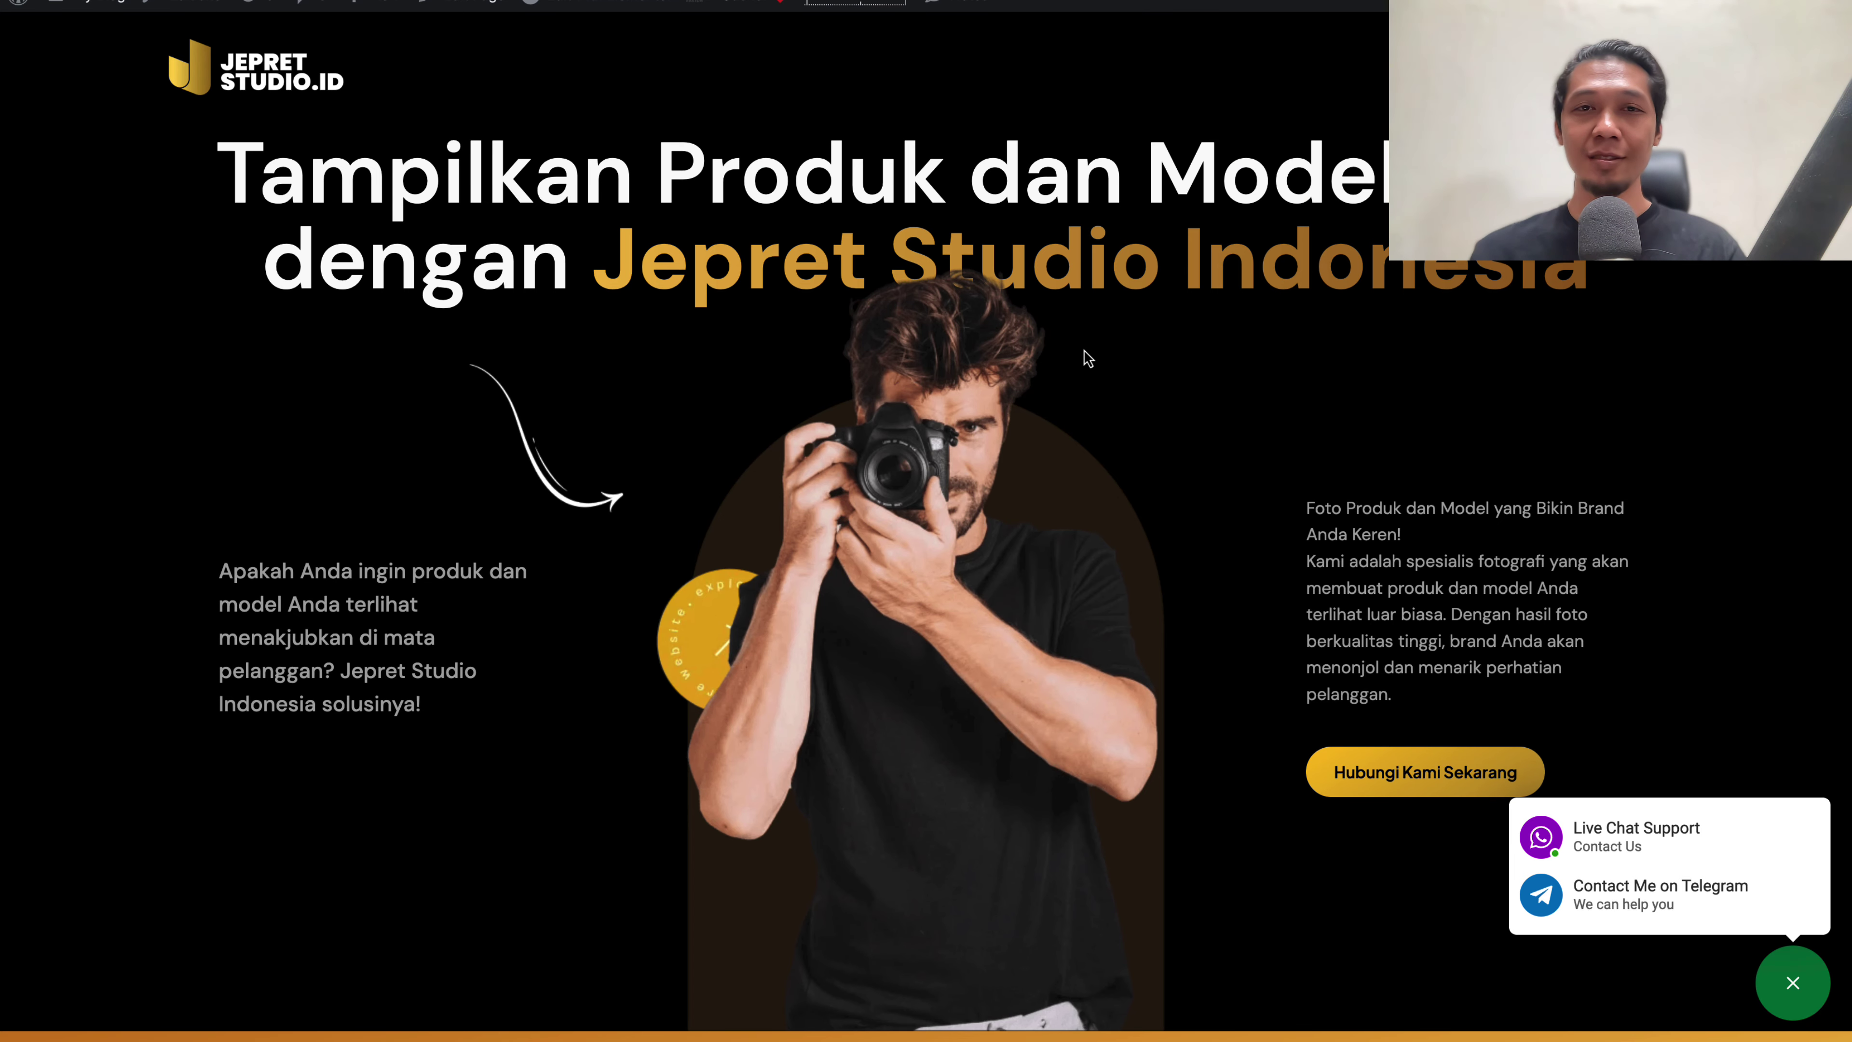
Reload the site, open the Live Chat panel from the chat menu, then close it
key(F5)
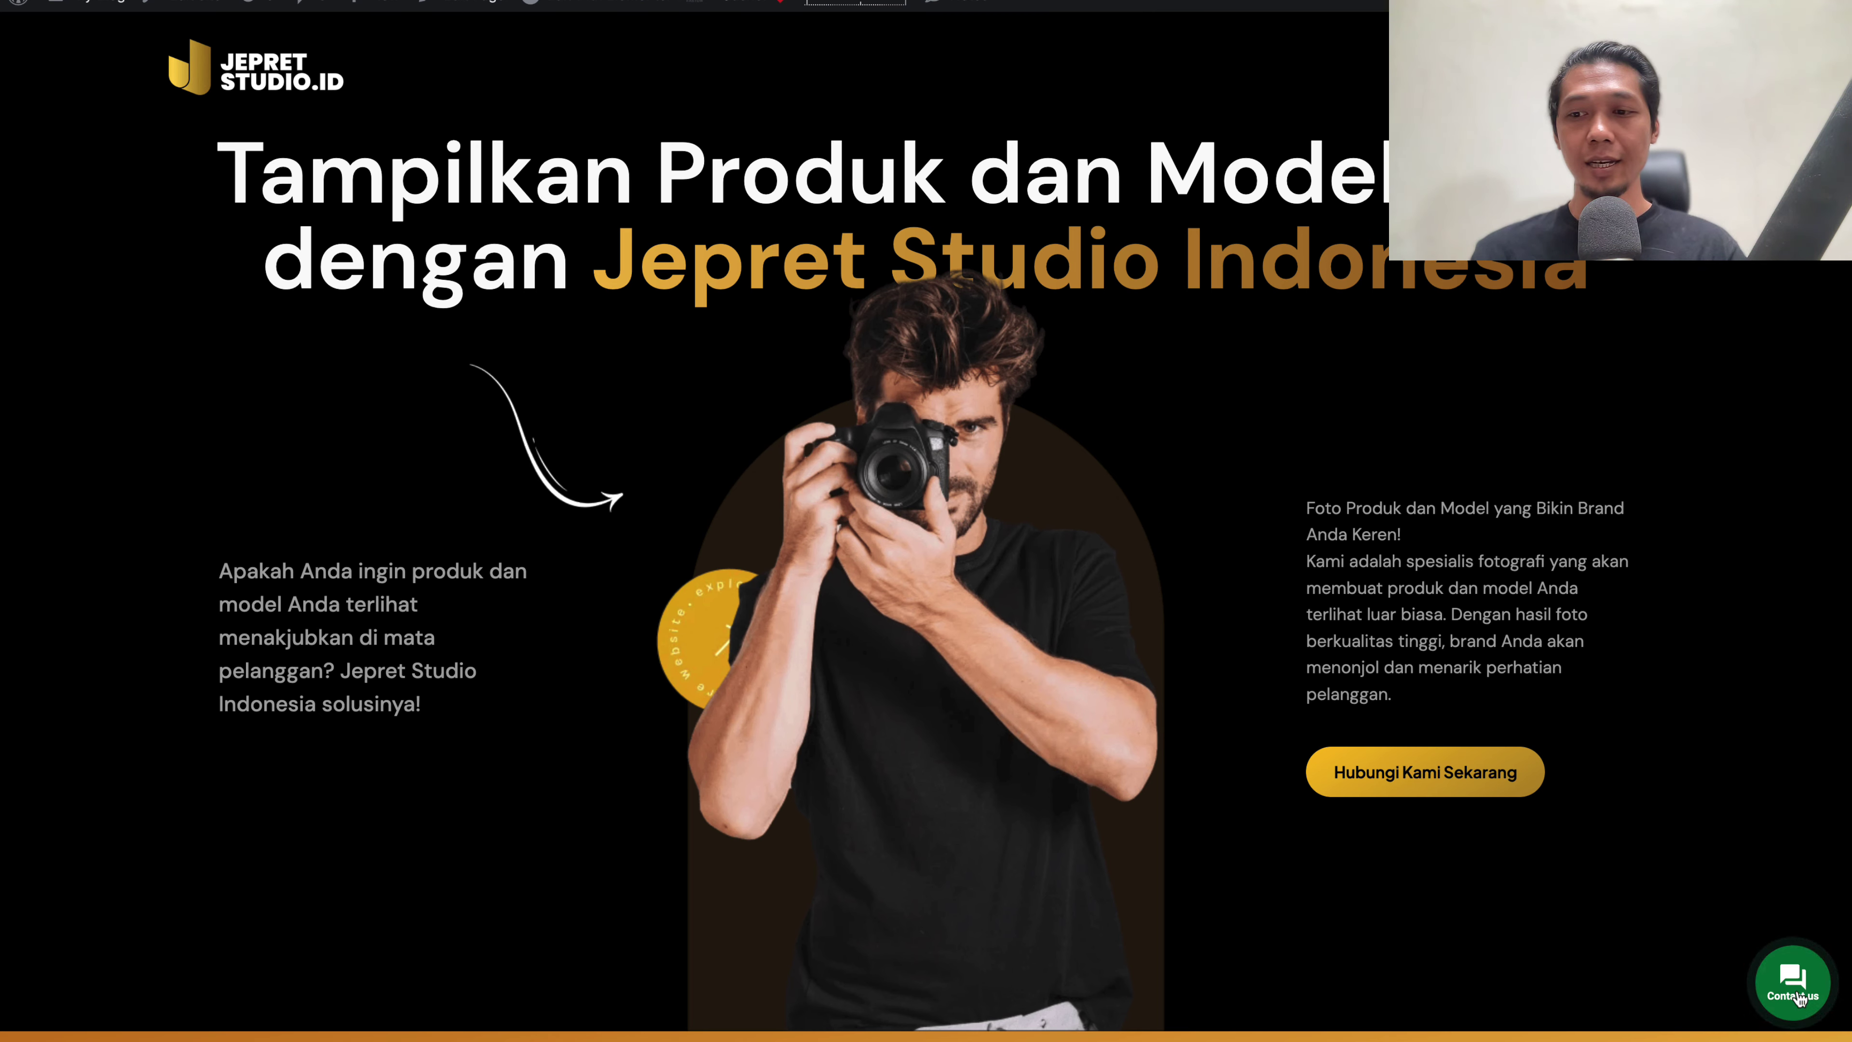
click(1796, 997)
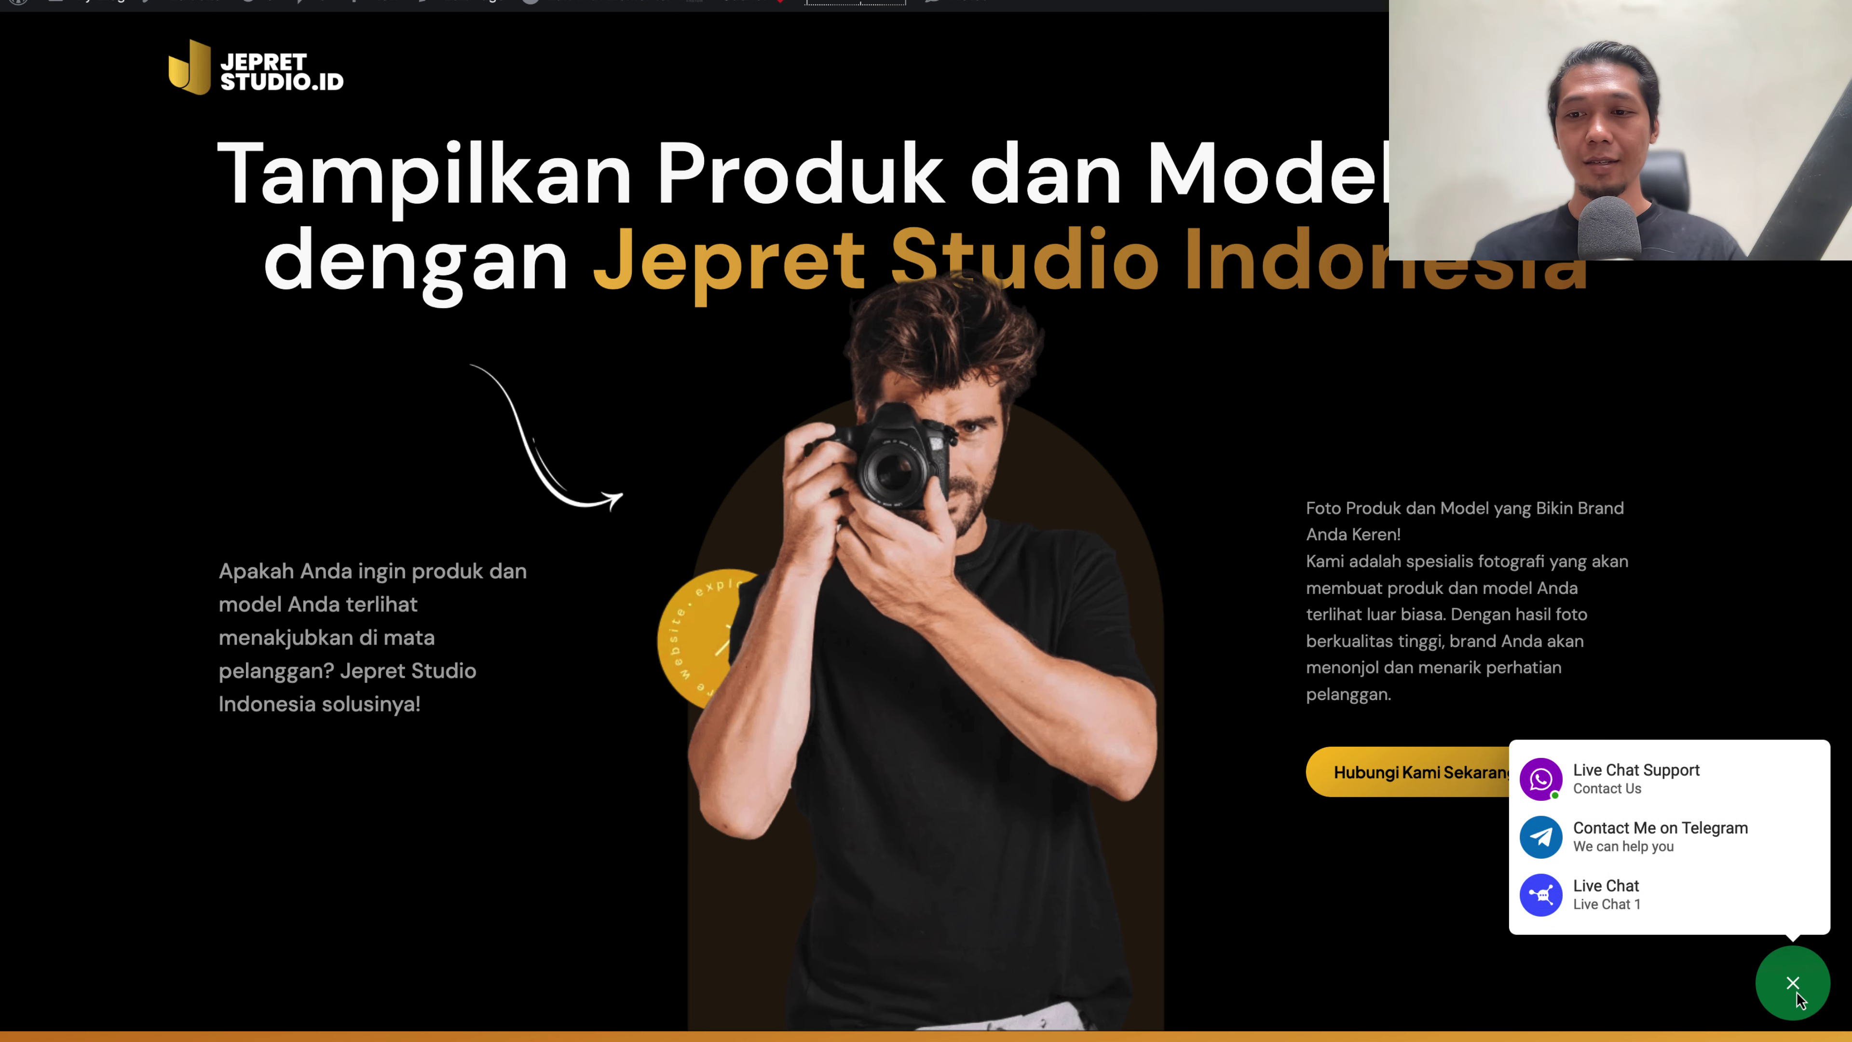
click(1600, 911)
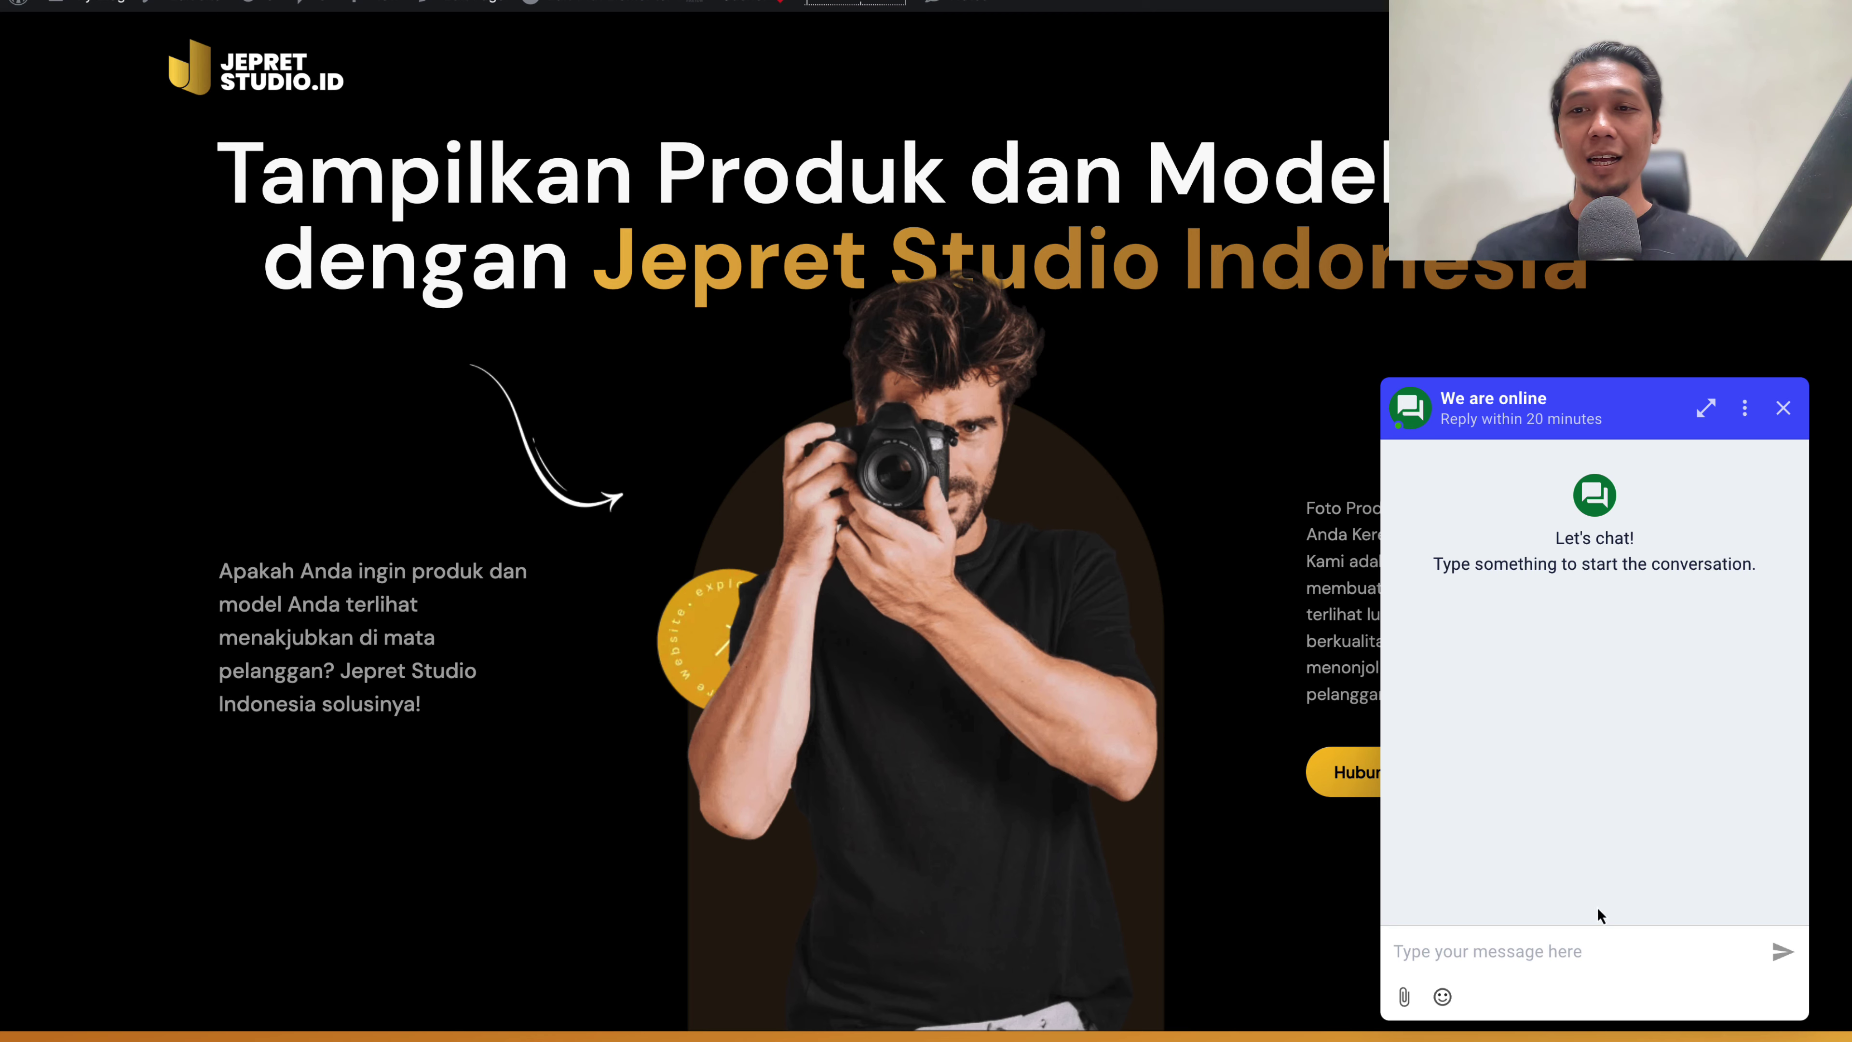
click(1784, 410)
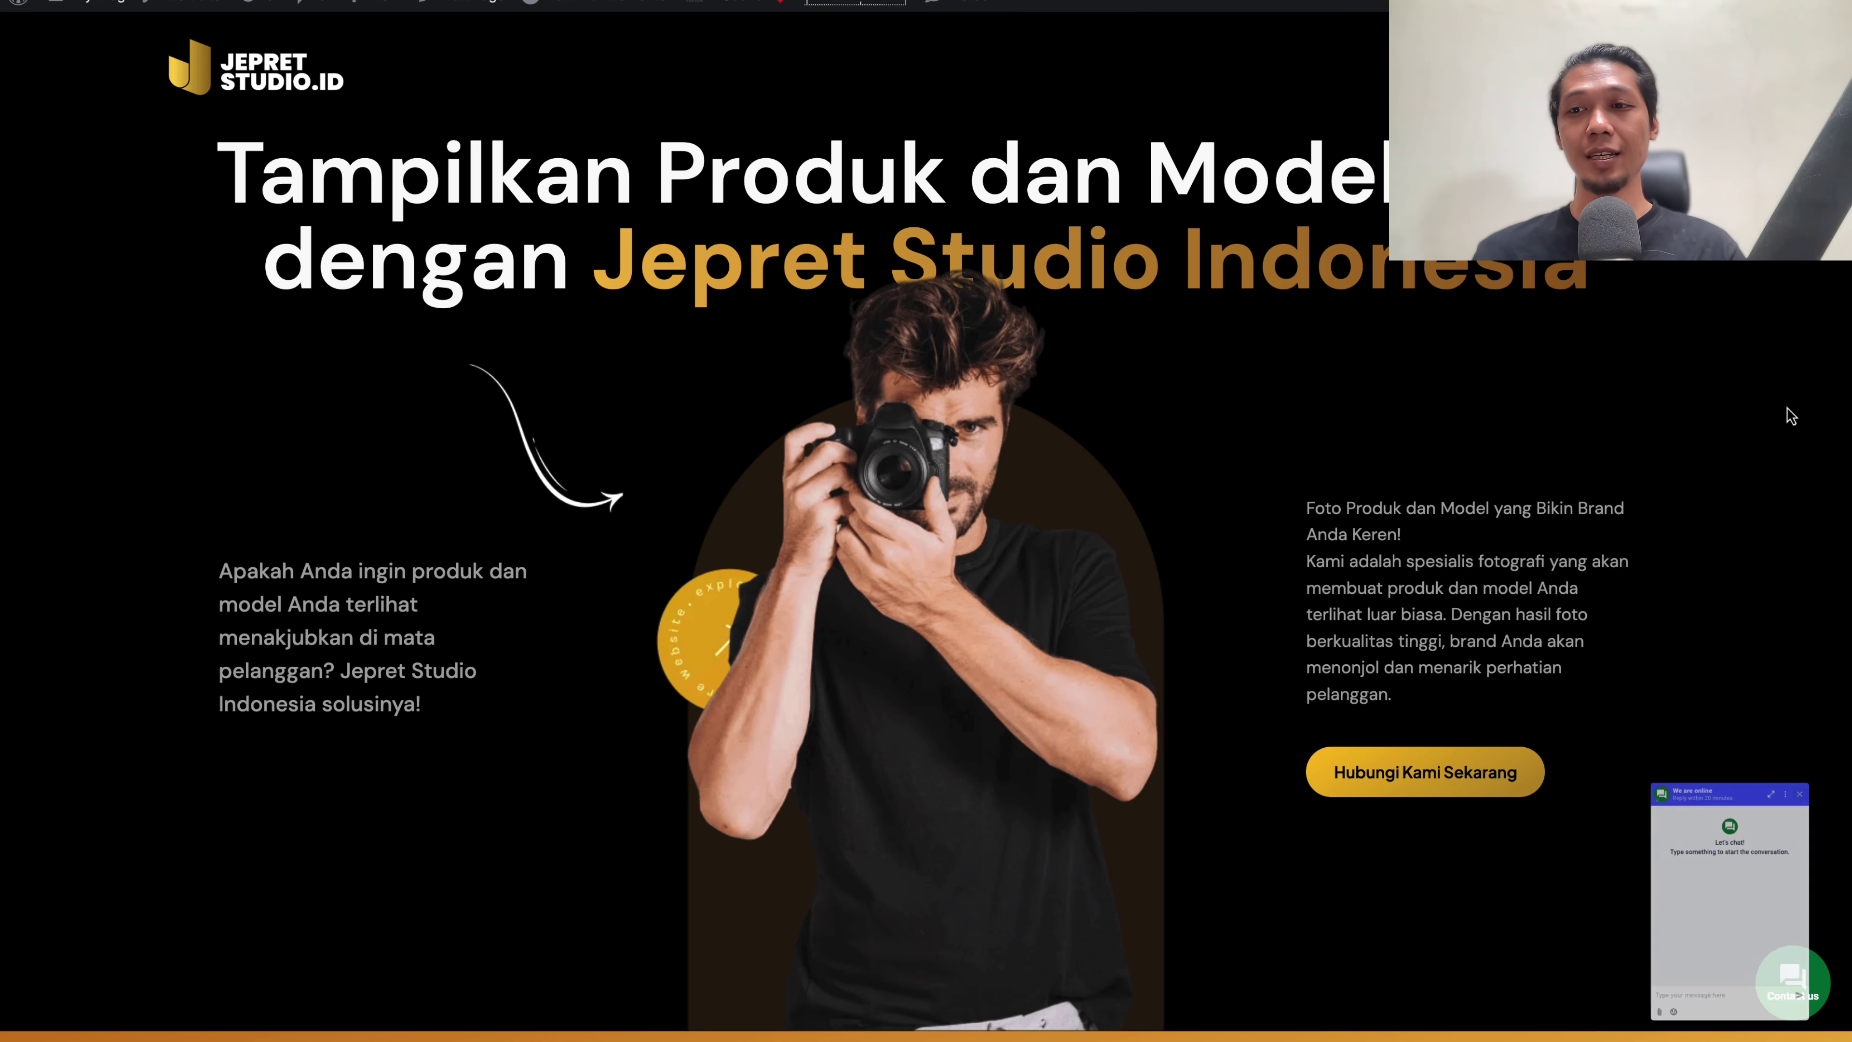
Bring up SOSIAL.CHAT's Button settings and close the site's chat menu
click(1794, 982)
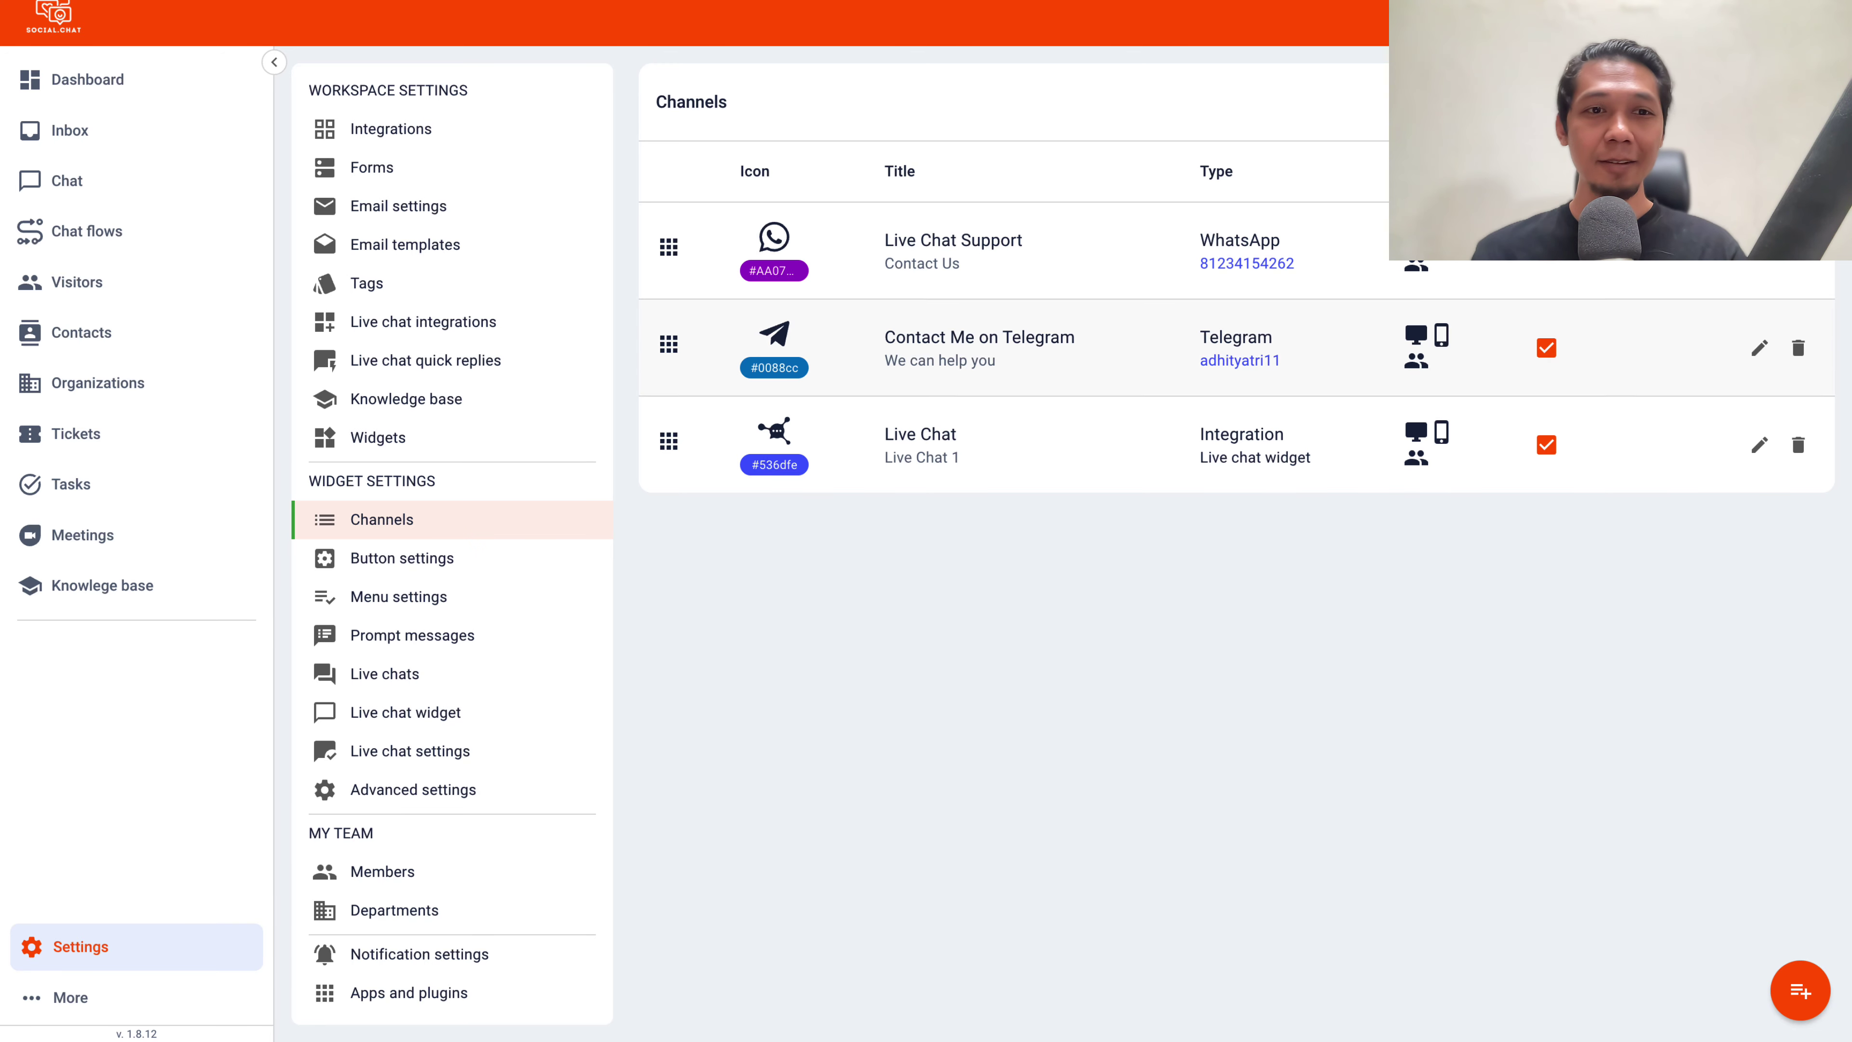
click(480, 576)
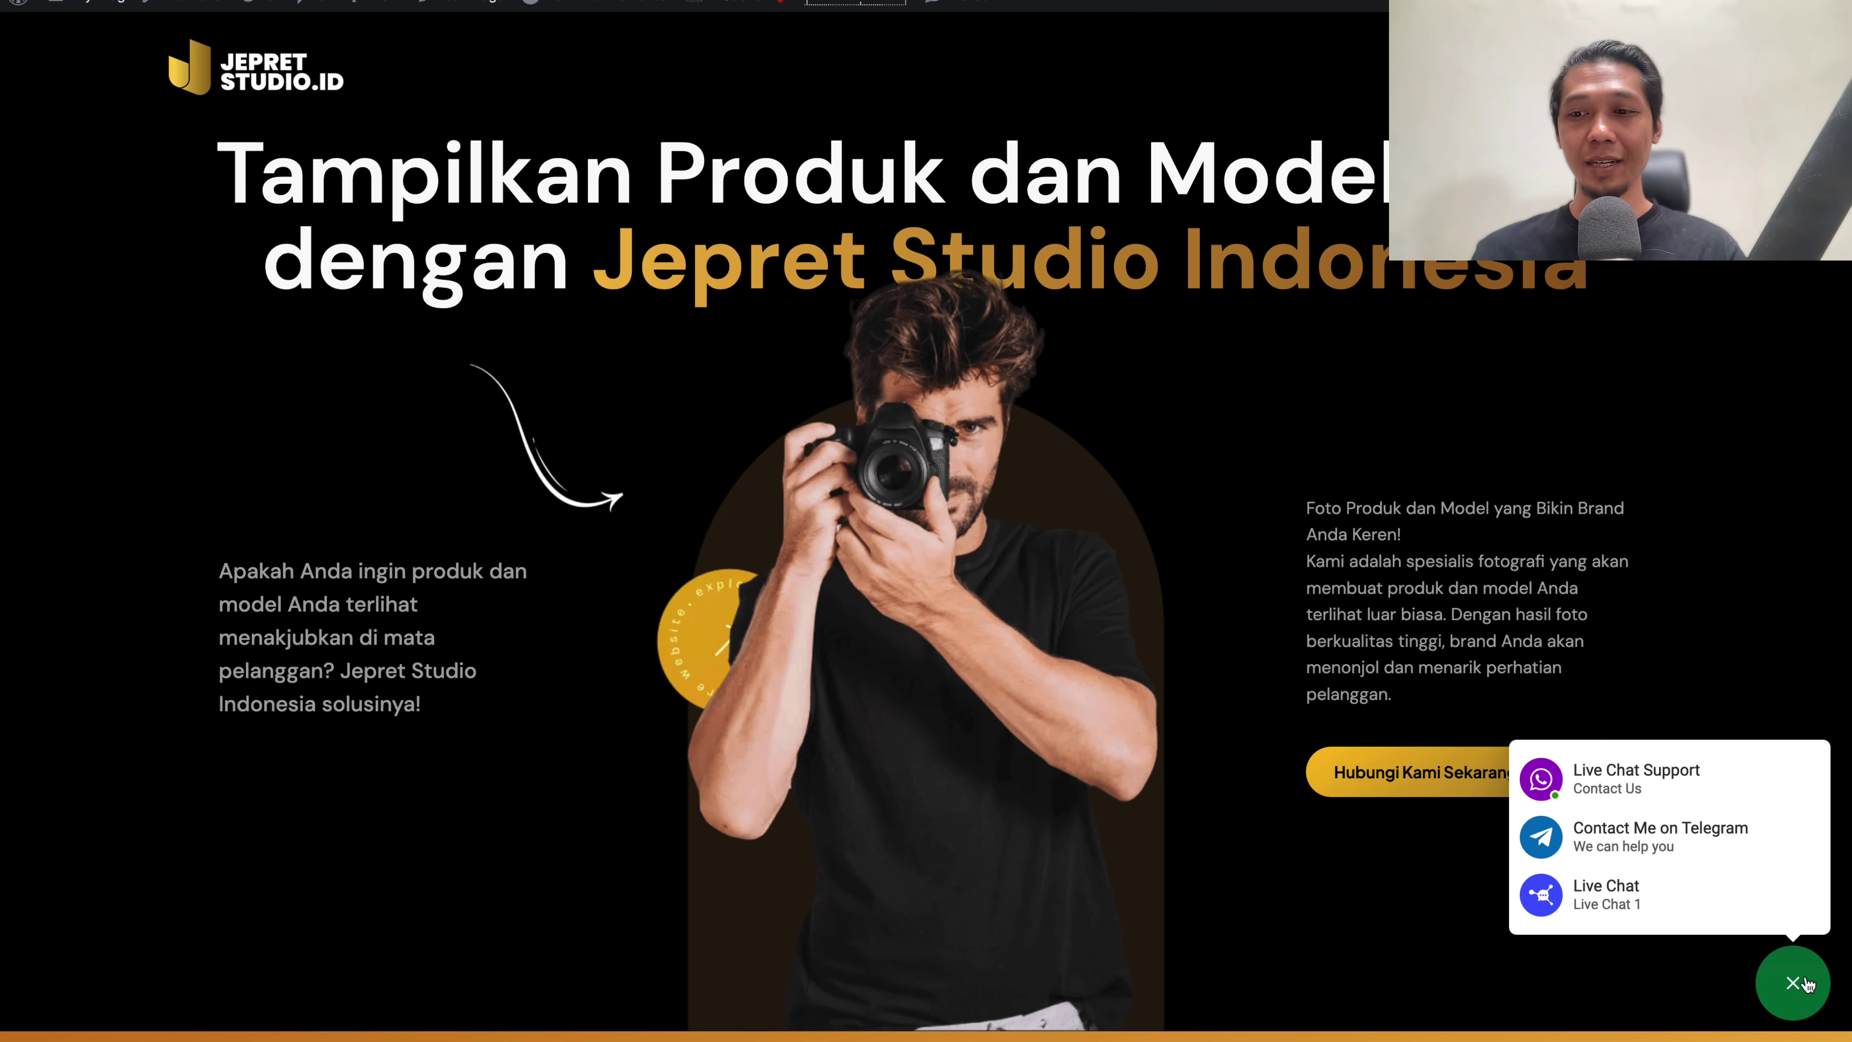
click(1807, 985)
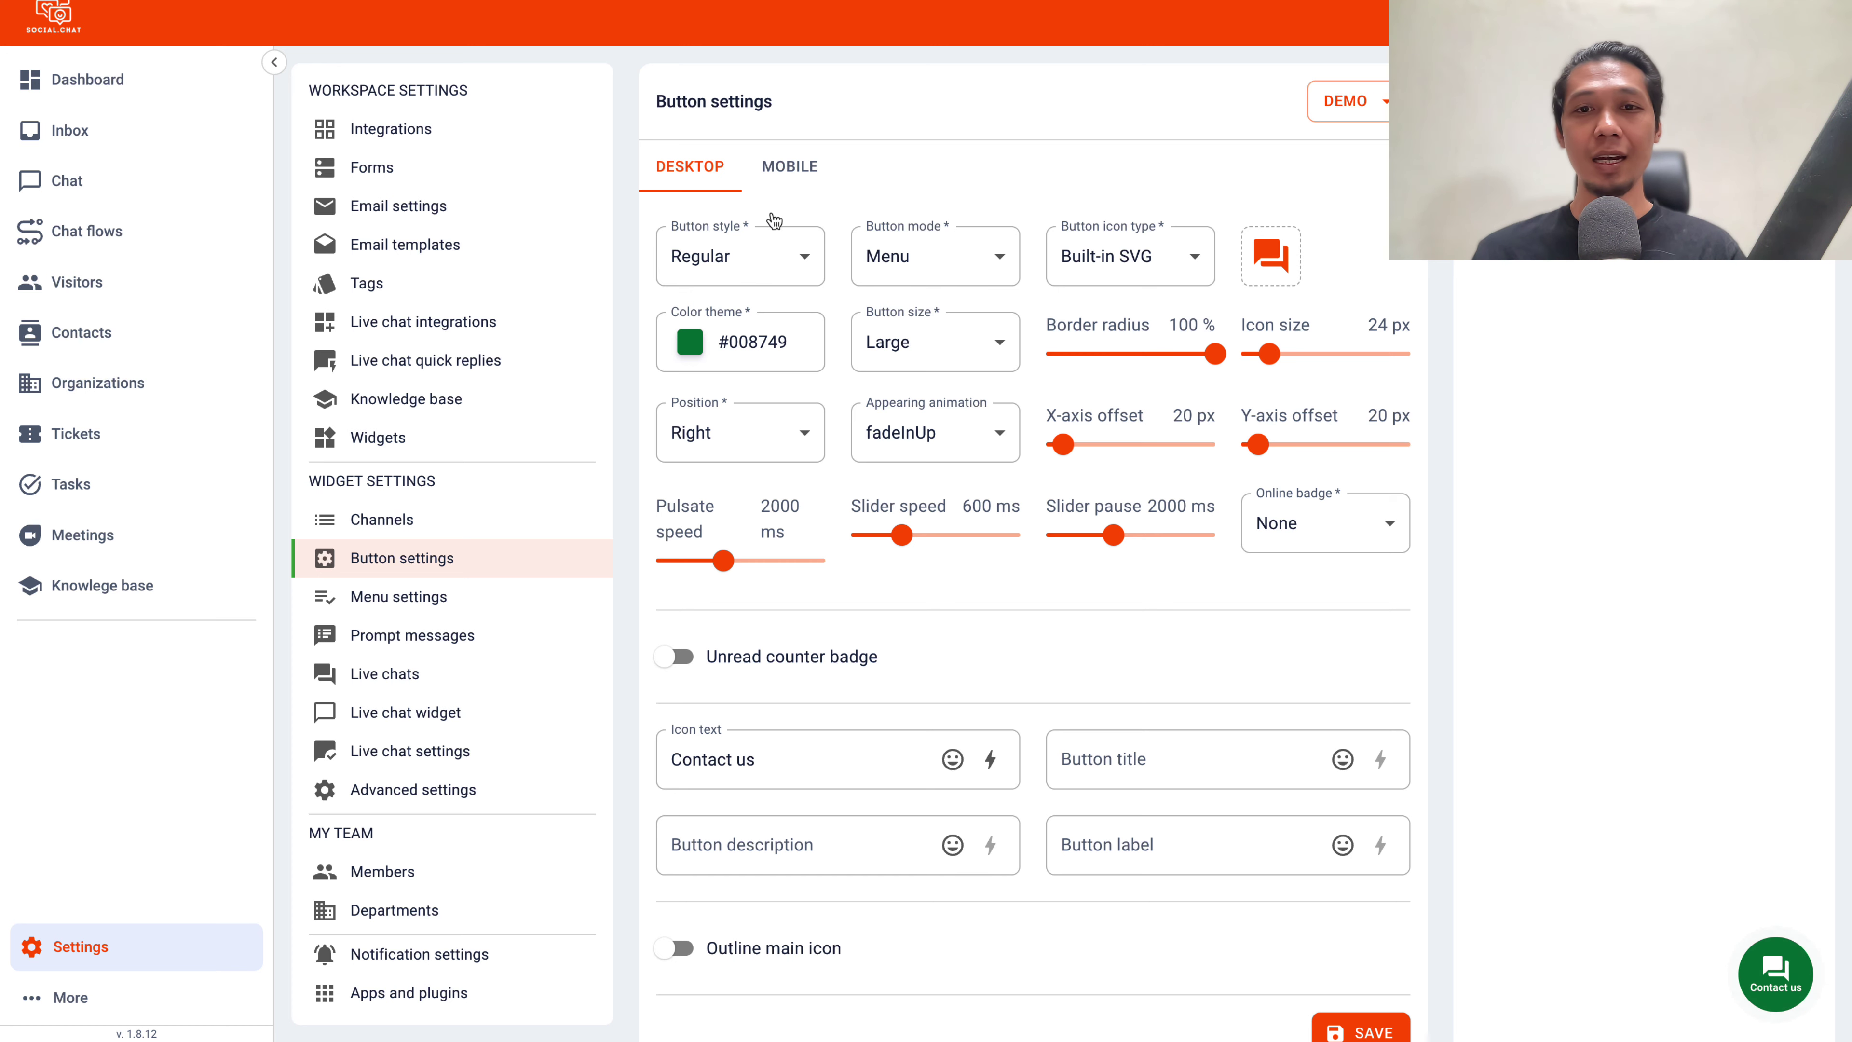
Set the chat button's colour theme to orange #F88203
click(690, 342)
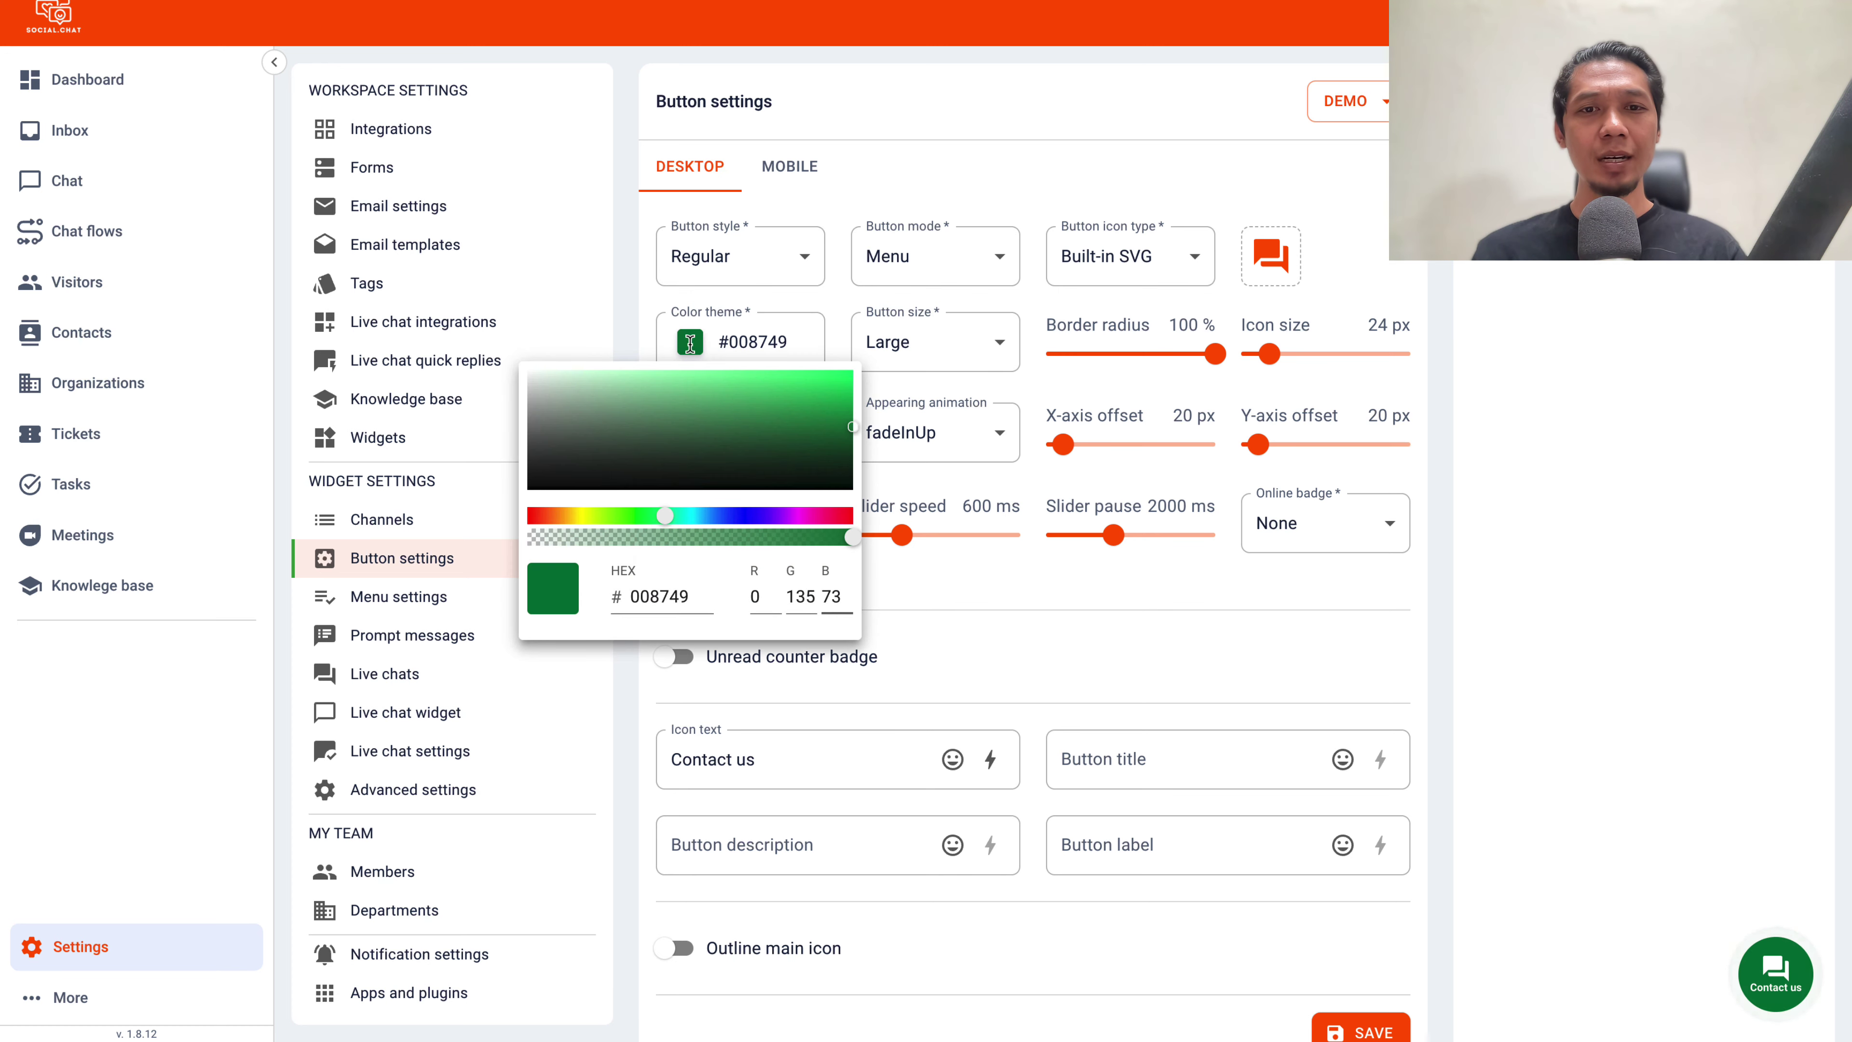
drag(665, 516, 565, 519)
drag(798, 389, 849, 374)
click(1590, 355)
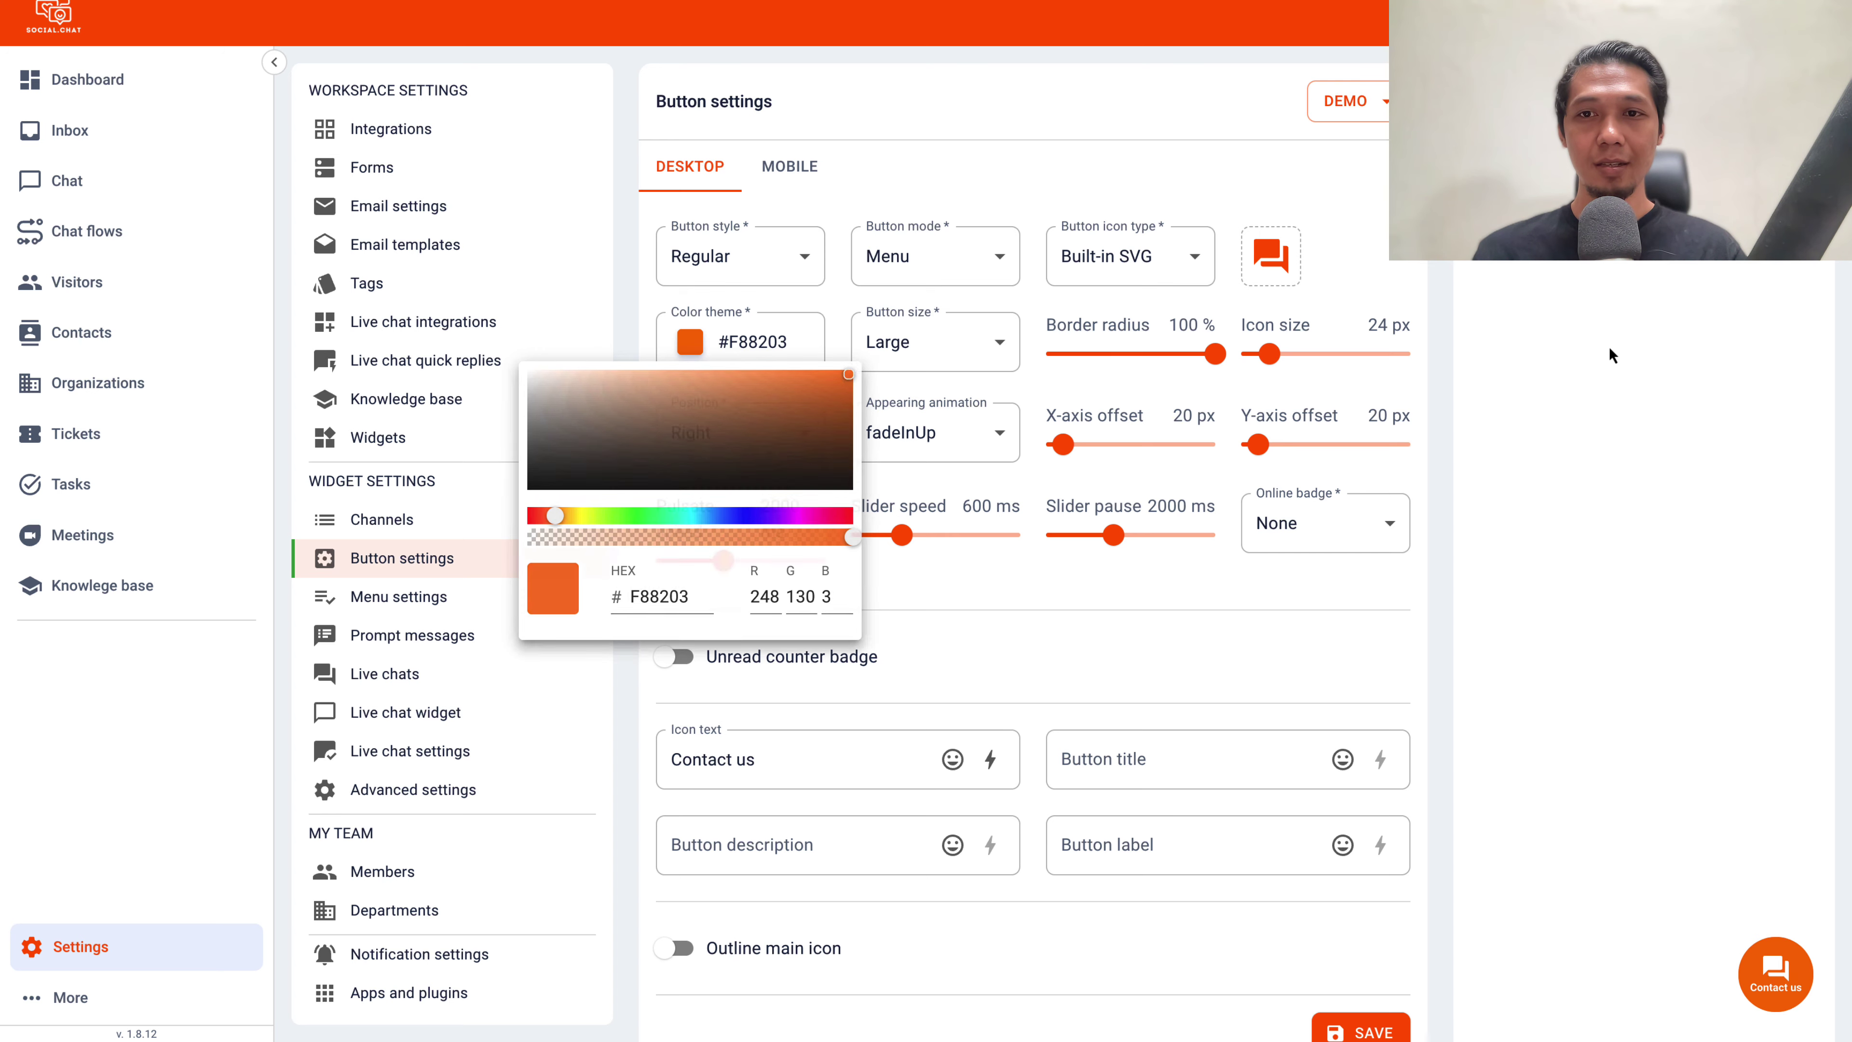
Leave the unread counter badge off, enable the outlined main icon, and save the button settings
scroll(1608, 352, down, 1)
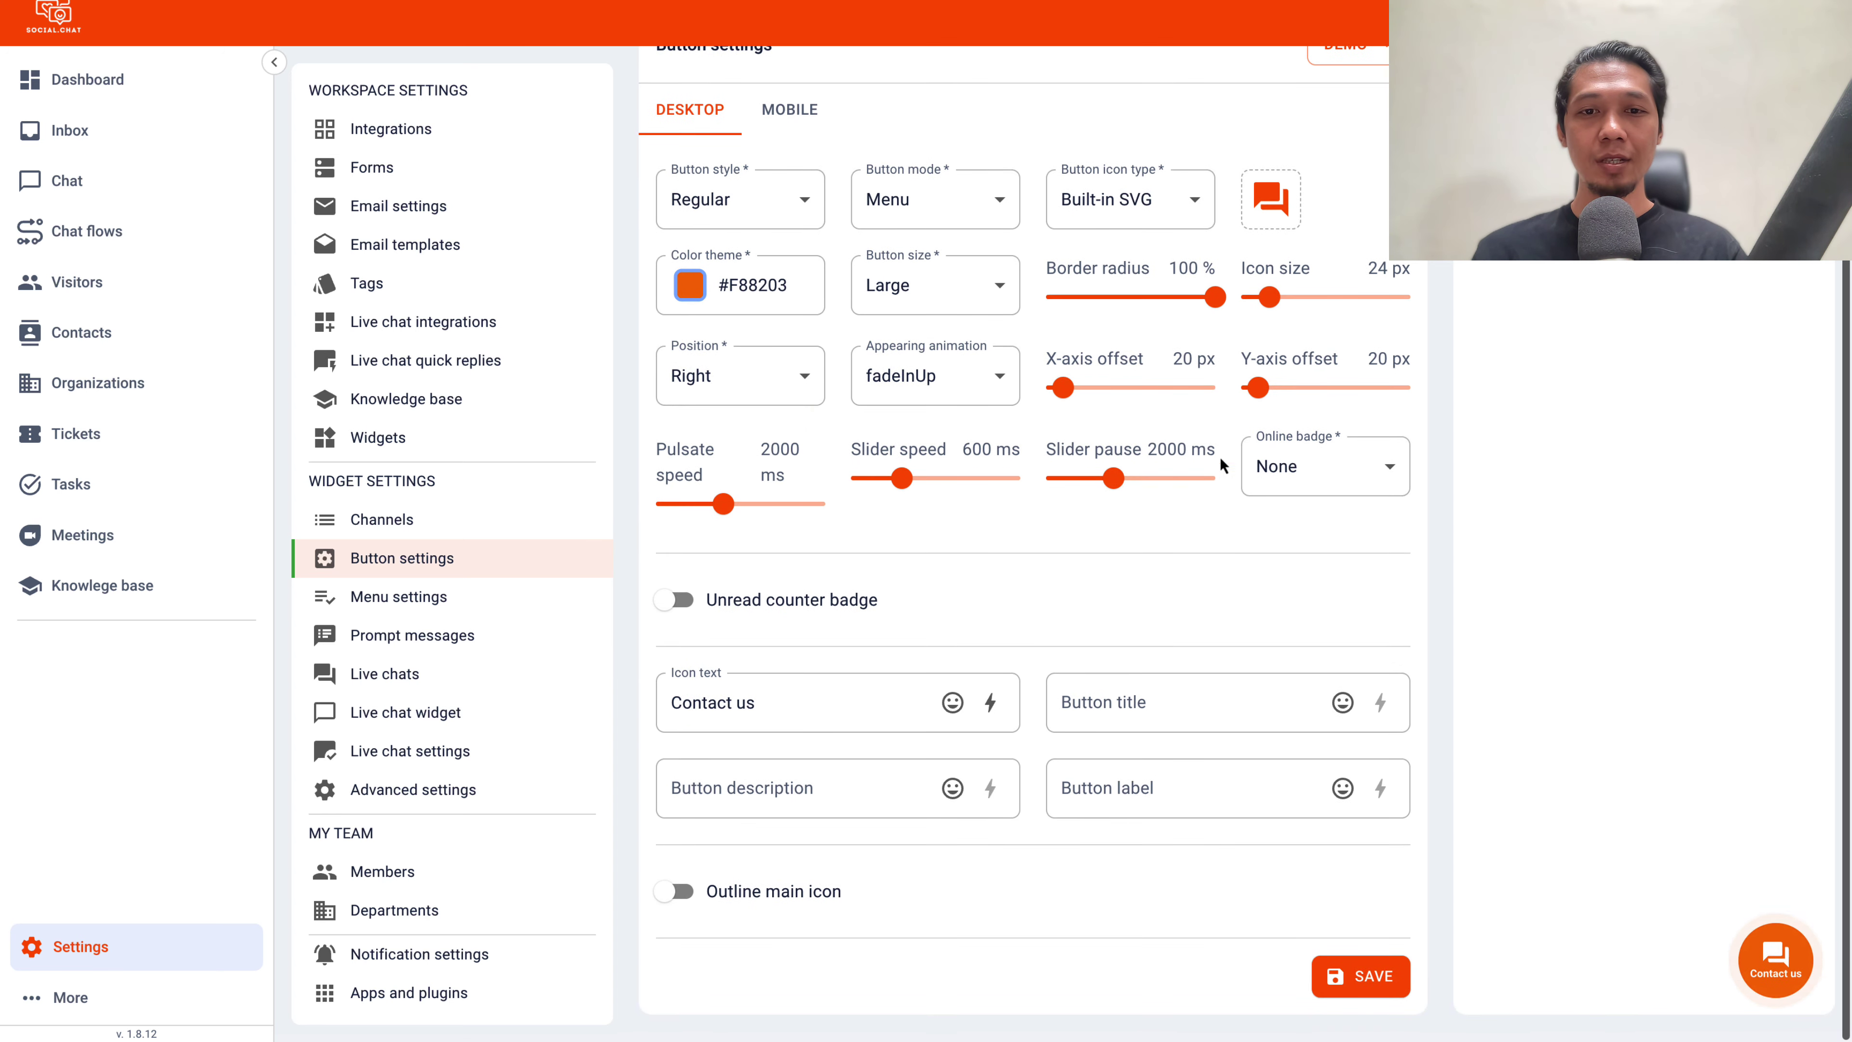
click(691, 613)
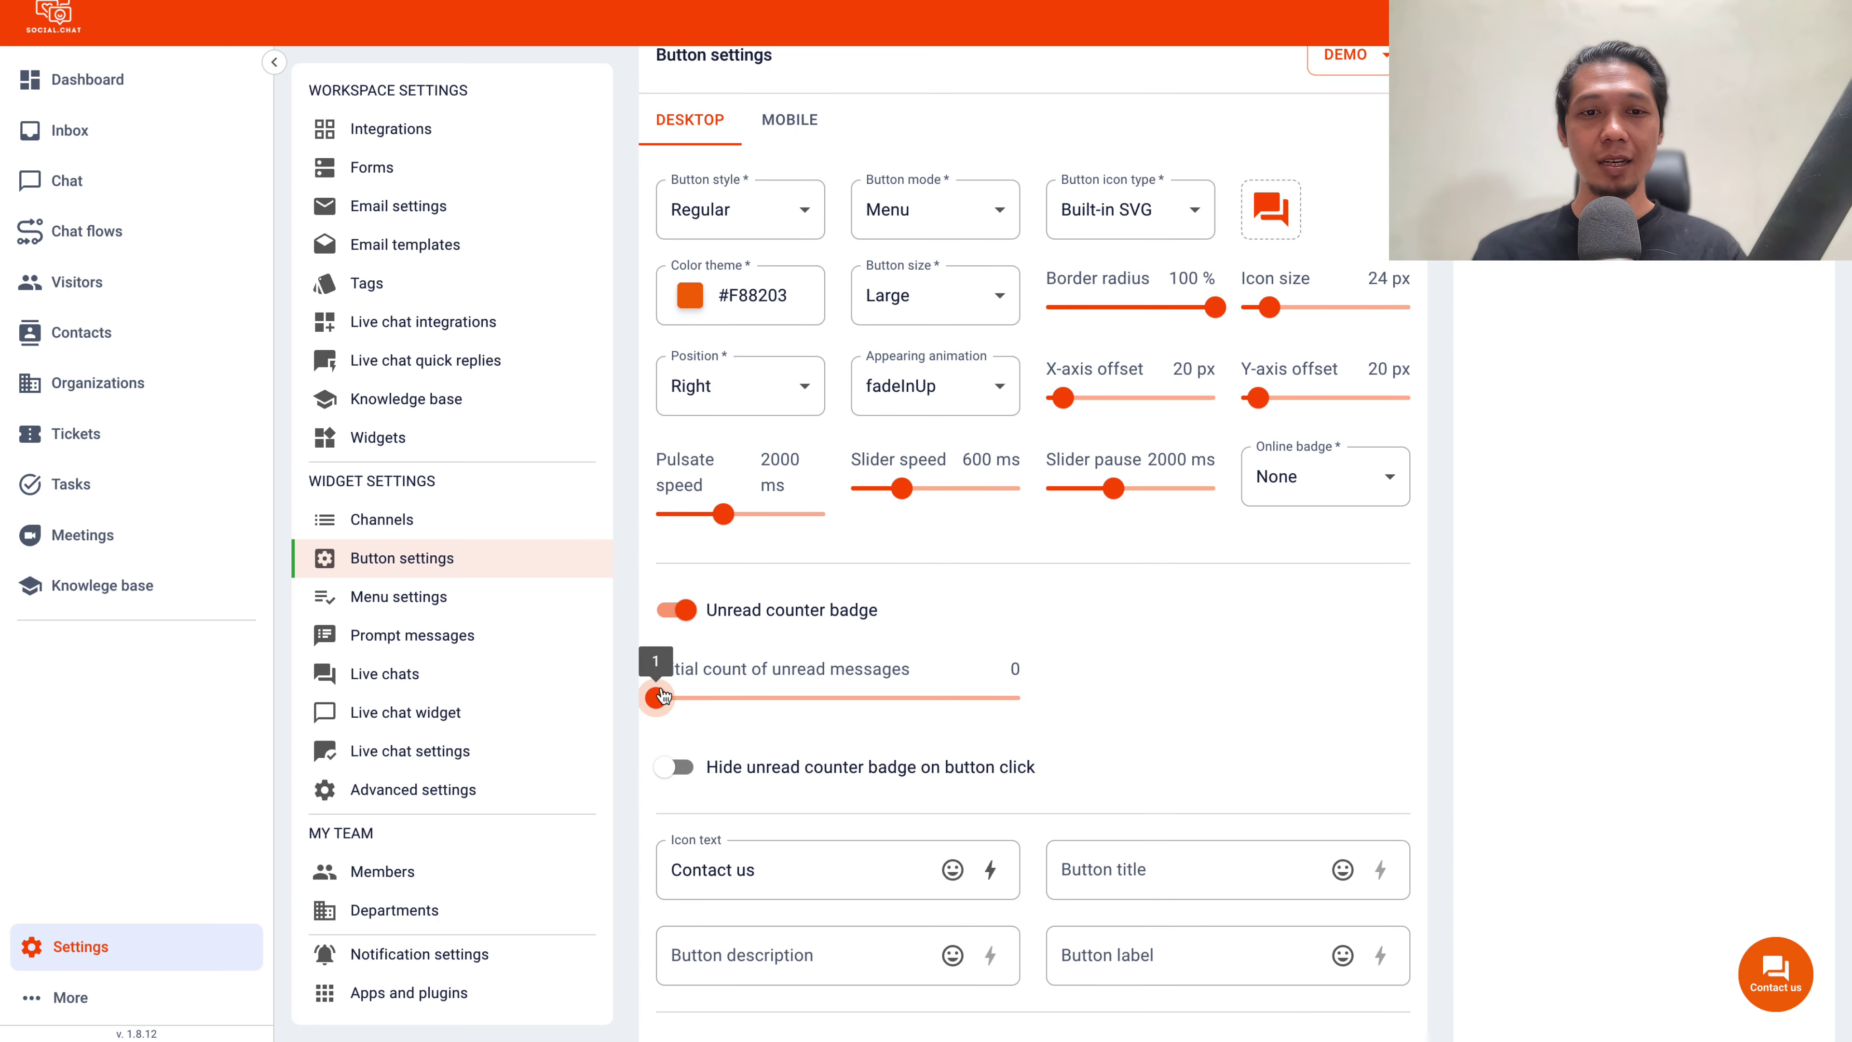
drag(660, 700, 564, 665)
click(678, 611)
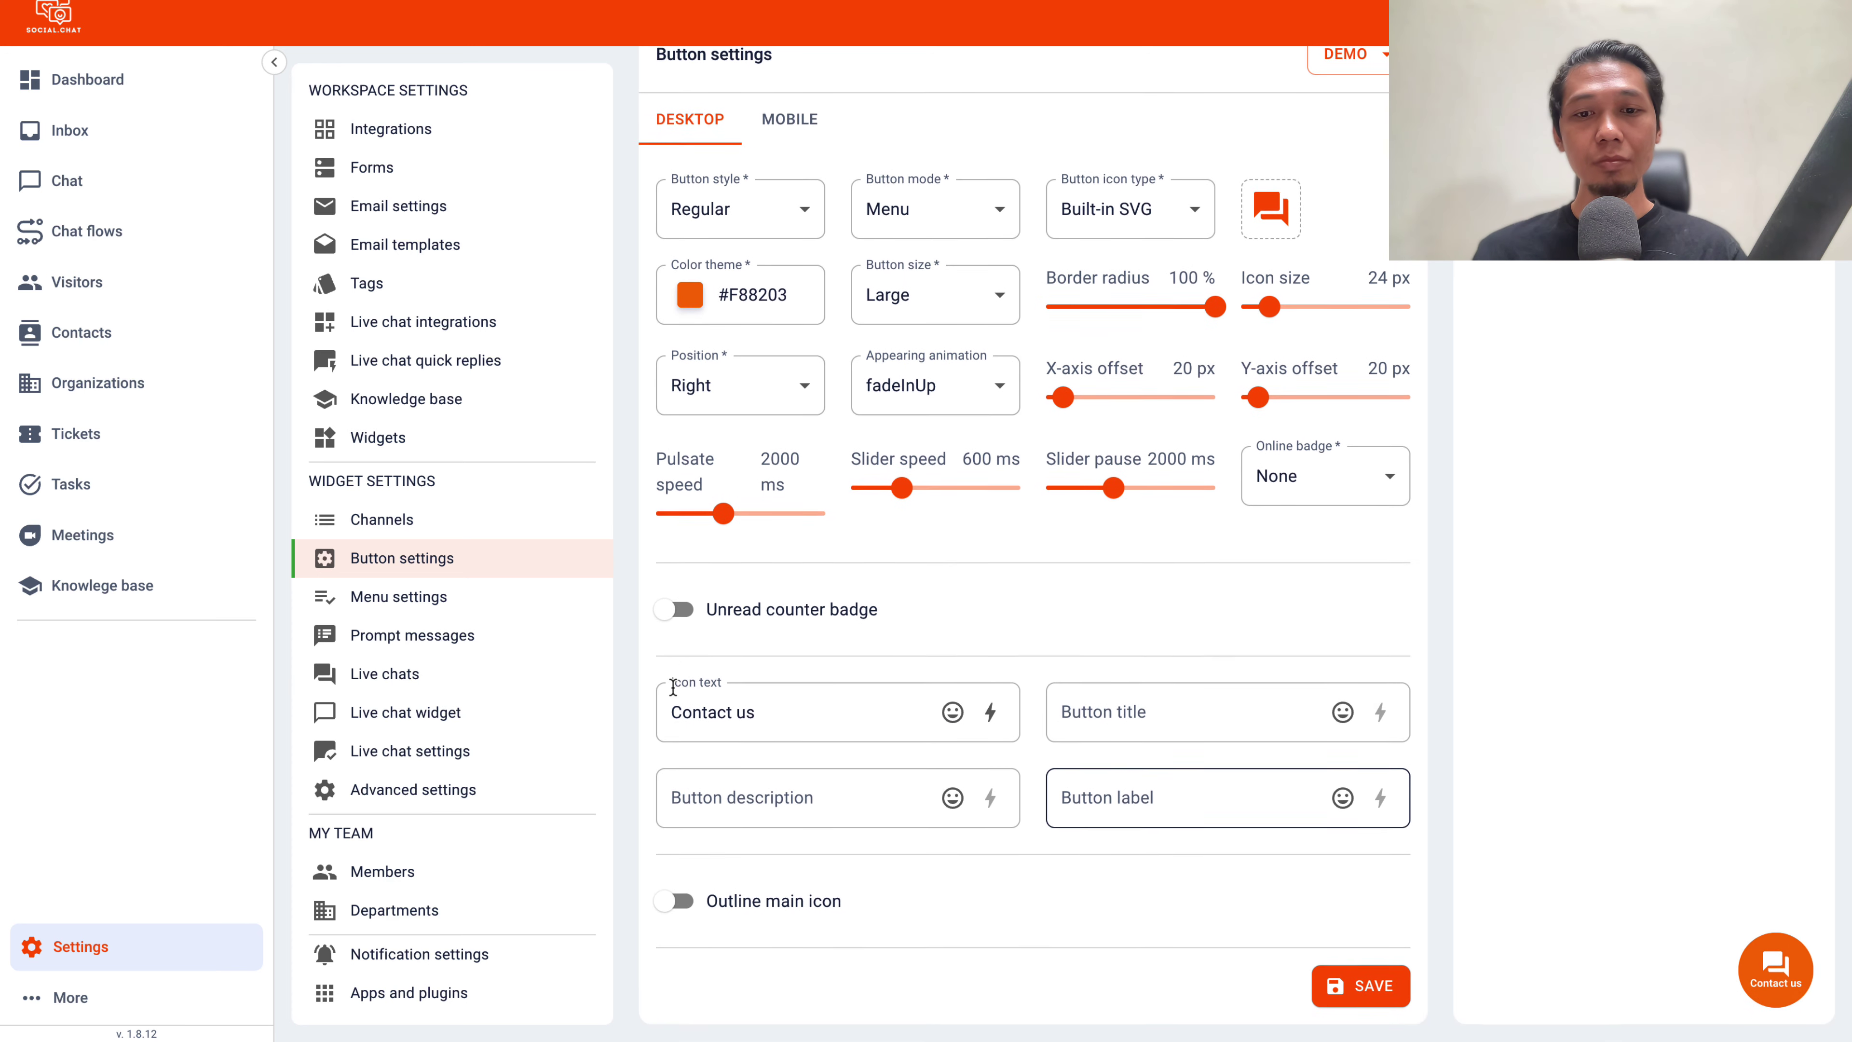
click(664, 901)
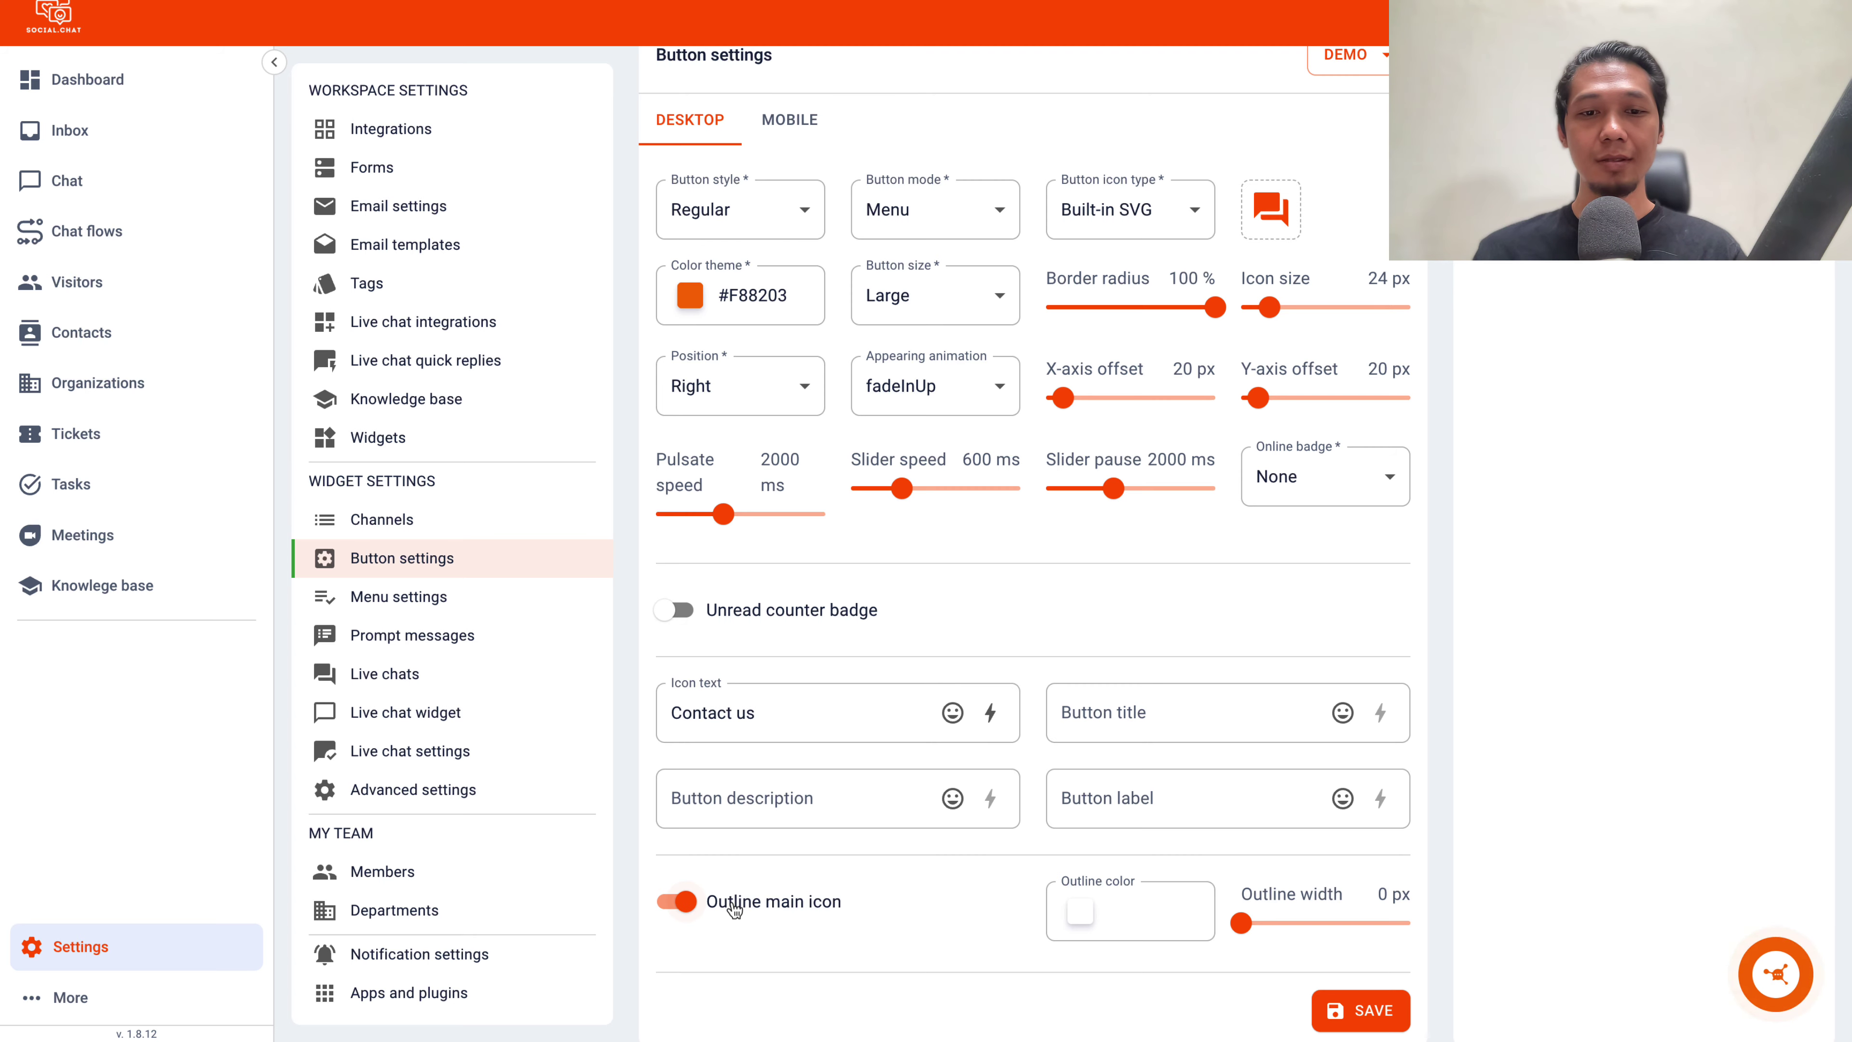
click(1364, 1010)
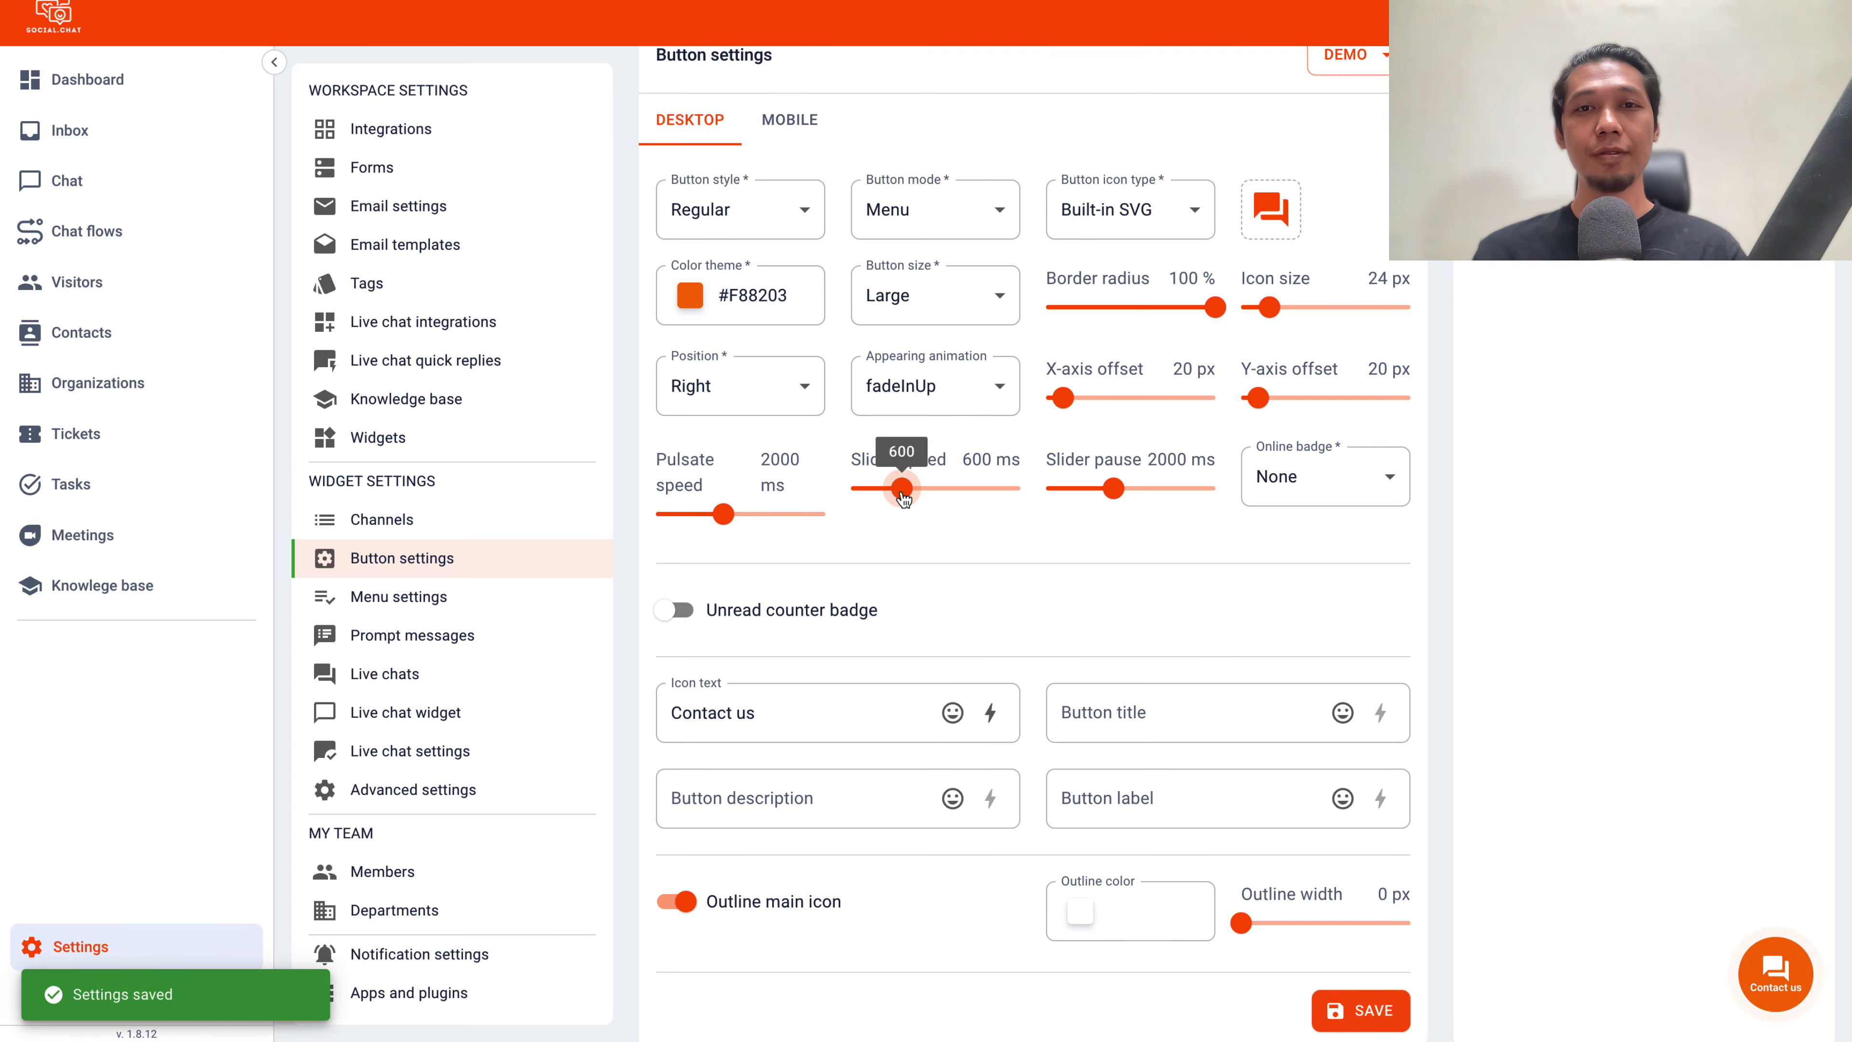
click(452, 604)
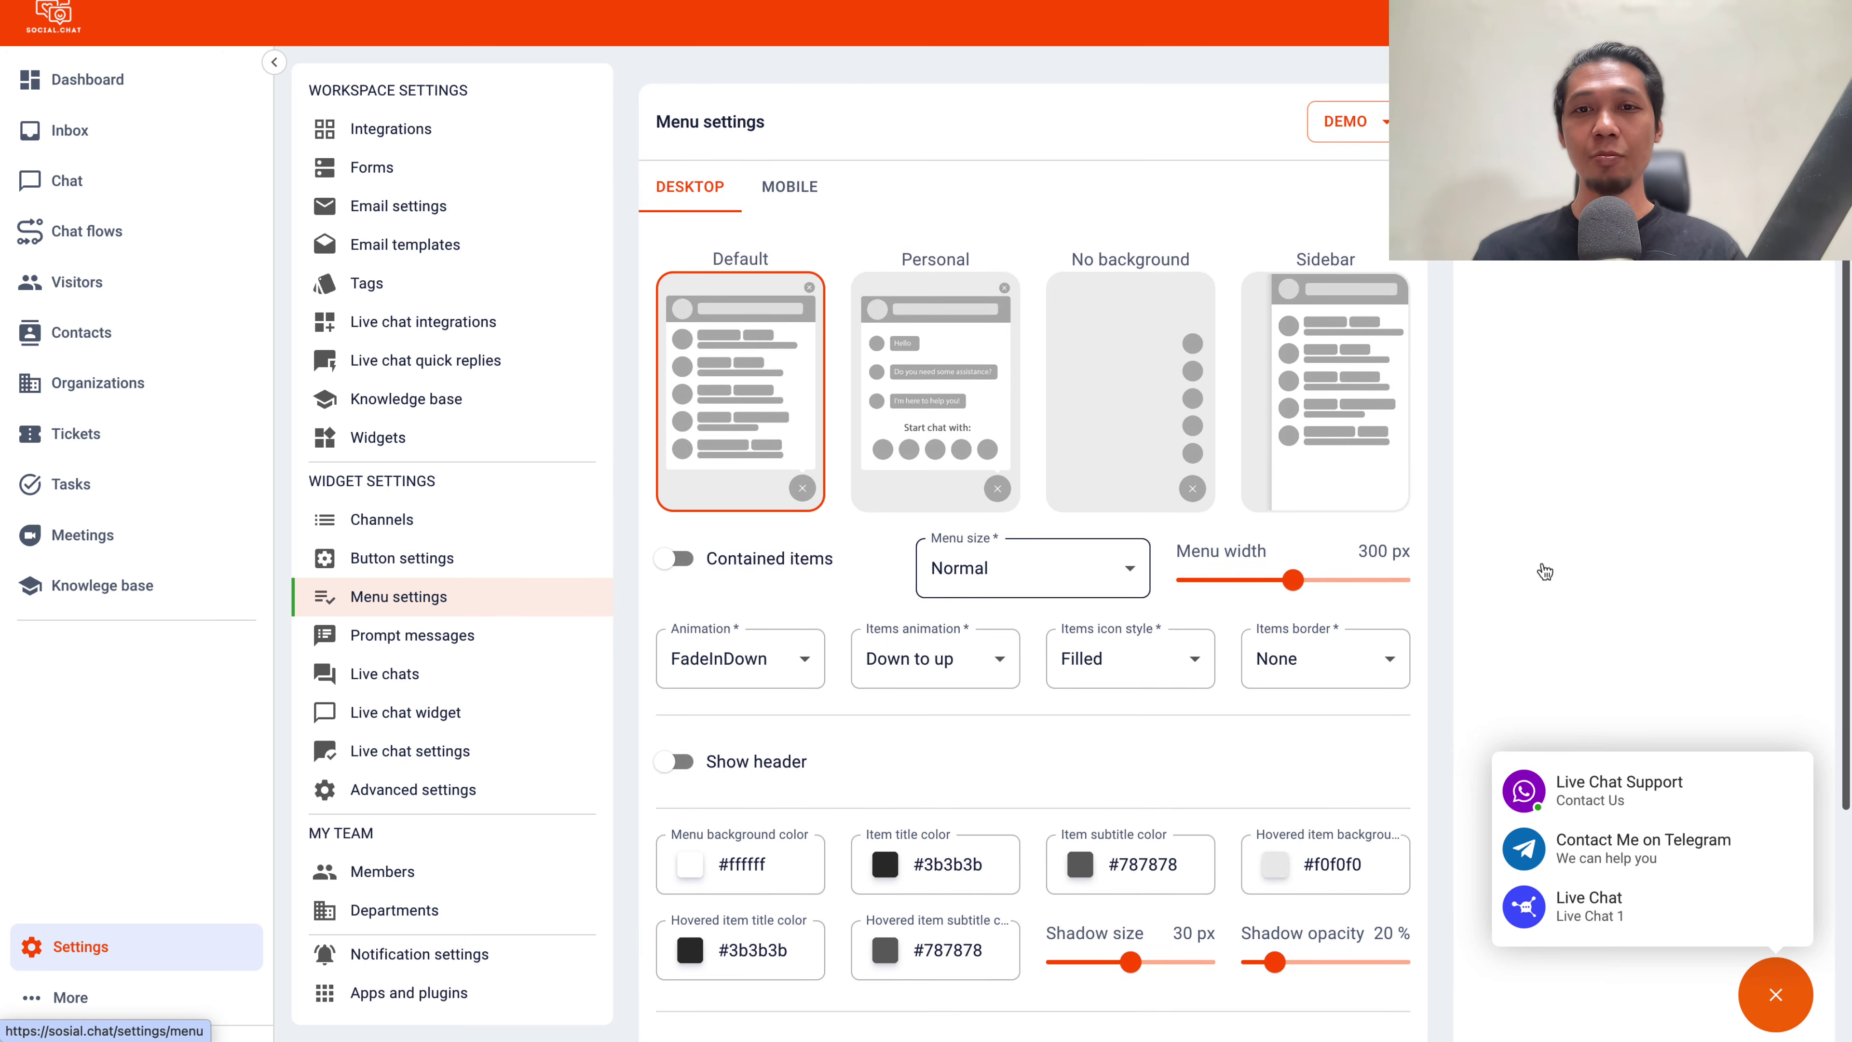
Preview the Sidebar style, then choose the Personal menu style and save
scroll(1545, 572, down, 1)
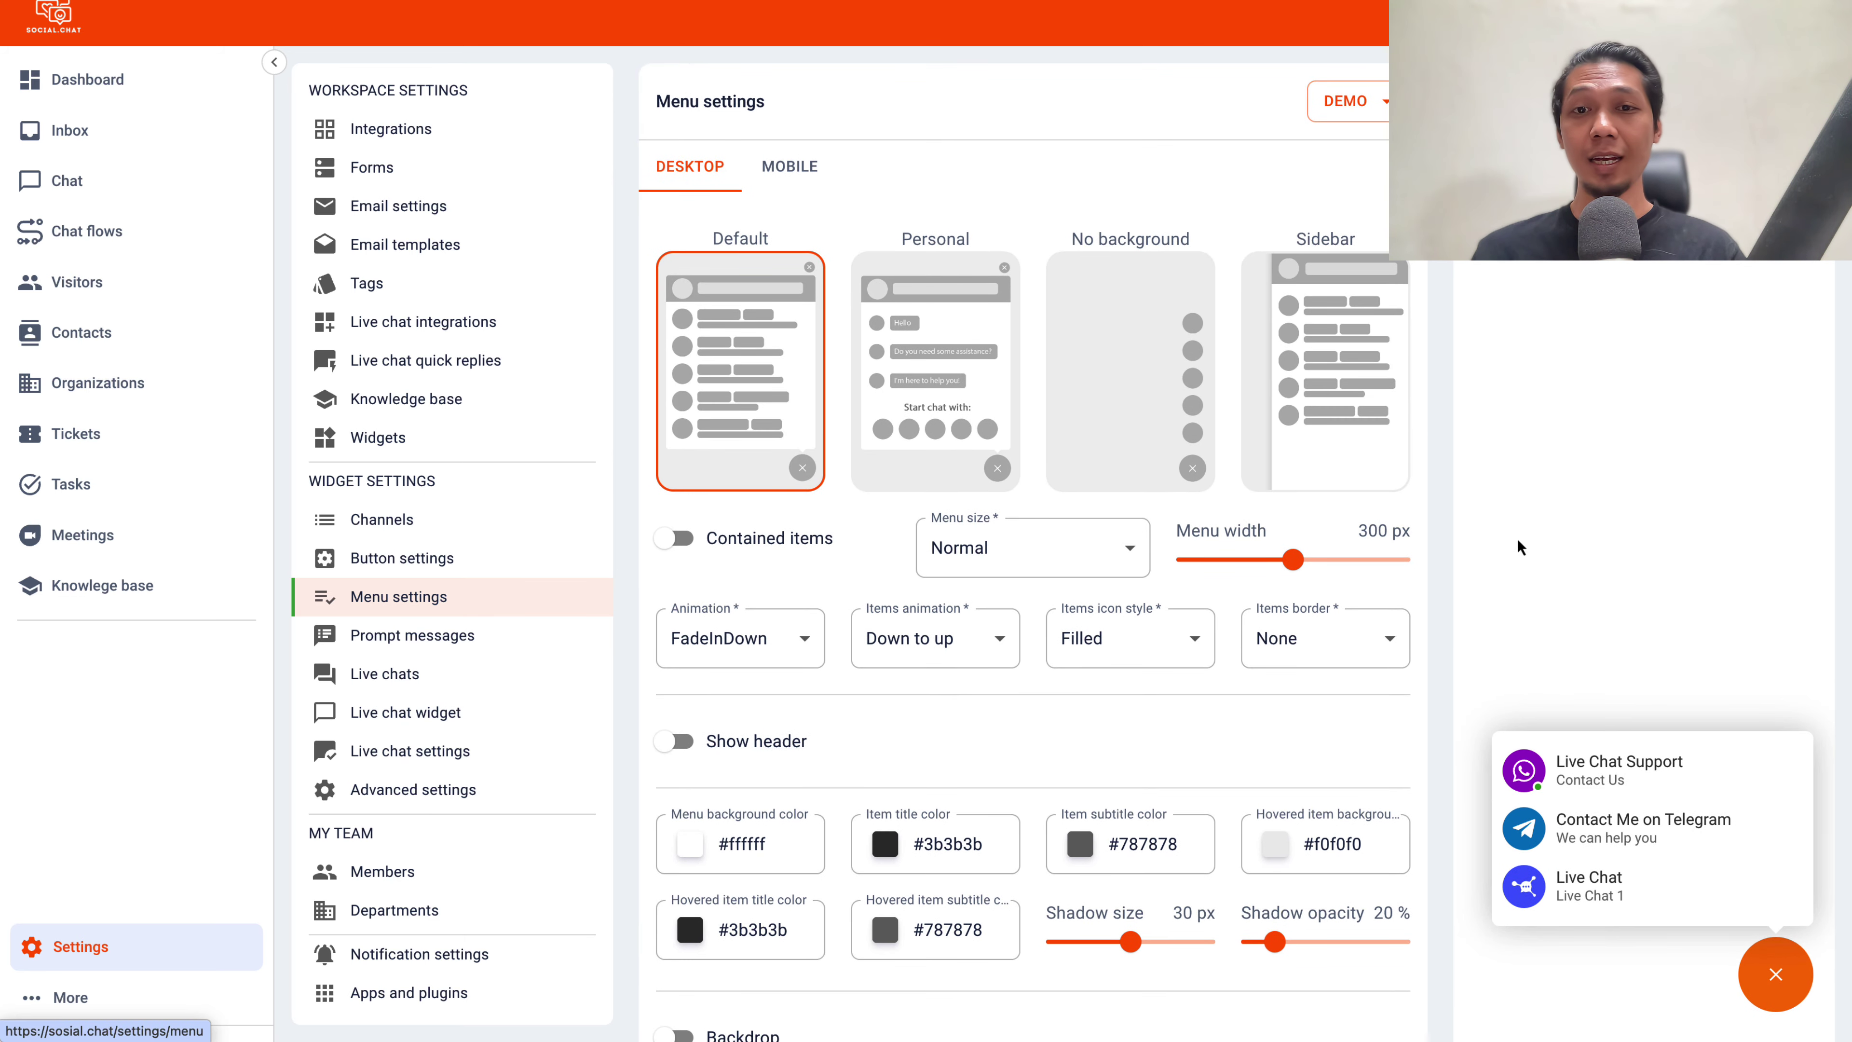
click(1341, 353)
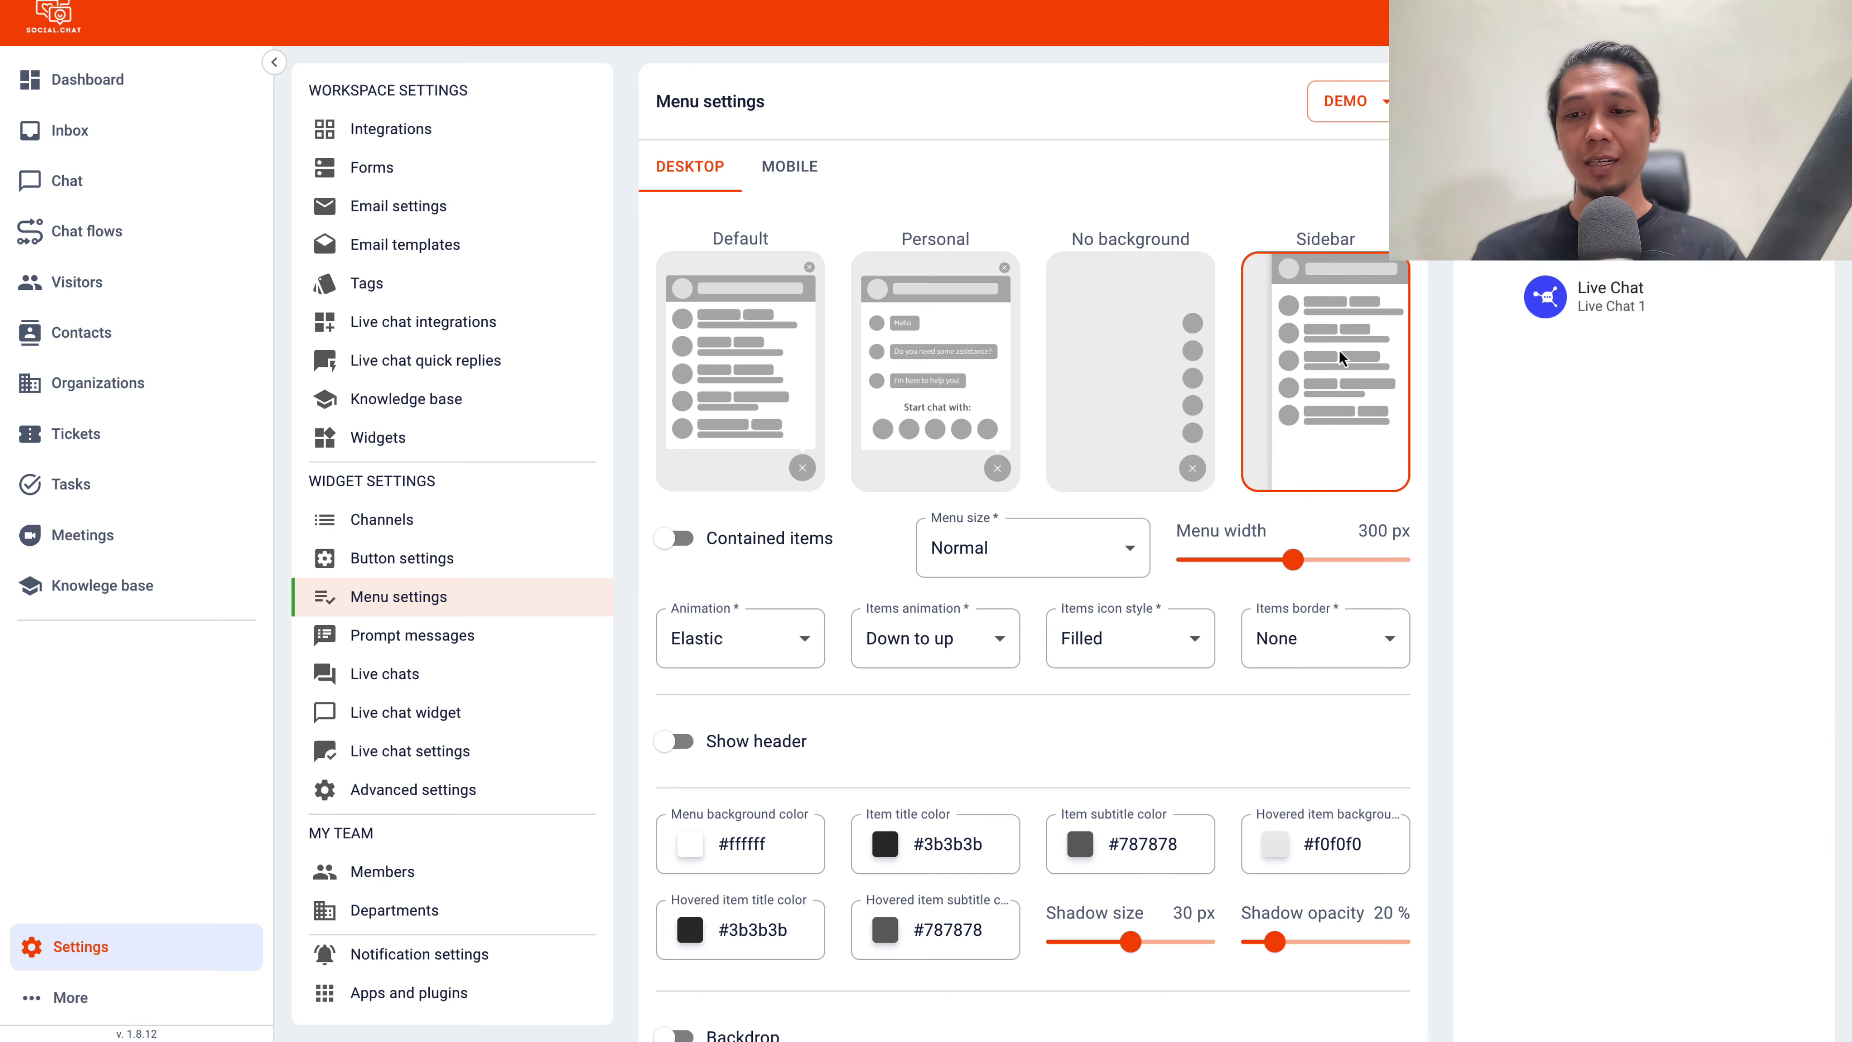
click(966, 378)
scroll(966, 378, down, 5)
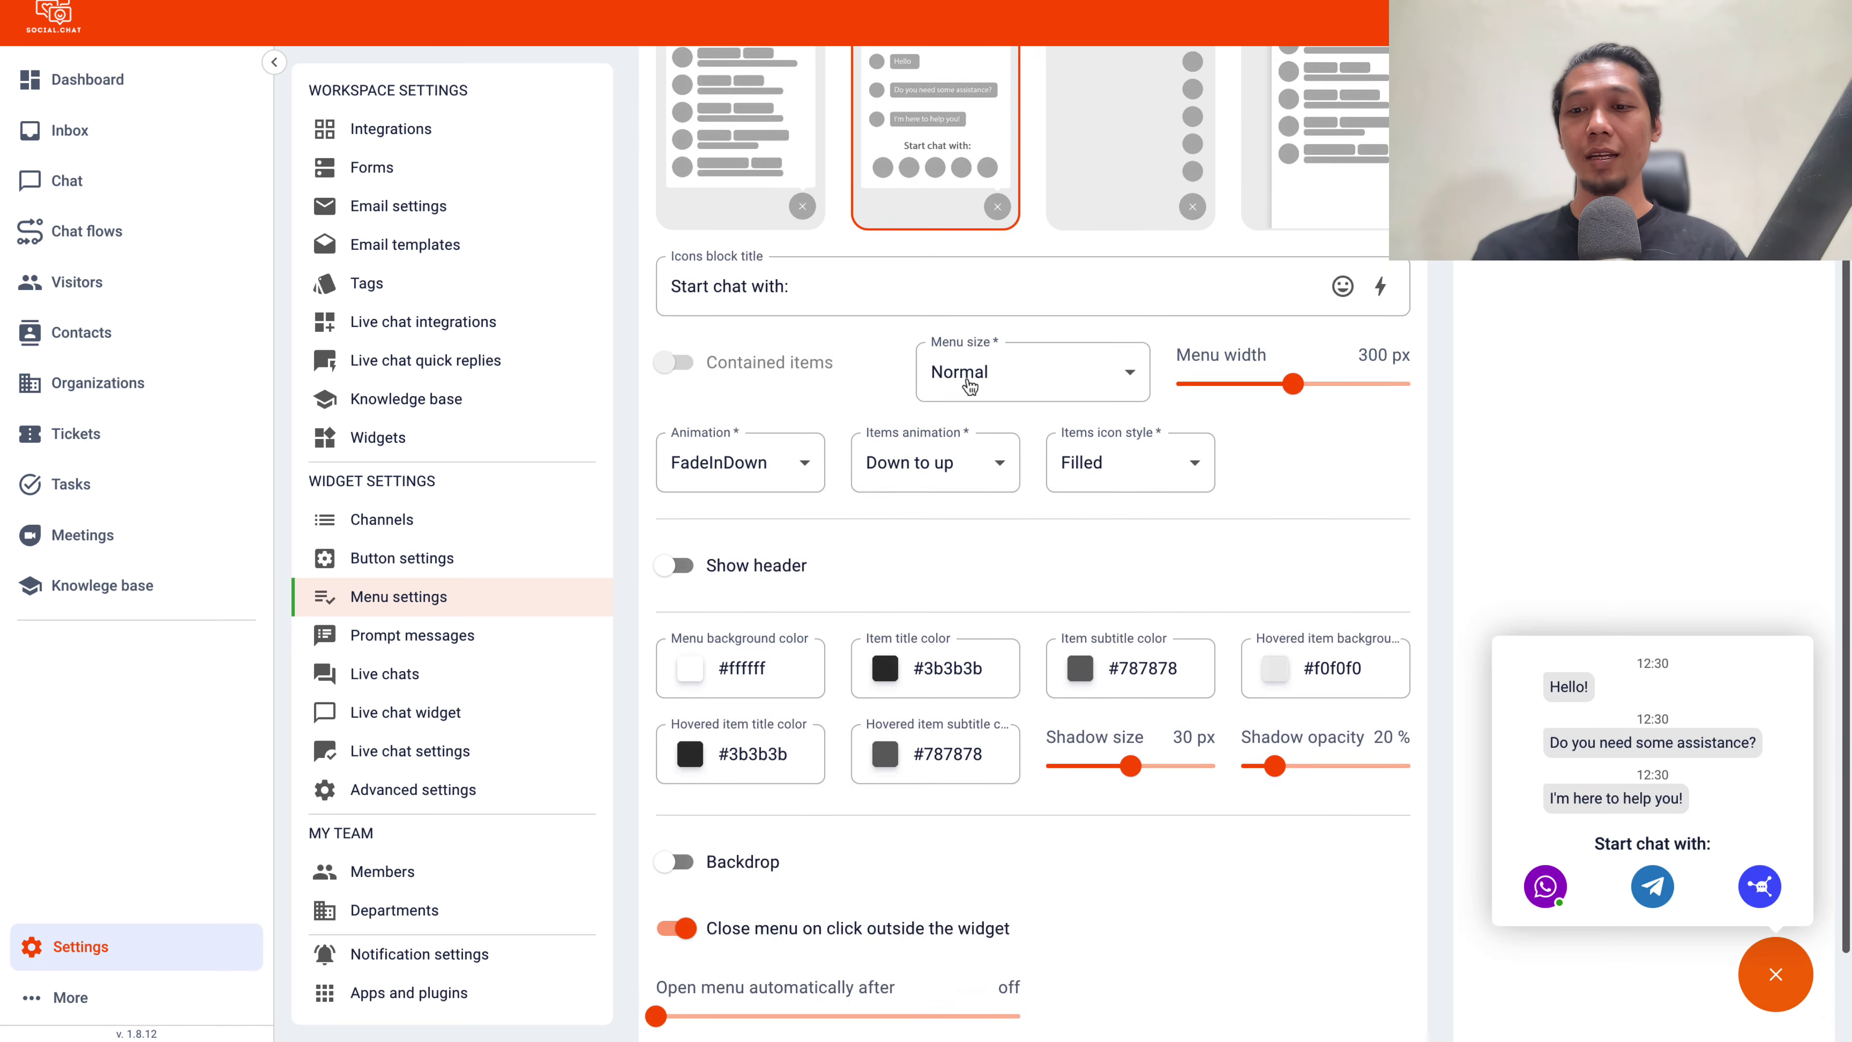
scroll(1137, 578, up, 5)
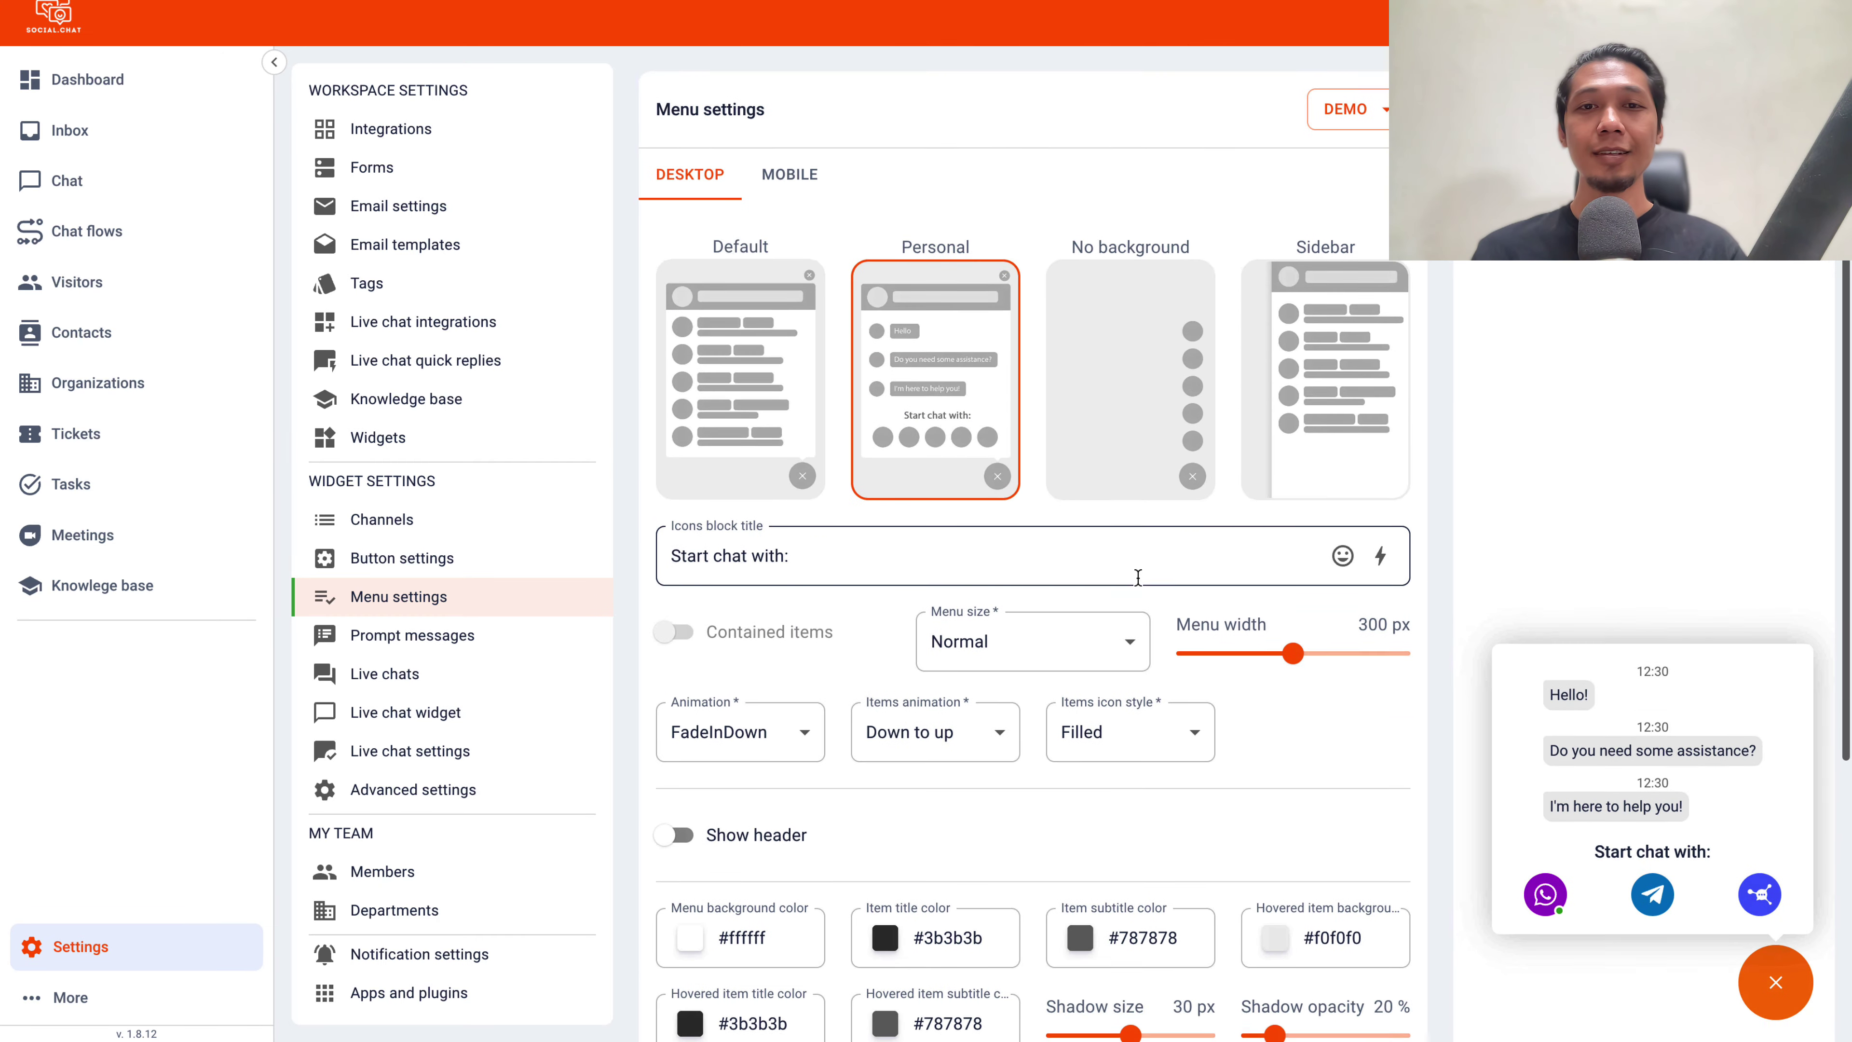
scroll(1139, 579, down, 4)
scroll(1139, 580, down, 2)
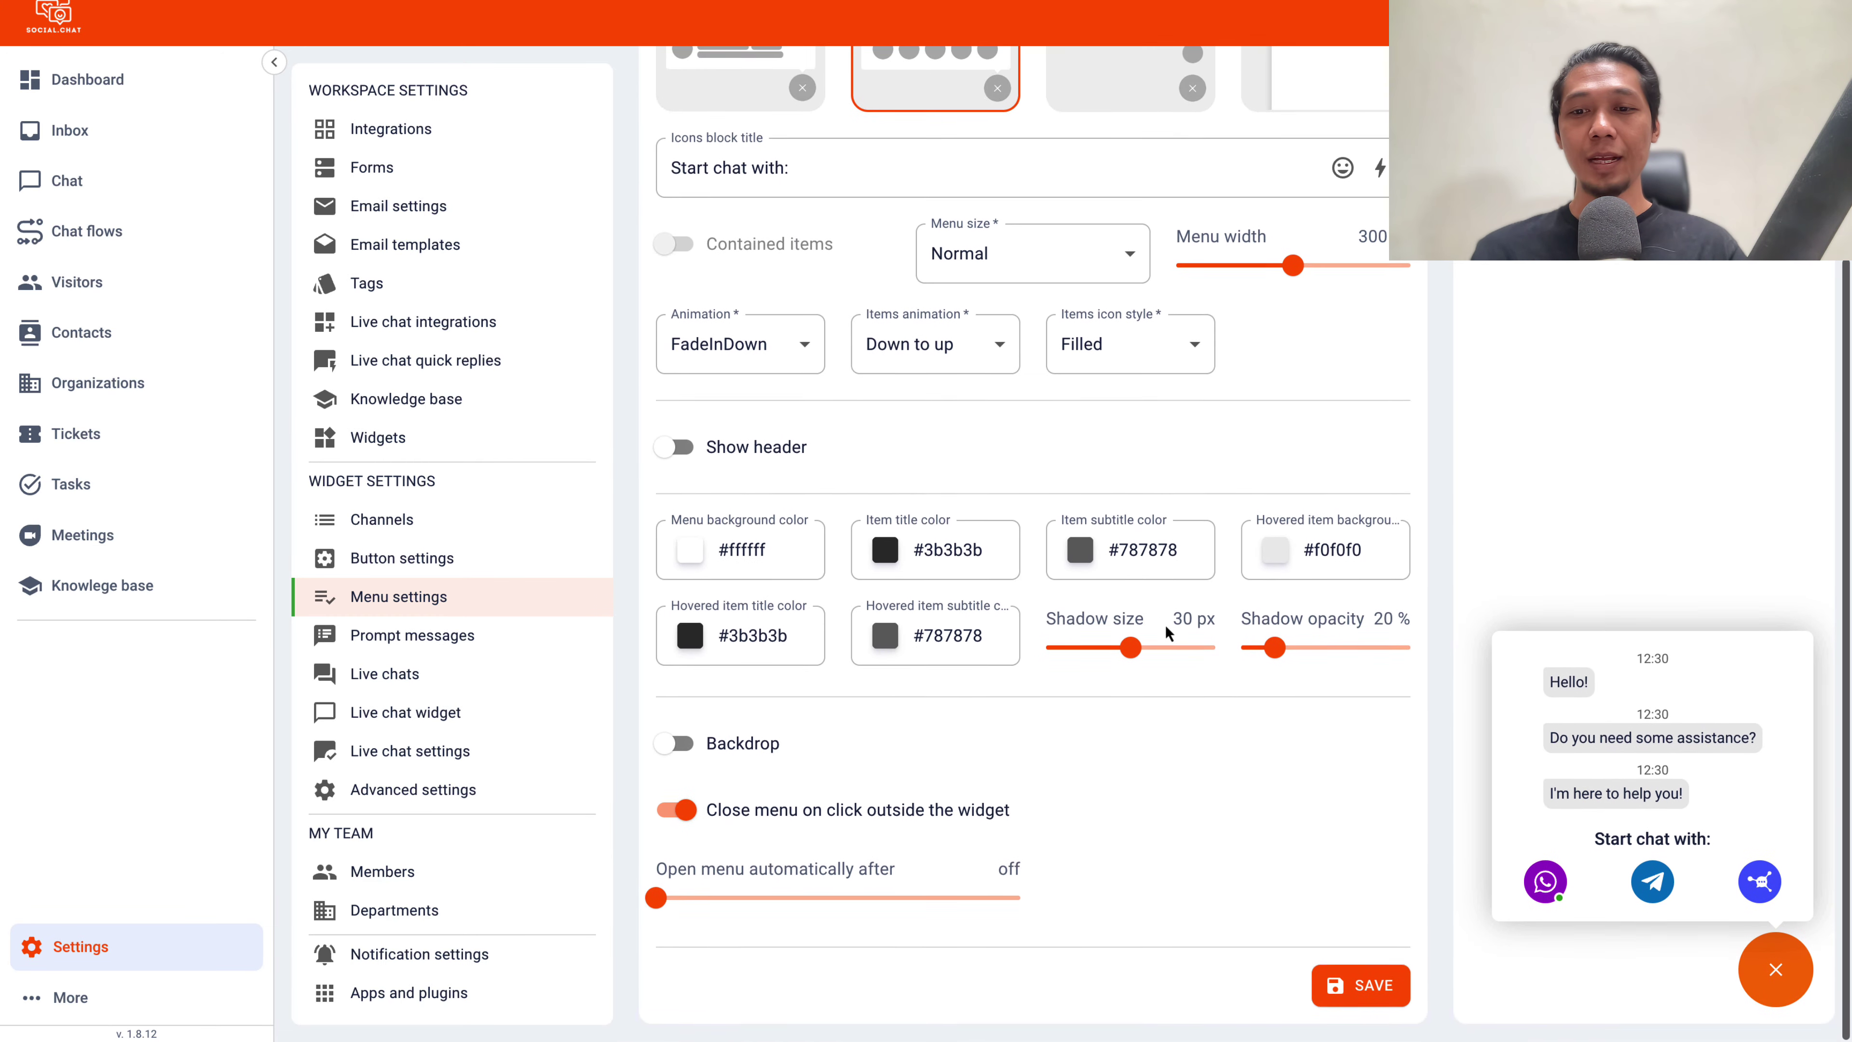
click(1361, 987)
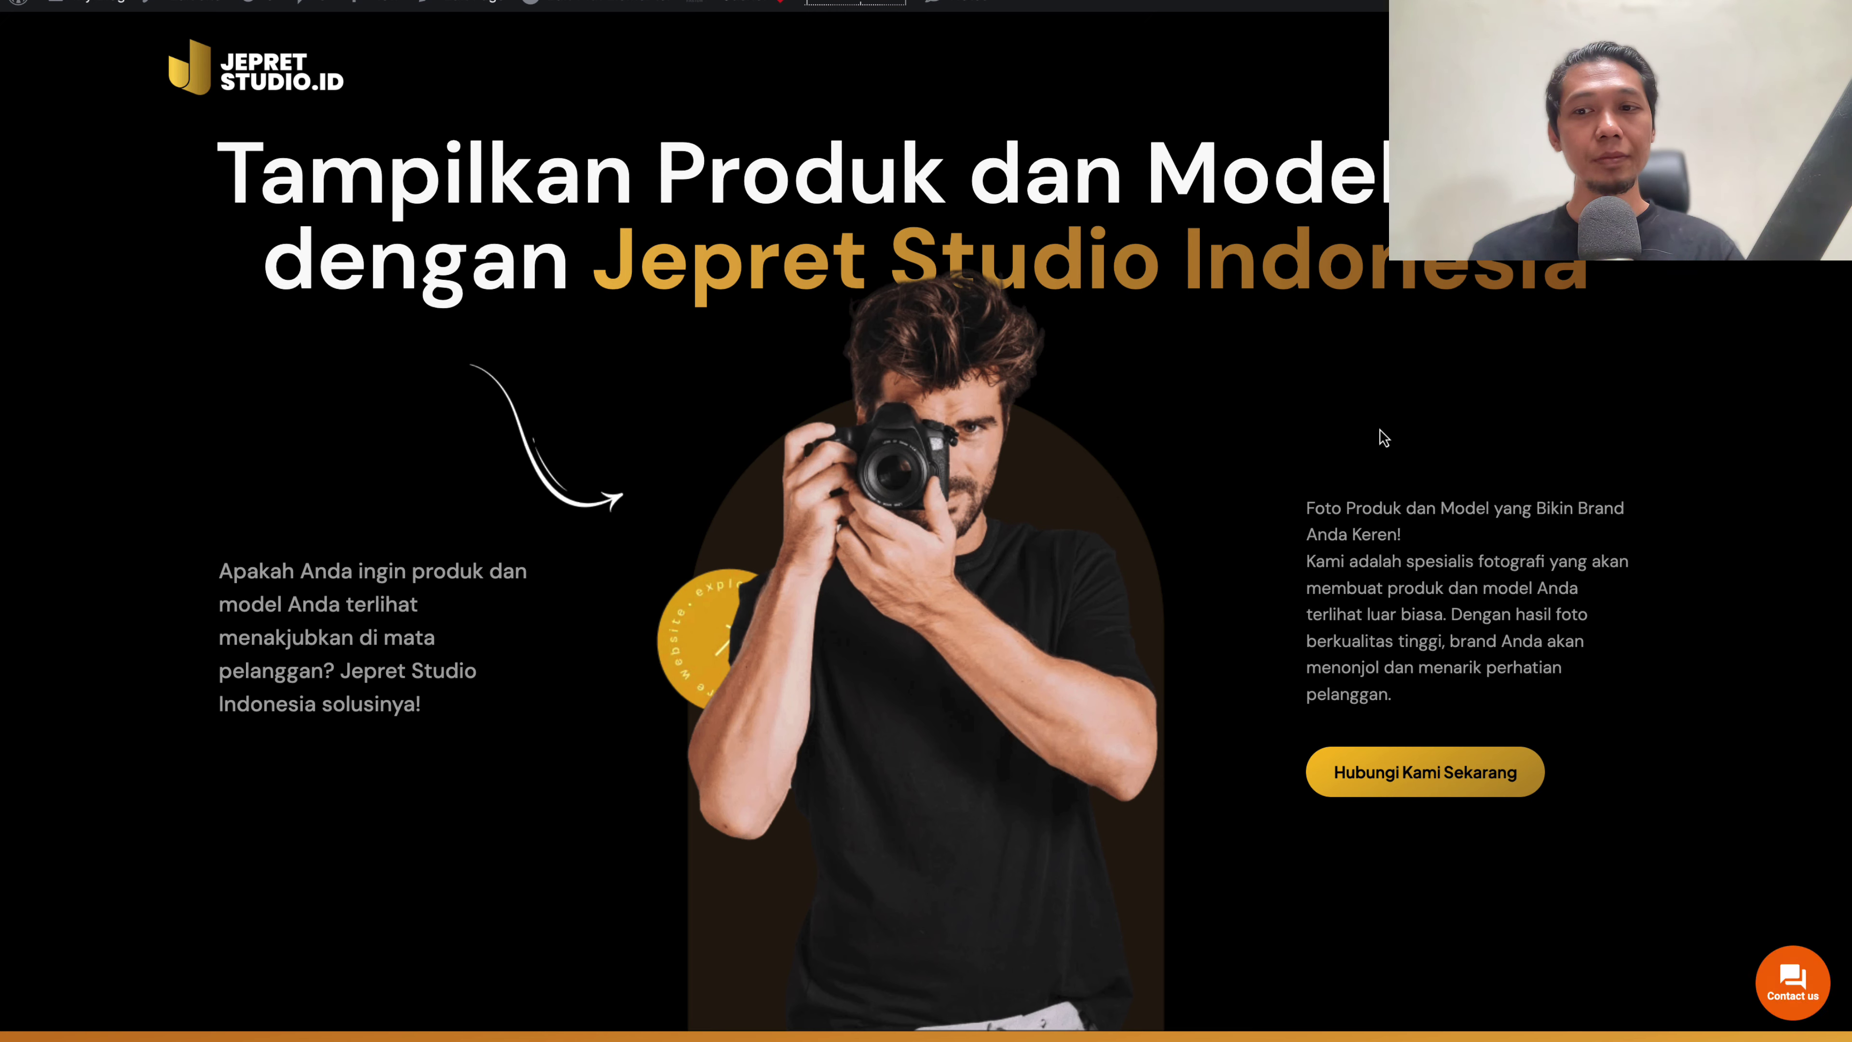
Send a two-line visitor message via the site's live chat: a greeting, then 'Saya ada masalah'
click(1786, 996)
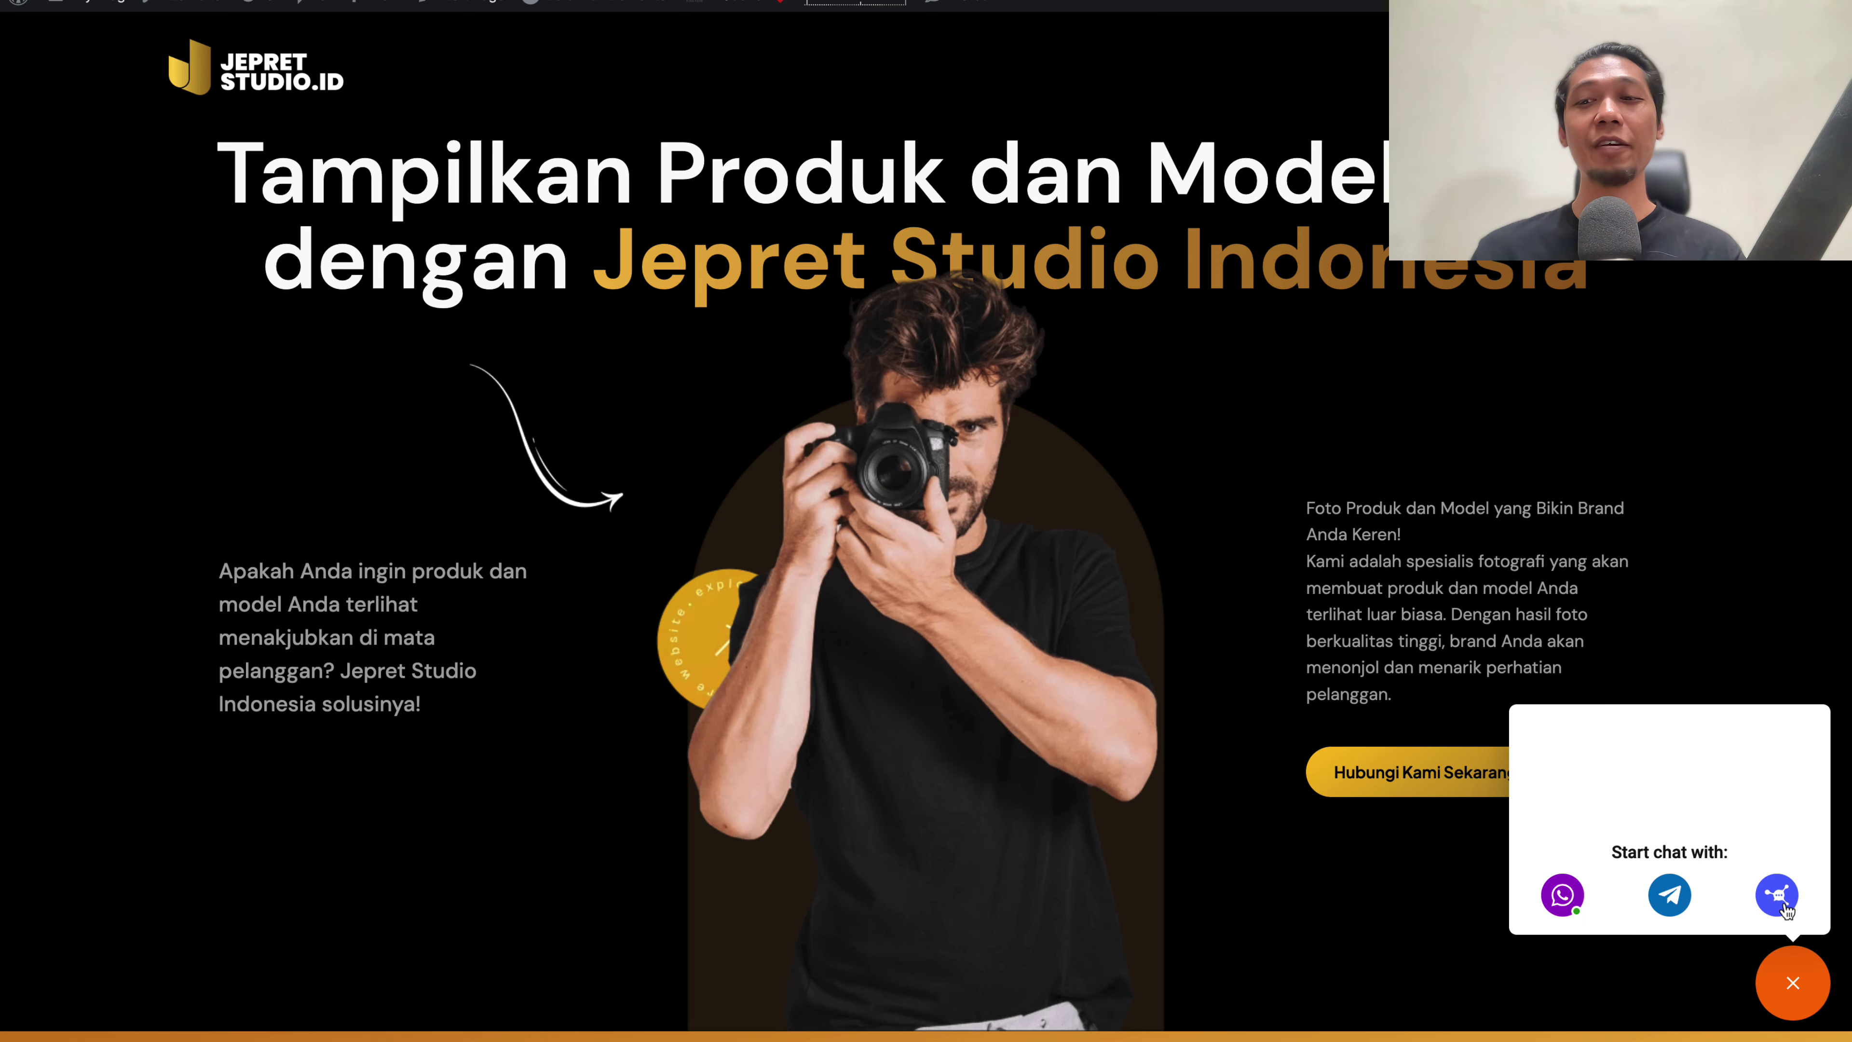
click(1784, 907)
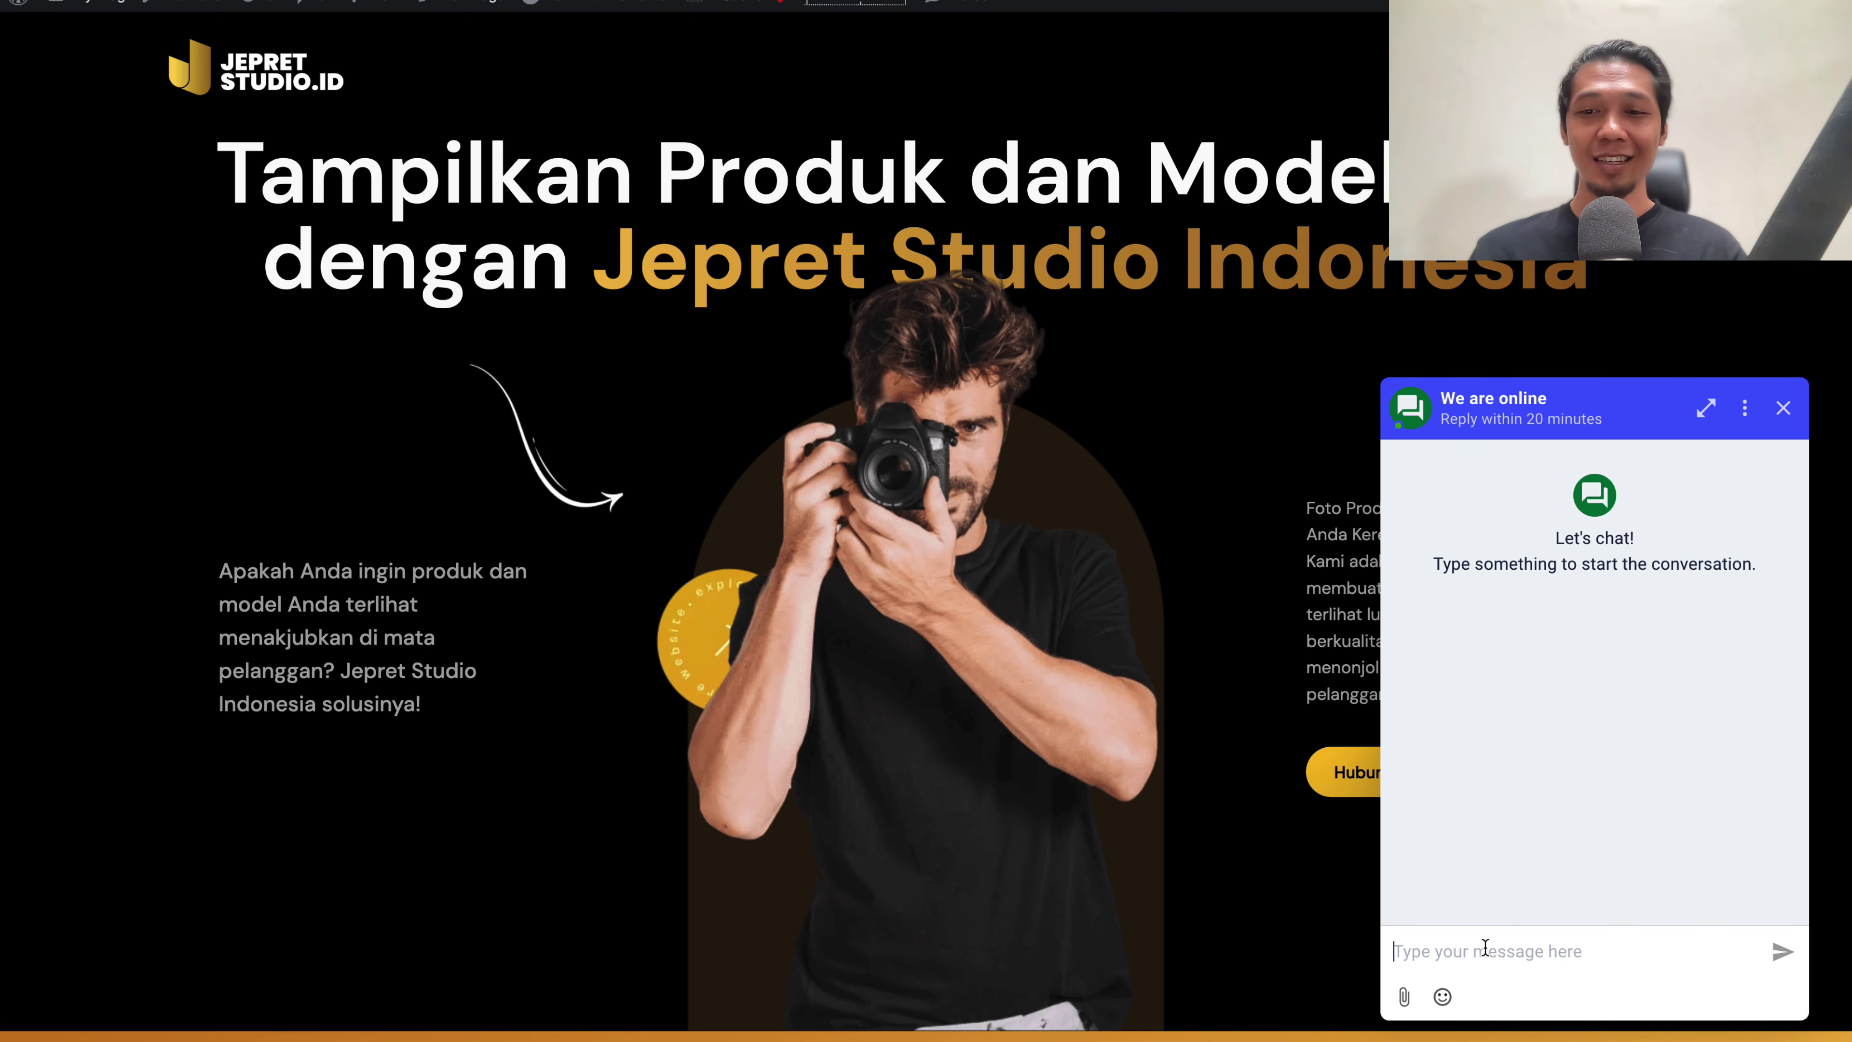
text(Halo, Mas A)
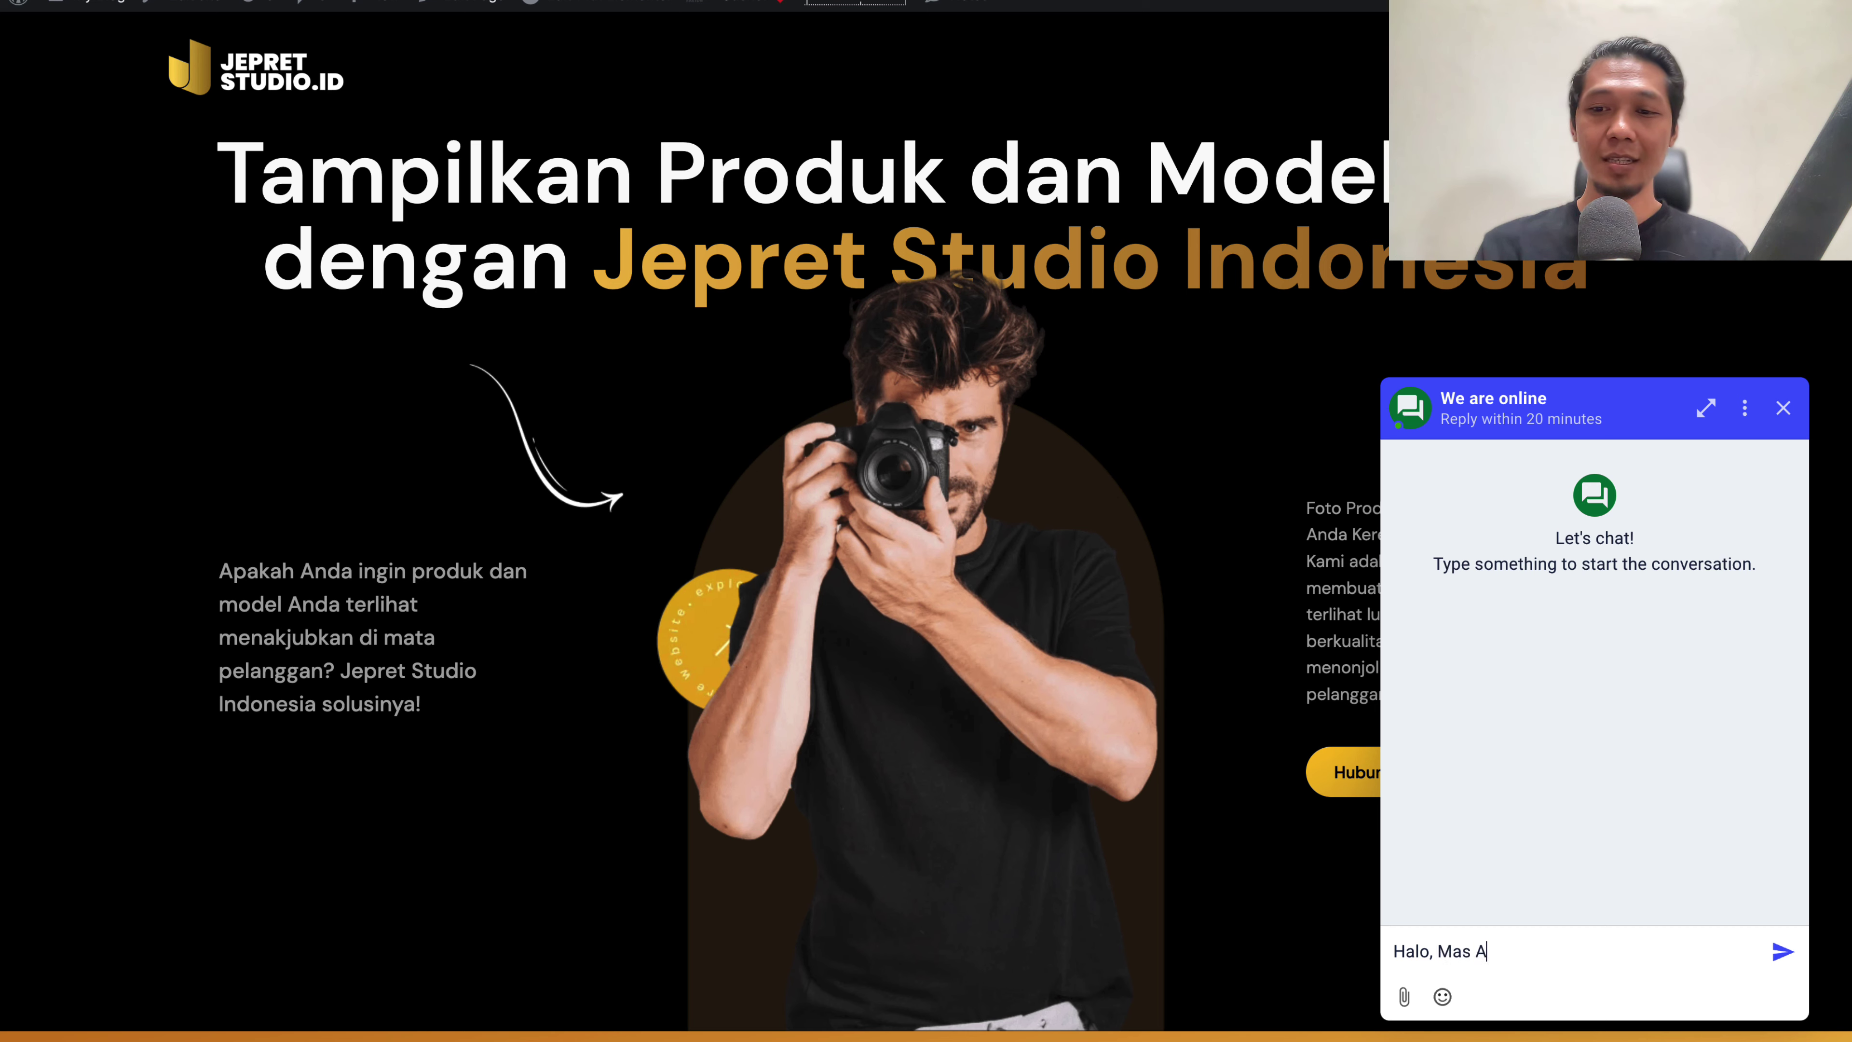
text(dhitya...)
key(shift+Return)
text(Sa)
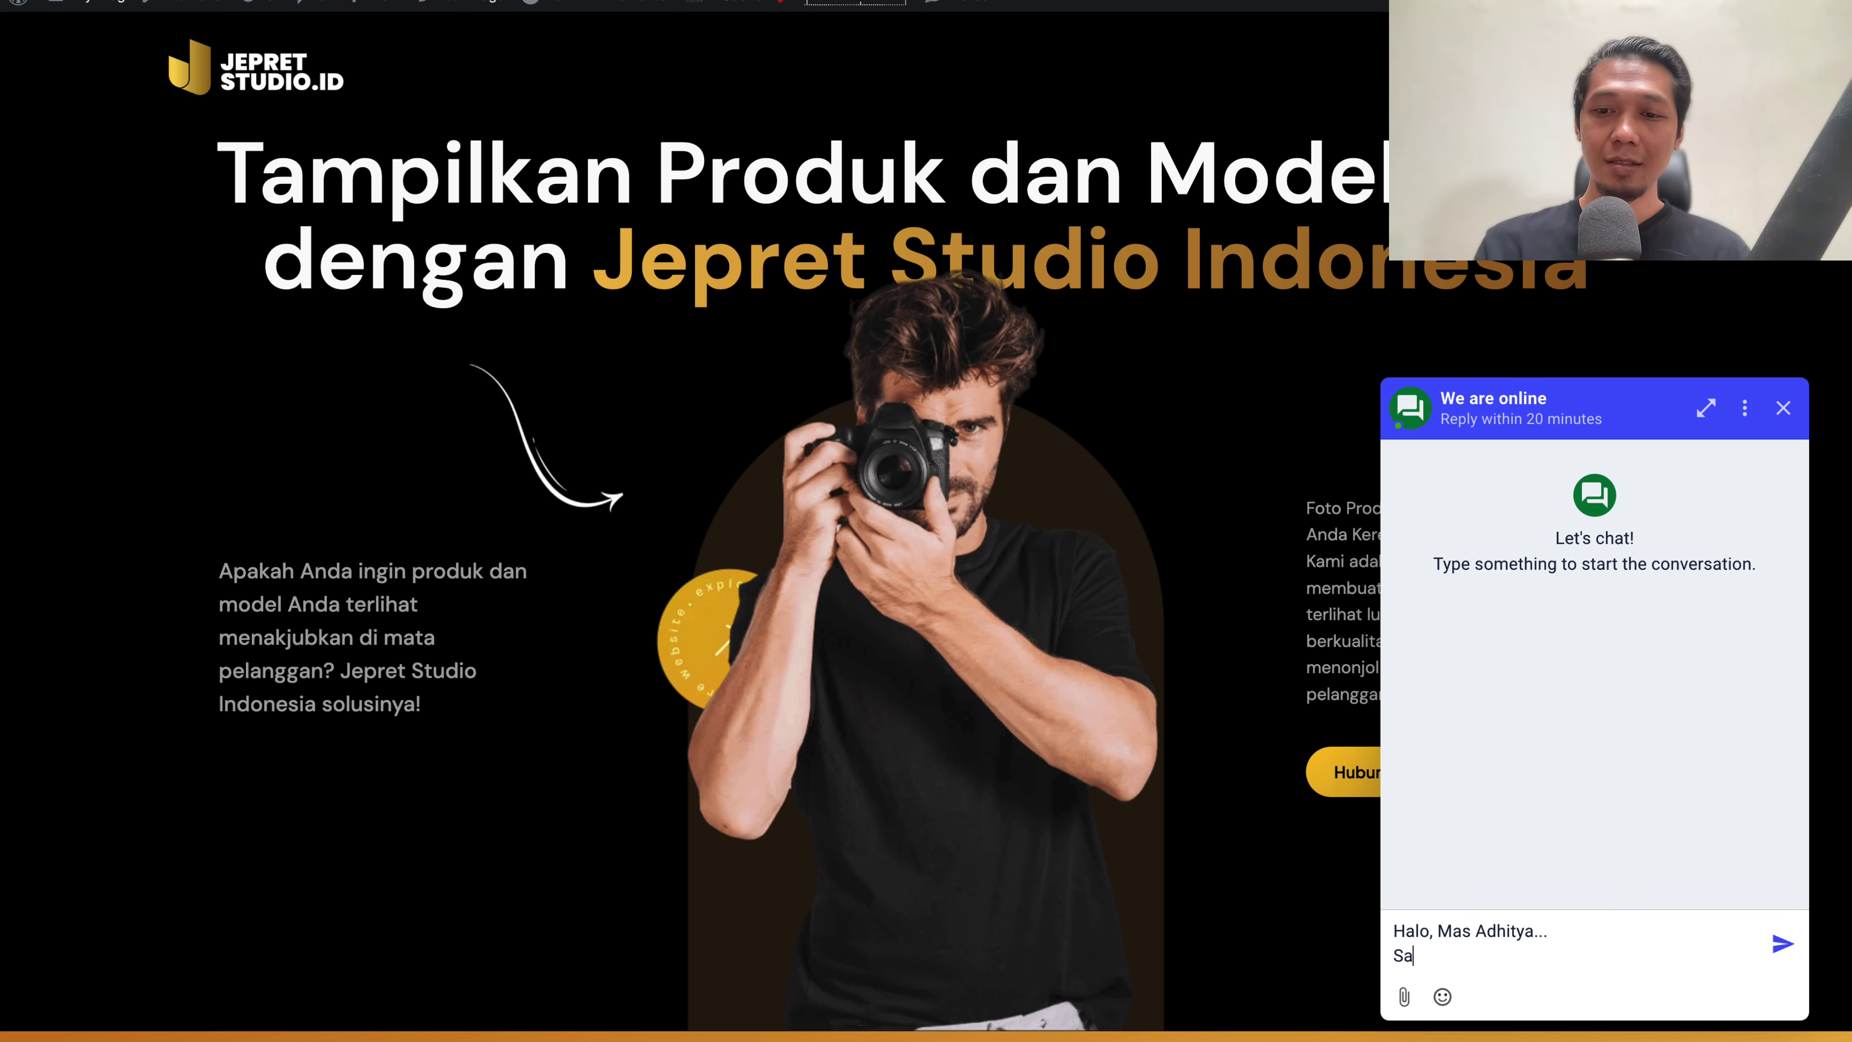
text(ya ada masalah nih...)
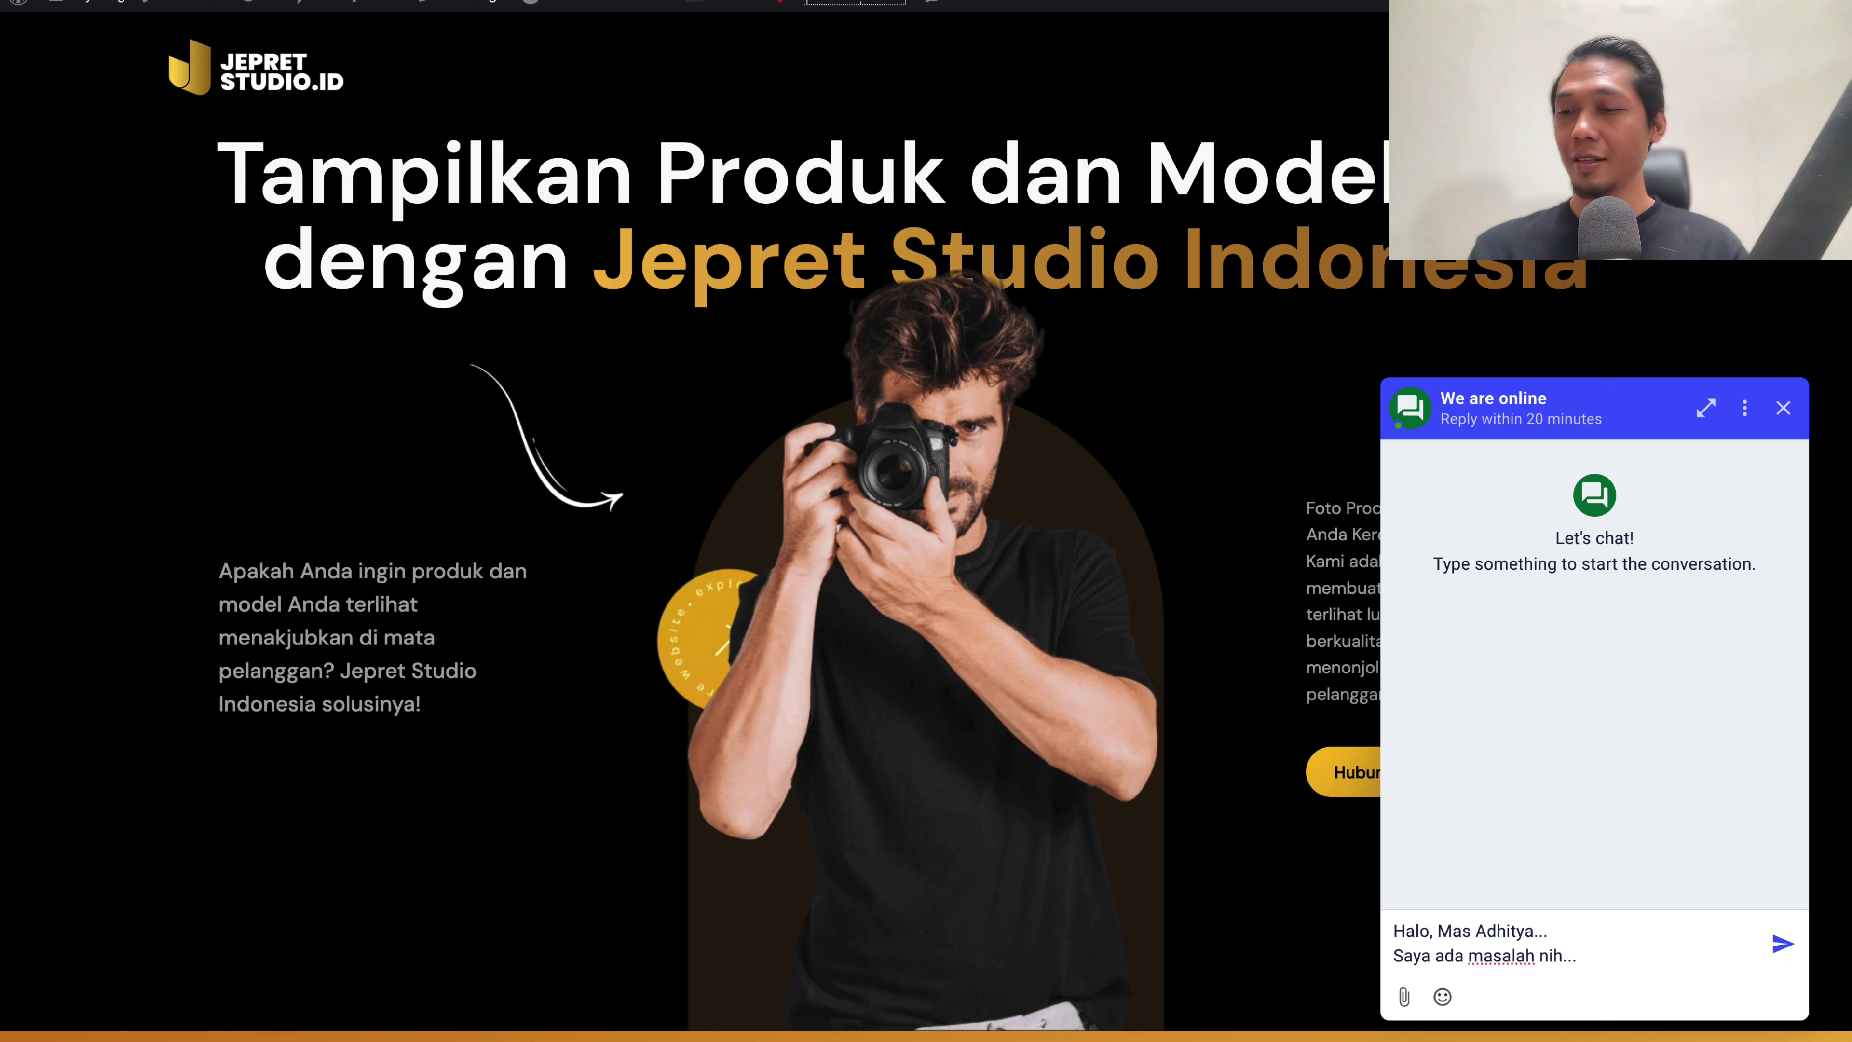
key(Return)
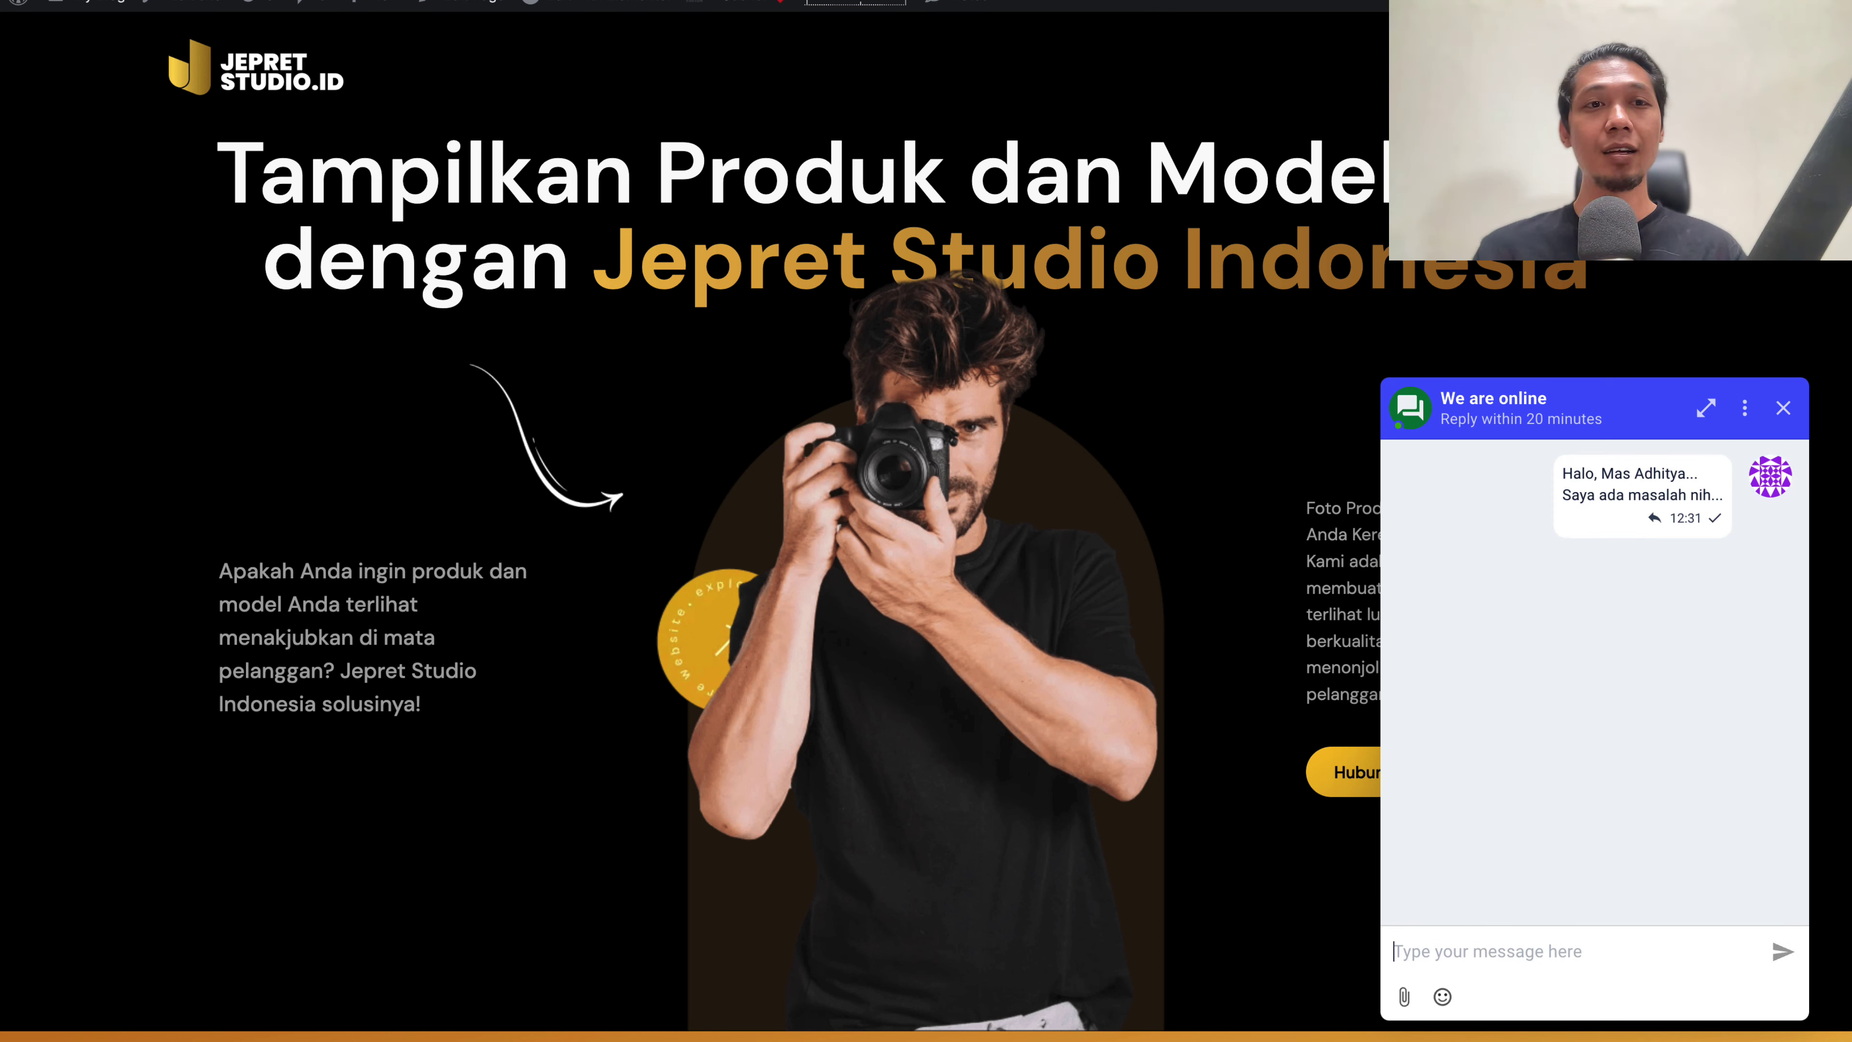
key(alt+Tab)
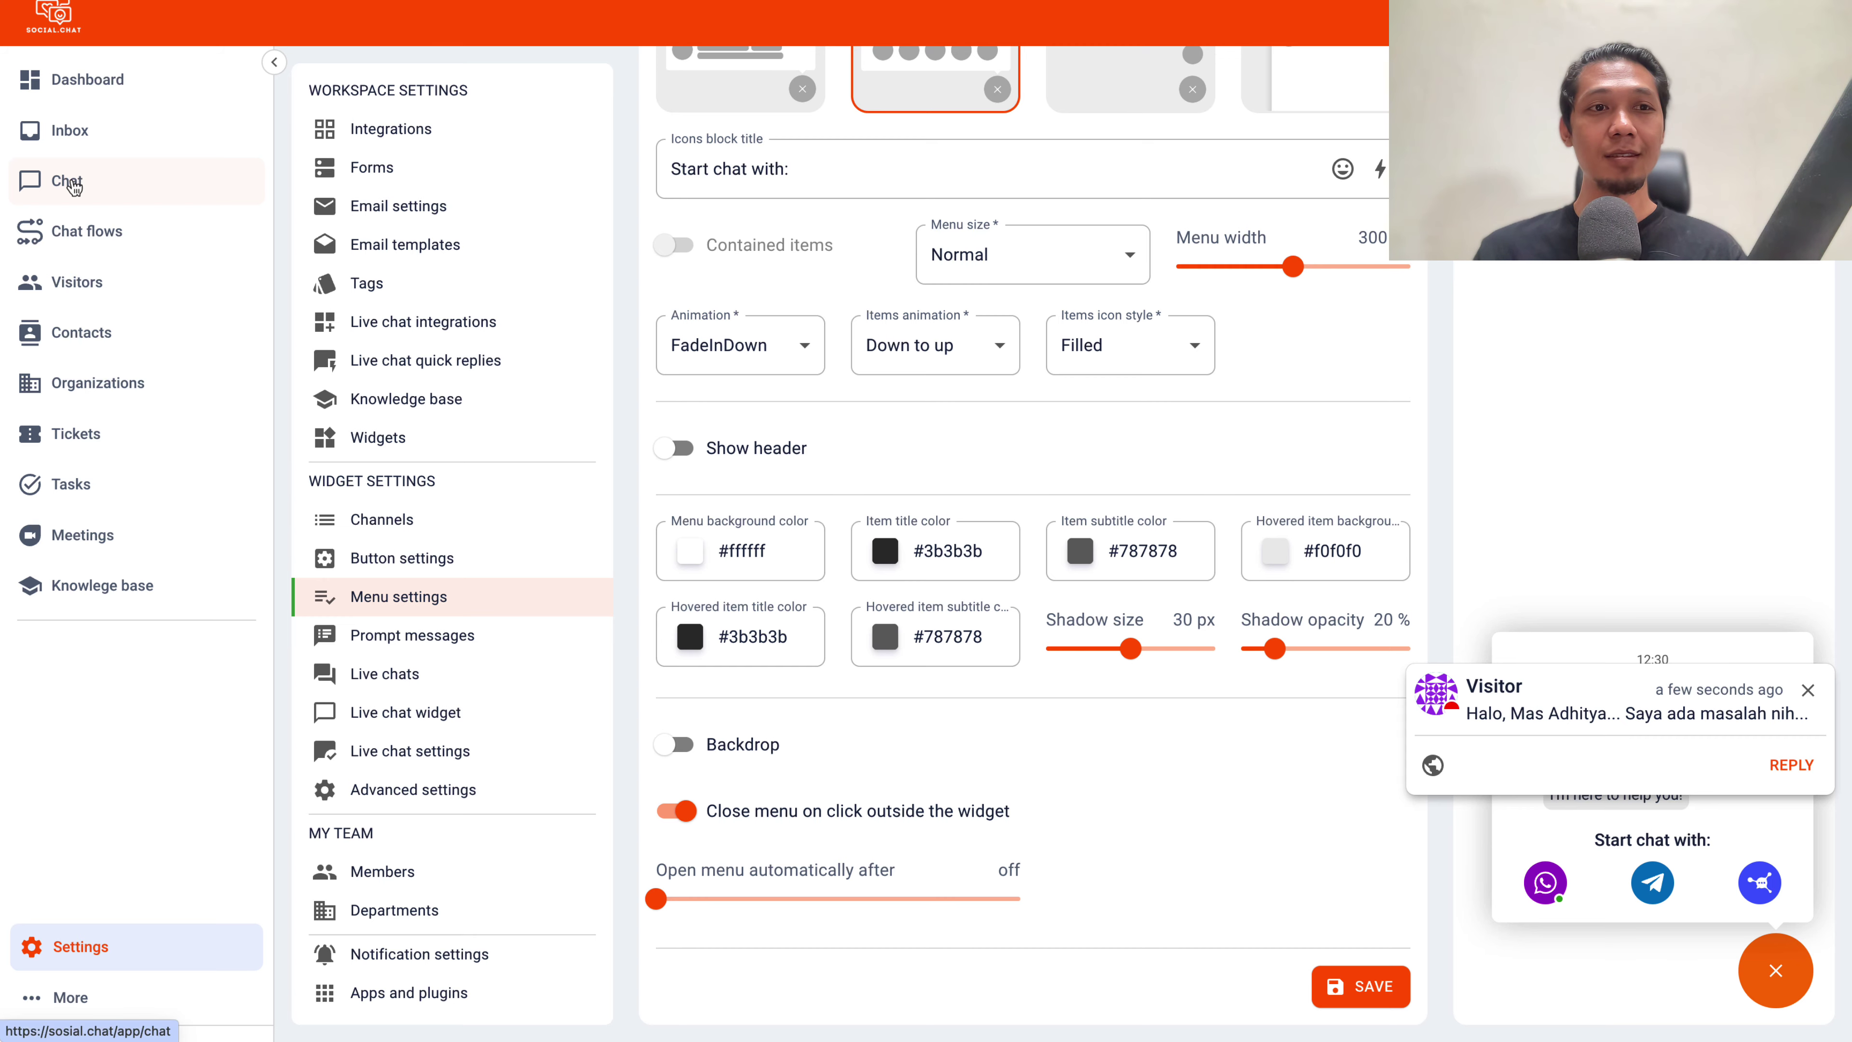
Join the Visitor thread in Chat and reply 'Halo ada yang bisa saya bantu?'
click(73, 186)
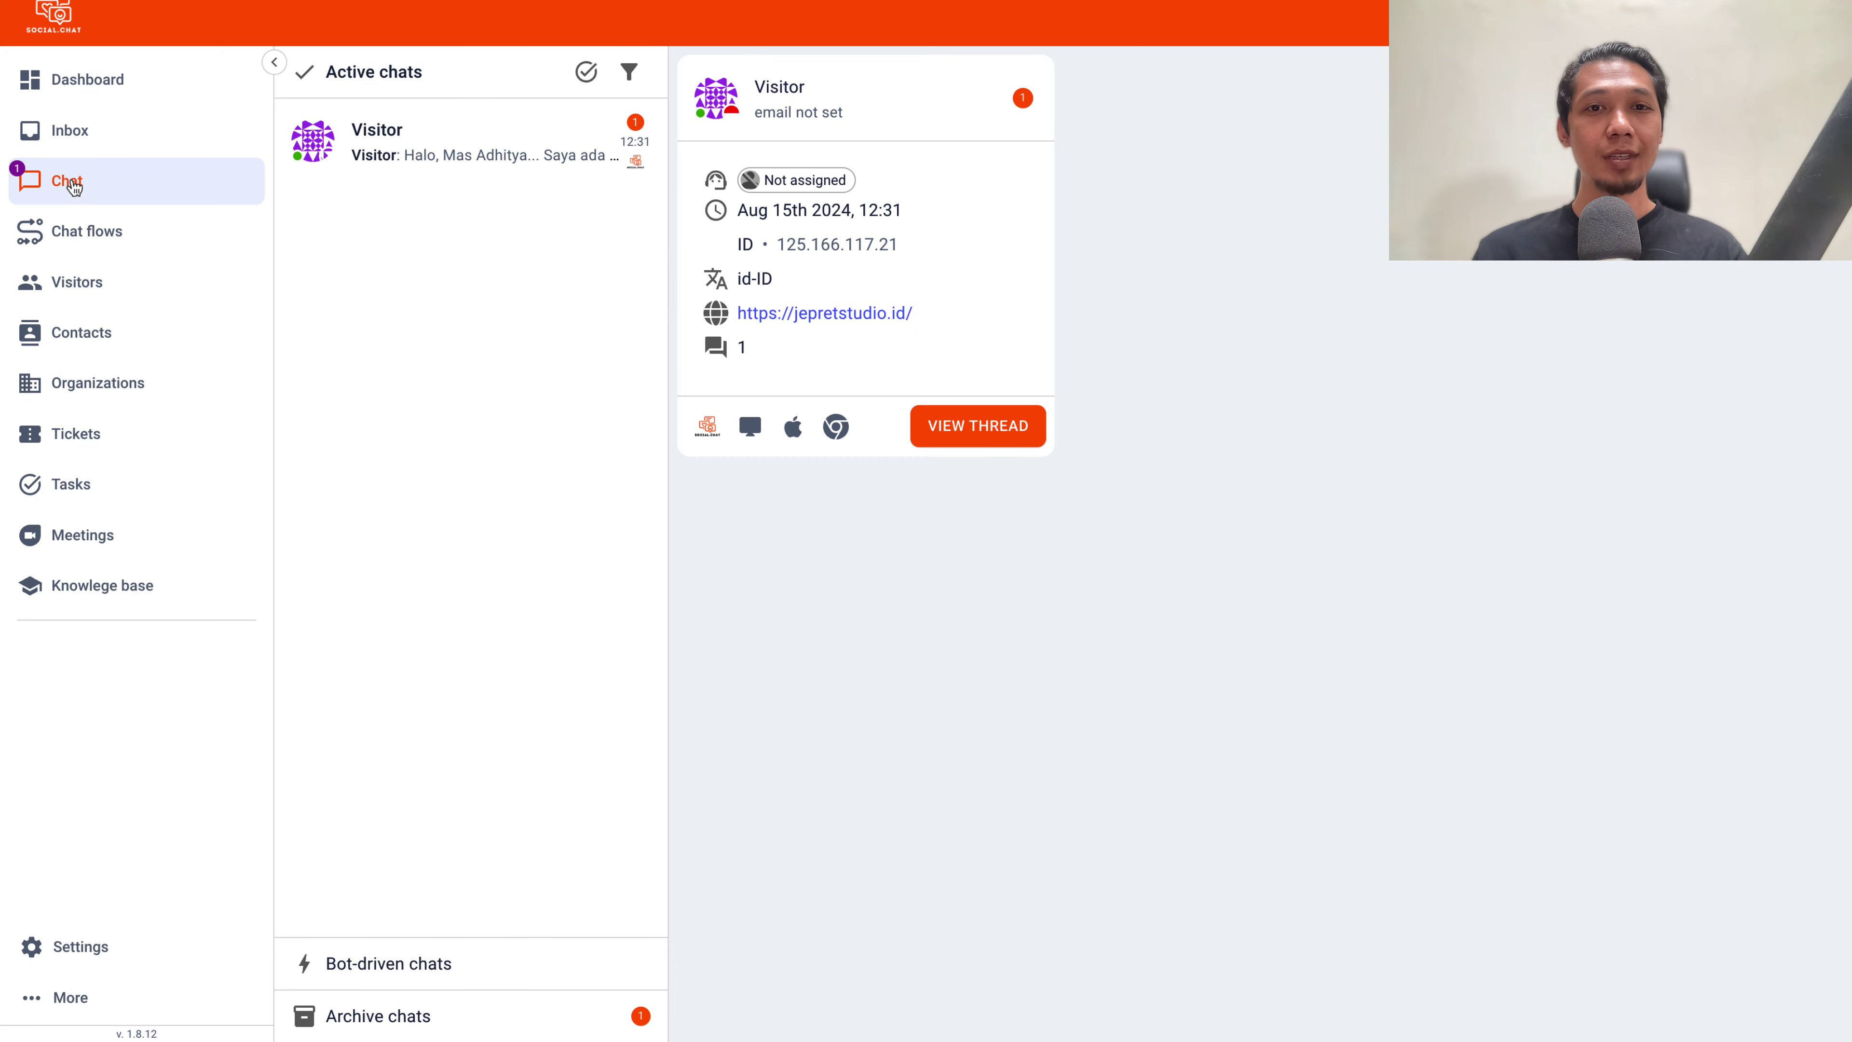
click(537, 153)
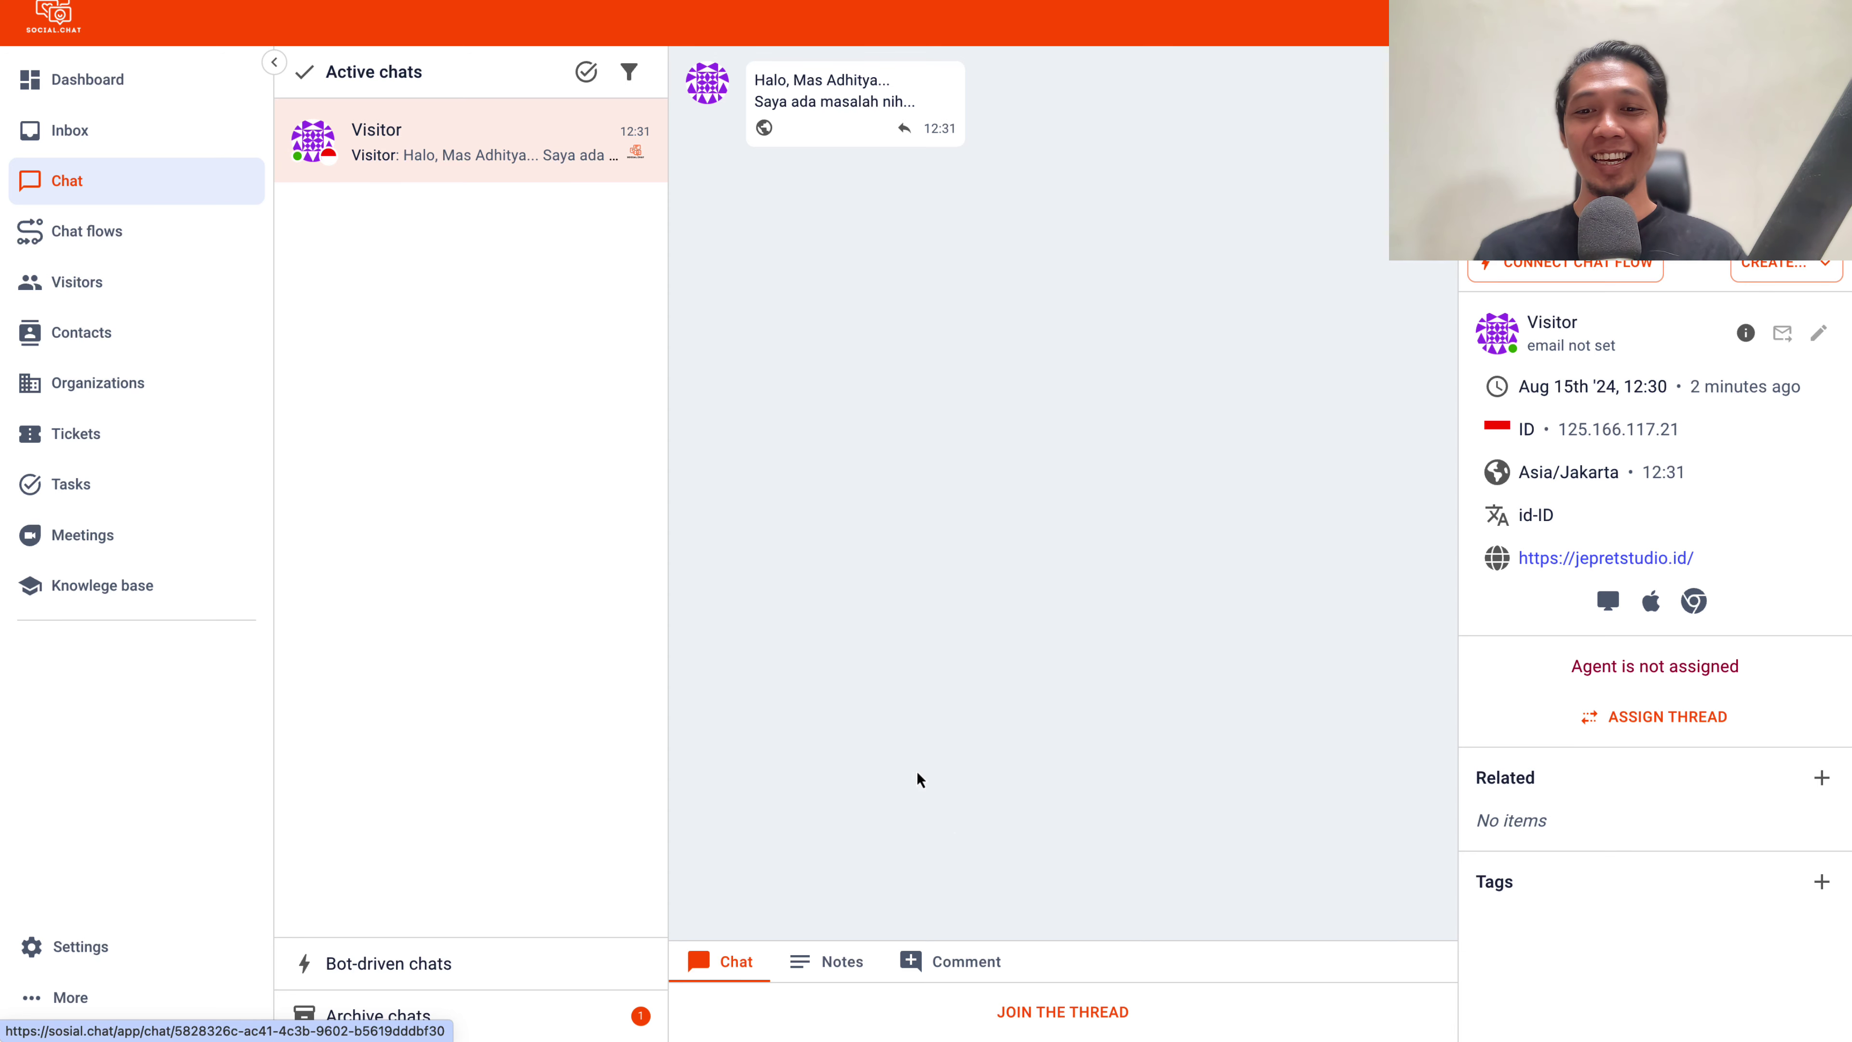
click(1066, 1014)
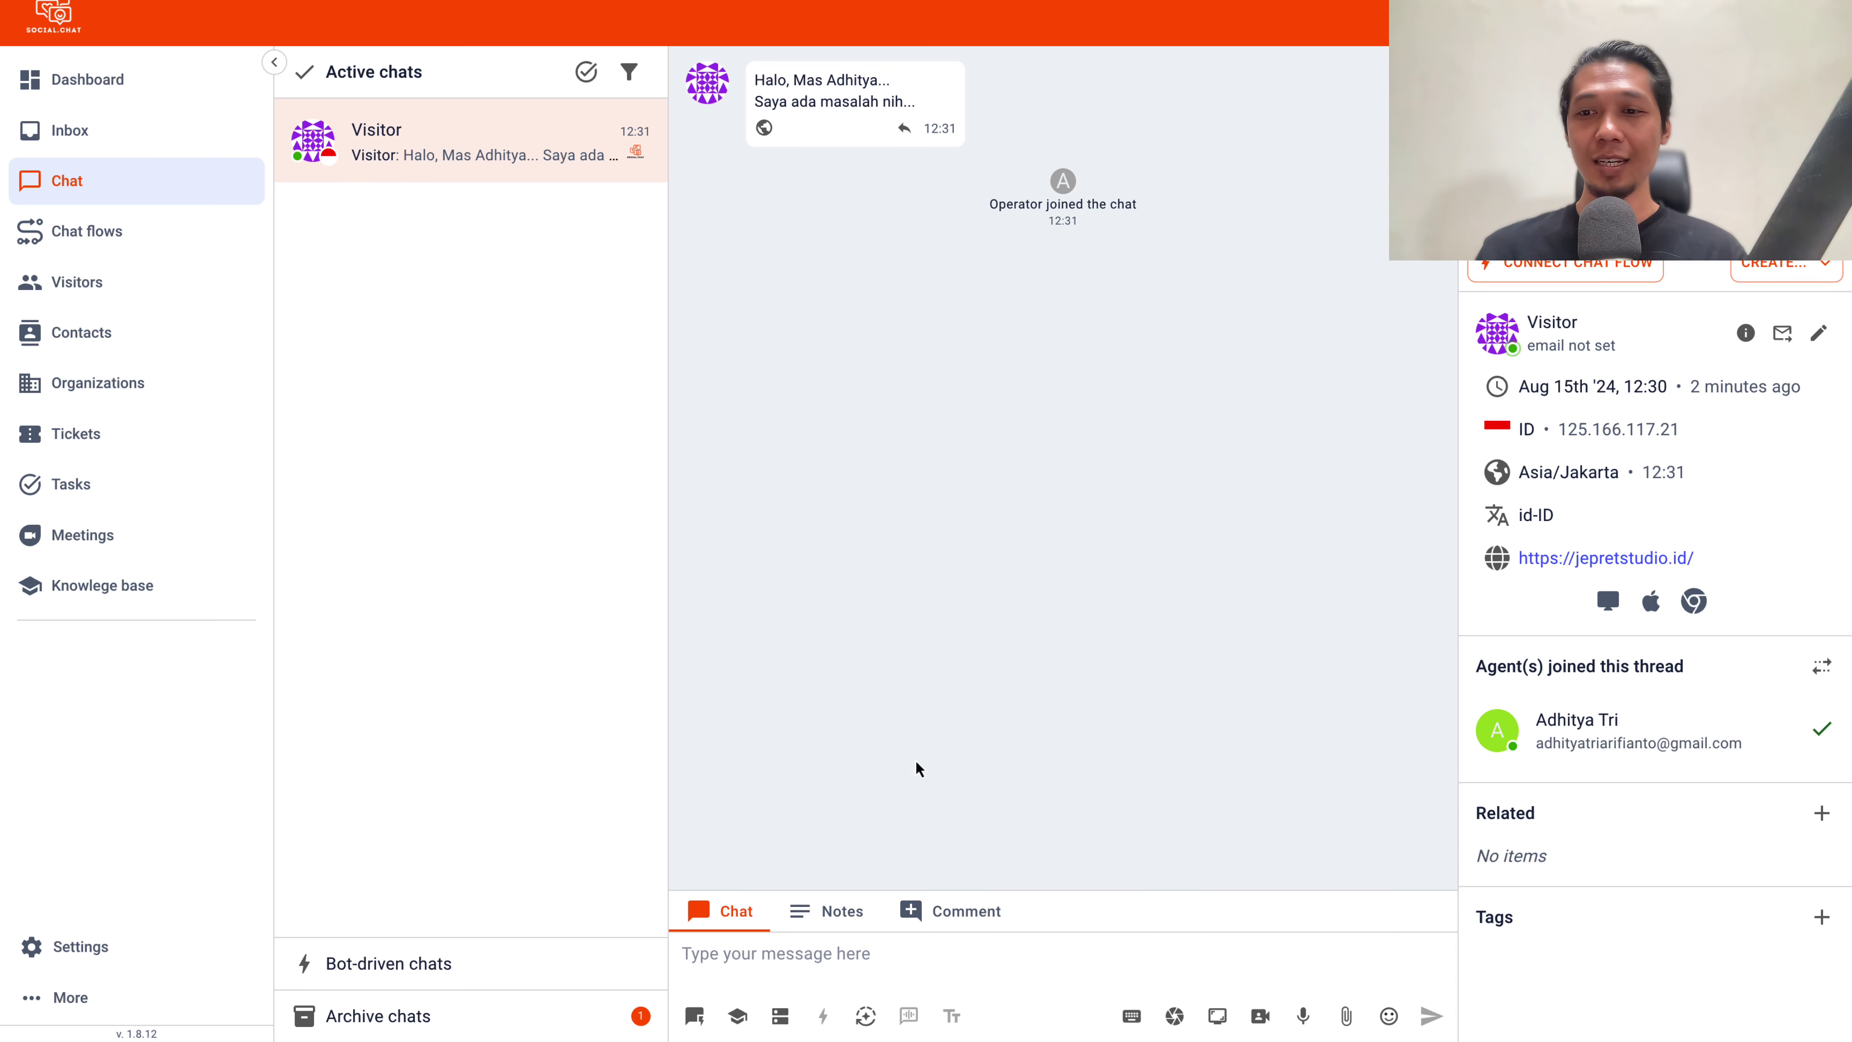
click(945, 957)
text(Halo)
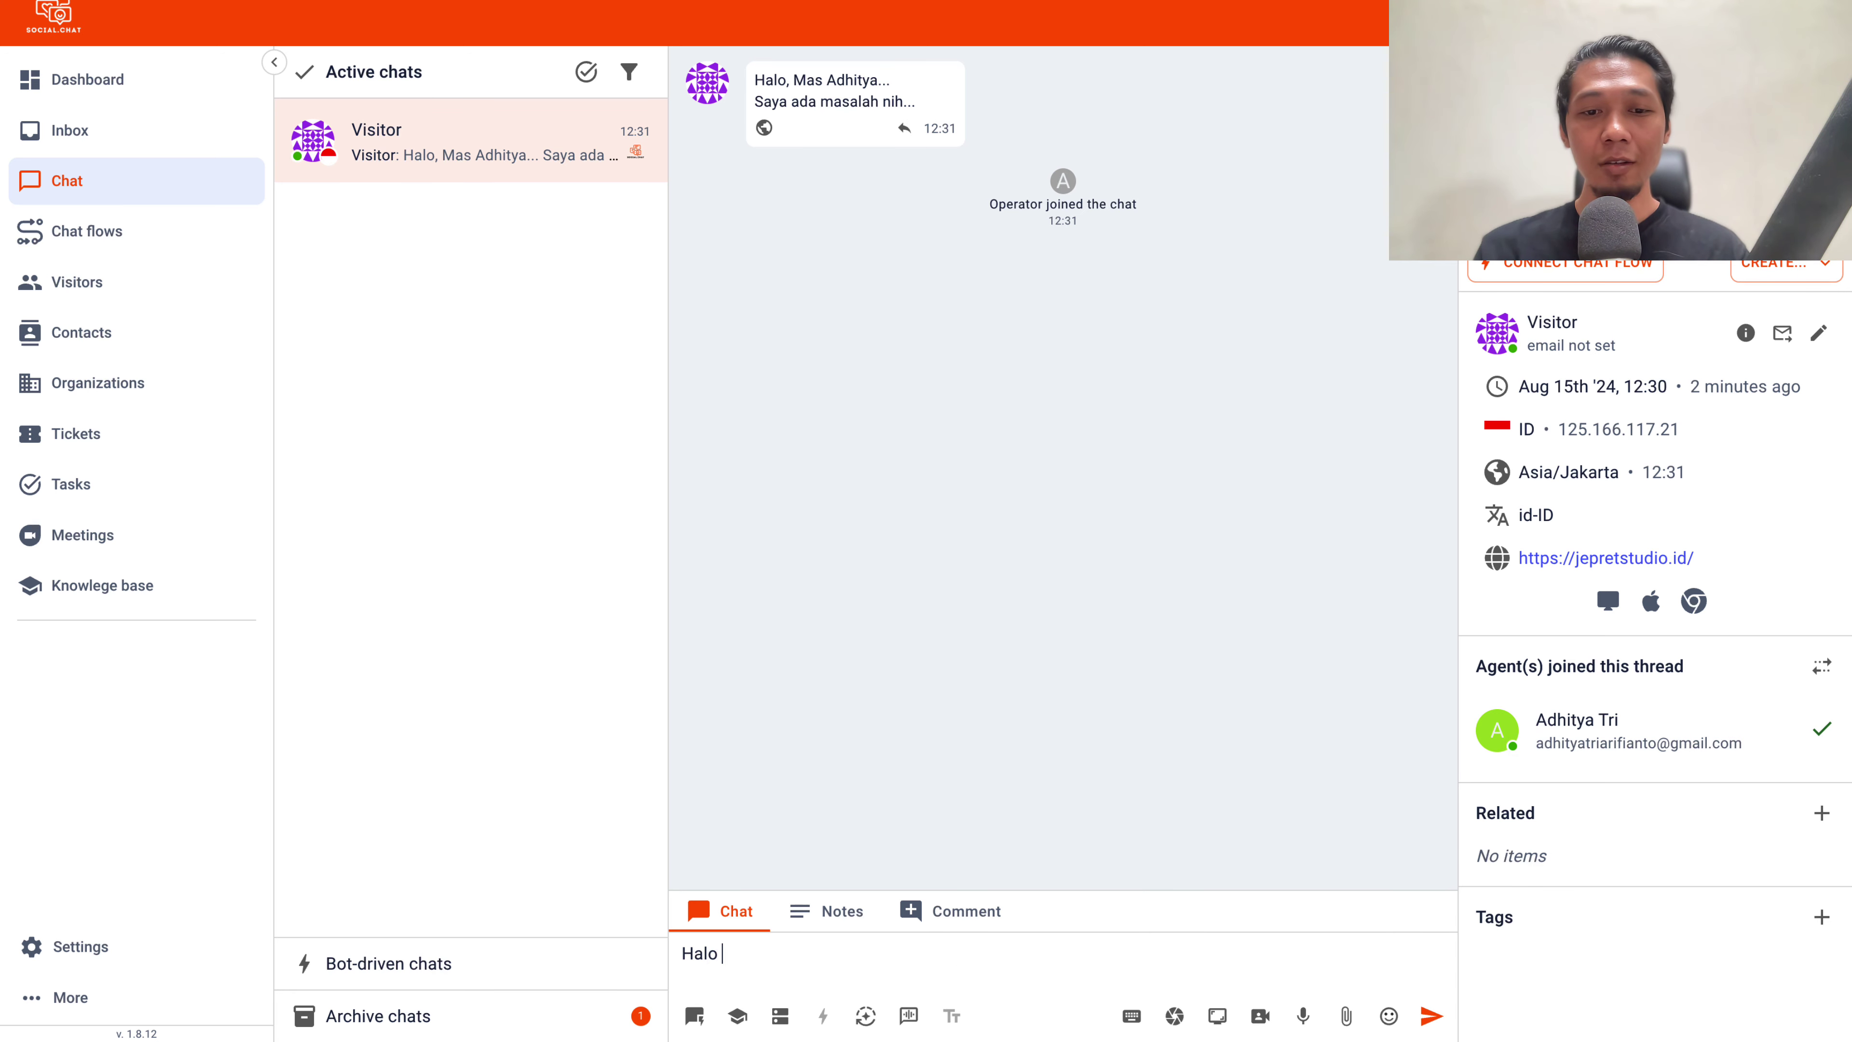
text( ada yang bisa sya)
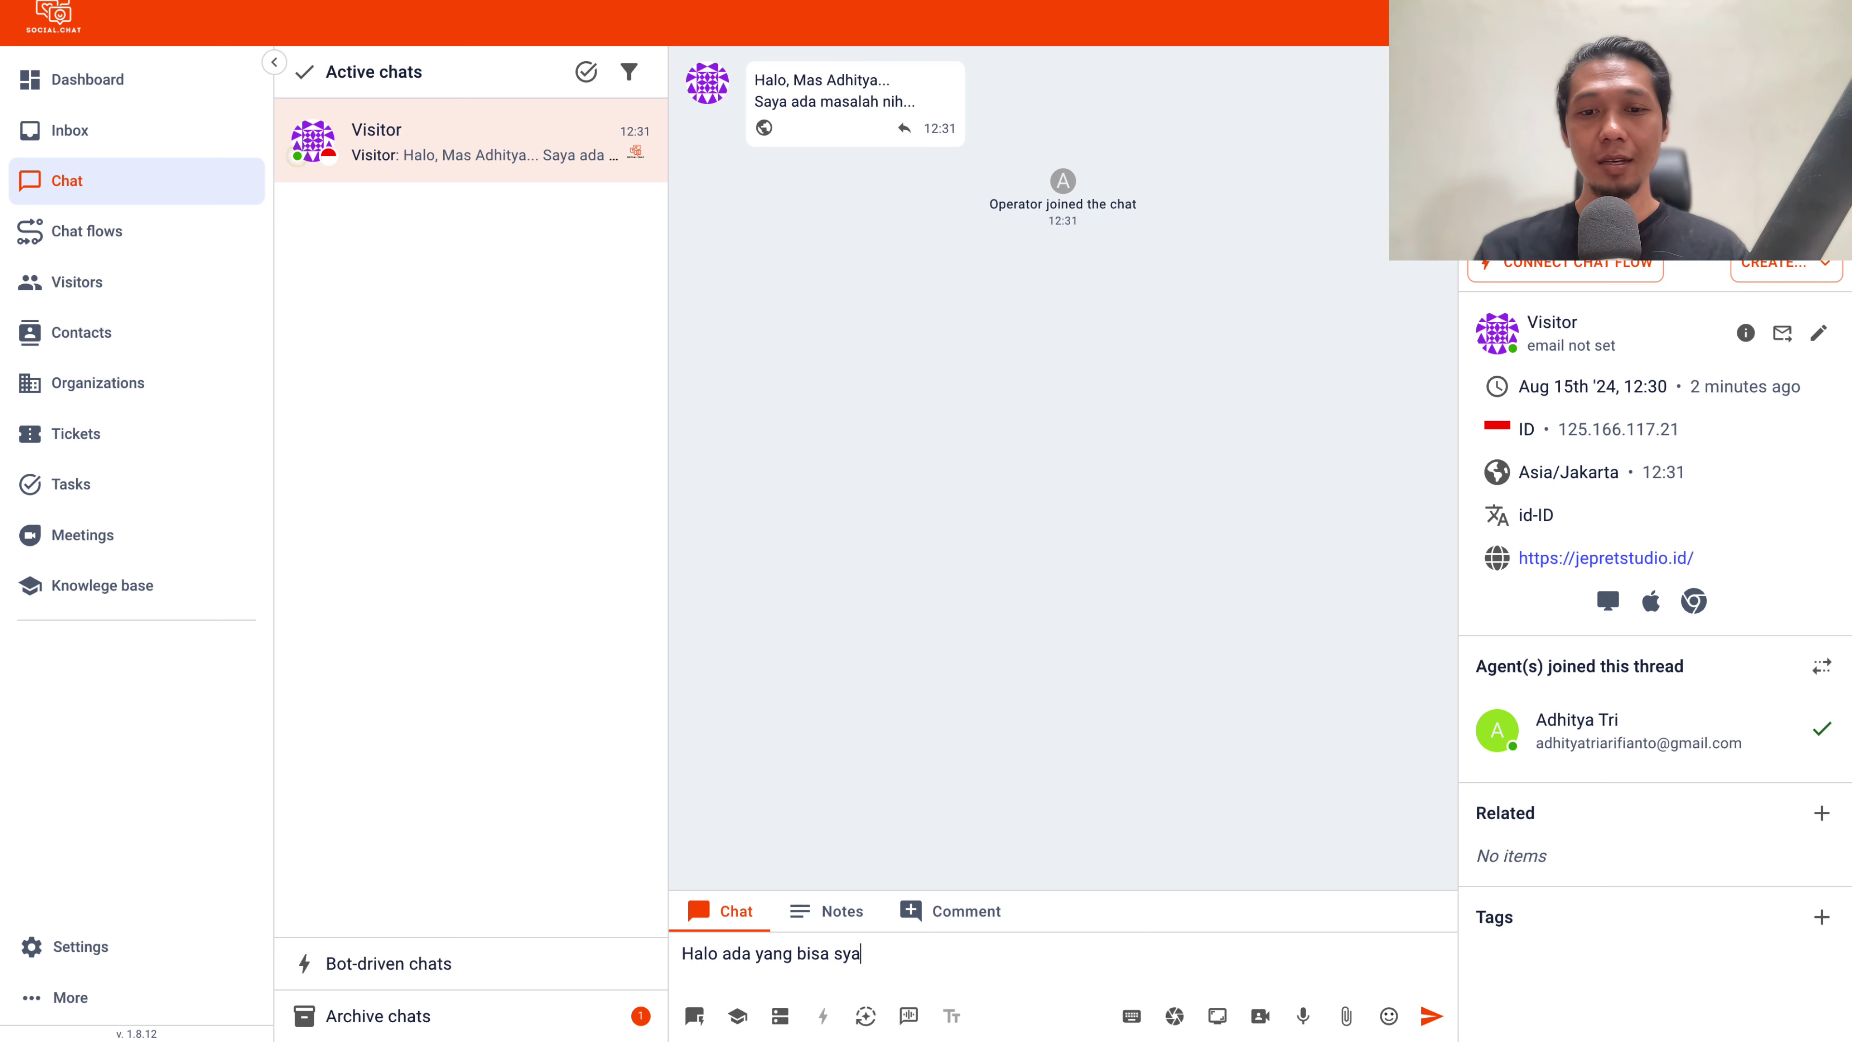
key(BackSpace)
key(BackSpace)
text(aya bantu)
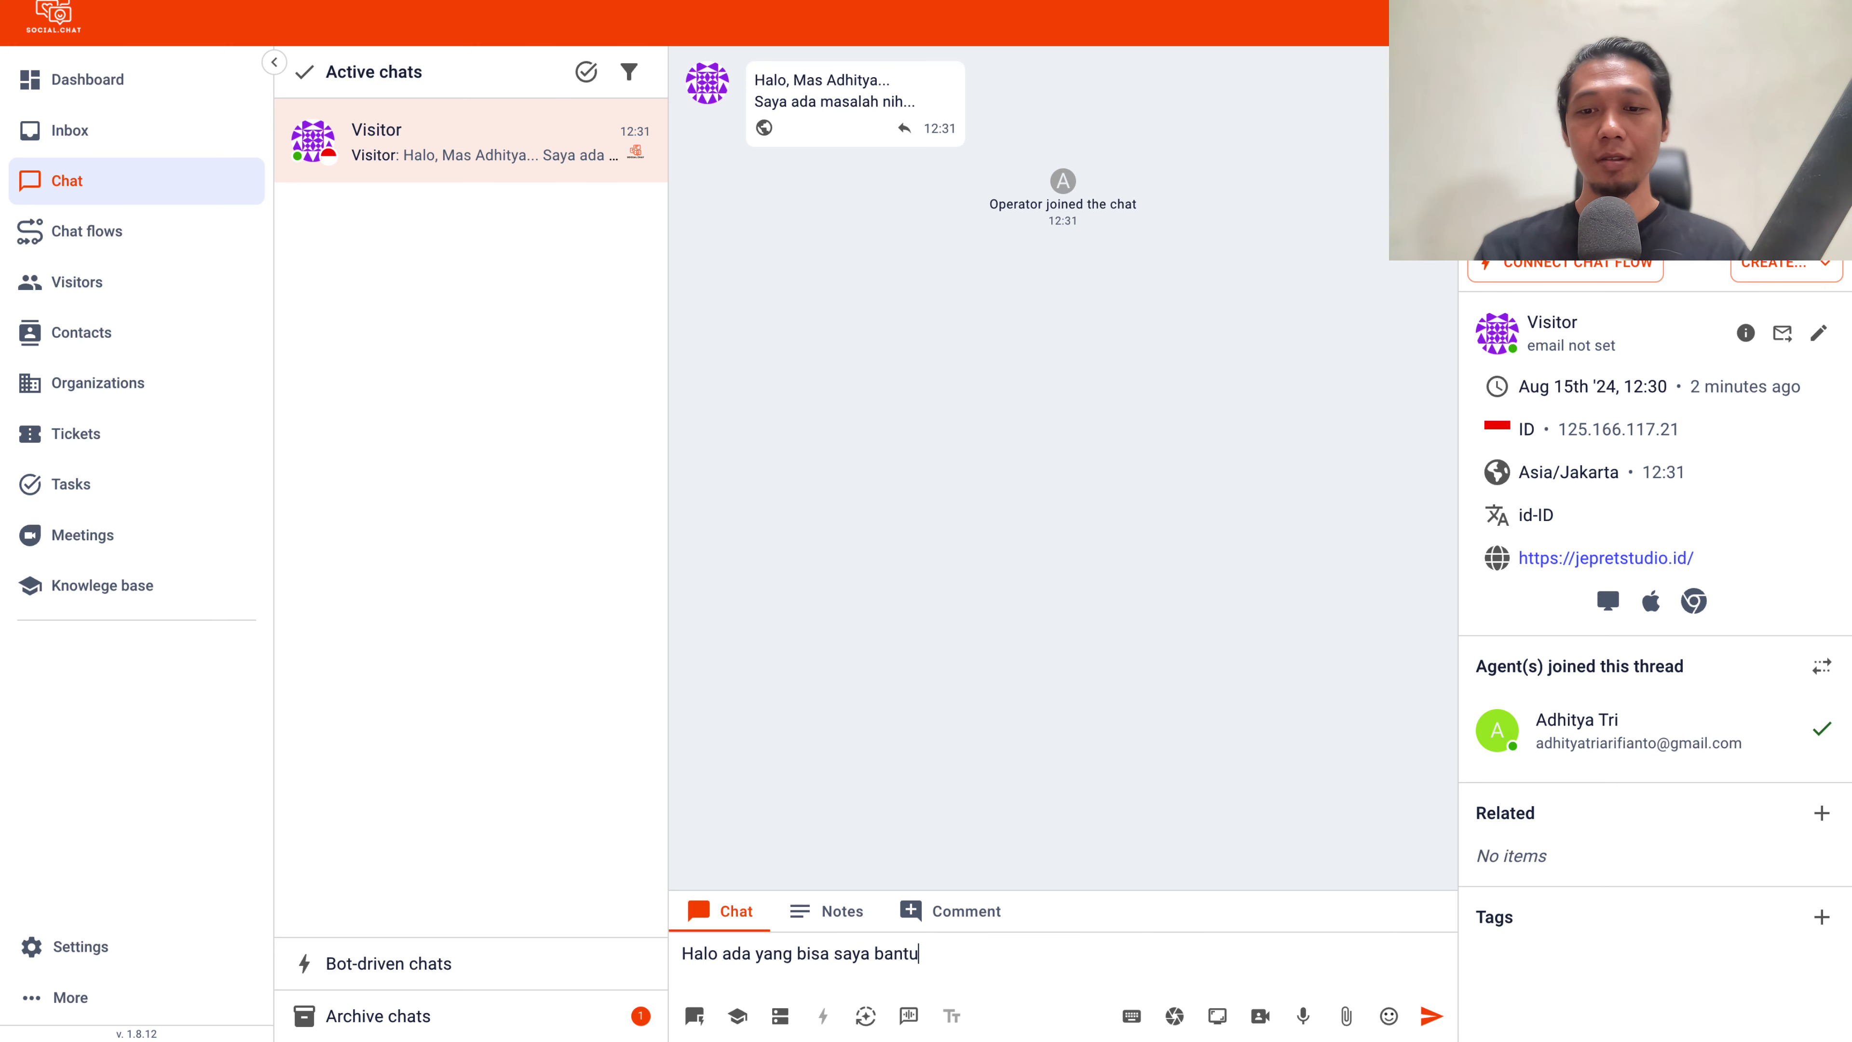
text(?)
key(Return)
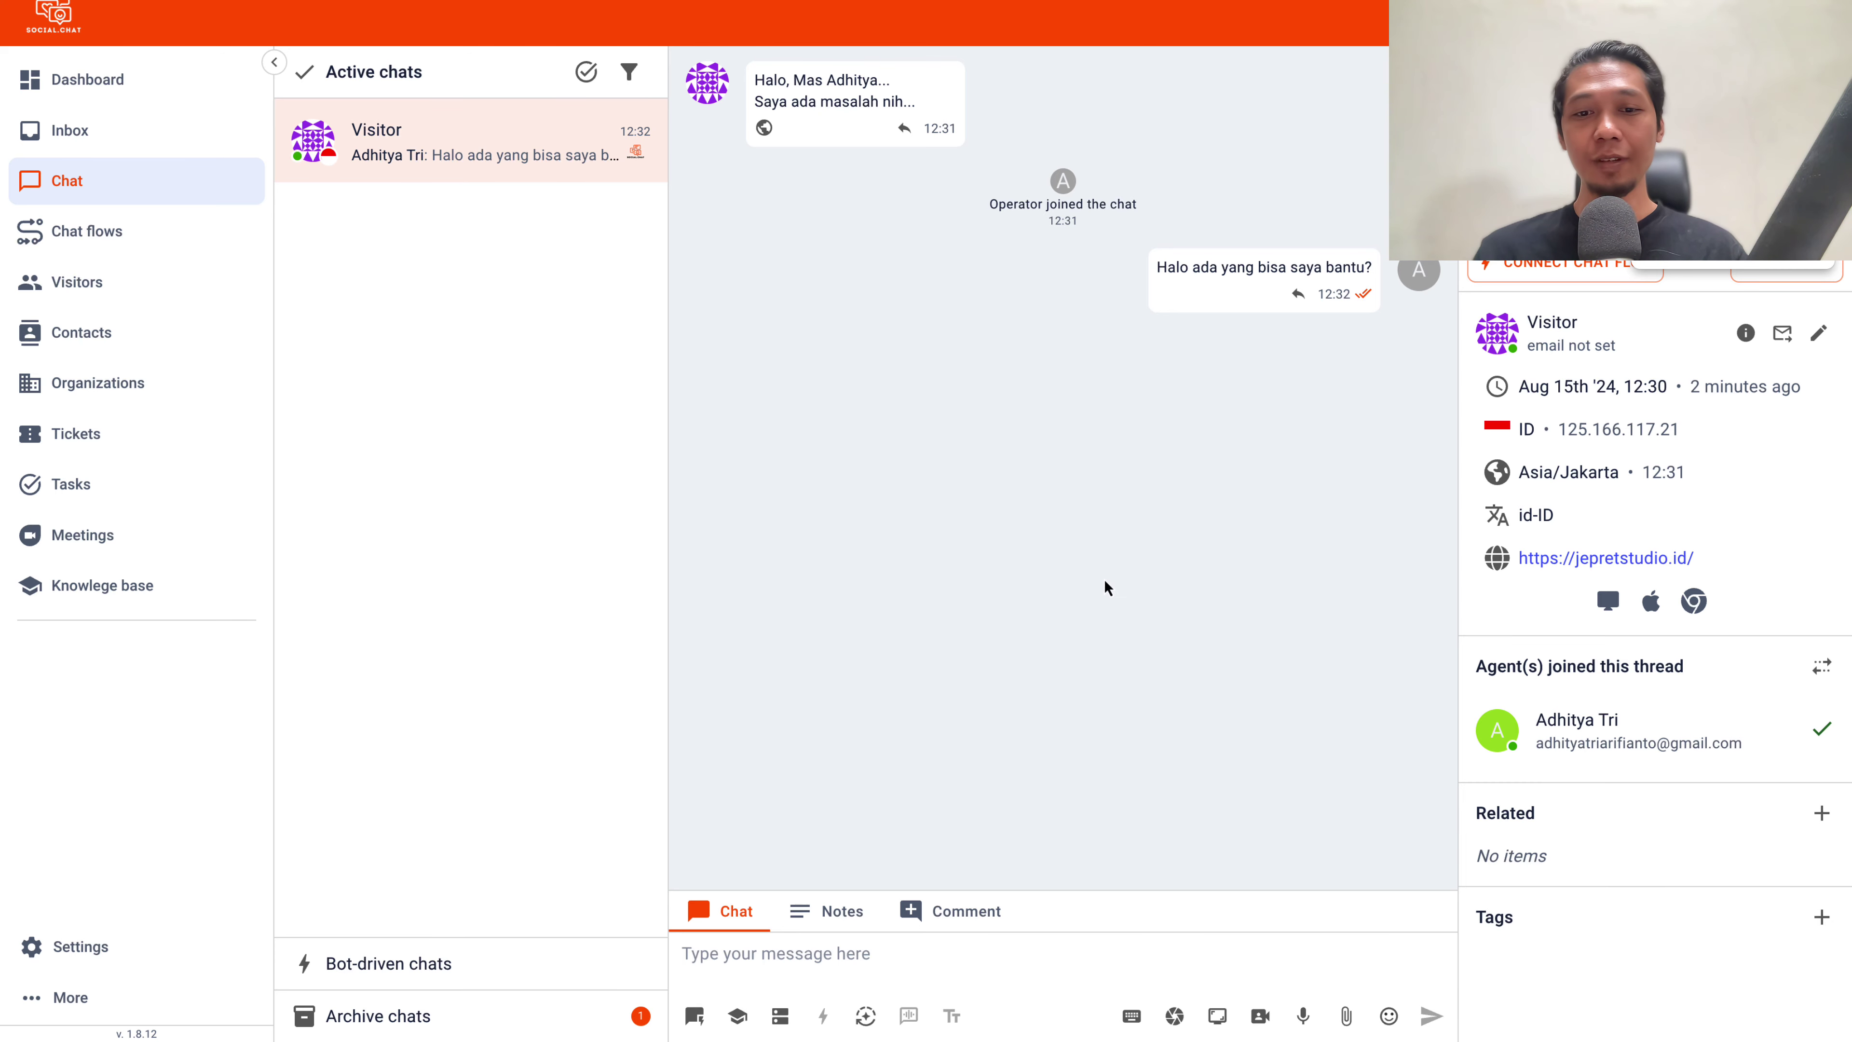
Look over the Notes and Comment tabs, then return to the message box
click(843, 908)
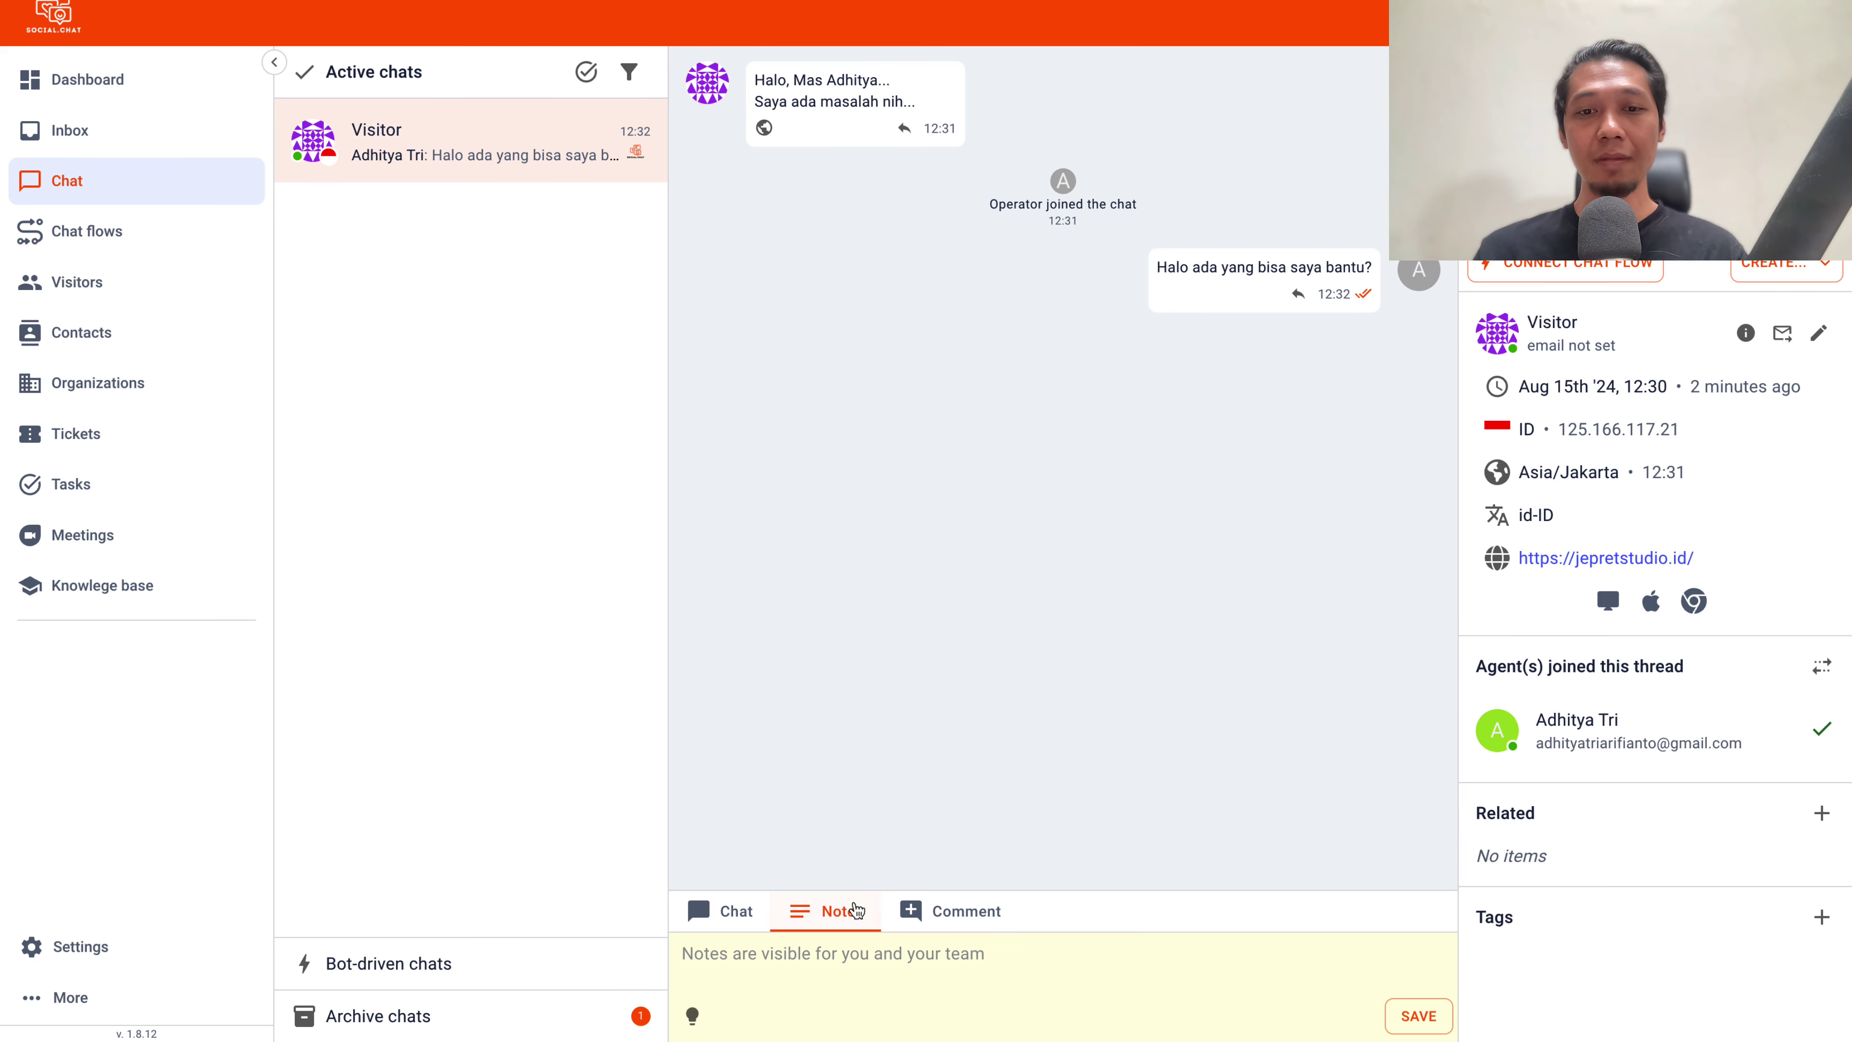
click(952, 911)
click(738, 918)
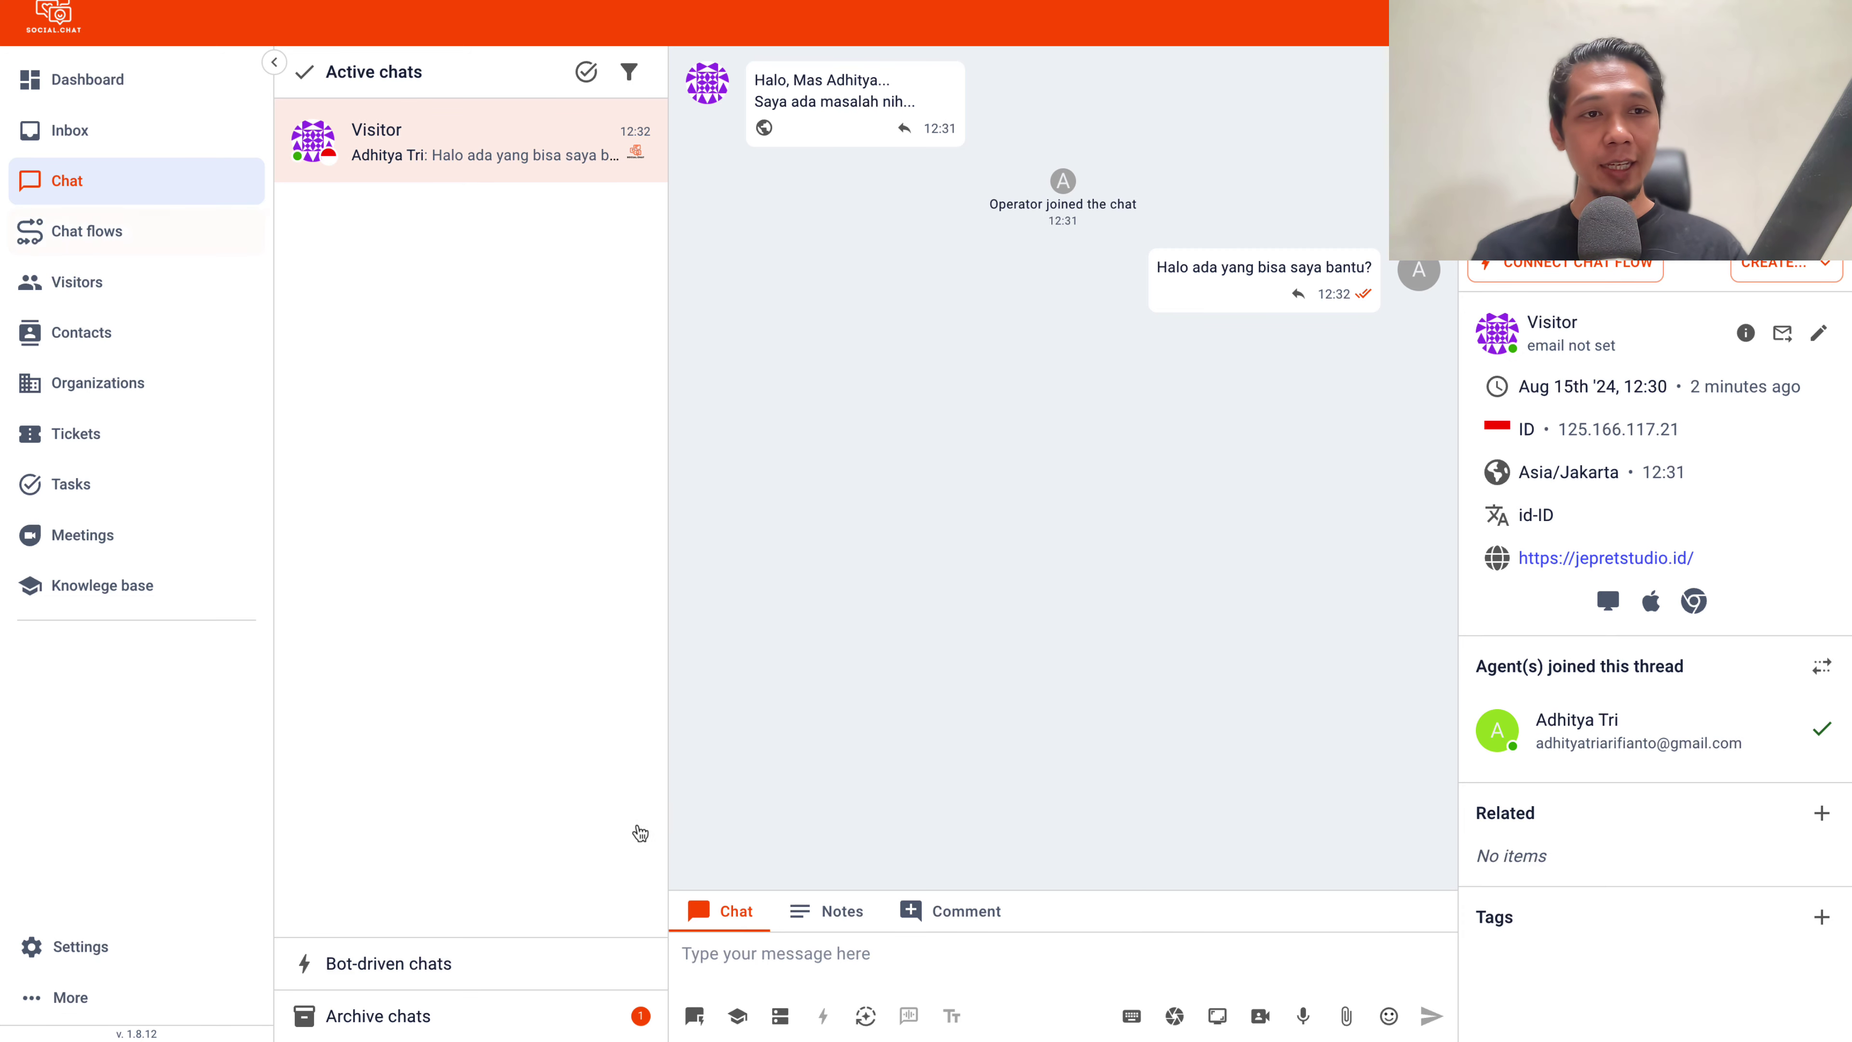
click(92, 233)
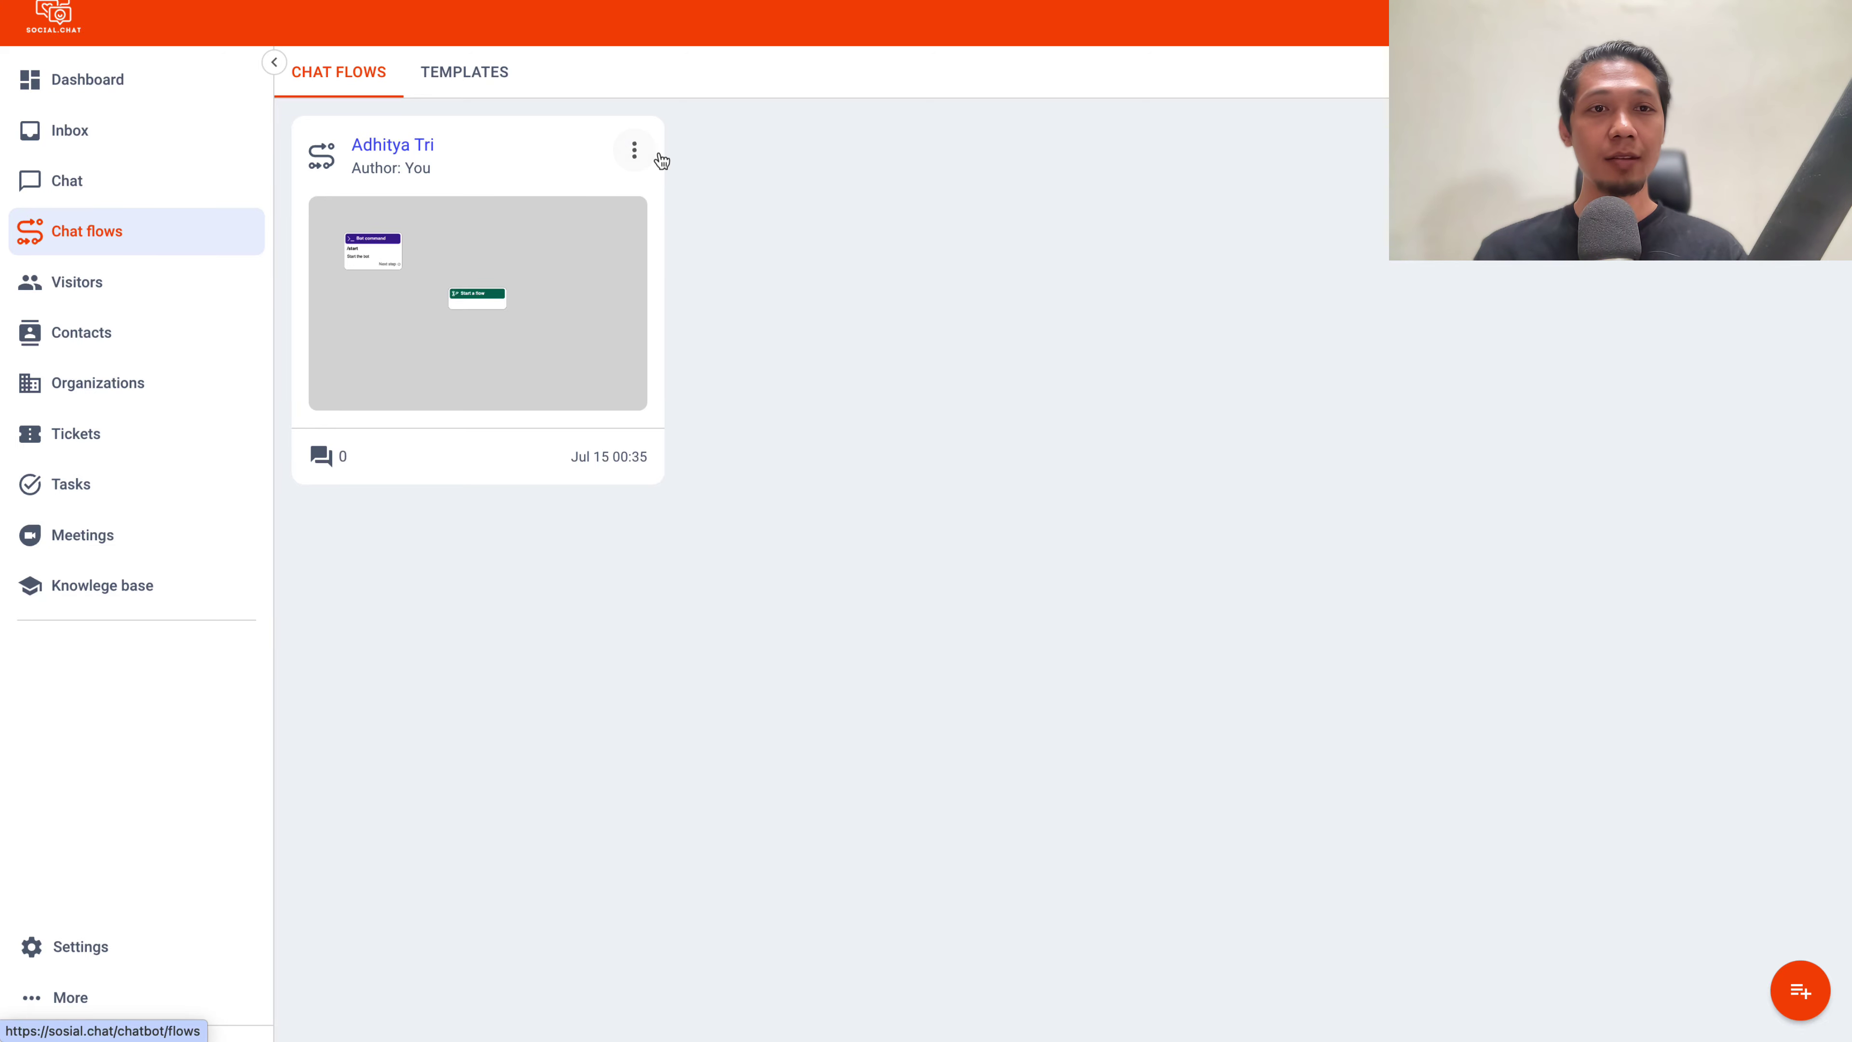
Create and save an empty ChatFlow called 'Chatbot New', then open it with Edit flow
click(1800, 991)
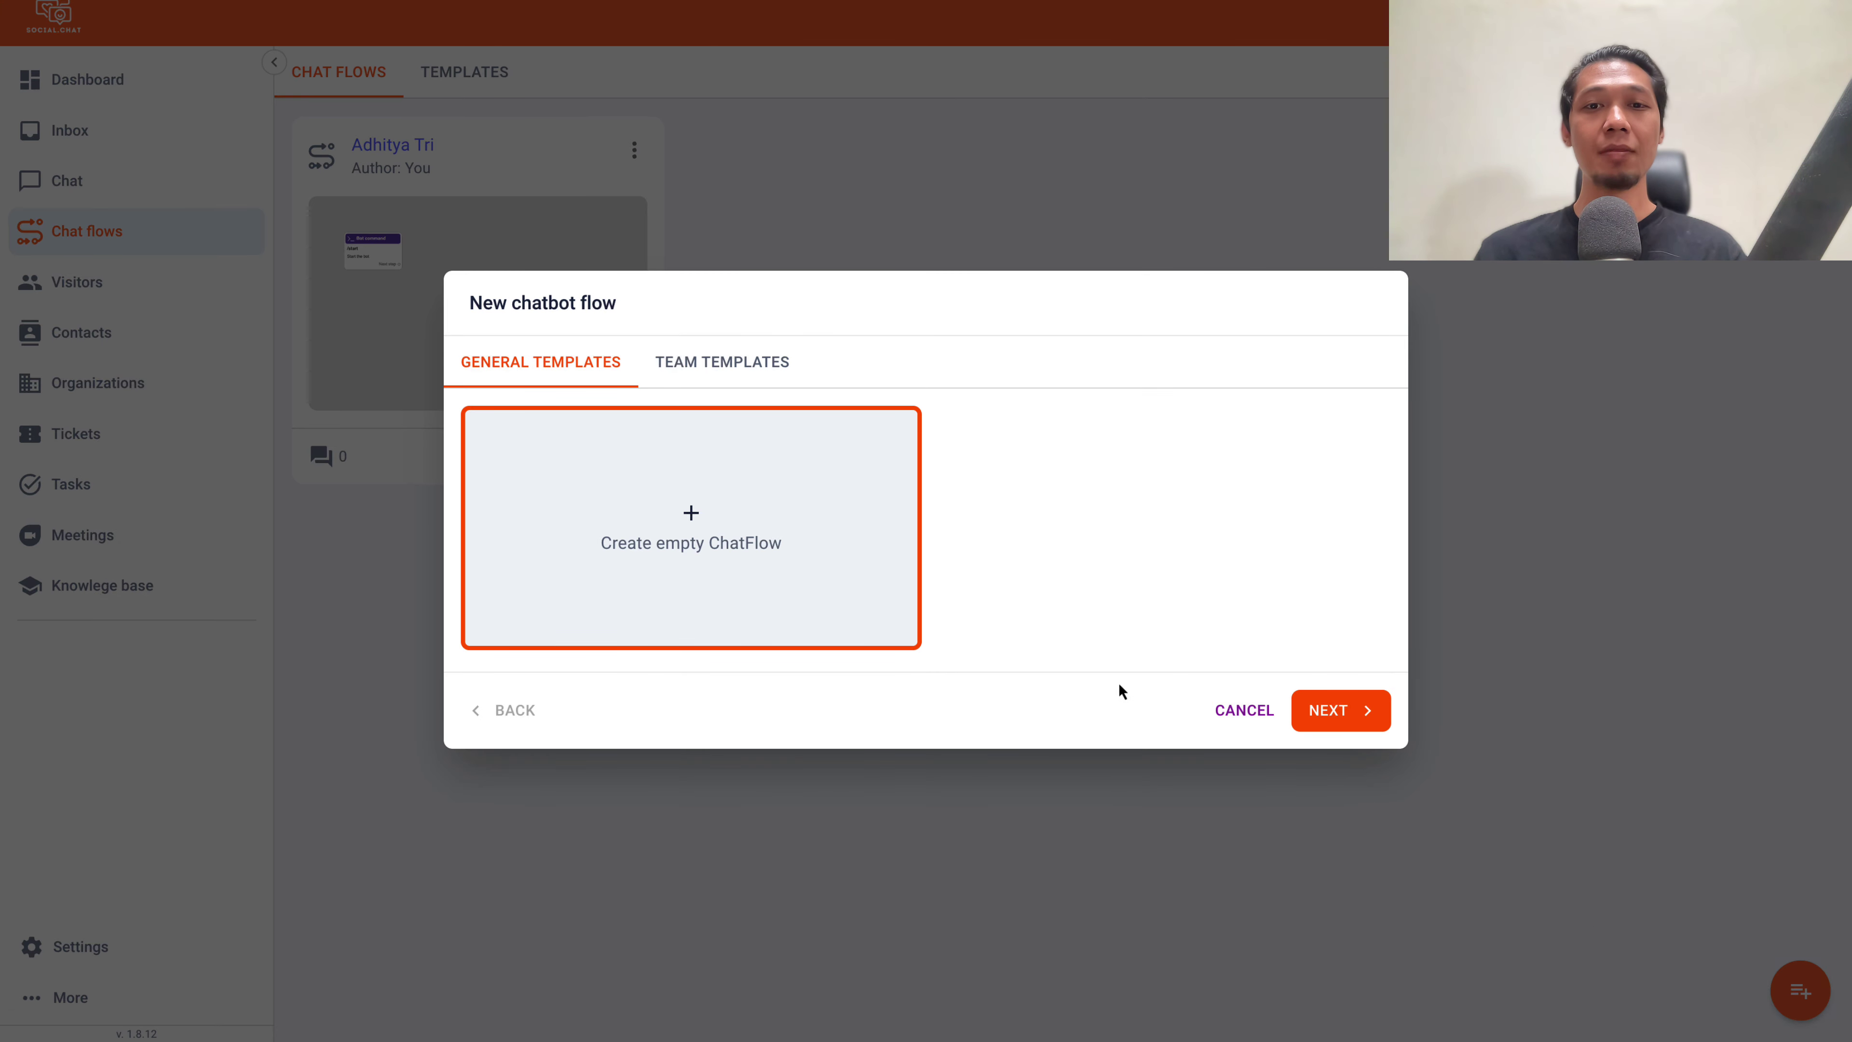
click(697, 363)
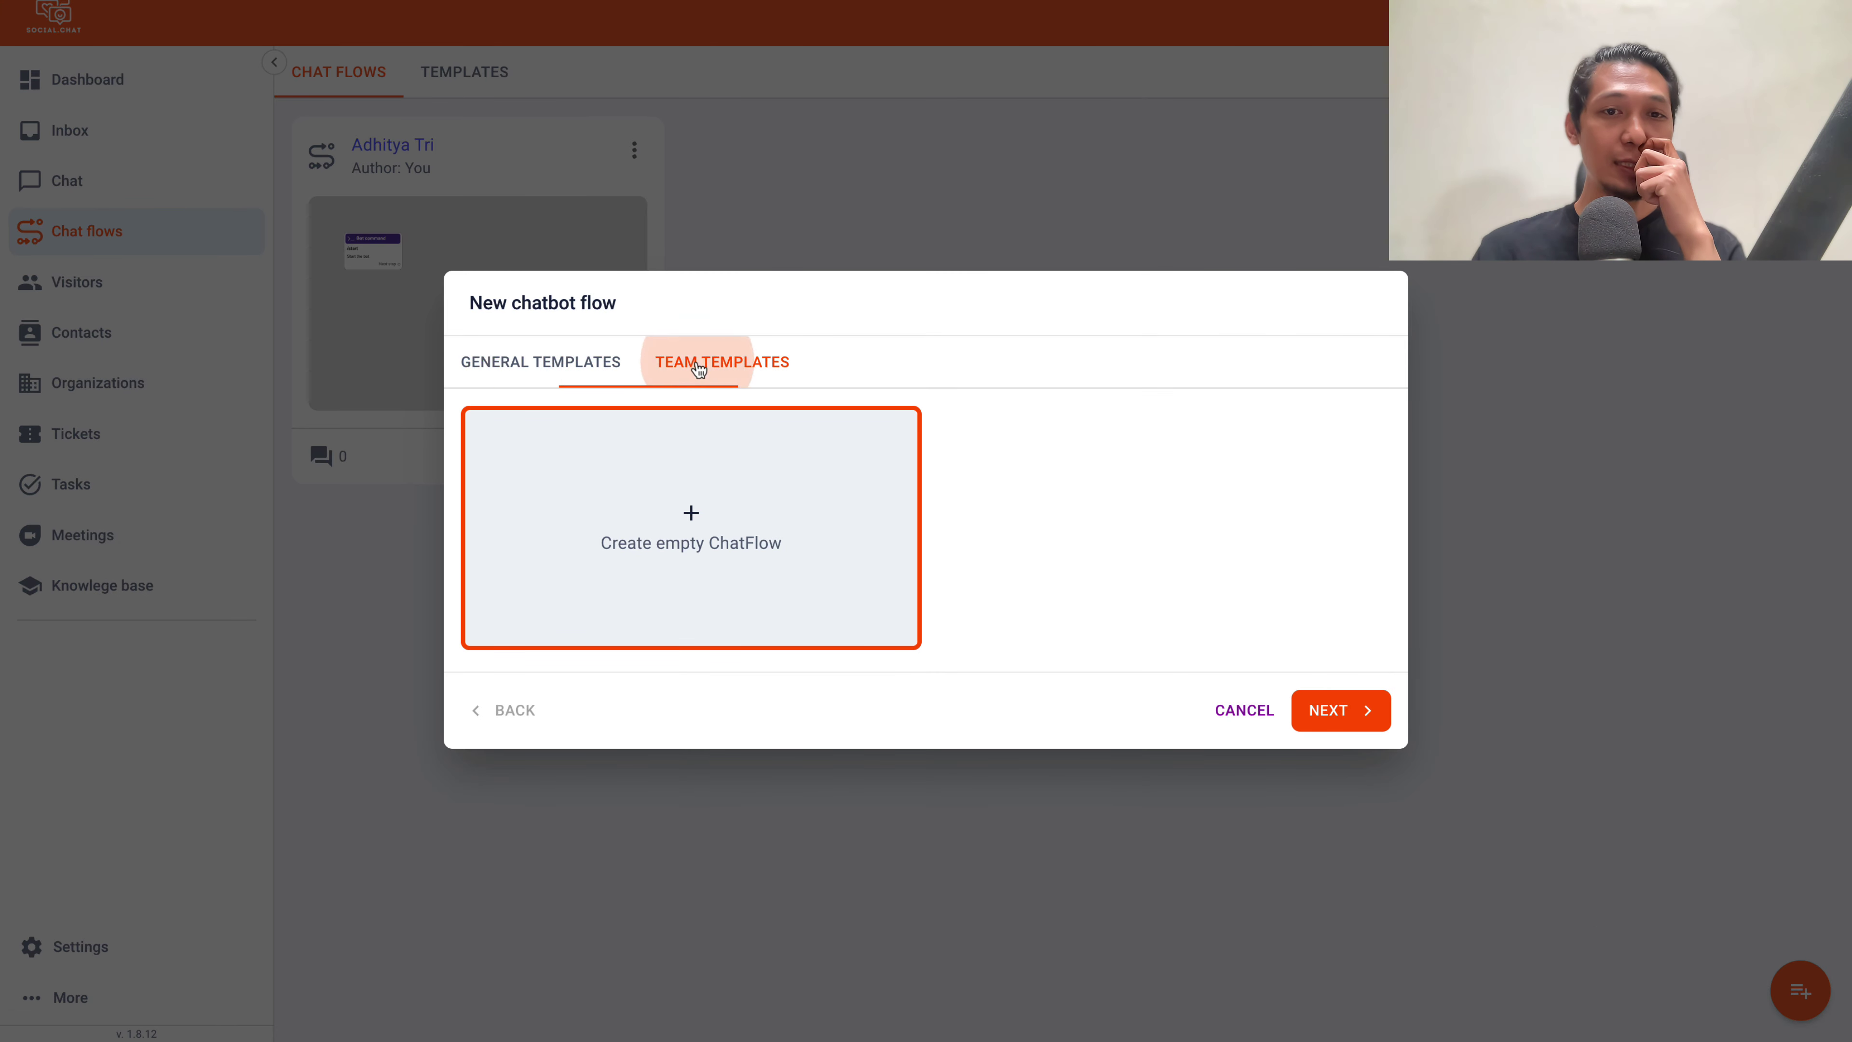
click(583, 365)
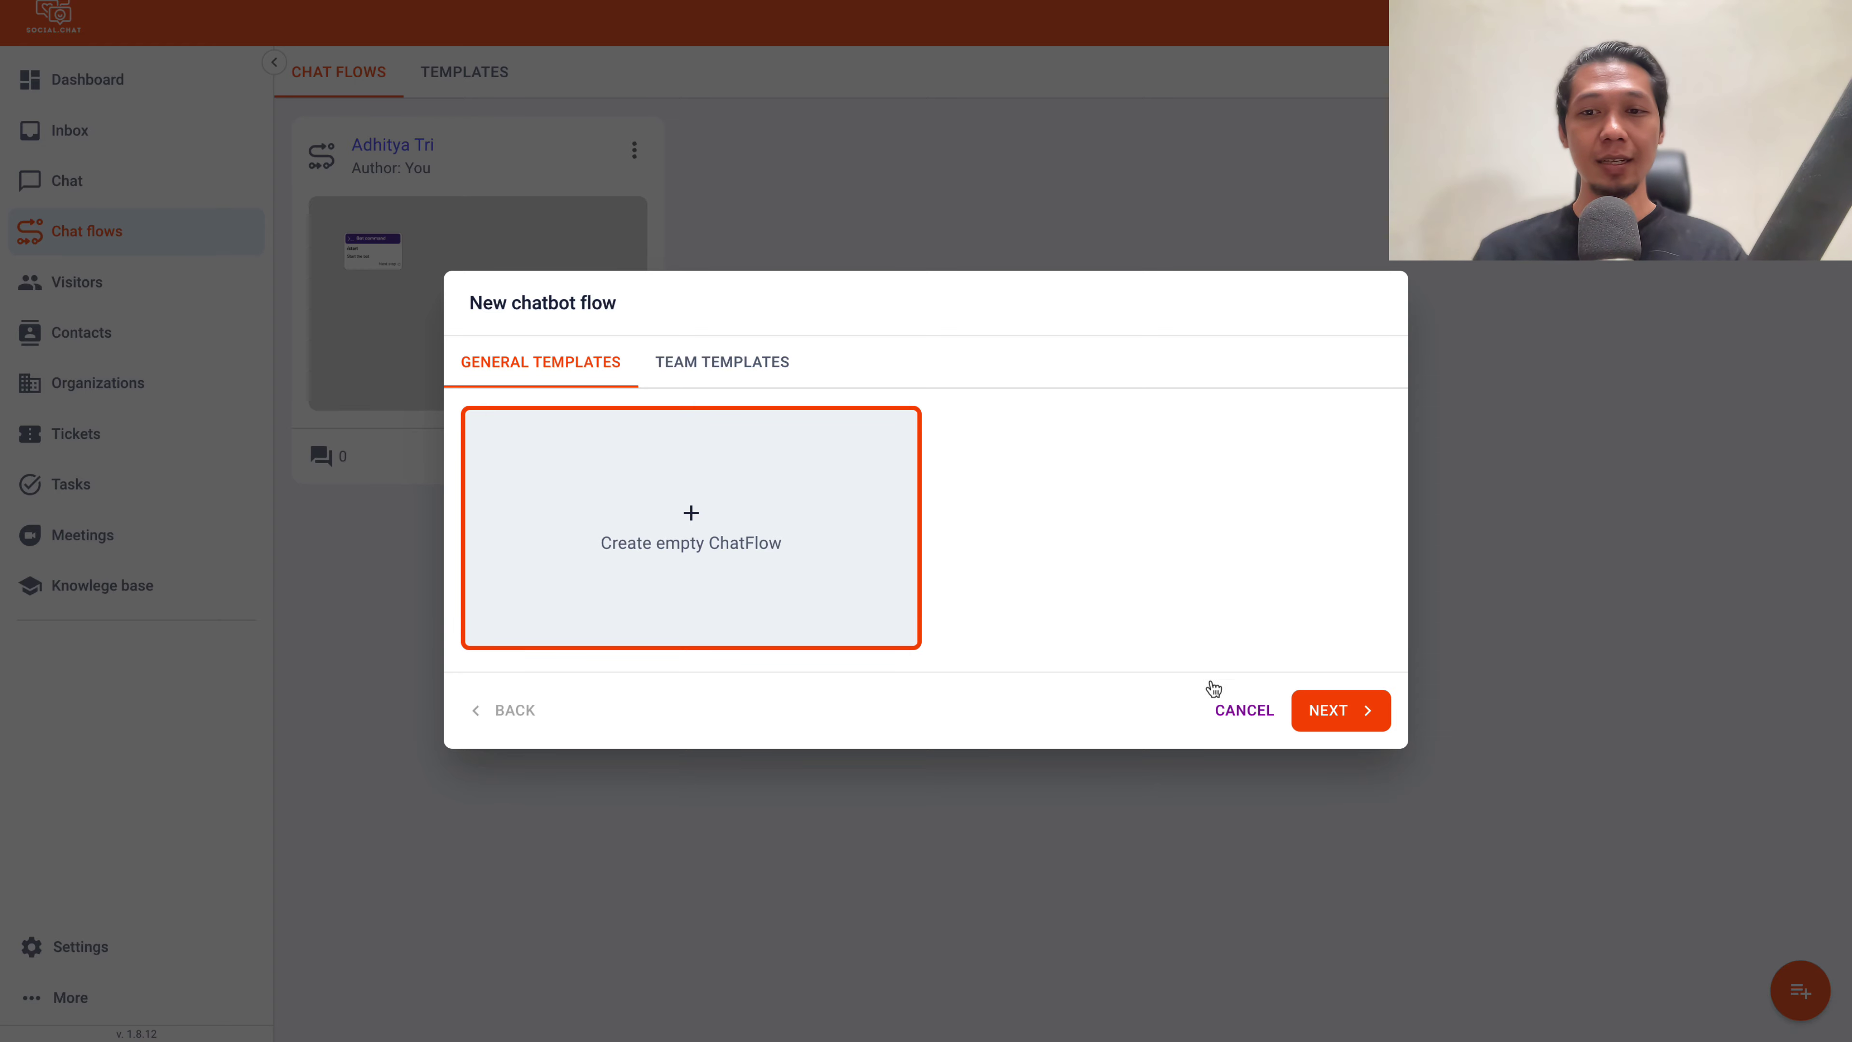
click(1310, 709)
click(524, 422)
text(Cha)
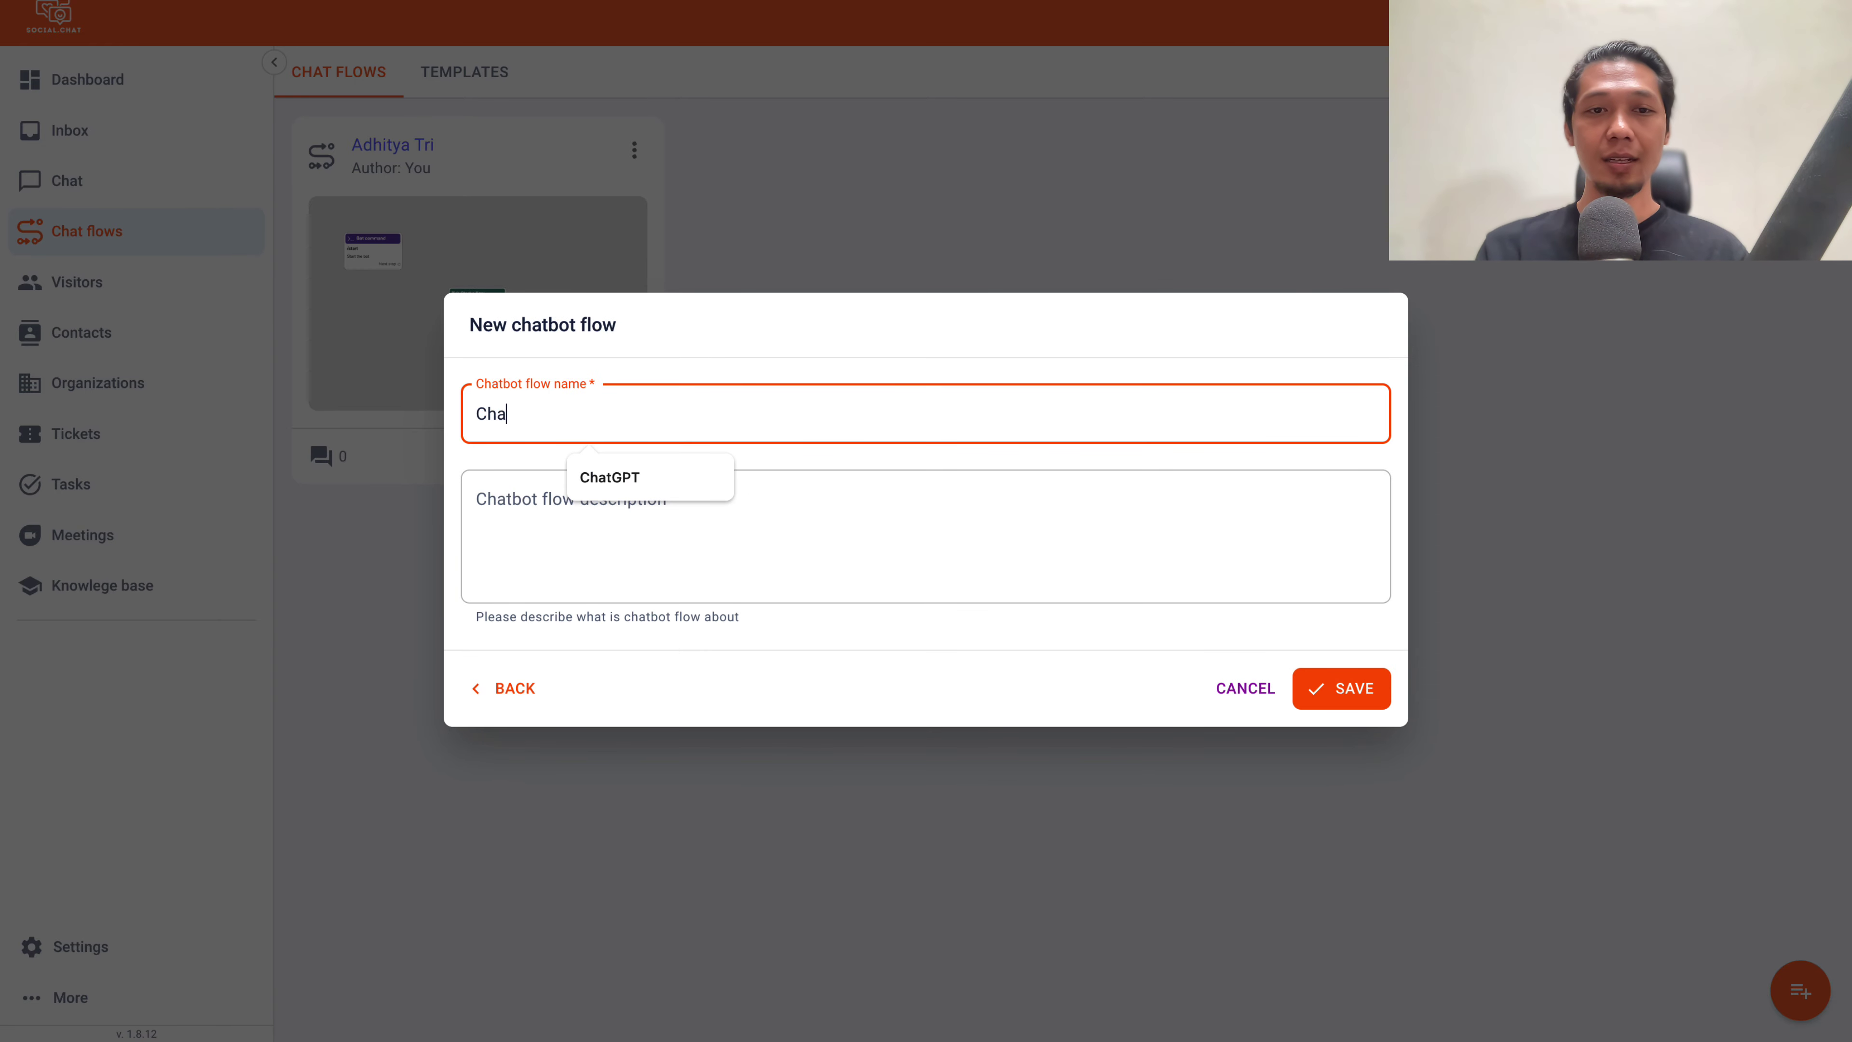
text(tbot New)
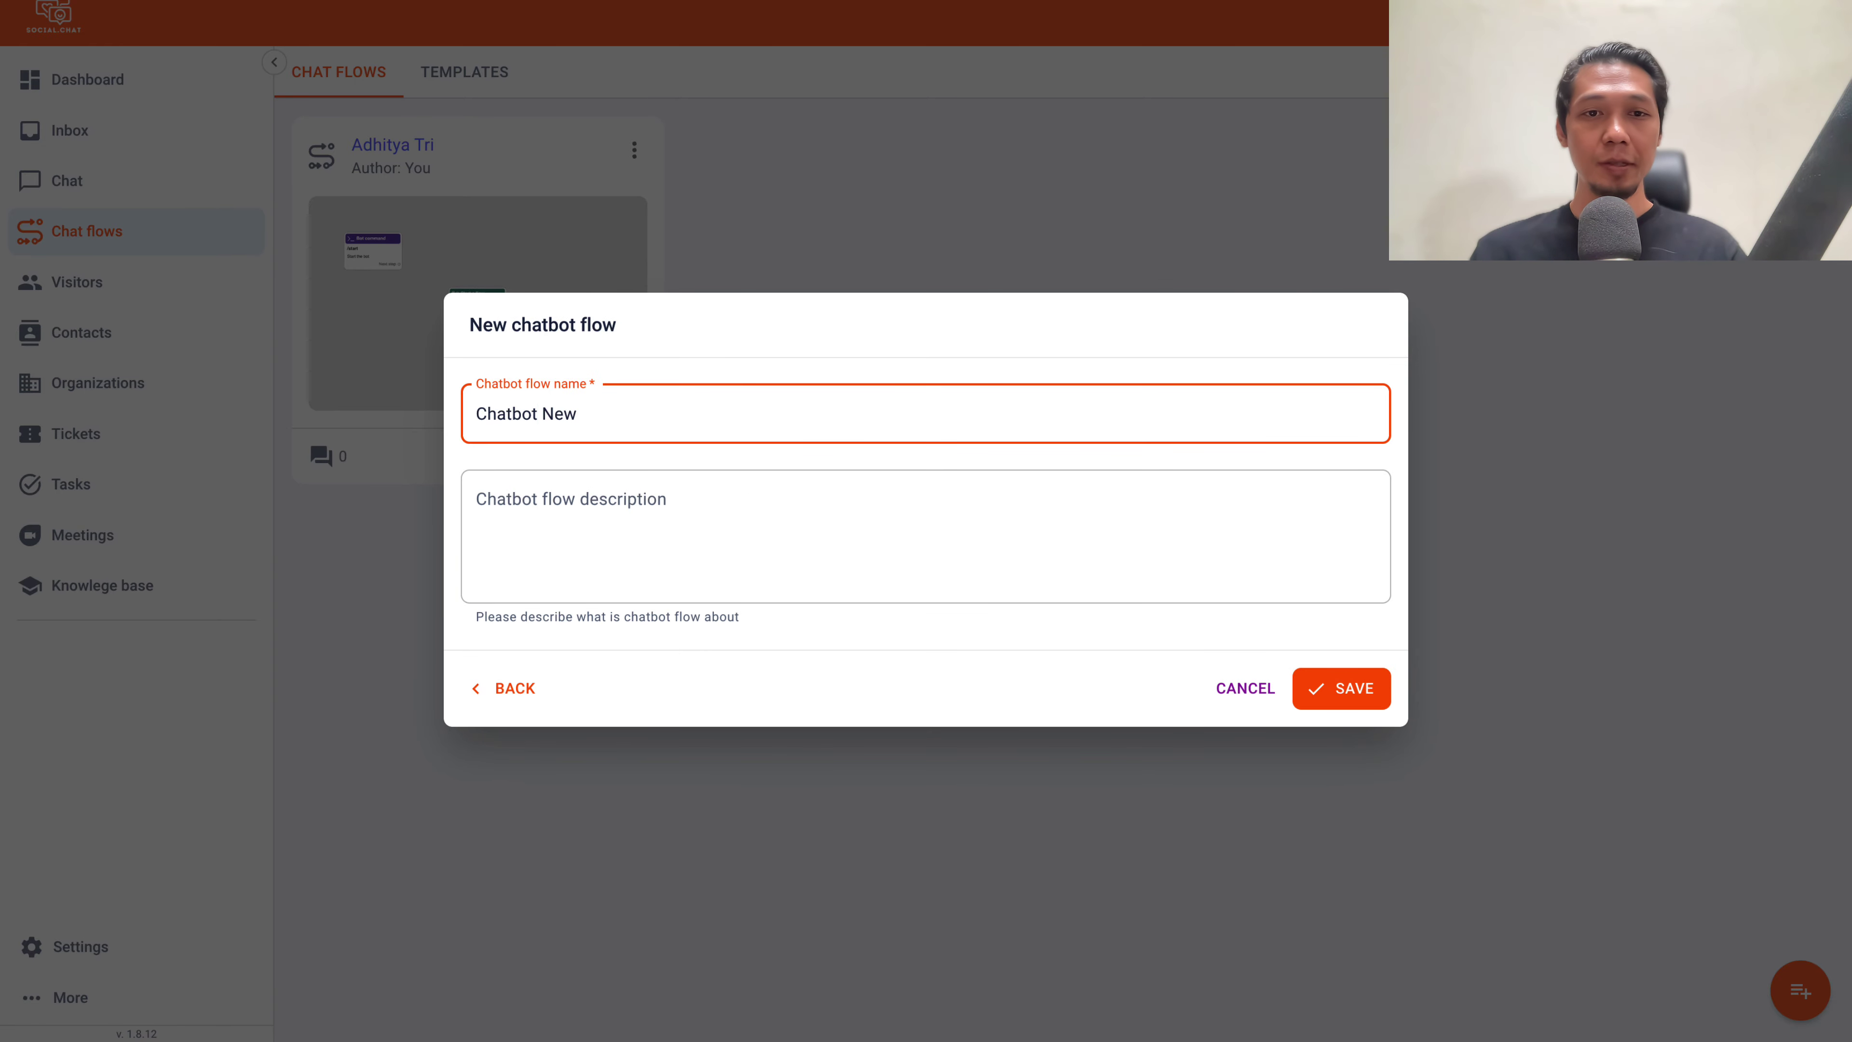
click(1342, 688)
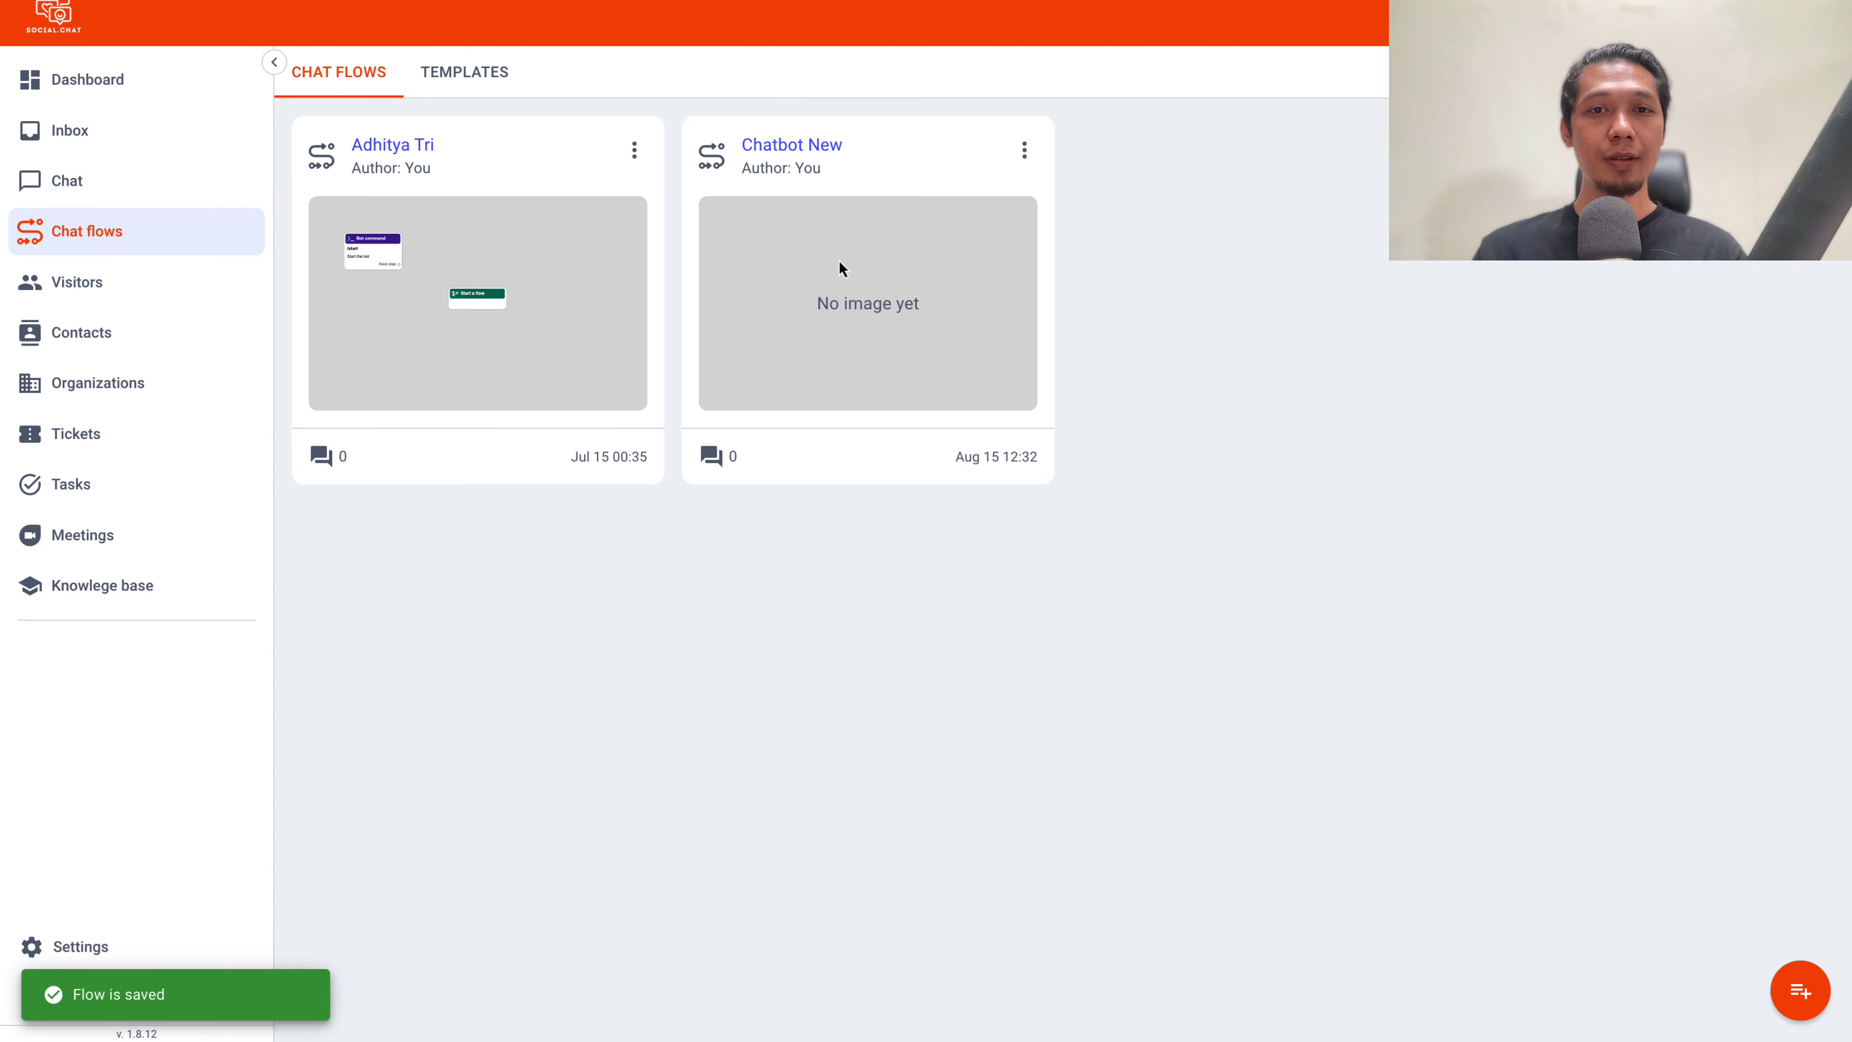
click(1025, 150)
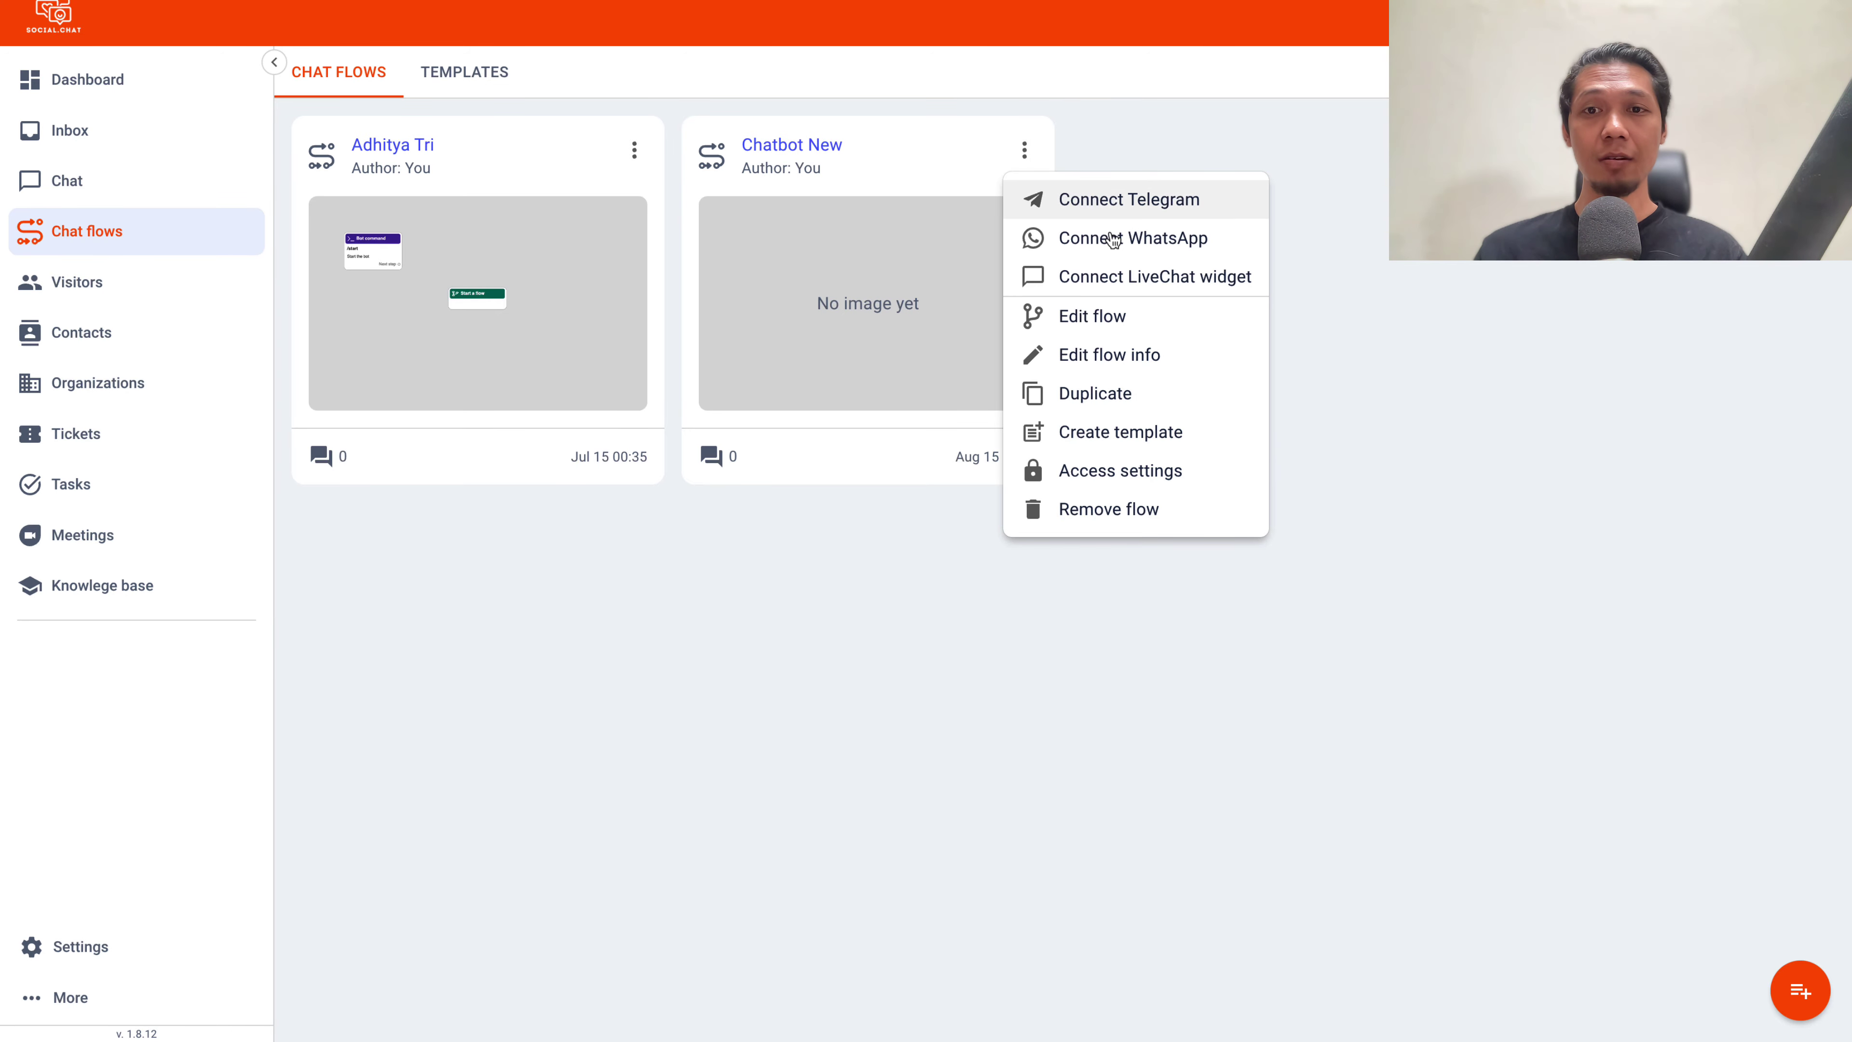
click(1113, 315)
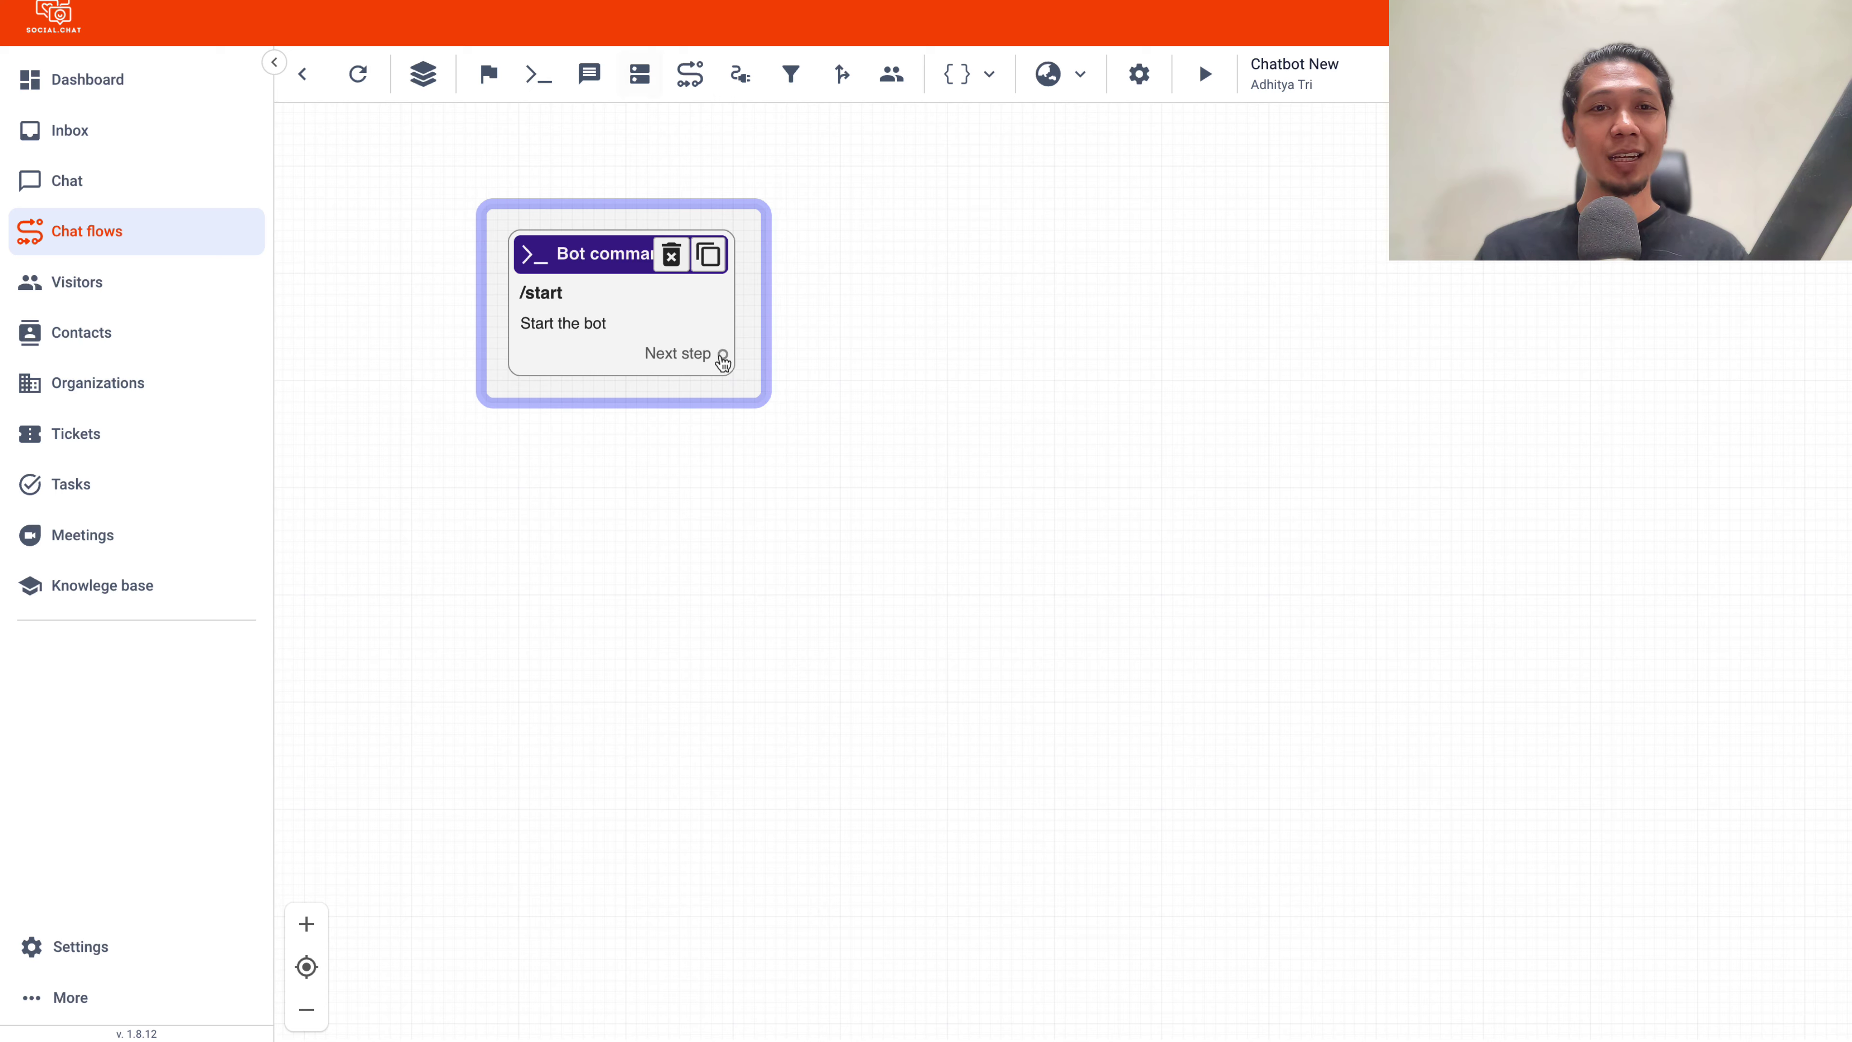
Auto-layout the /start node of Chatbot New and launch its live preview
click(416, 87)
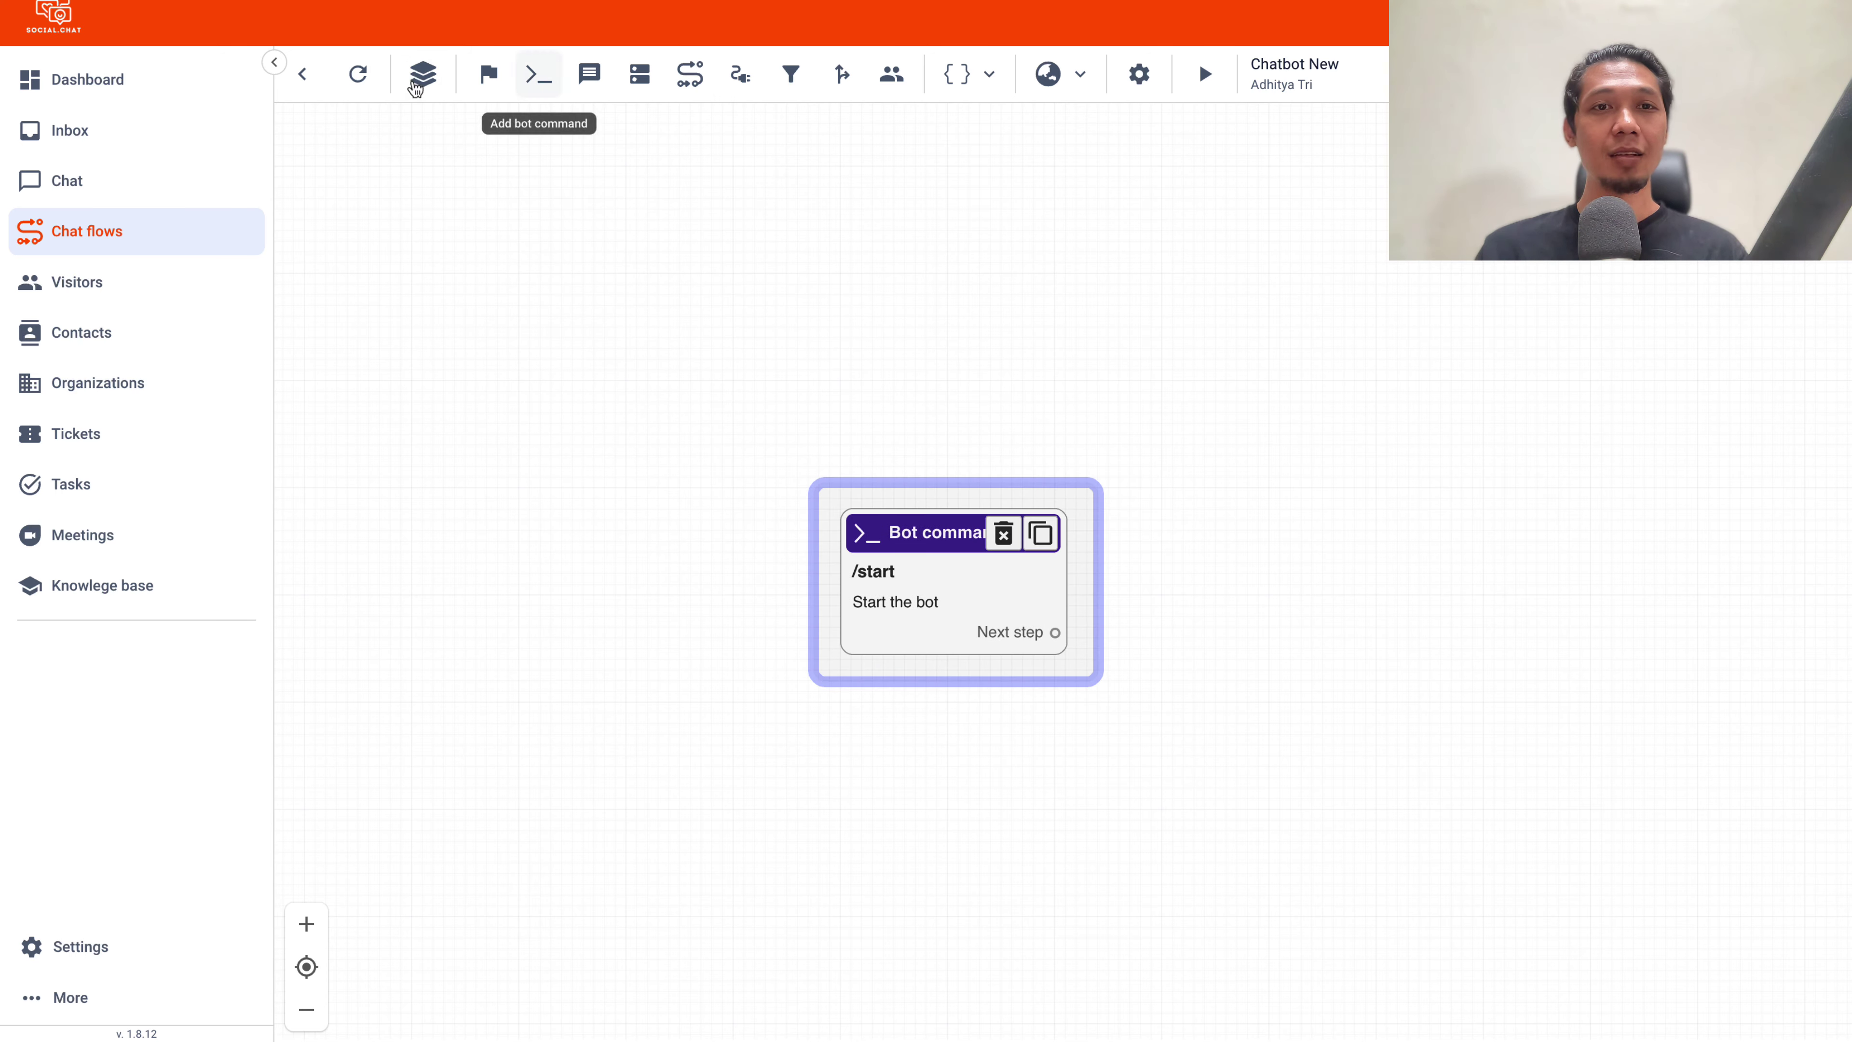
click(1205, 78)
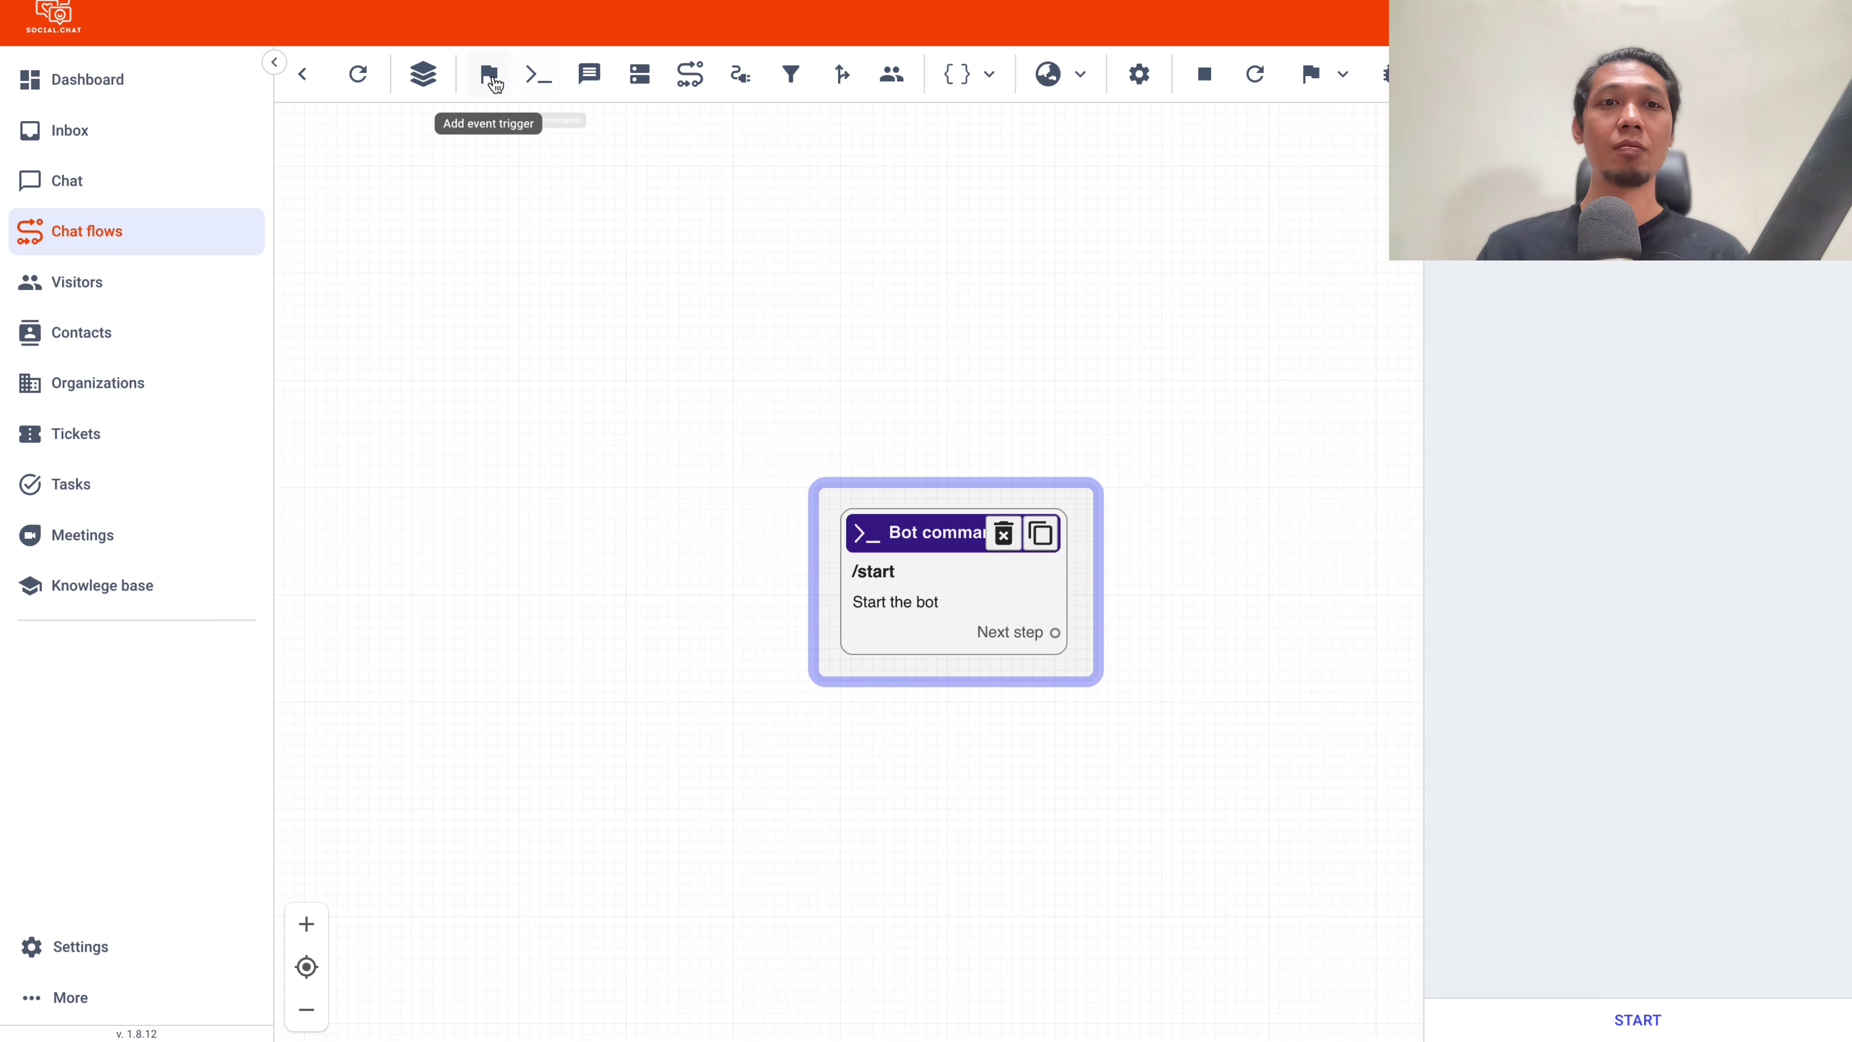
Check Visitors and Inbox, then return to Chat to view the visitor's active conversation
click(162, 277)
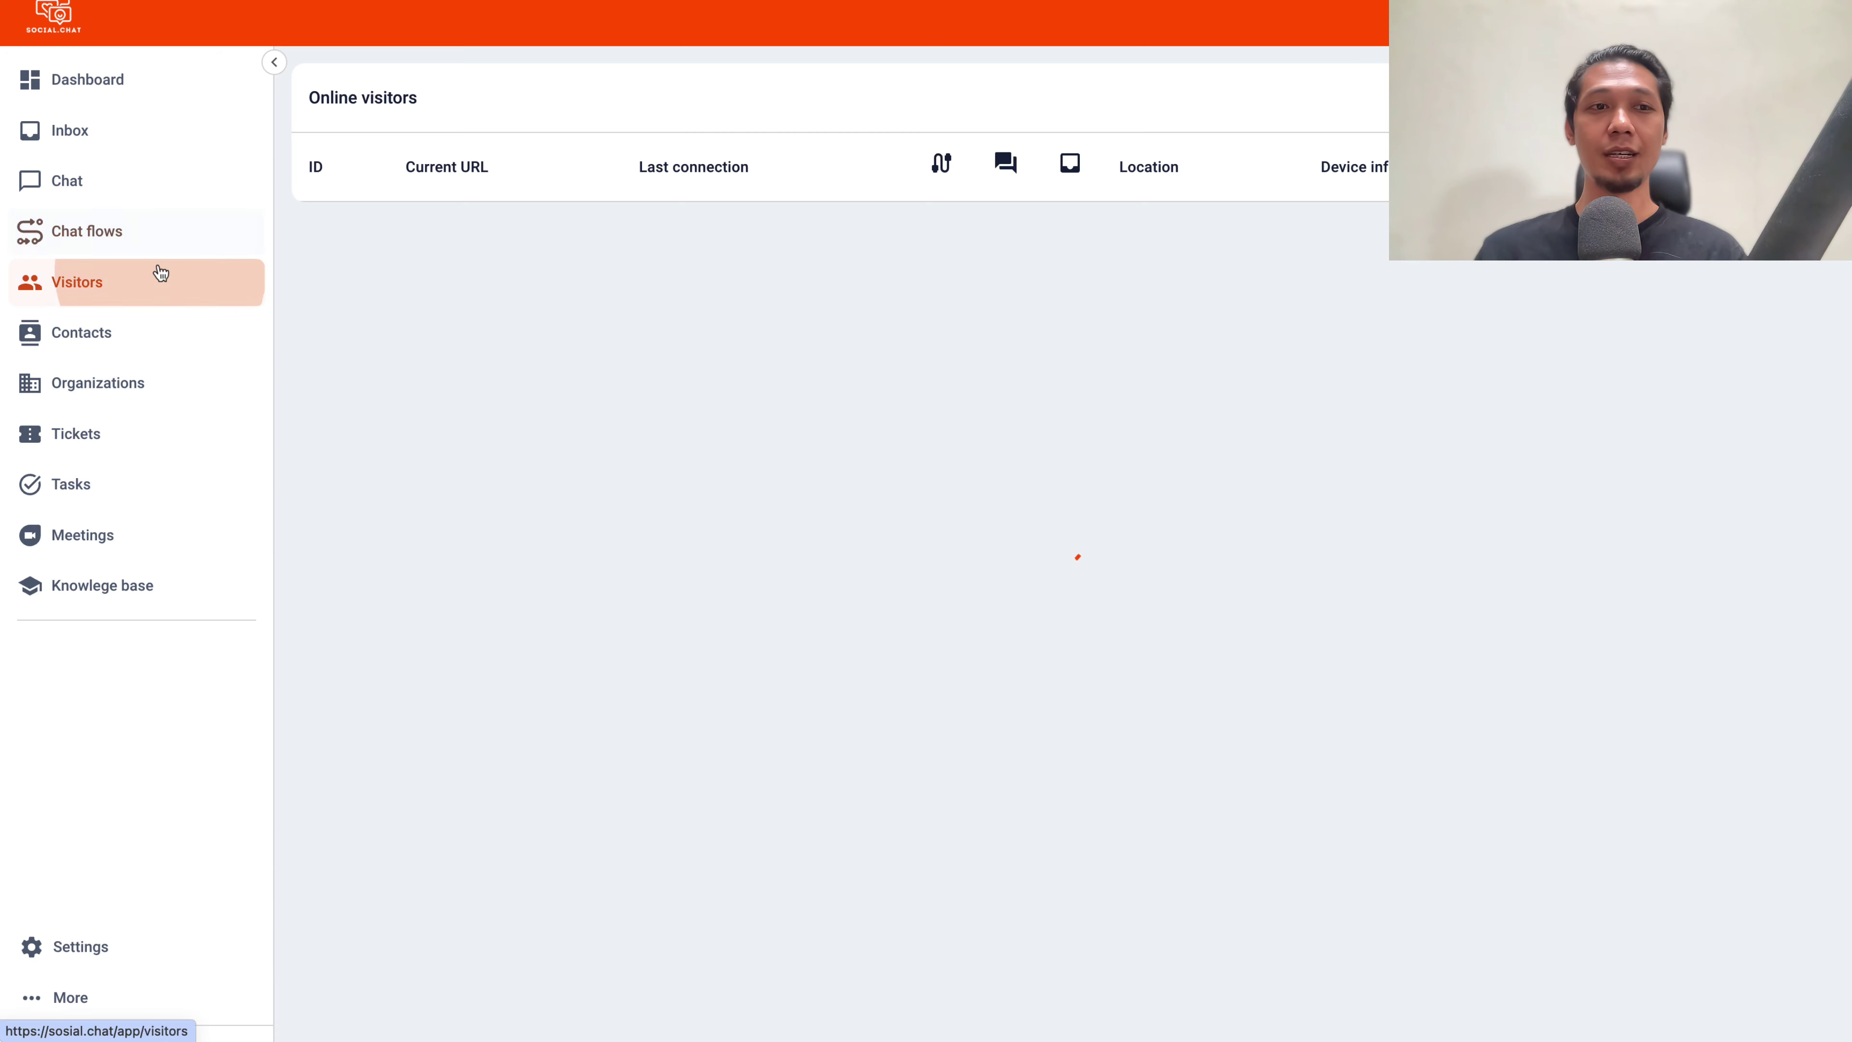
click(97, 150)
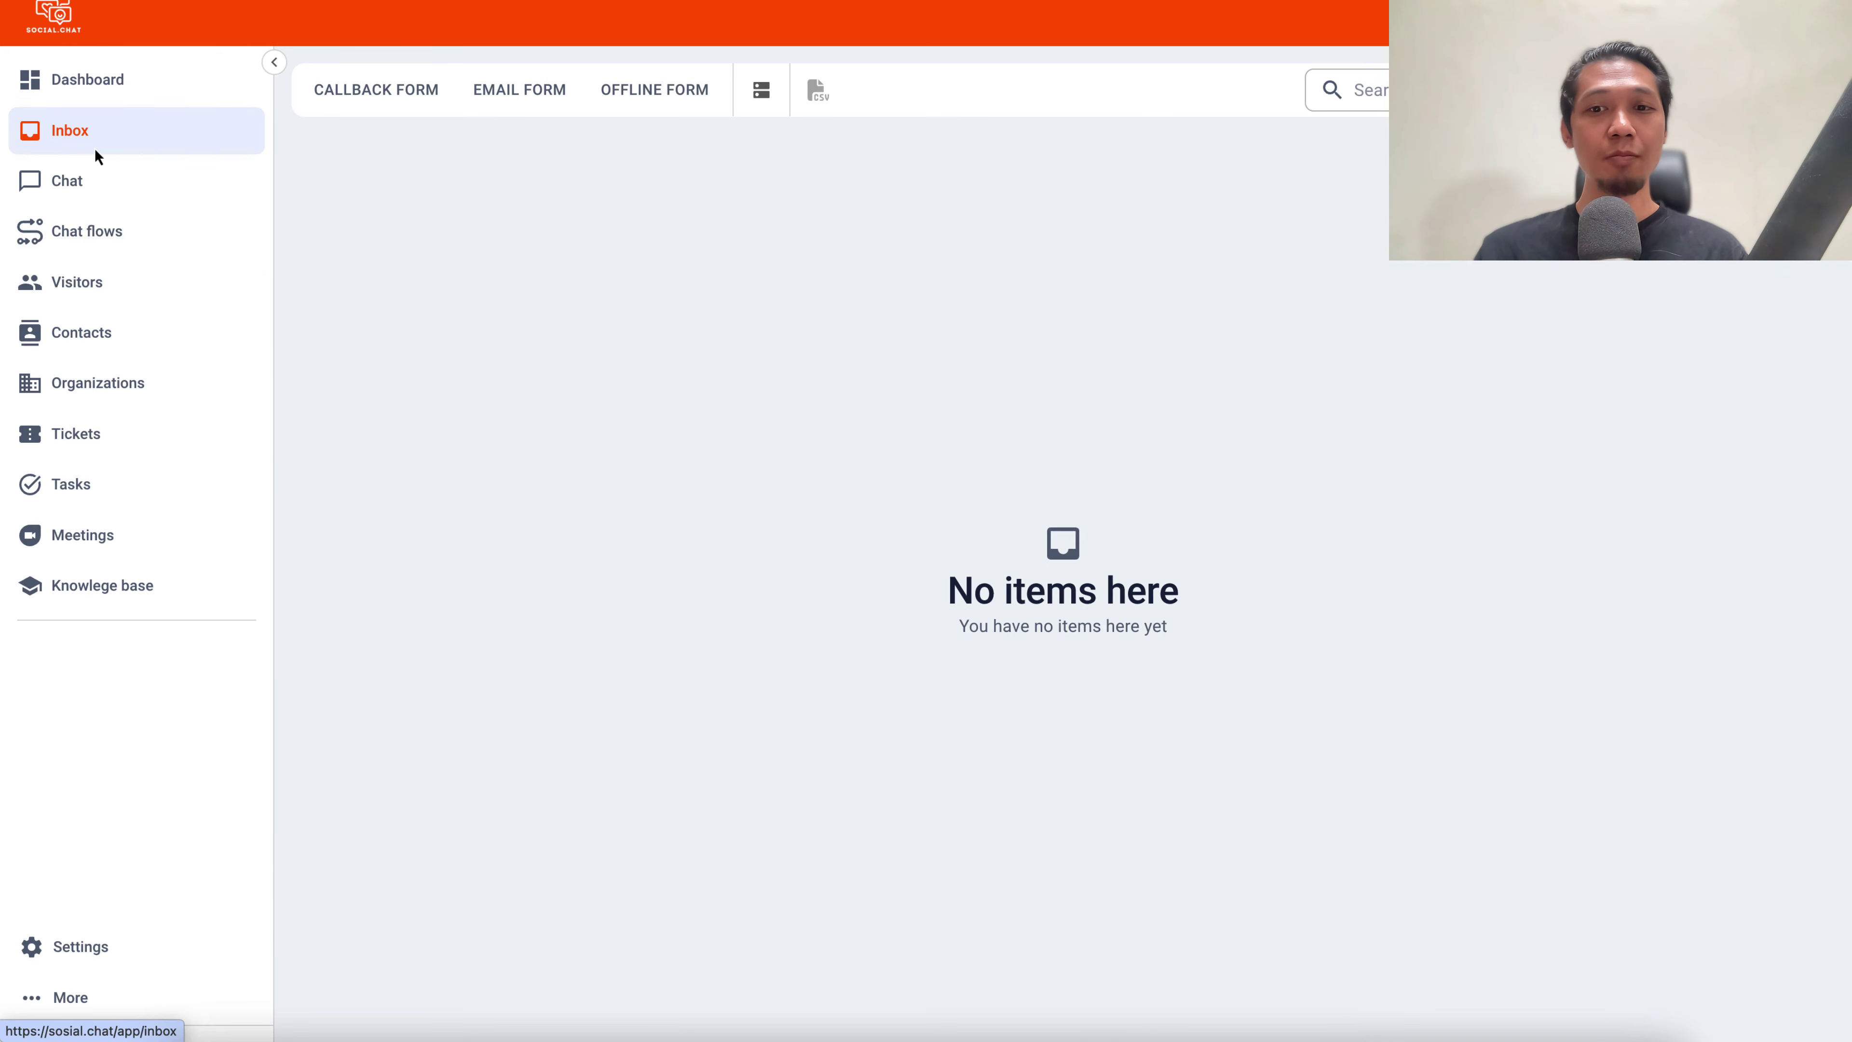
click(71, 176)
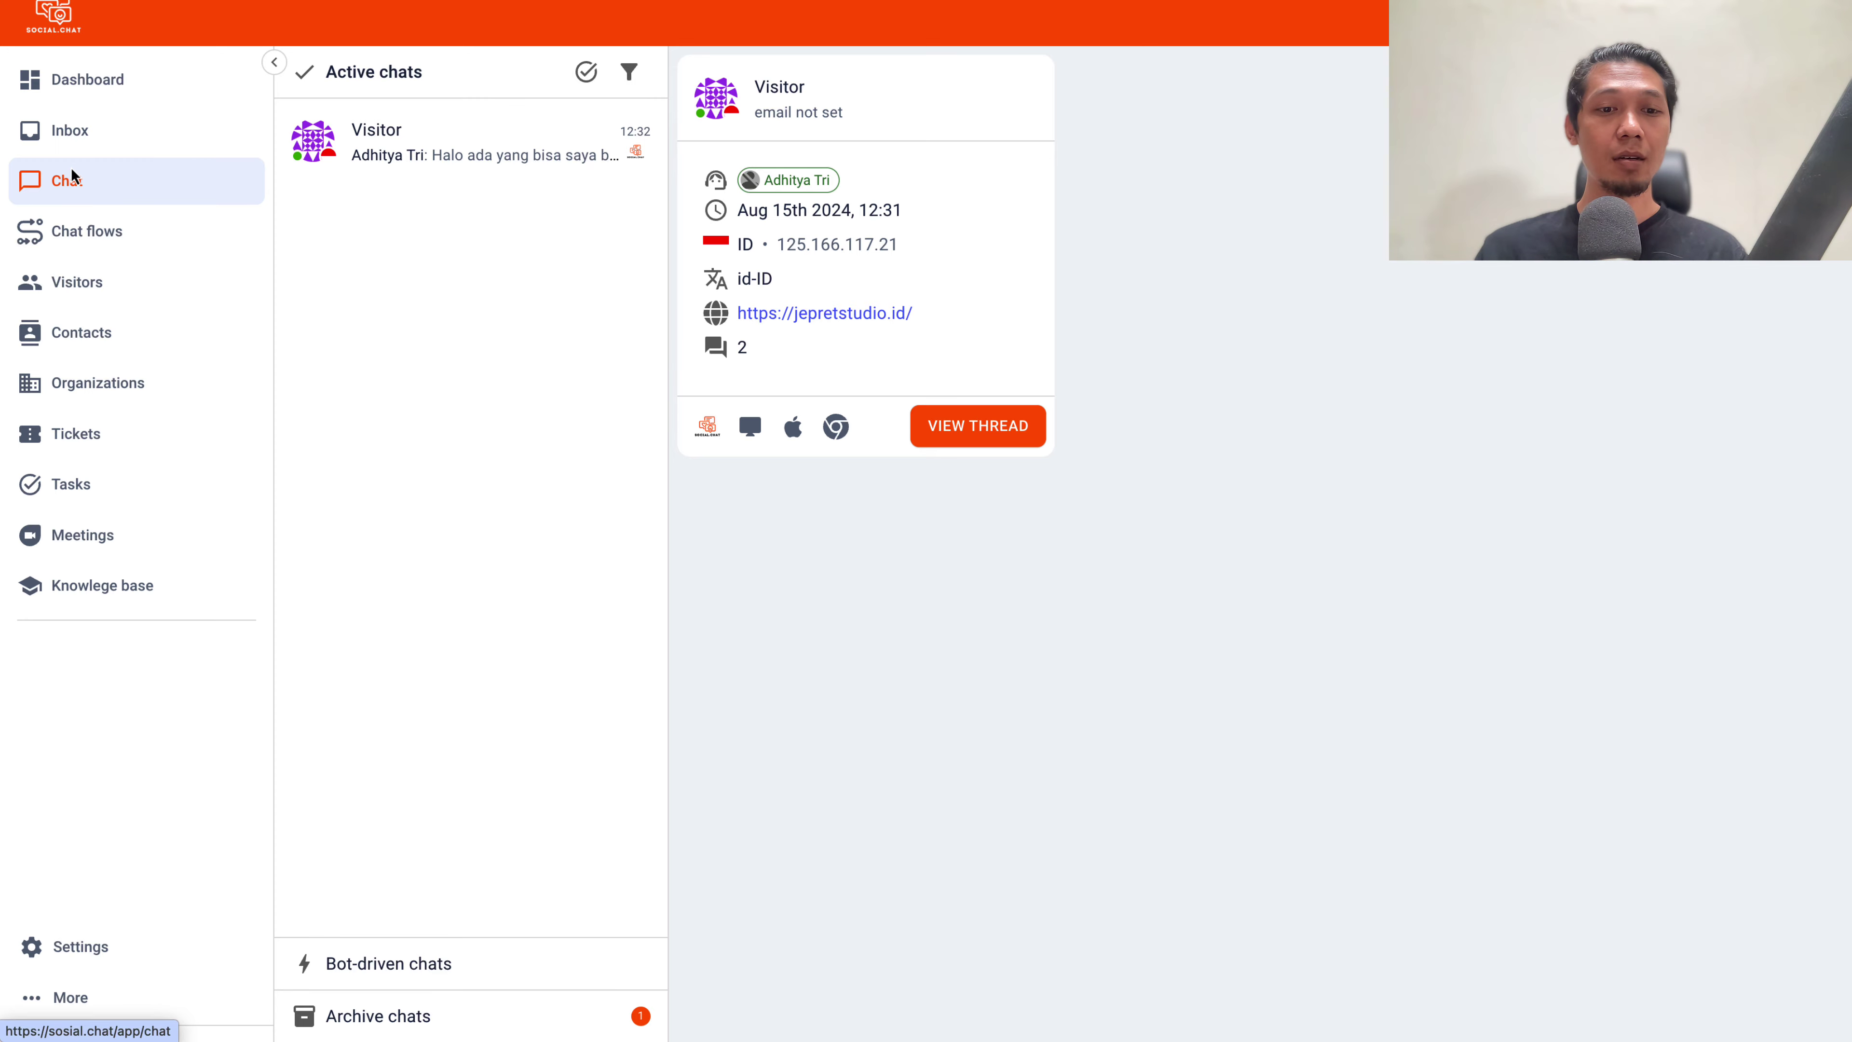